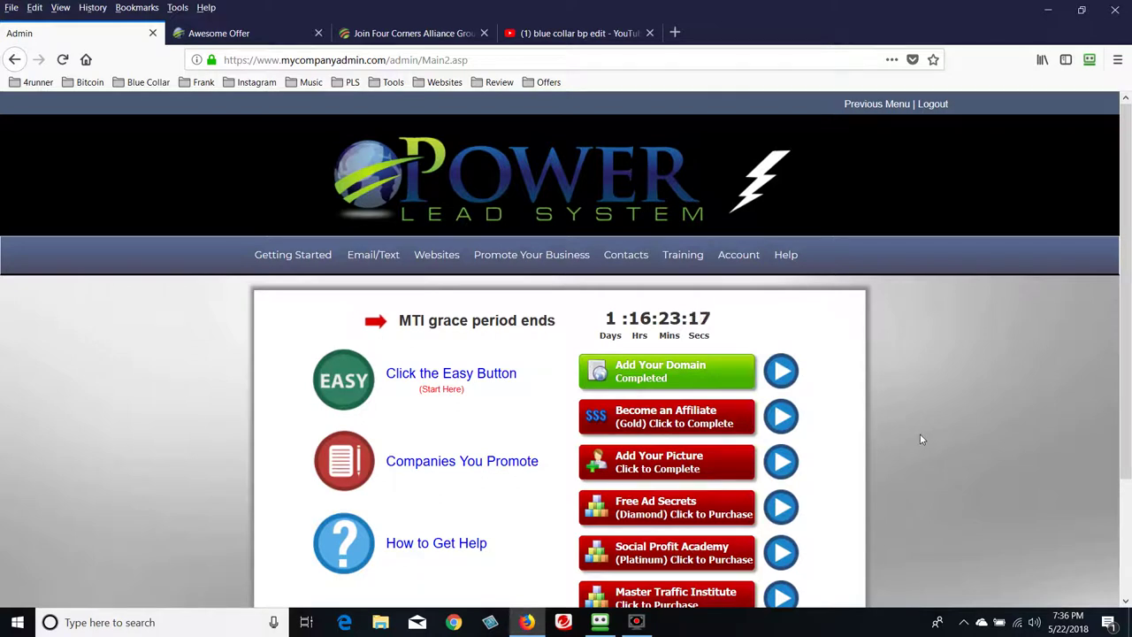
Open My Webpages, then Copy Webpages, and scroll through the pages available to copy
{"action": "mouse_move", "coordinate": [435, 254]}
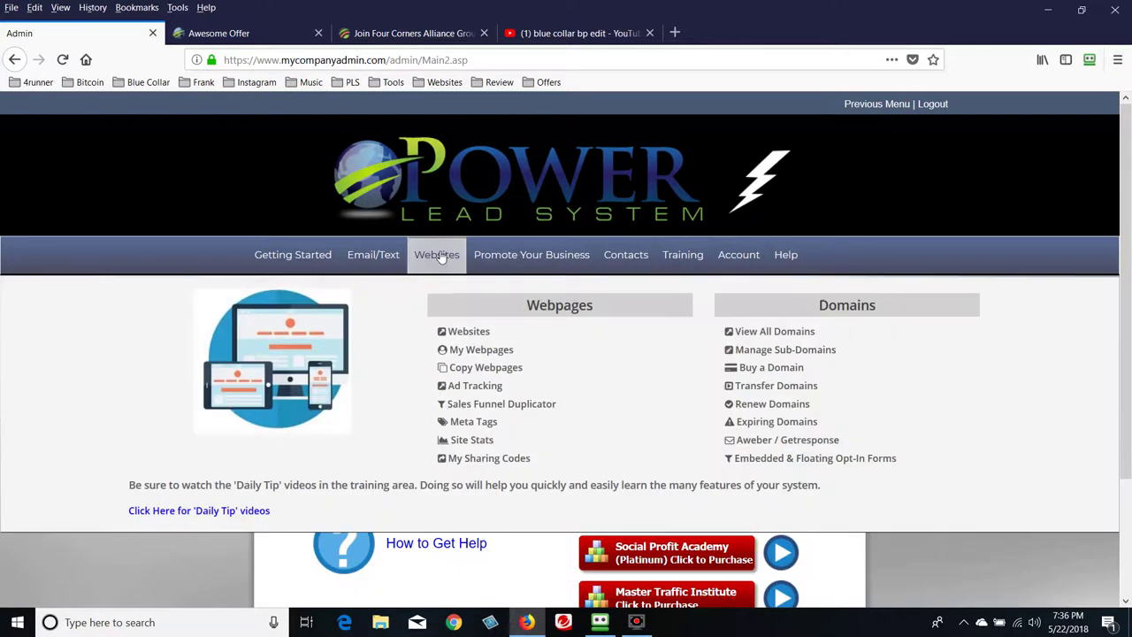
{"action": "left_click", "coordinate": [482, 353]}
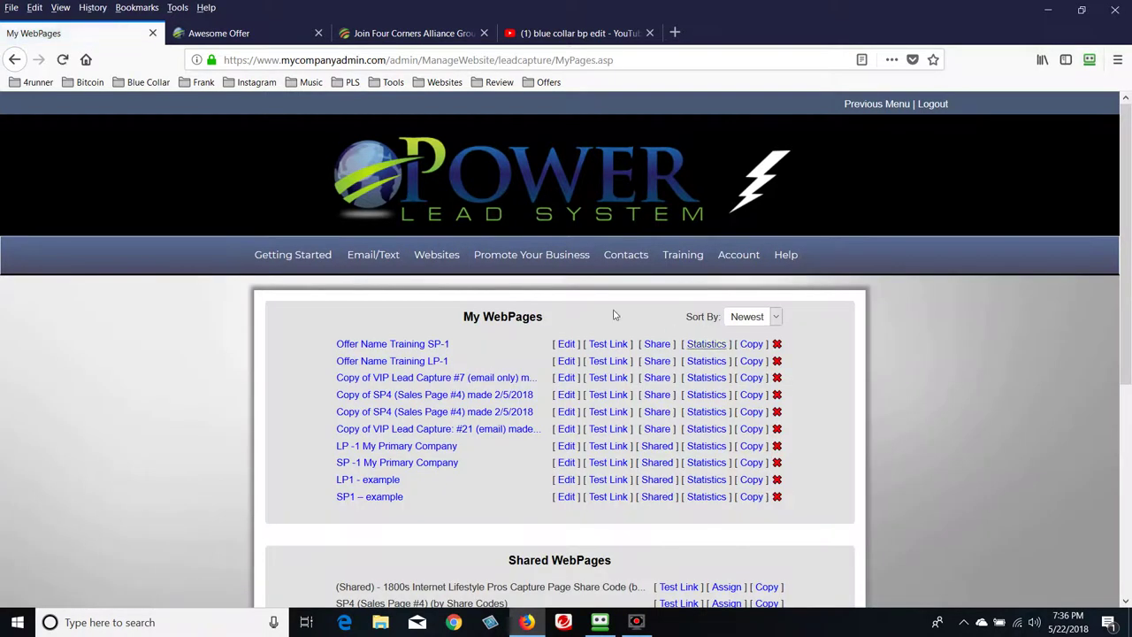
{"action": "mouse_move", "coordinate": [442, 258]}
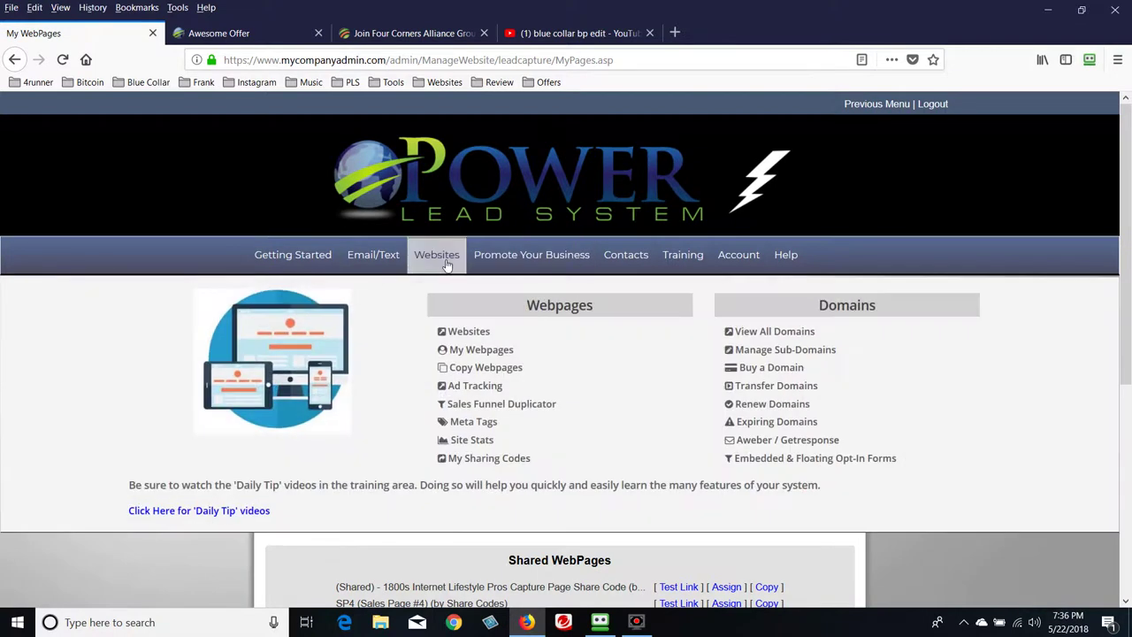
{"action": "left_click", "coordinate": [485, 375]}
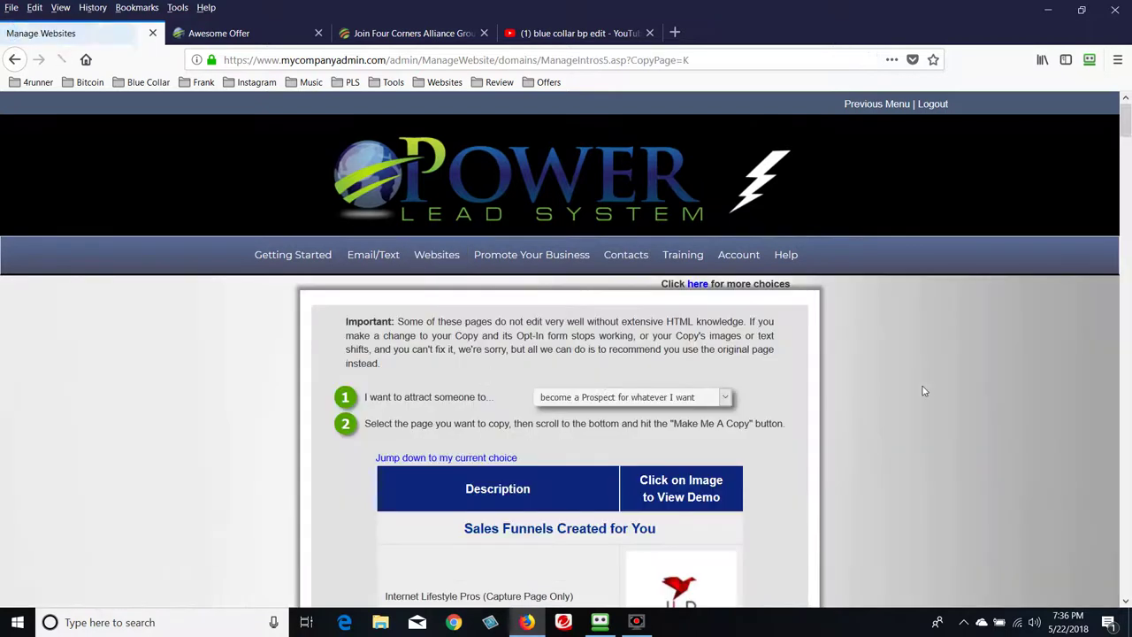
{"action": "scroll", "coordinate": [924, 391], "scroll_direction": "down", "scroll_amount": 10}
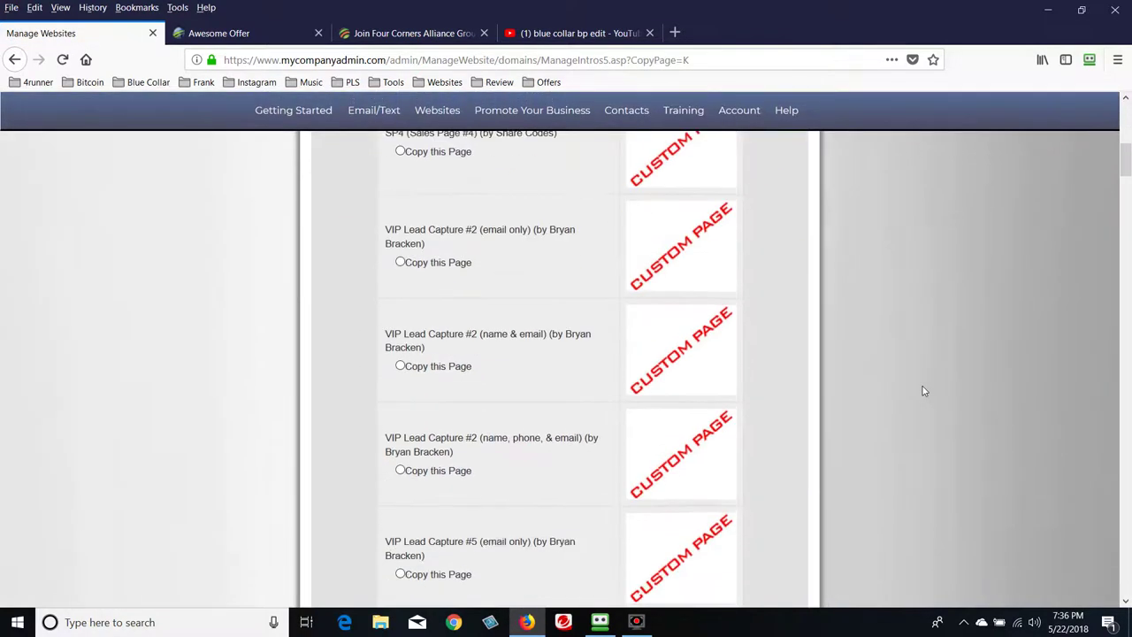
{"action": "scroll", "coordinate": [924, 391], "scroll_direction": "down", "scroll_amount": 15}
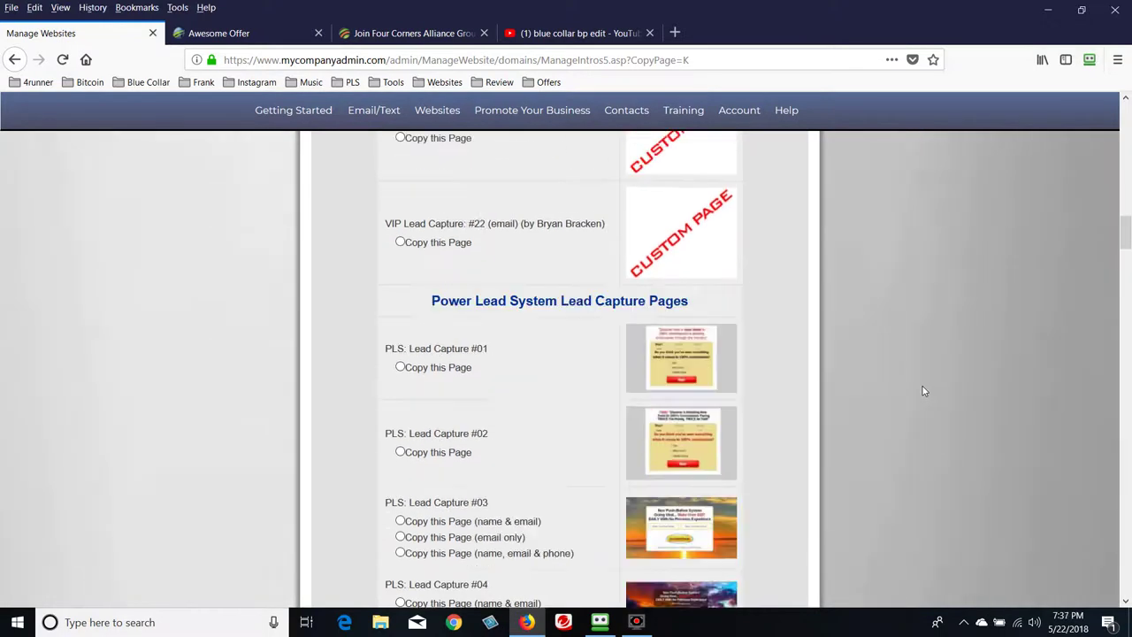
{"action": "scroll", "coordinate": [924, 391], "scroll_direction": "down", "scroll_amount": 10}
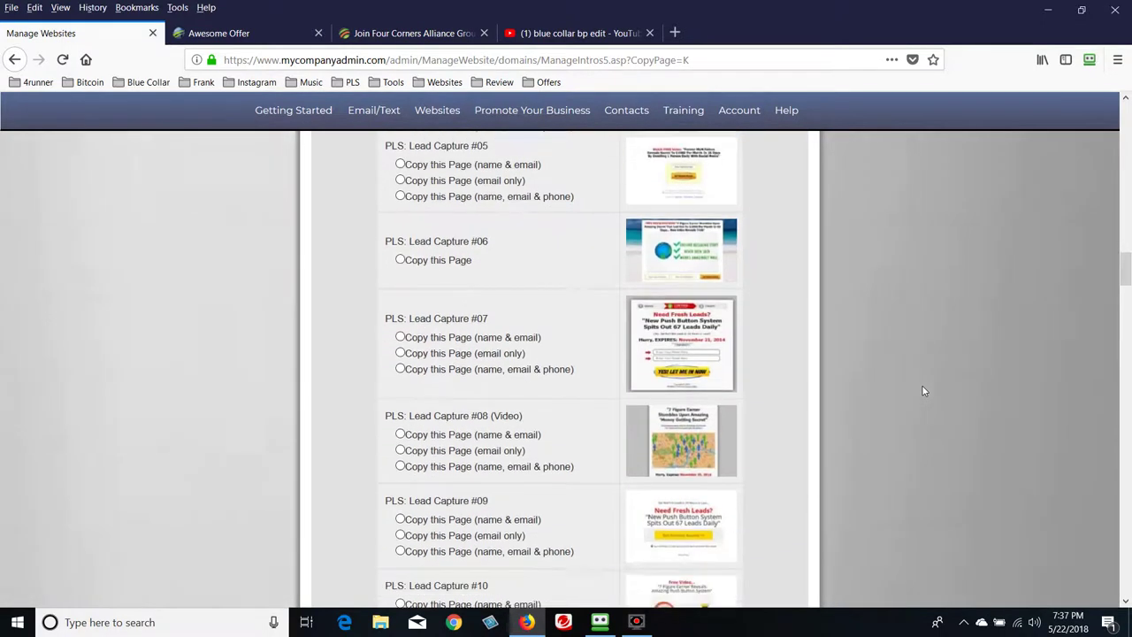
{"action": "scroll", "coordinate": [923, 391], "scroll_direction": "down", "scroll_amount": 1}
{"action": "scroll", "coordinate": [655, 479], "scroll_direction": "down", "scroll_amount": 13}
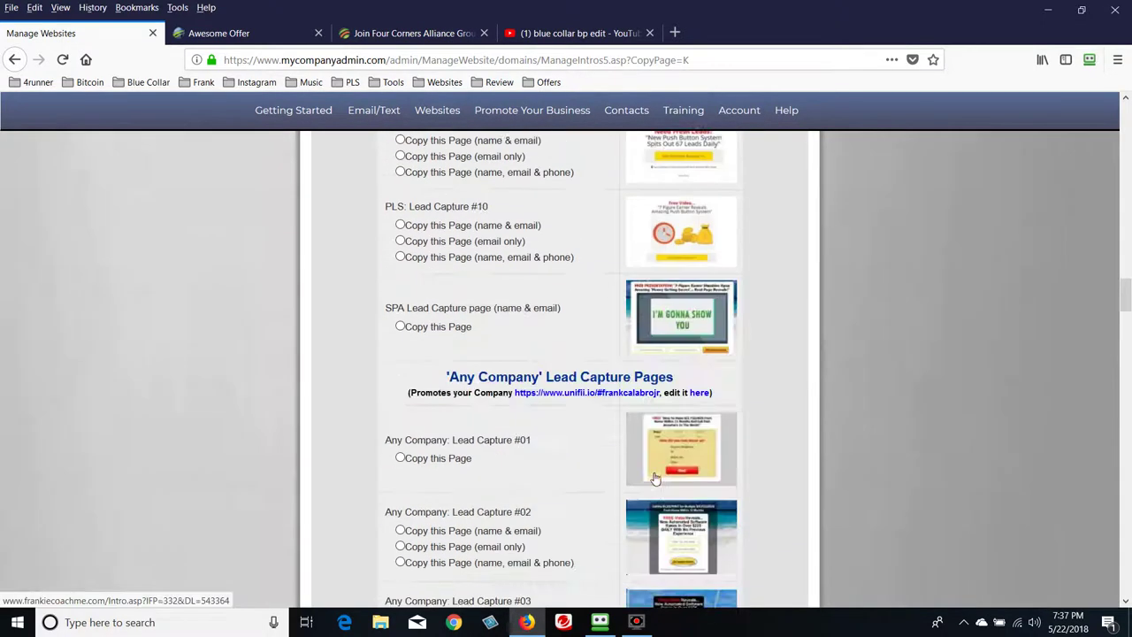
{"action": "scroll", "coordinate": [655, 479], "scroll_direction": "down", "scroll_amount": 12}
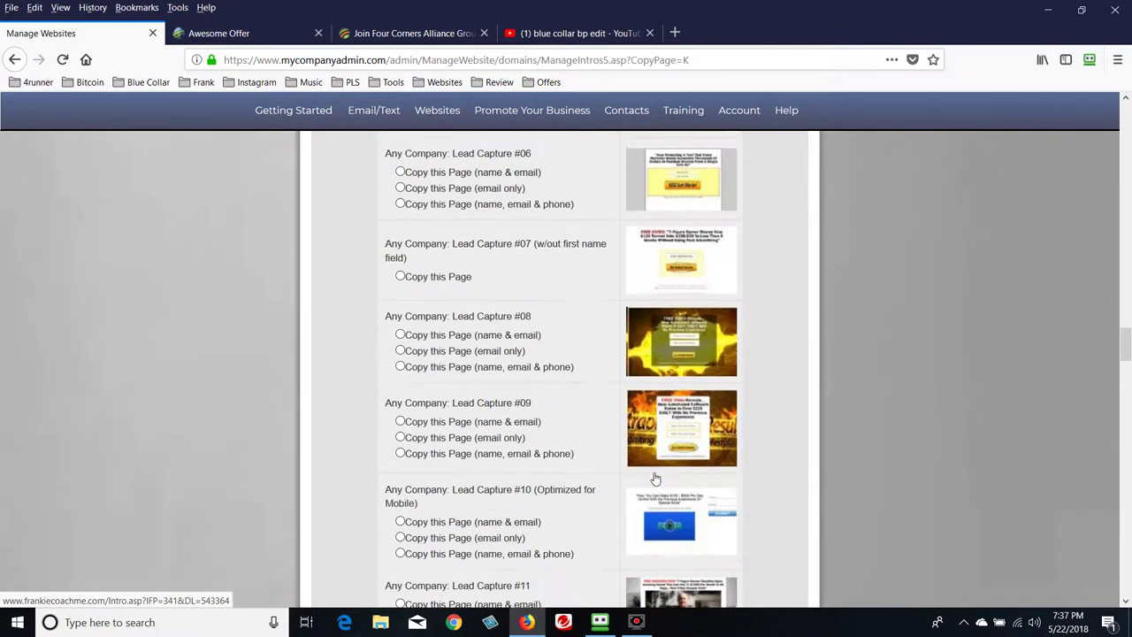
{"action": "scroll", "coordinate": [650, 478], "scroll_direction": "down", "scroll_amount": 12}
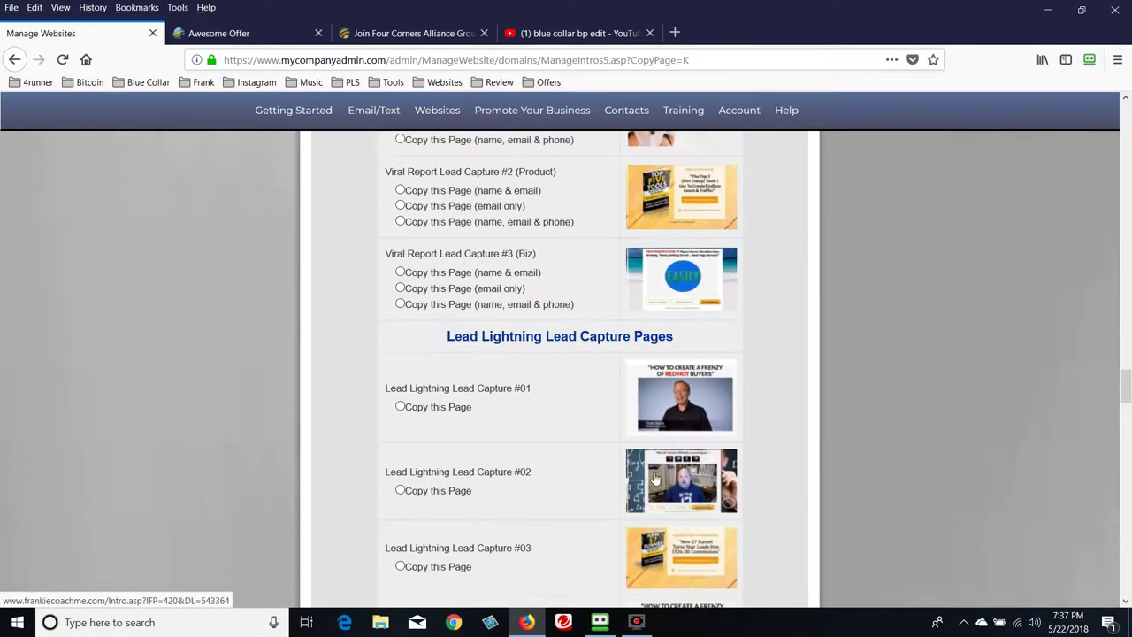
{"action": "scroll", "coordinate": [655, 478], "scroll_direction": "down", "scroll_amount": 10}
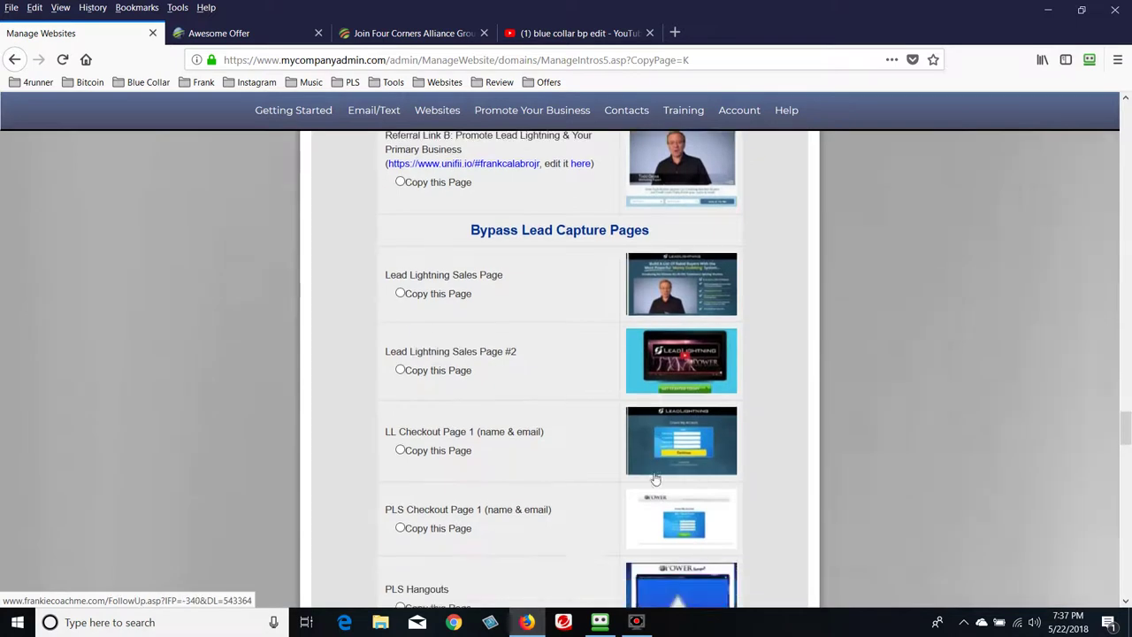
{"action": "scroll", "coordinate": [655, 479], "scroll_direction": "up", "scroll_amount": 20}
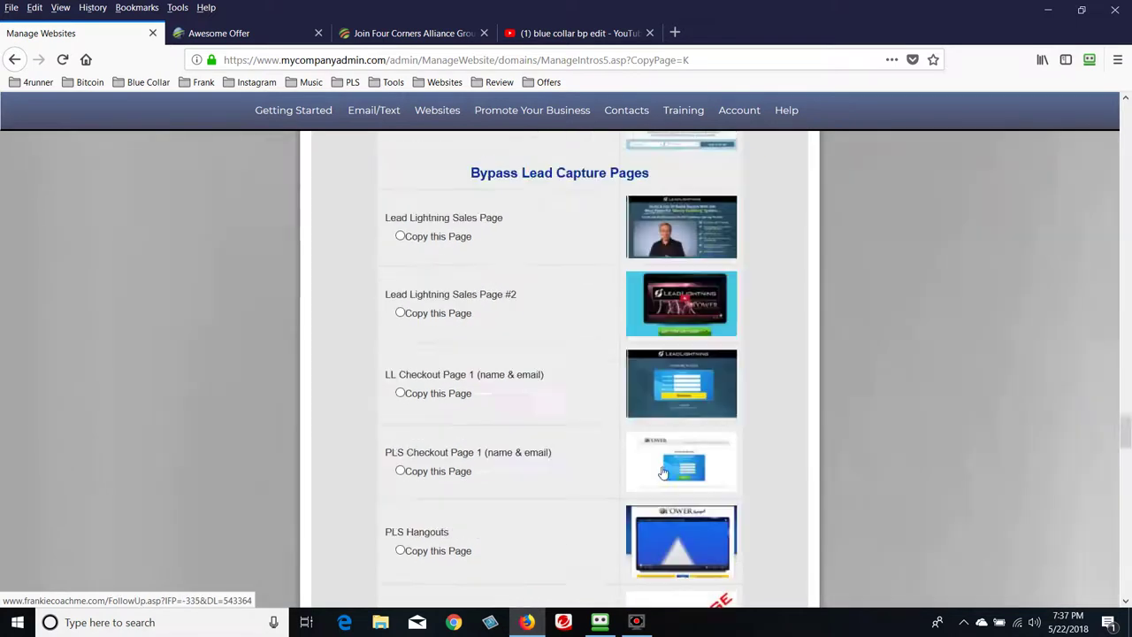
{"action": "scroll", "coordinate": [691, 455], "scroll_direction": "up", "scroll_amount": 20}
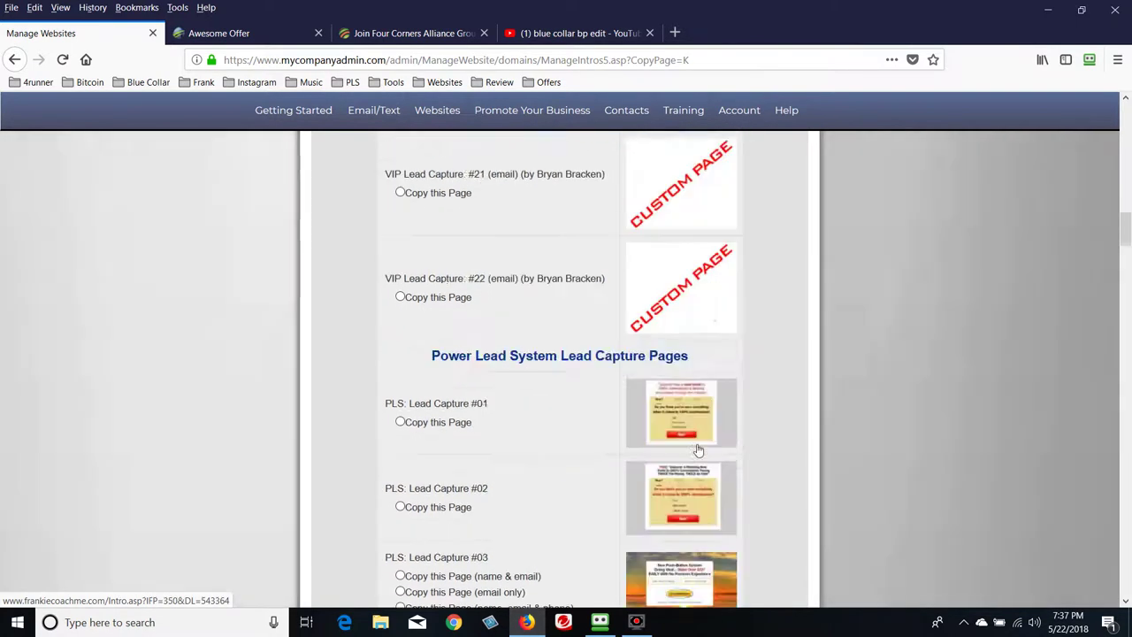
{"action": "scroll", "coordinate": [698, 450], "scroll_direction": "up", "scroll_amount": 5}
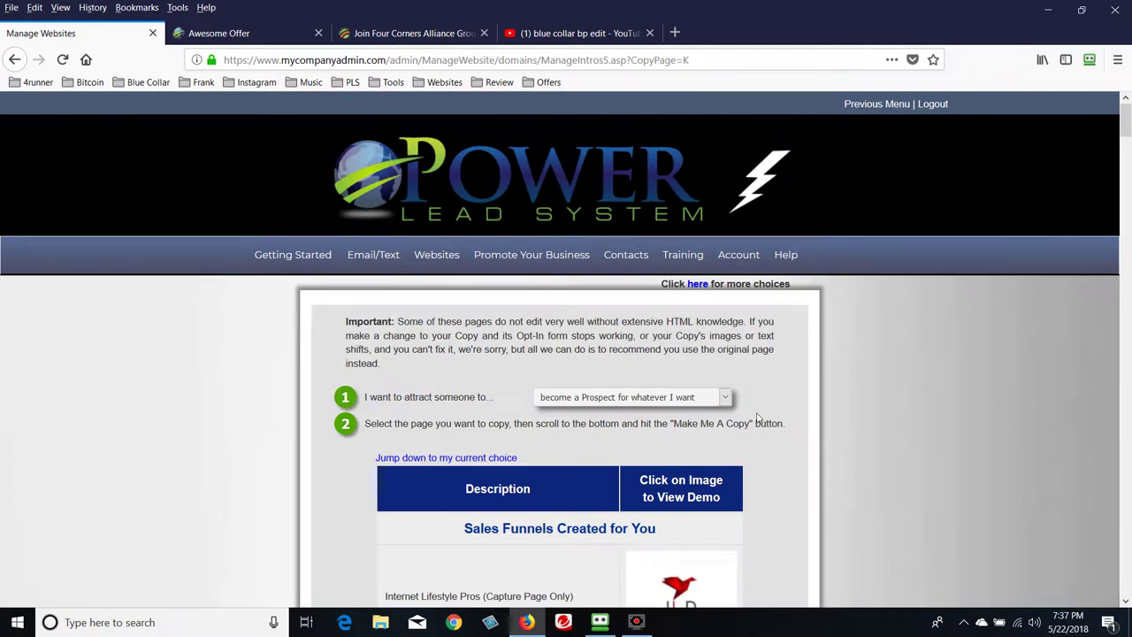
Open the Share Codes site in a new tab from the 'here' link about more choices
{"action": "left_click_drag", "start_coordinate": [660, 288], "coordinate": [813, 292]}
{"action": "left_click", "coordinate": [885, 336]}
{"action": "left_click", "coordinate": [695, 287]}
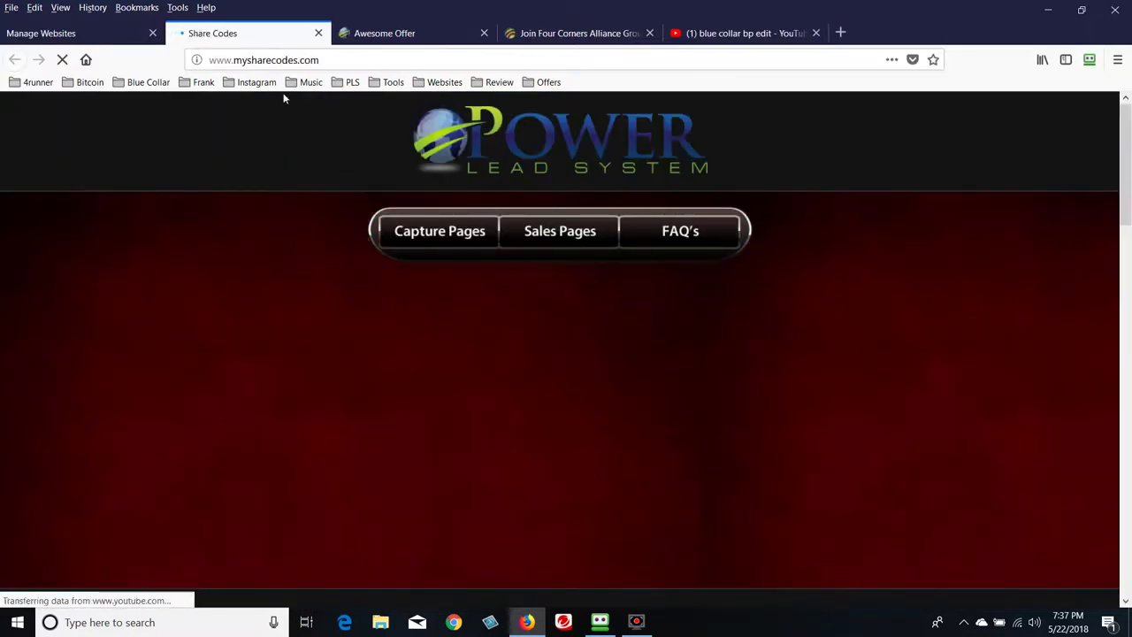
Bookmark the Share Codes site address in the PLS bookmarks folder
{"action": "left_click_drag", "start_coordinate": [329, 63], "coordinate": [207, 62]}
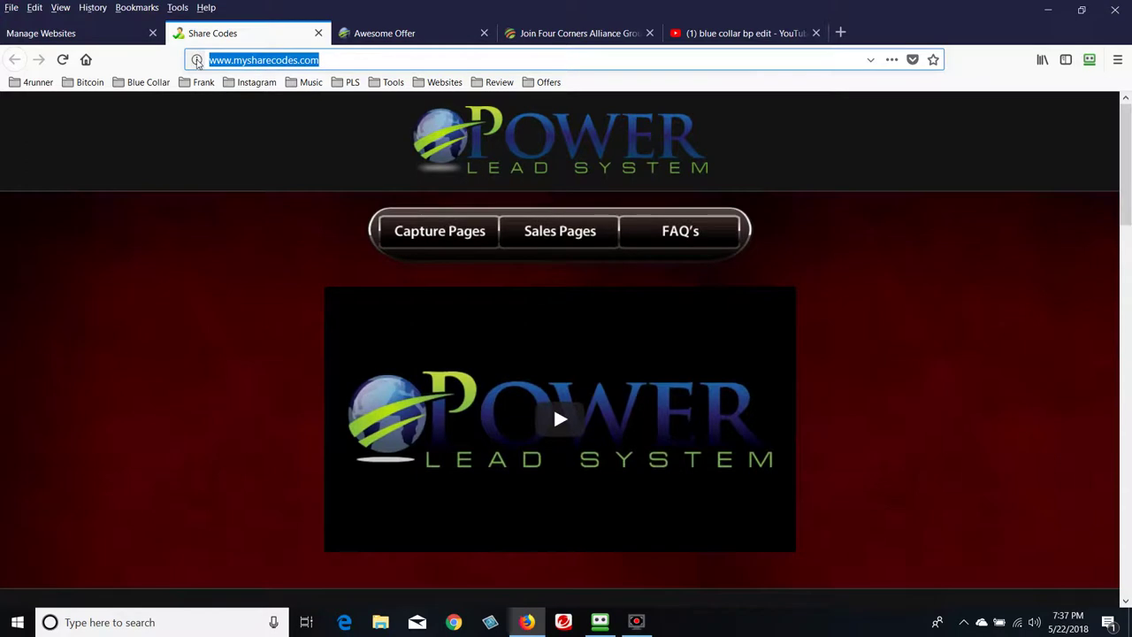
{"action": "left_click", "coordinate": [349, 83]}
{"action": "left_click_drag", "start_coordinate": [349, 88], "coordinate": [354, 135]}
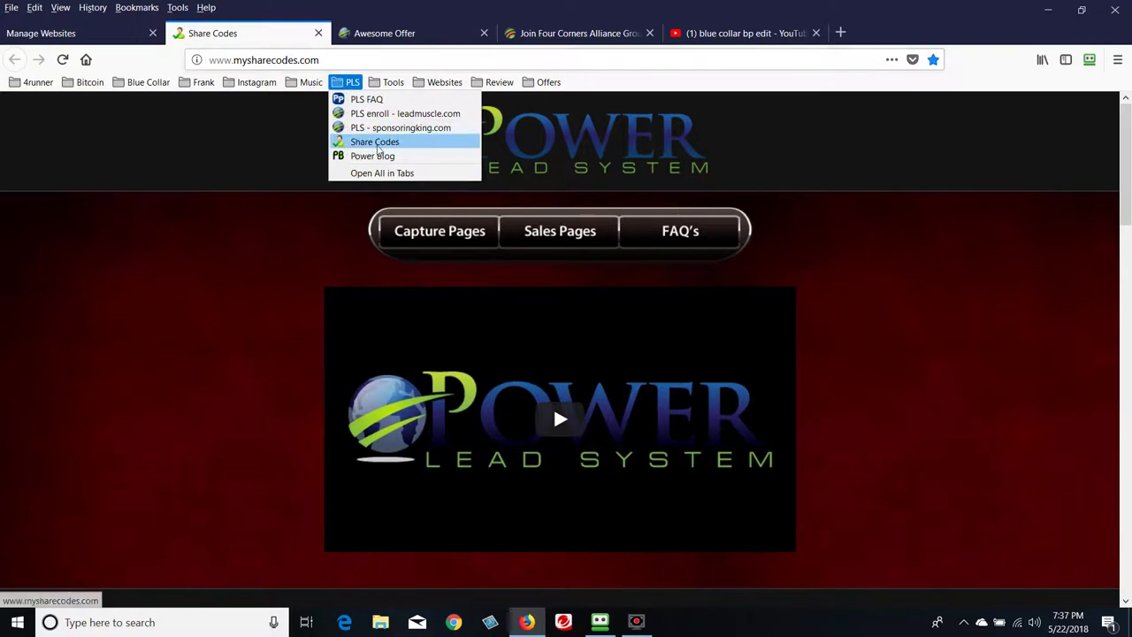
{"action": "left_click", "coordinate": [961, 294]}
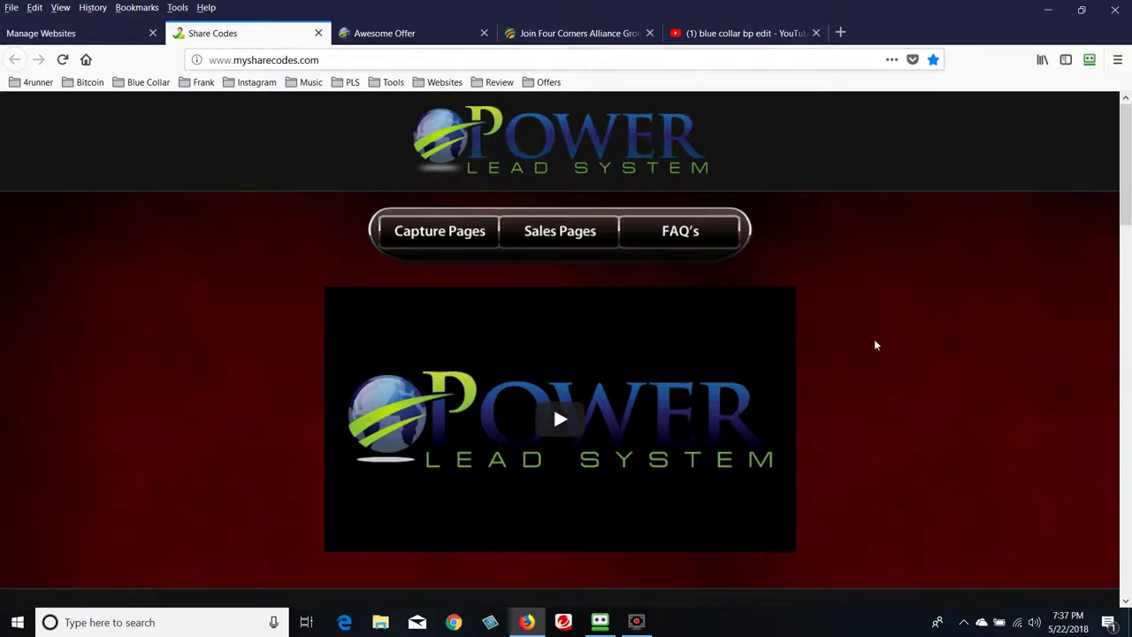
Show the Capture Pages share codes and scroll through templates LC1 to LC13
{"action": "left_click", "coordinate": [436, 240]}
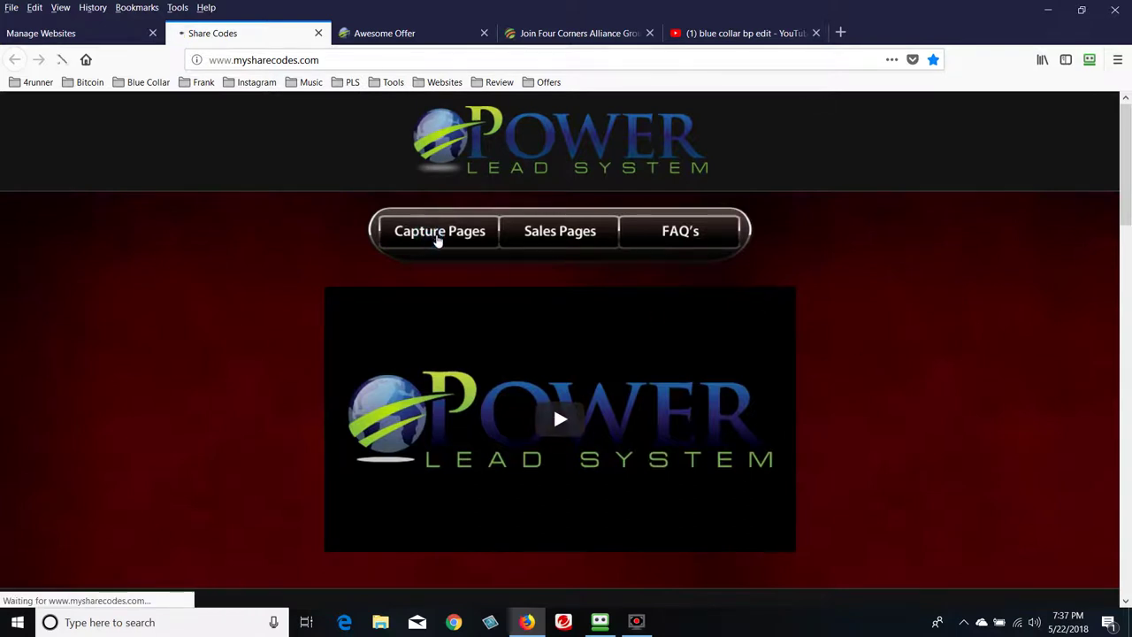
{"action": "scroll", "coordinate": [865, 337], "scroll_direction": "down", "scroll_amount": 5}
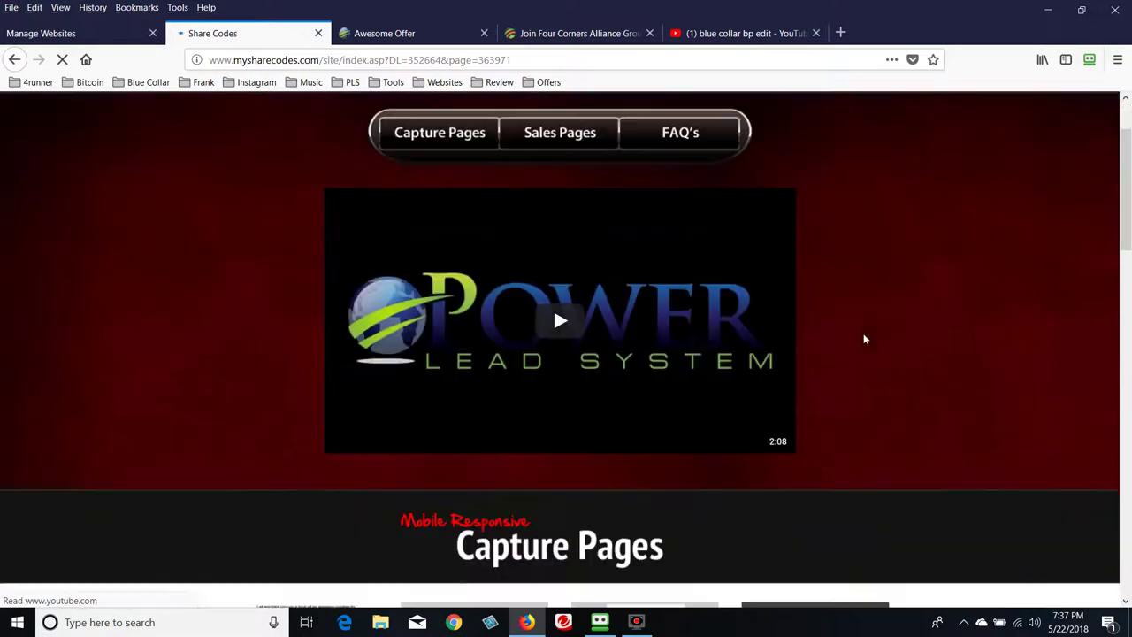
{"action": "scroll", "coordinate": [929, 359], "scroll_direction": "down", "scroll_amount": 8}
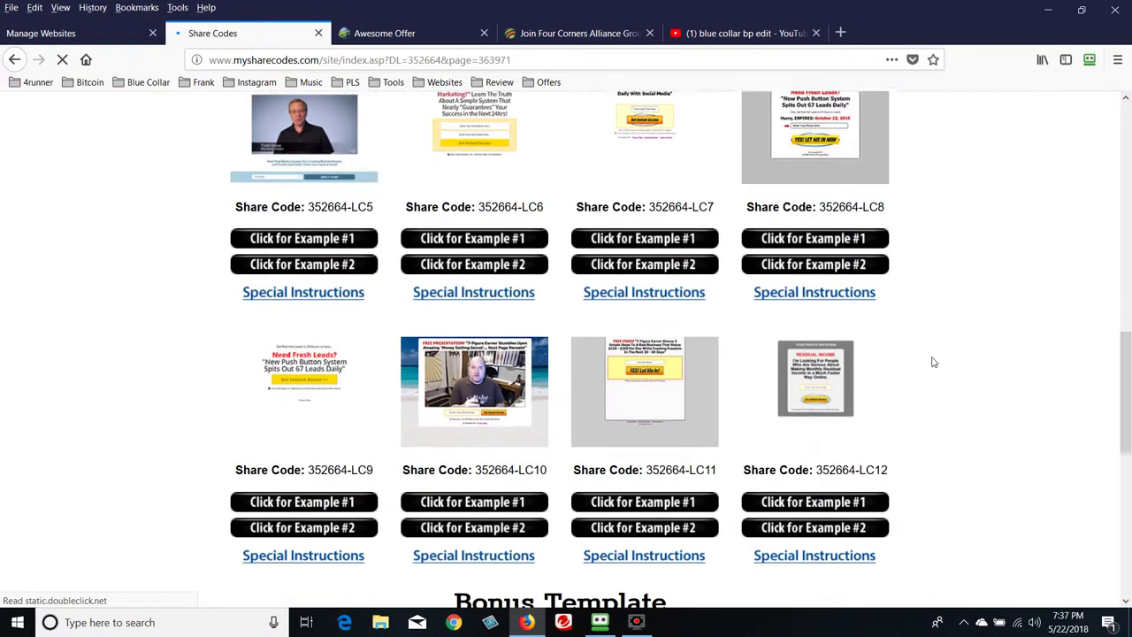
{"action": "scroll", "coordinate": [933, 362], "scroll_direction": "down", "scroll_amount": 4}
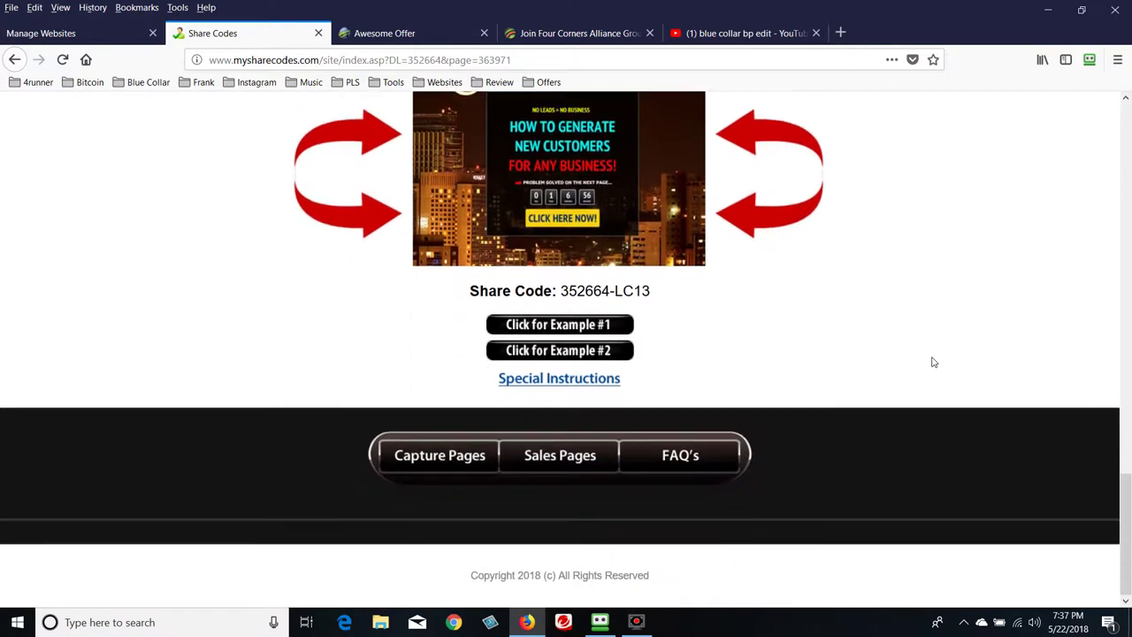
{"action": "scroll", "coordinate": [934, 362], "scroll_direction": "up", "scroll_amount": 12}
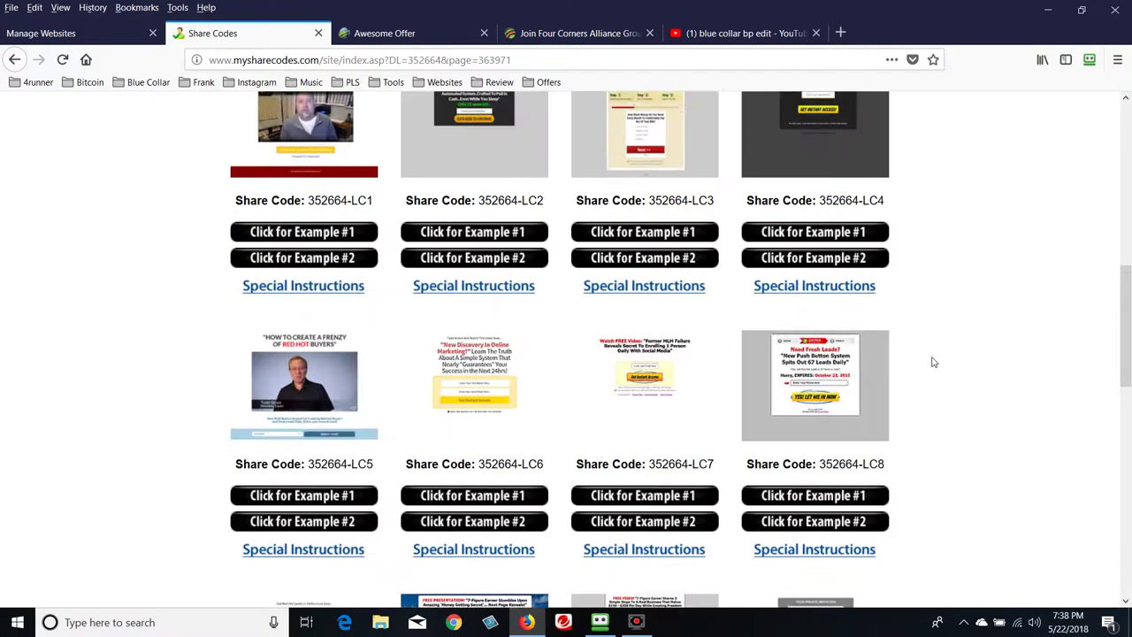
{"action": "scroll", "coordinate": [933, 362], "scroll_direction": "up", "scroll_amount": 5}
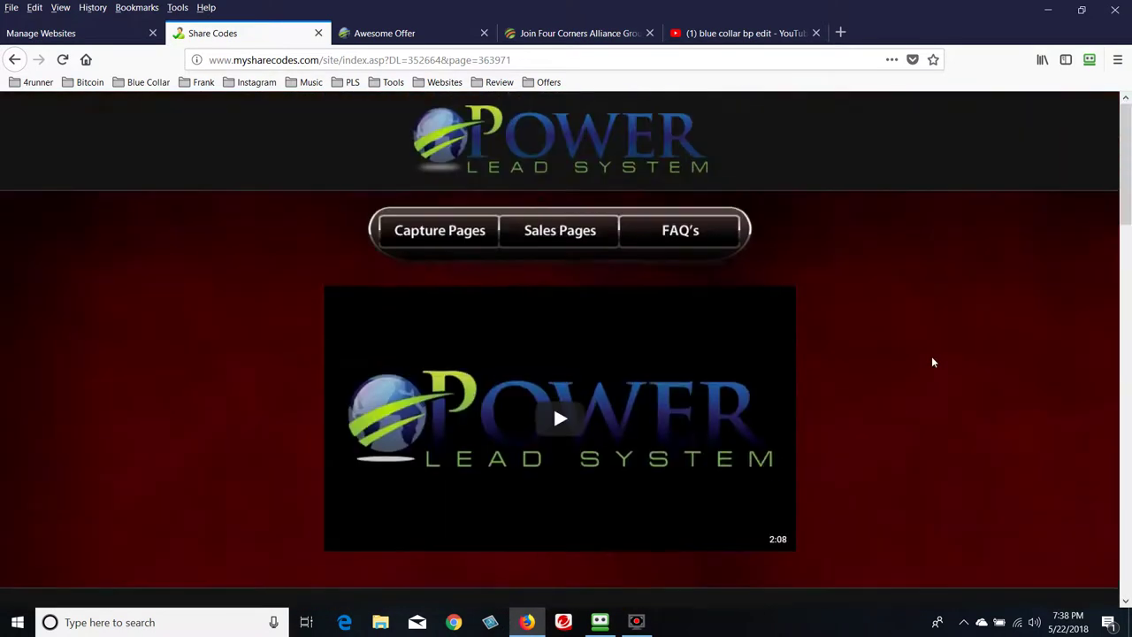
{"action": "left_click", "coordinate": [576, 238]}
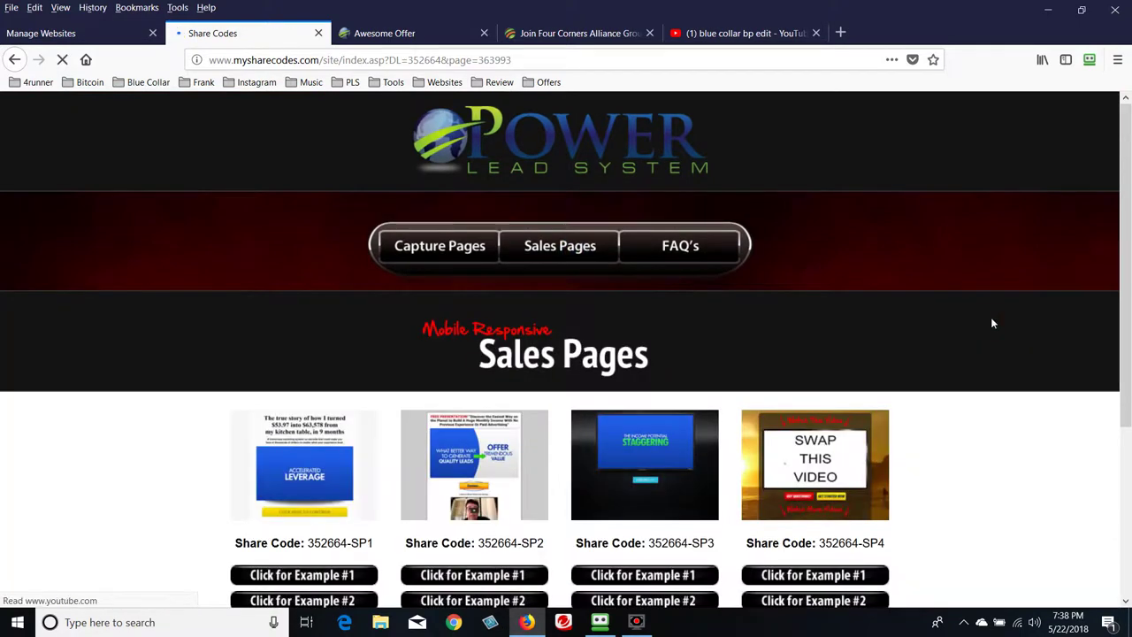
{"action": "scroll", "coordinate": [991, 317], "scroll_direction": "down", "scroll_amount": 5}
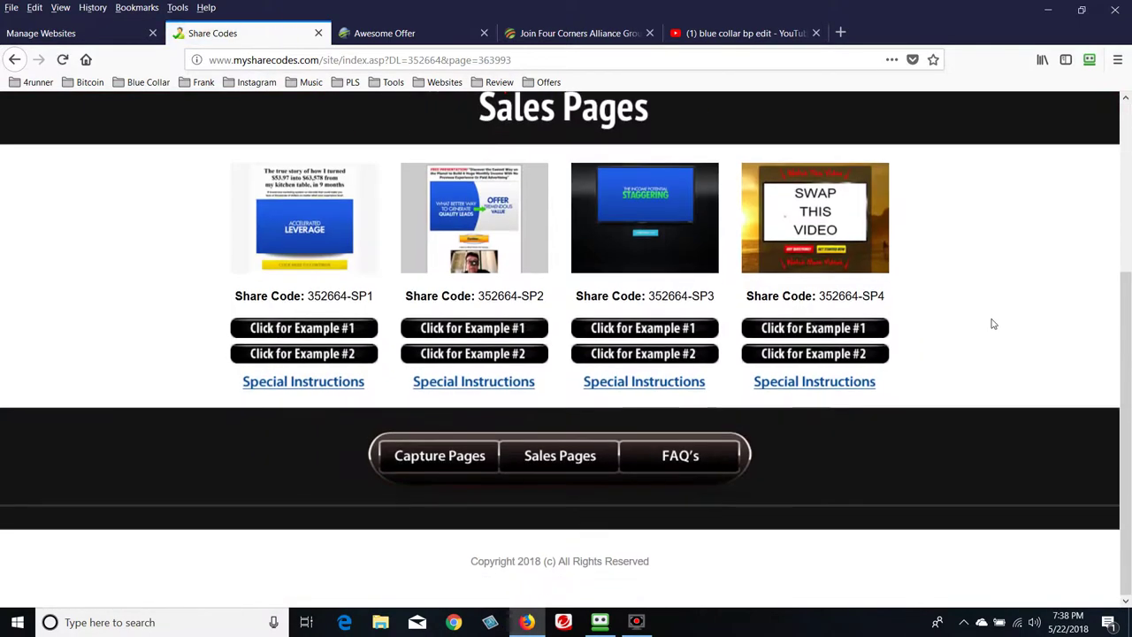
{"action": "scroll", "coordinate": [991, 327], "scroll_direction": "up", "scroll_amount": 5}
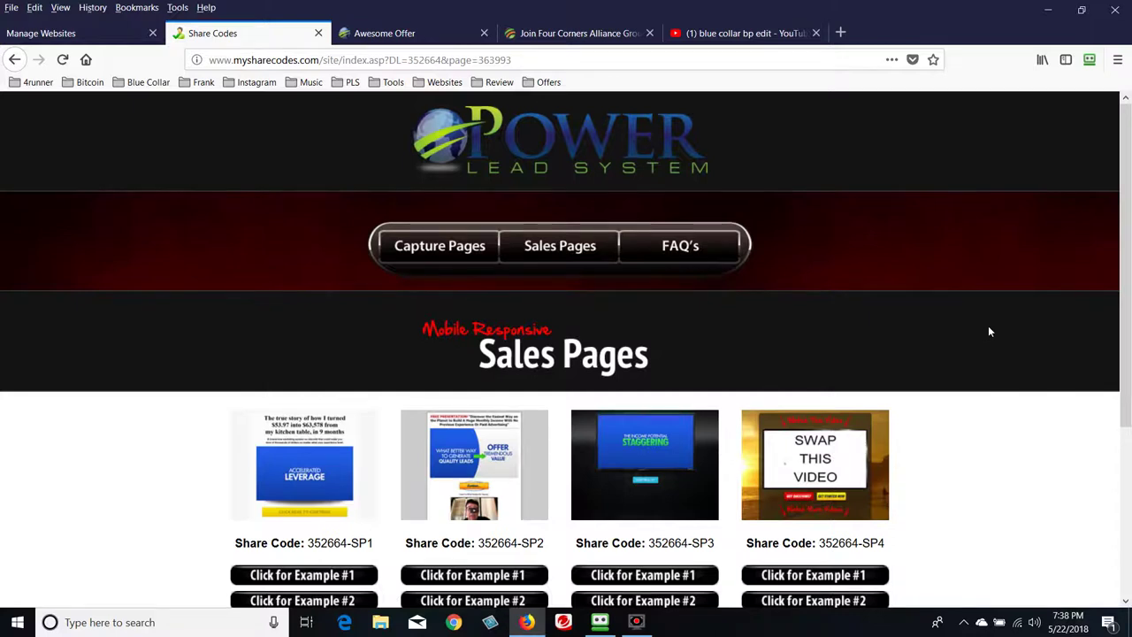
{"action": "scroll", "coordinate": [992, 331], "scroll_direction": "down", "scroll_amount": 5}
{"action": "scroll", "coordinate": [995, 349], "scroll_direction": "up", "scroll_amount": 3}
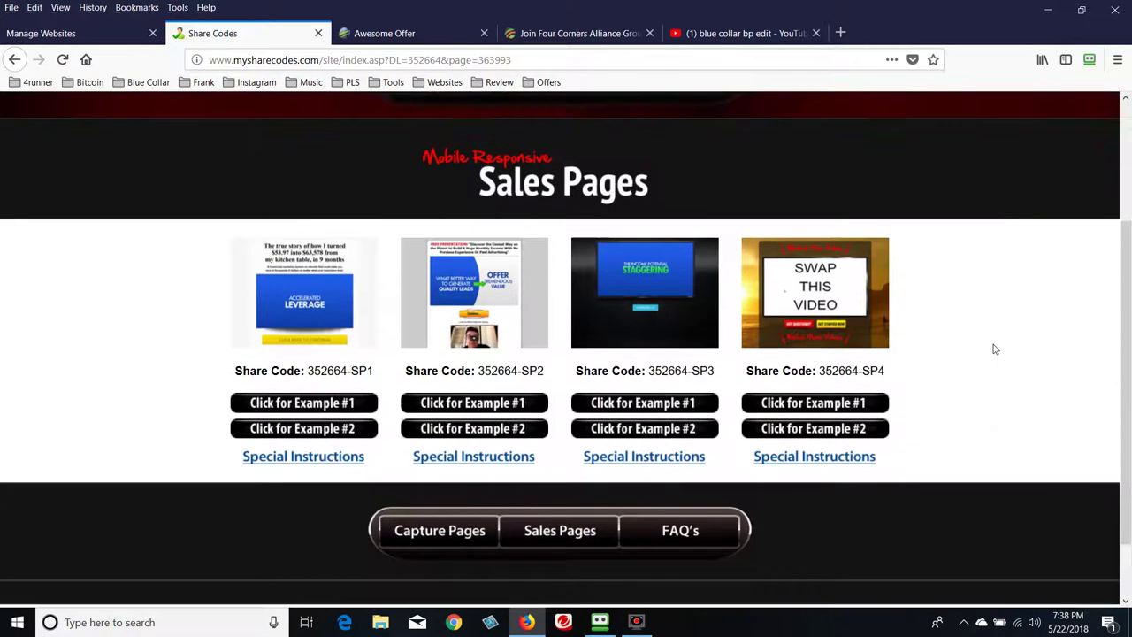
{"action": "scroll", "coordinate": [994, 356], "scroll_direction": "up", "scroll_amount": 2}
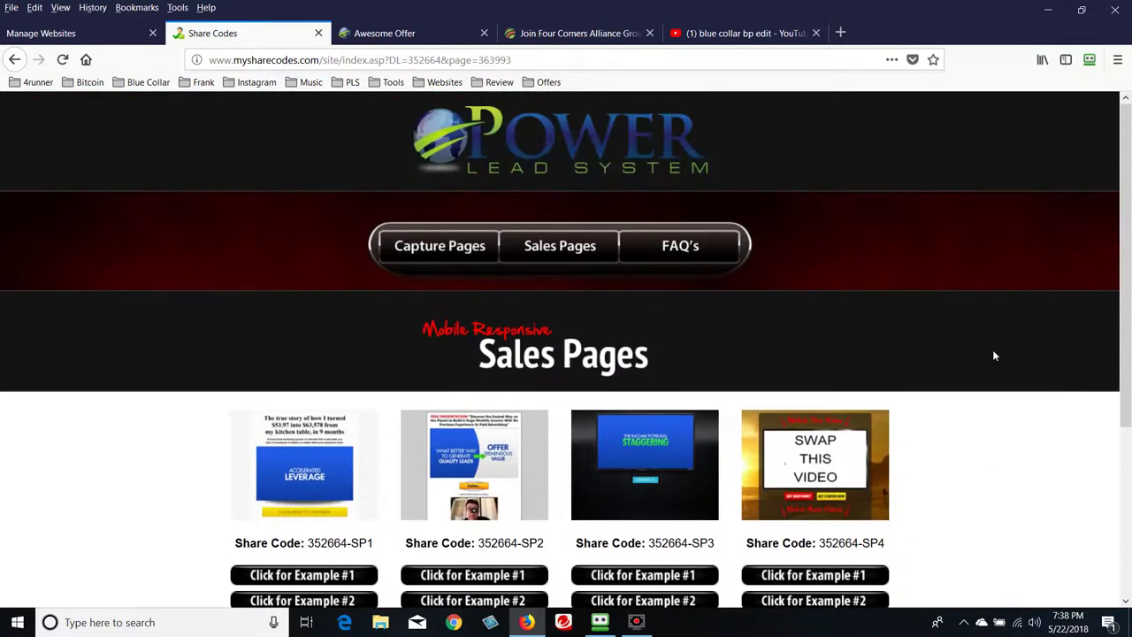
{"action": "scroll", "coordinate": [996, 356], "scroll_direction": "down", "scroll_amount": 2}
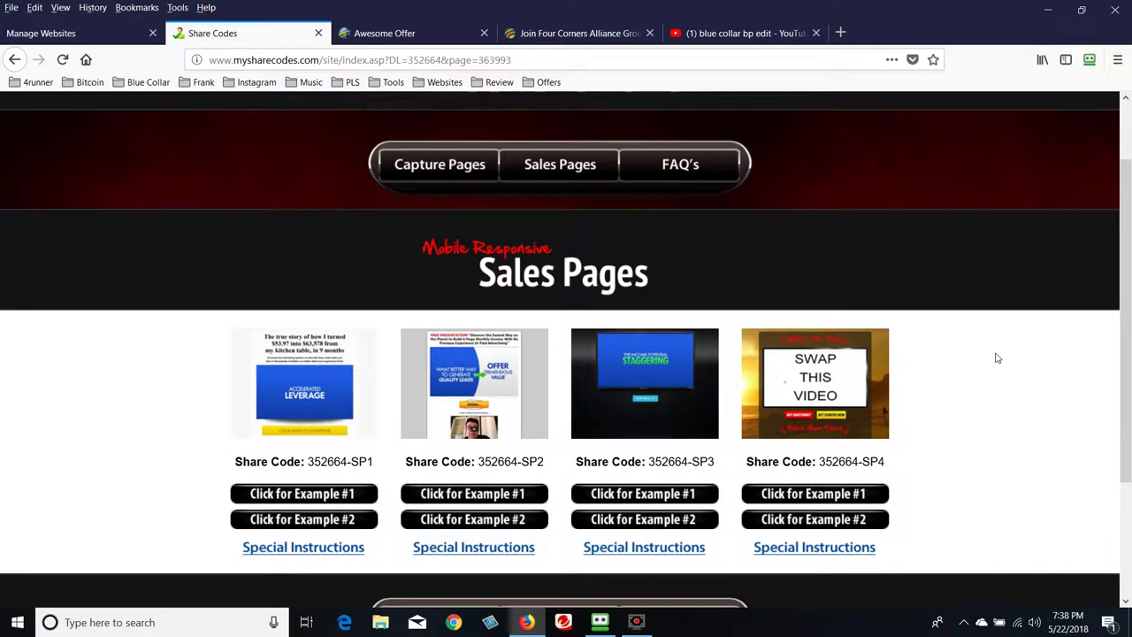
{"action": "scroll", "coordinate": [999, 355], "scroll_direction": "down", "scroll_amount": 2}
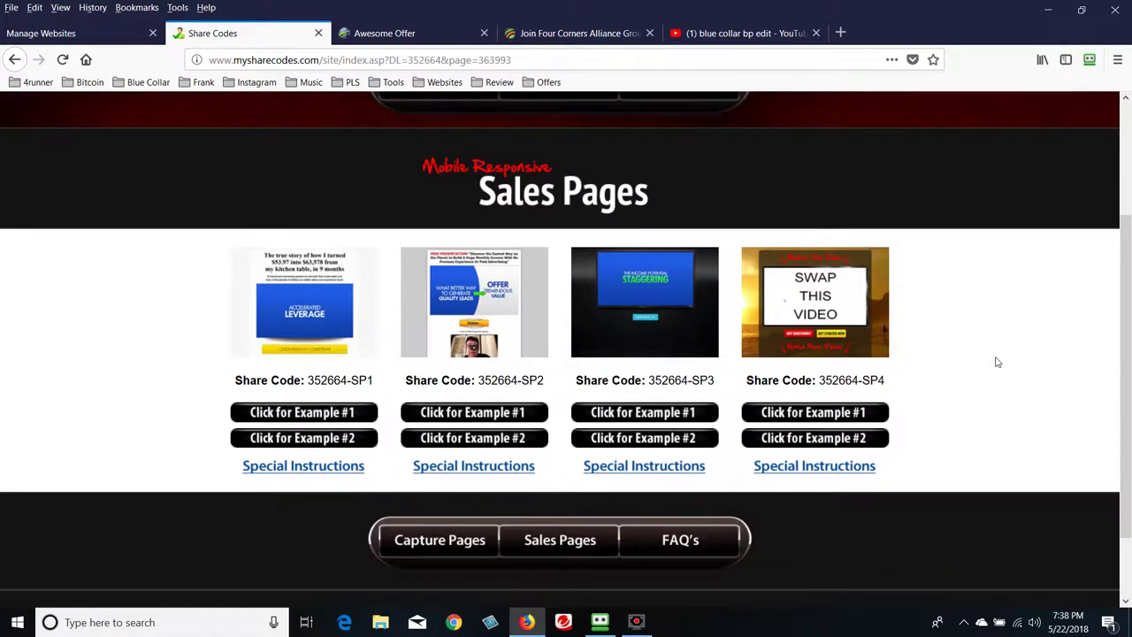
{"action": "scroll", "coordinate": [990, 362], "scroll_direction": "up", "scroll_amount": 2}
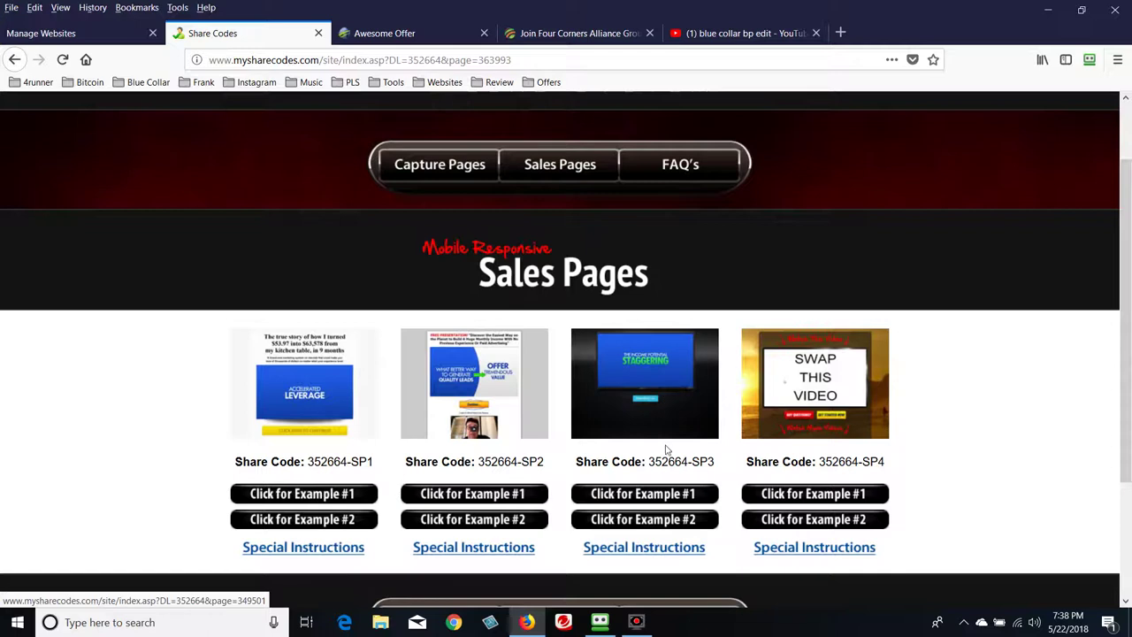
{"action": "scroll", "coordinate": [667, 451], "scroll_direction": "down", "scroll_amount": 2}
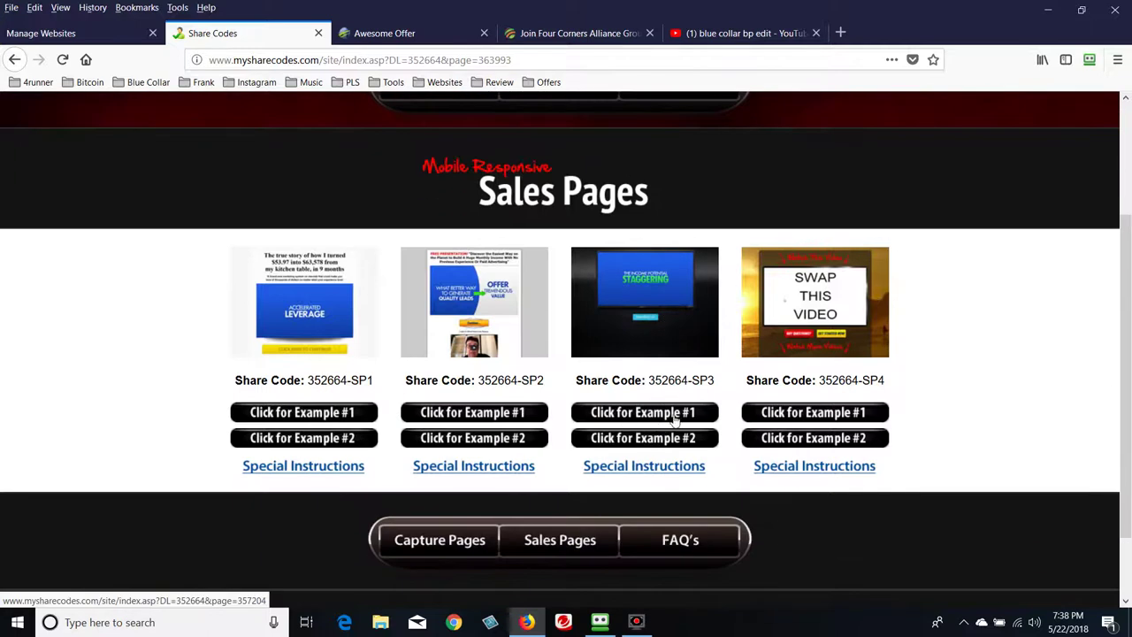
Watch the SP3 Special Instructions video, then close it
{"action": "left_click", "coordinate": [645, 473]}
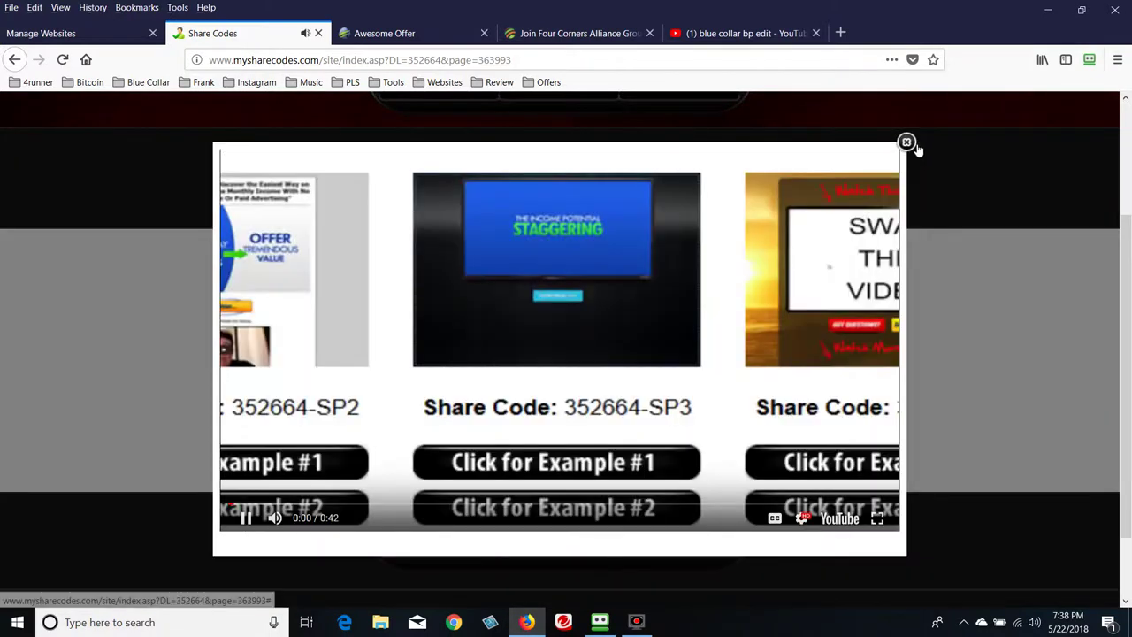
{"action": "left_click", "coordinate": [907, 142]}
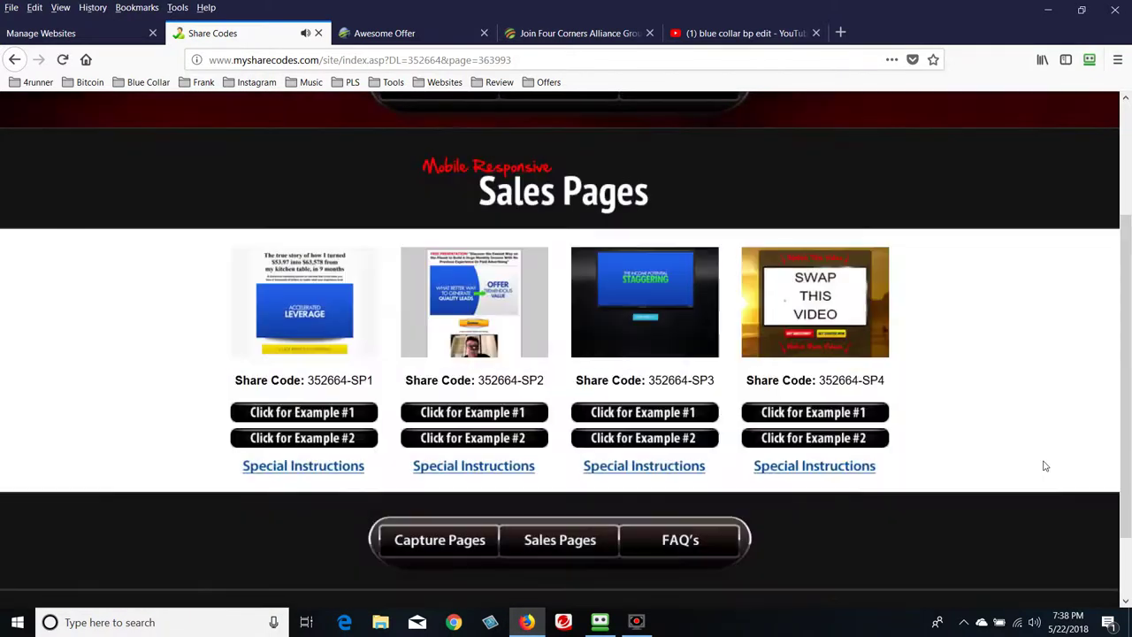
{"action": "scroll", "coordinate": [1031, 458], "scroll_direction": "down", "scroll_amount": 2}
{"action": "scroll", "coordinate": [1026, 453], "scroll_direction": "up", "scroll_amount": 5}
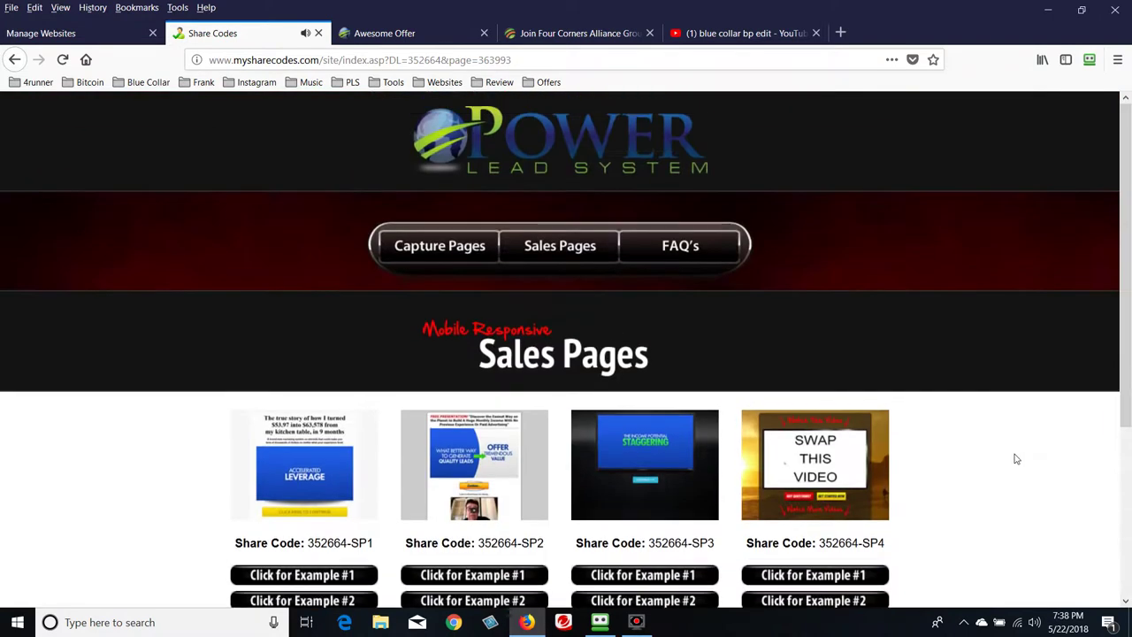
{"action": "scroll", "coordinate": [996, 544], "scroll_direction": "down", "scroll_amount": 3}
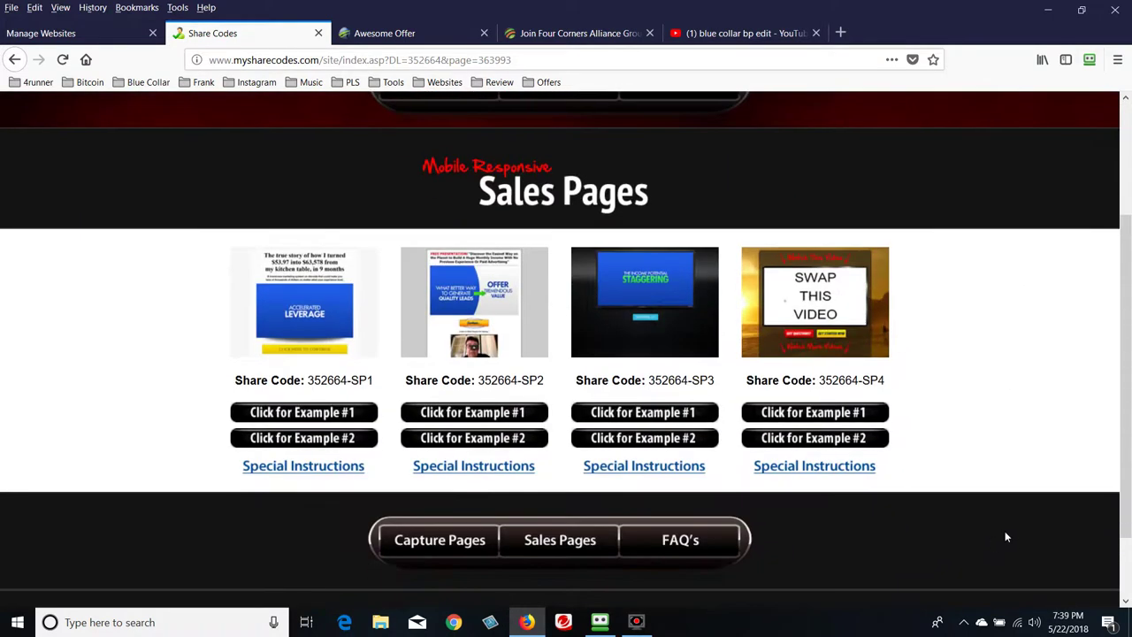
{"action": "scroll", "coordinate": [1005, 536], "scroll_direction": "up", "scroll_amount": 2}
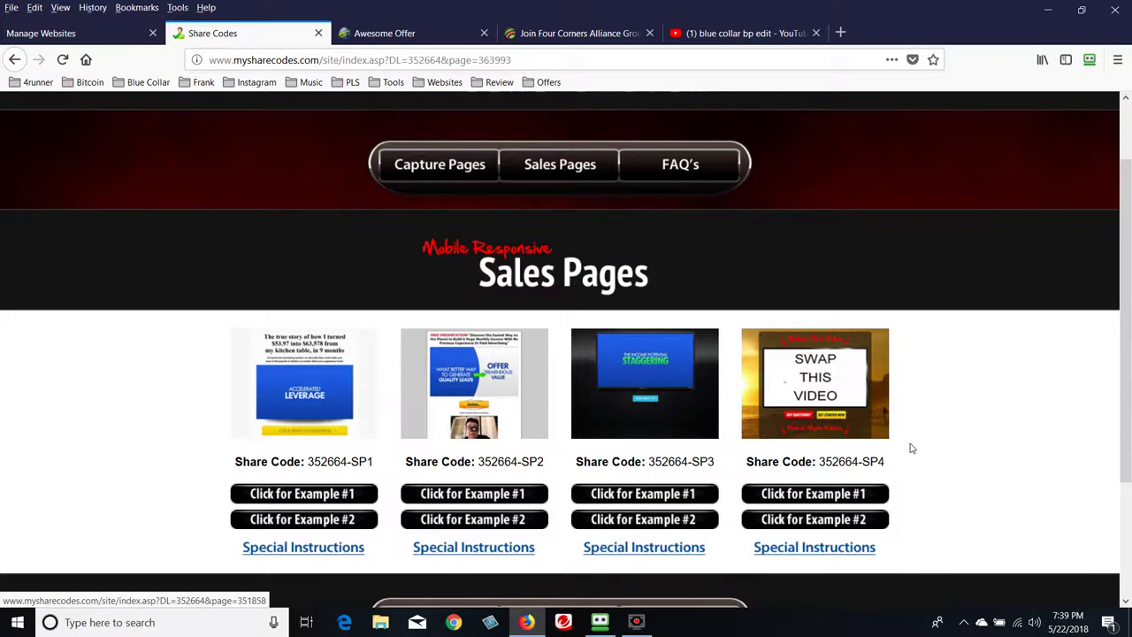
{"action": "scroll", "coordinate": [912, 448], "scroll_direction": "down", "scroll_amount": 2}
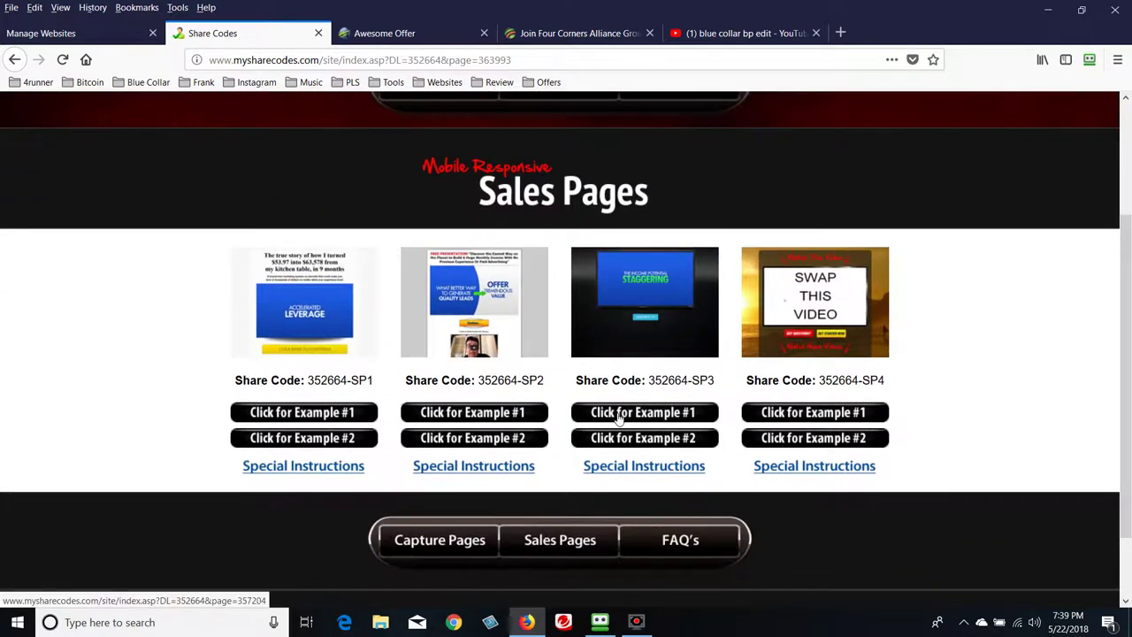
Copy the SP3 share code 352664-SP3
{"action": "left_click_drag", "start_coordinate": [649, 381], "coordinate": [717, 386]}
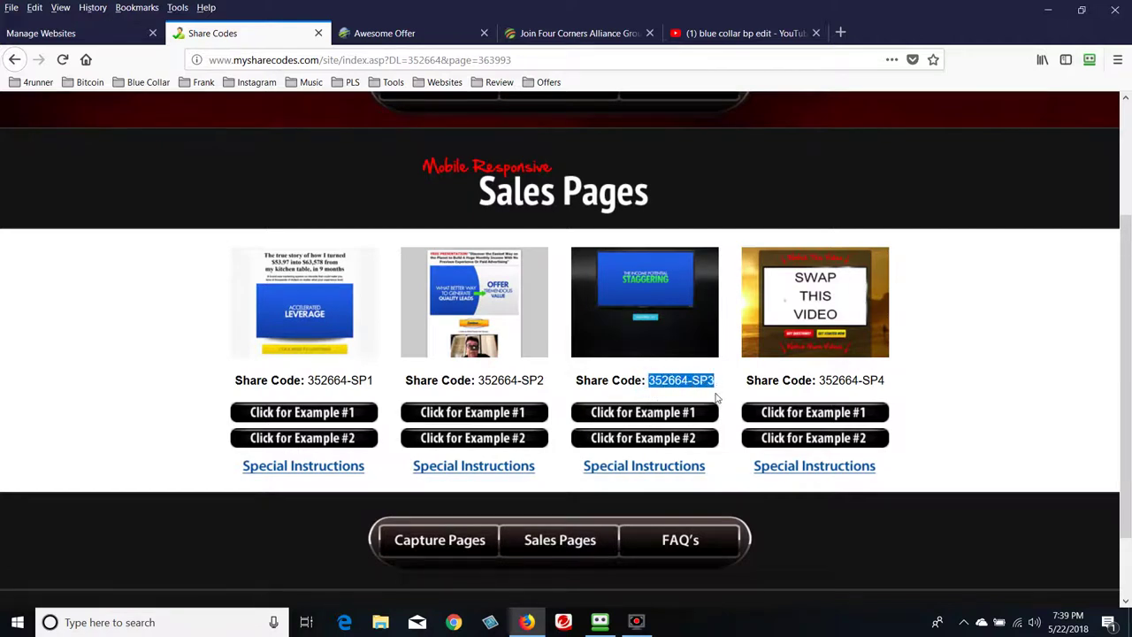
{"action": "right_click", "coordinate": [713, 386]}
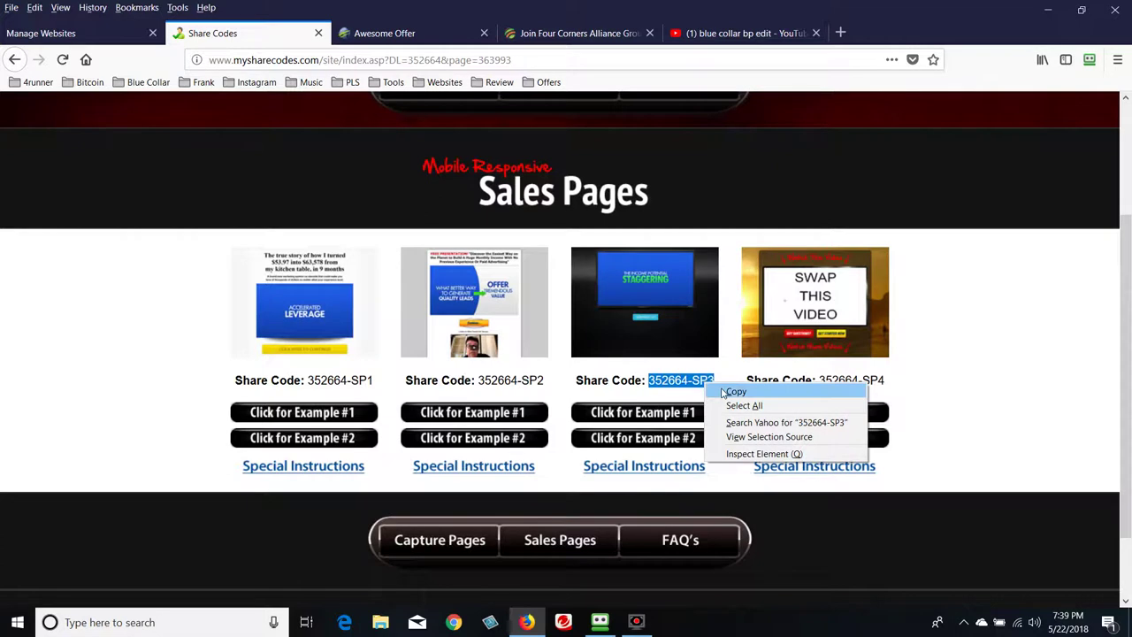
{"action": "left_click", "coordinate": [726, 392]}
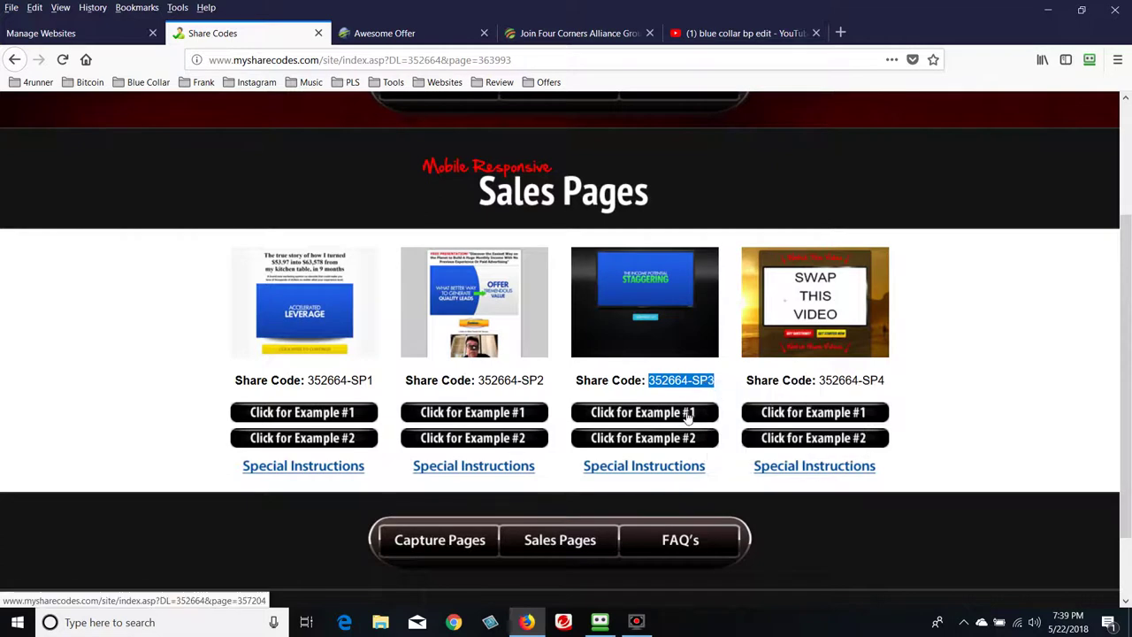
Preview SP3 Example #1, the Billiard Academy page, then close it
{"action": "left_click", "coordinate": [685, 414]}
{"action": "left_click", "coordinate": [527, 434]}
{"action": "scroll", "coordinate": [527, 433], "scroll_direction": "down", "scroll_amount": 1}
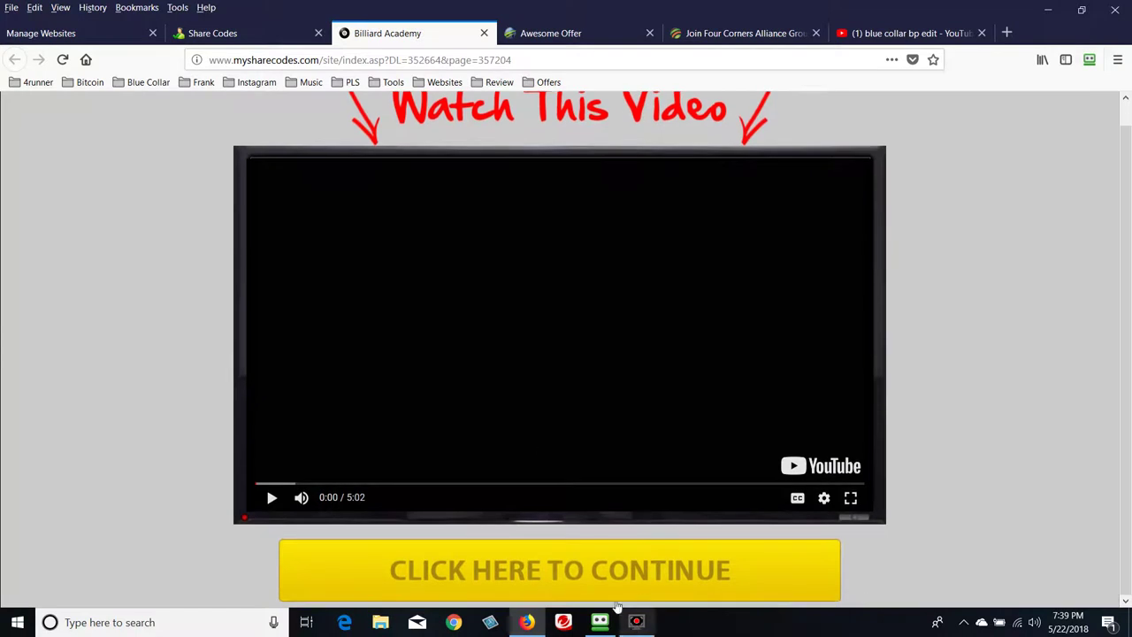
{"action": "left_click", "coordinate": [484, 33]}
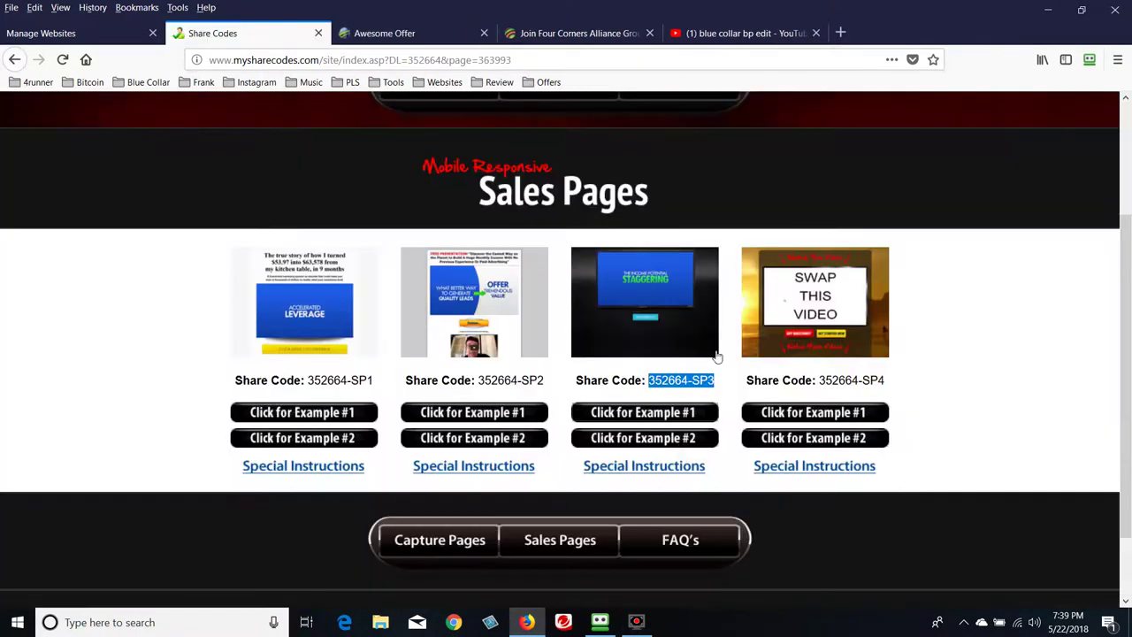
Preview SP3 Example #2, the Ripken Baseball page, then close it
{"action": "left_click", "coordinate": [625, 442]}
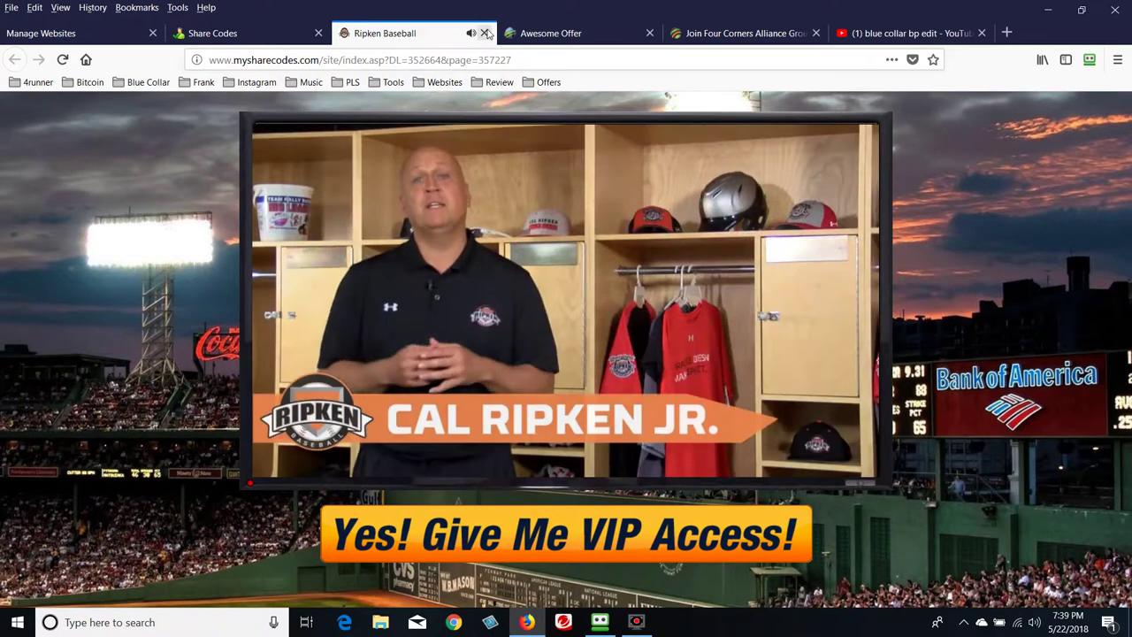
{"action": "left_click", "coordinate": [266, 32]}
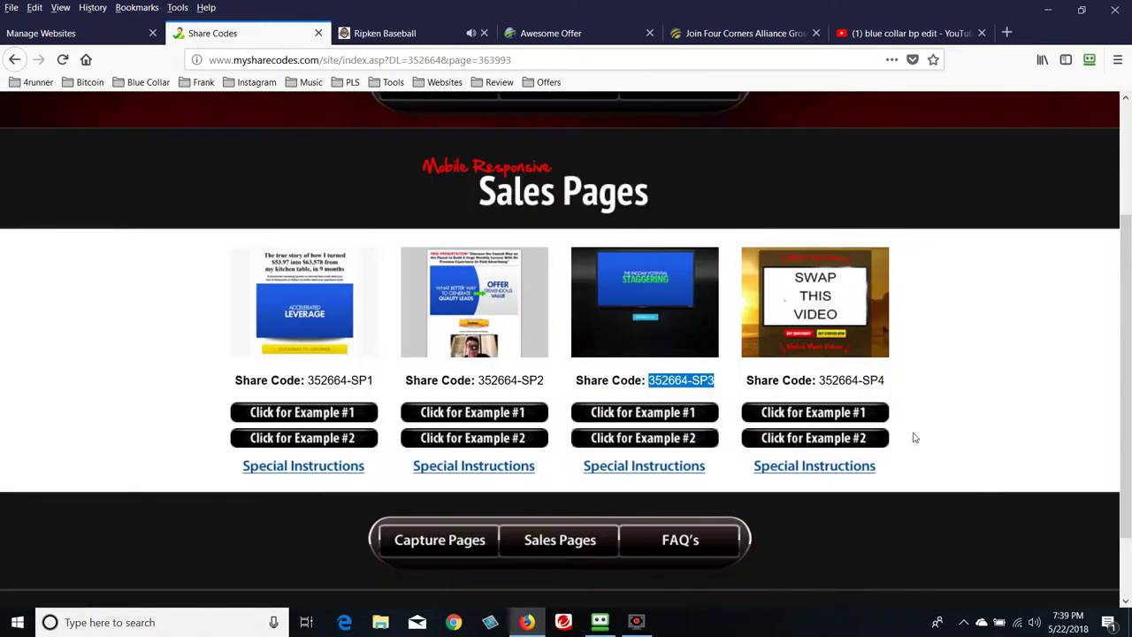
{"action": "scroll", "coordinate": [751, 434], "scroll_direction": "down", "scroll_amount": 2}
{"action": "scroll", "coordinate": [753, 437], "scroll_direction": "up", "scroll_amount": 4}
{"action": "scroll", "coordinate": [751, 437], "scroll_direction": "down", "scroll_amount": 4}
{"action": "left_click", "coordinate": [429, 33]}
Go back through the Share Codes tab to the Manage Websites admin page
{"action": "left_click", "coordinate": [484, 32]}
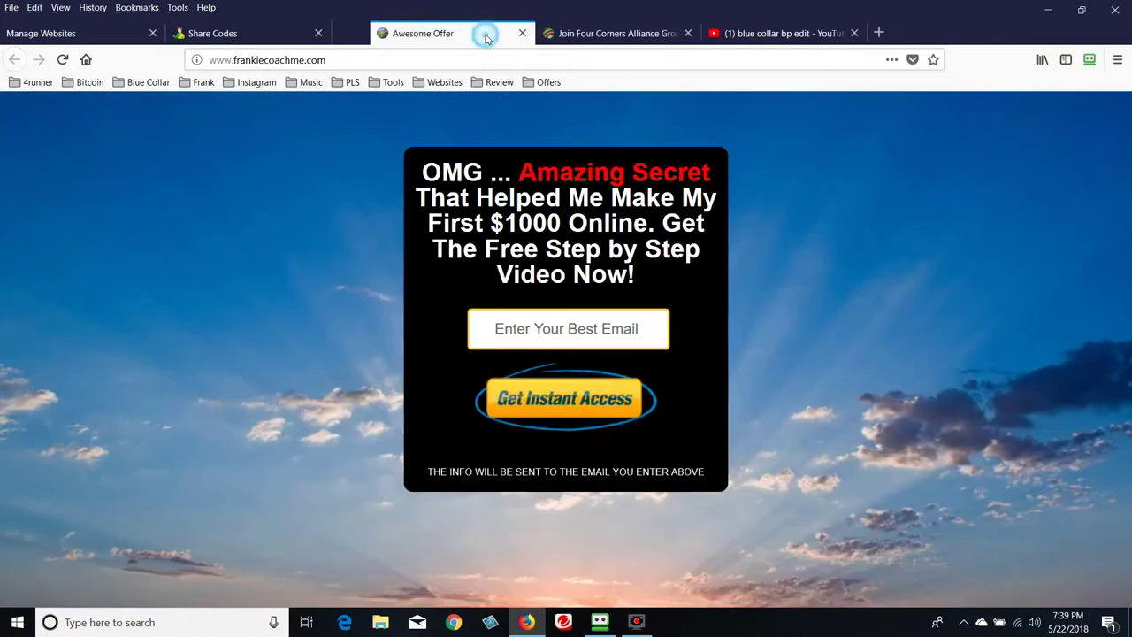
{"action": "left_click", "coordinate": [269, 31]}
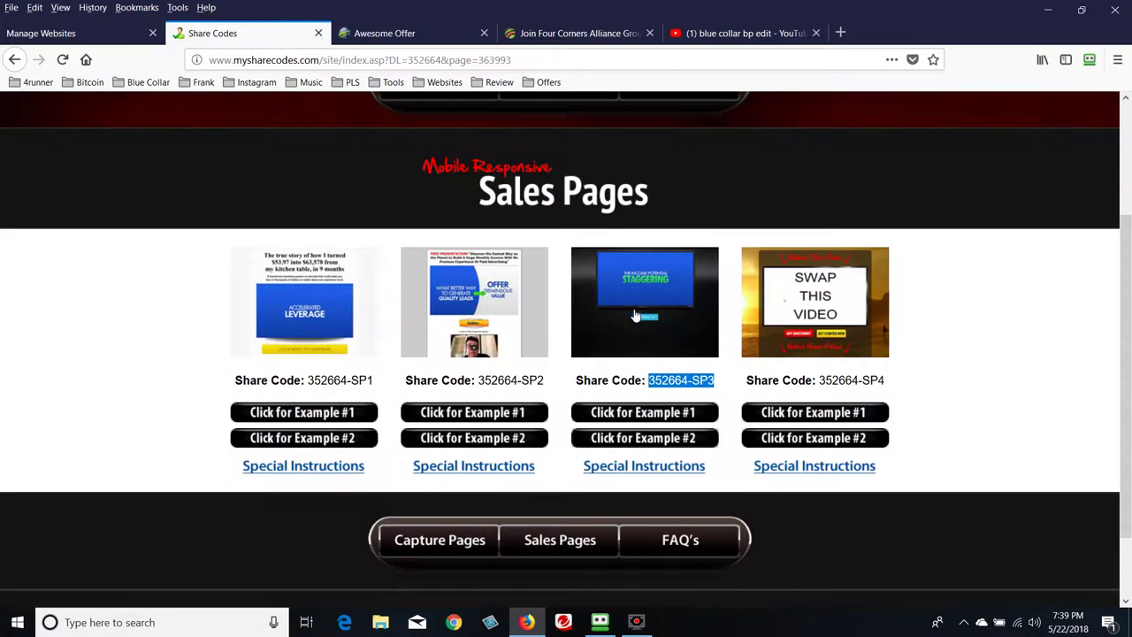
{"action": "scroll", "coordinate": [636, 316], "scroll_direction": "up", "scroll_amount": 3}
{"action": "left_click", "coordinate": [67, 33]}
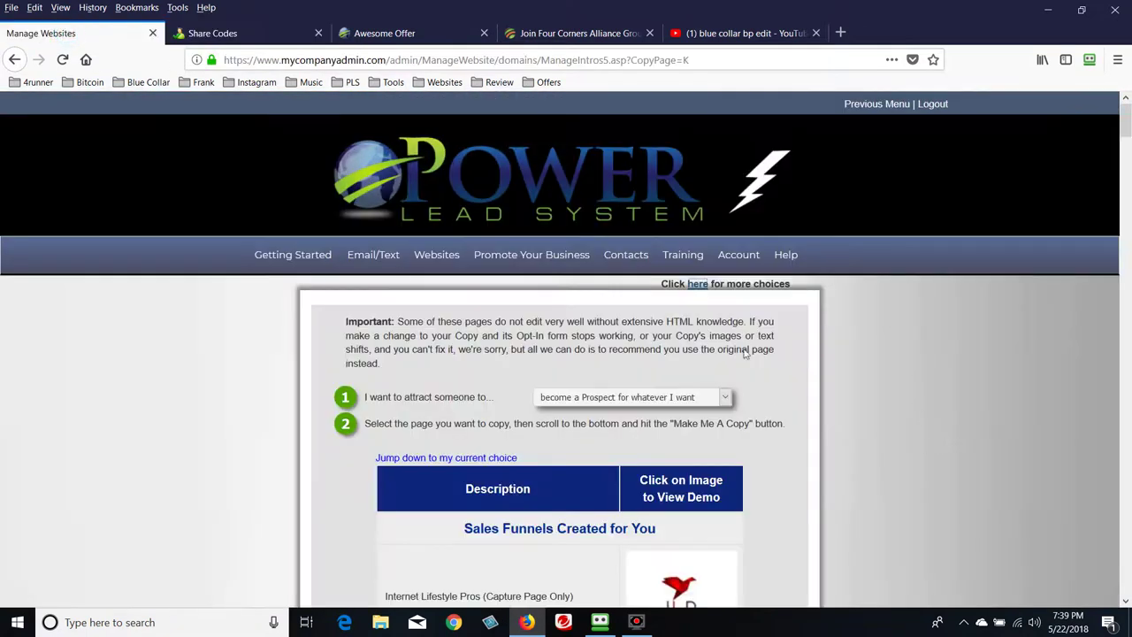
Open the My Sharing Codes page from the Websites menu
{"action": "mouse_move", "coordinate": [437, 256]}
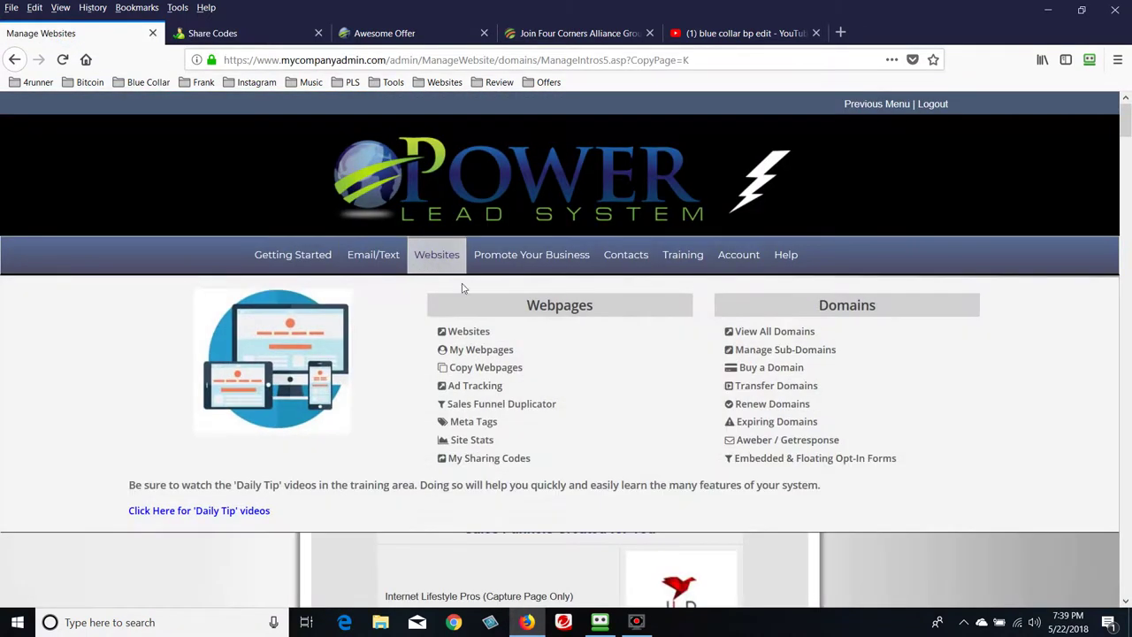
{"action": "left_click", "coordinate": [493, 466]}
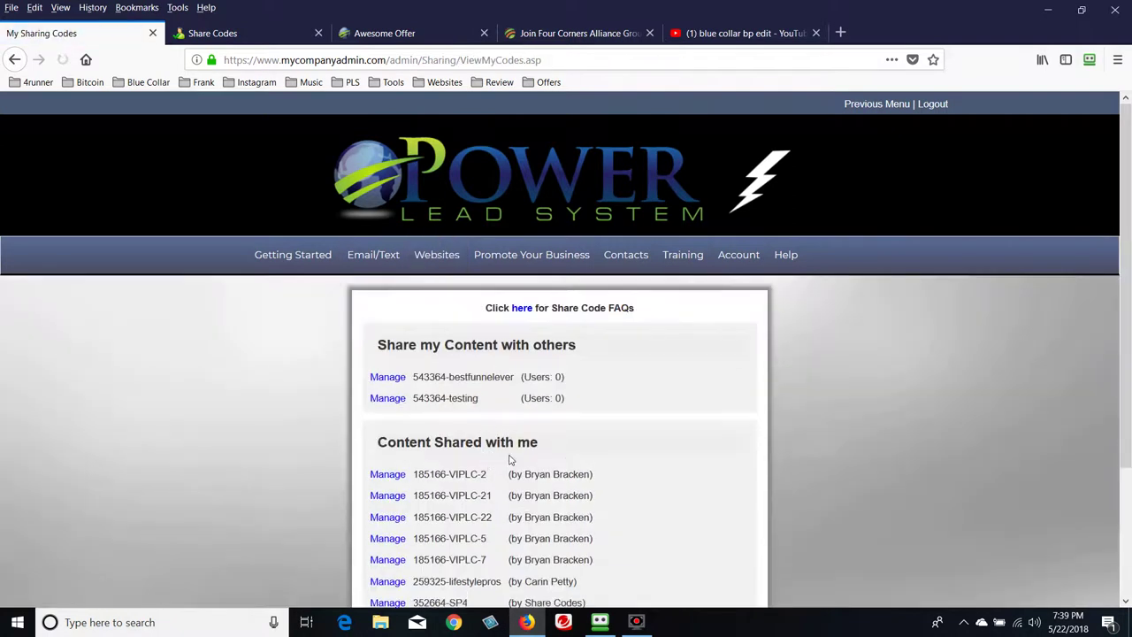
{"action": "scroll", "coordinate": [670, 459], "scroll_direction": "down", "scroll_amount": 3}
{"action": "scroll", "coordinate": [670, 459], "scroll_direction": "down", "scroll_amount": 1}
{"action": "scroll", "coordinate": [549, 495], "scroll_direction": "up", "scroll_amount": 1}
{"action": "left_click", "coordinate": [543, 538]}
{"action": "key", "text": "ctrl+v"}
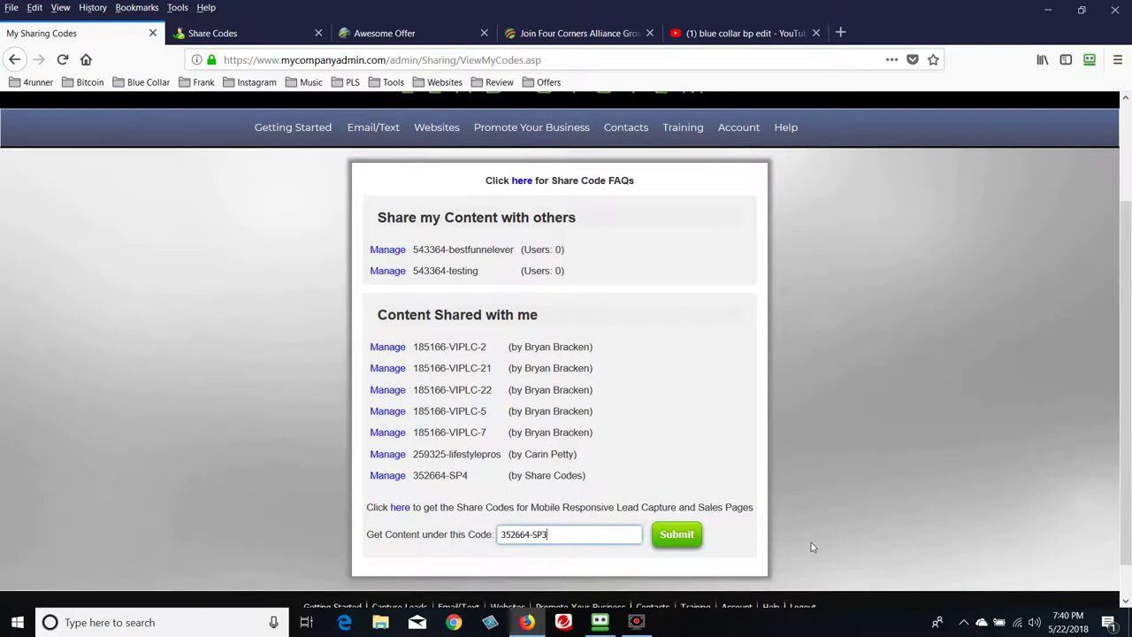
{"action": "left_click", "coordinate": [676, 534]}
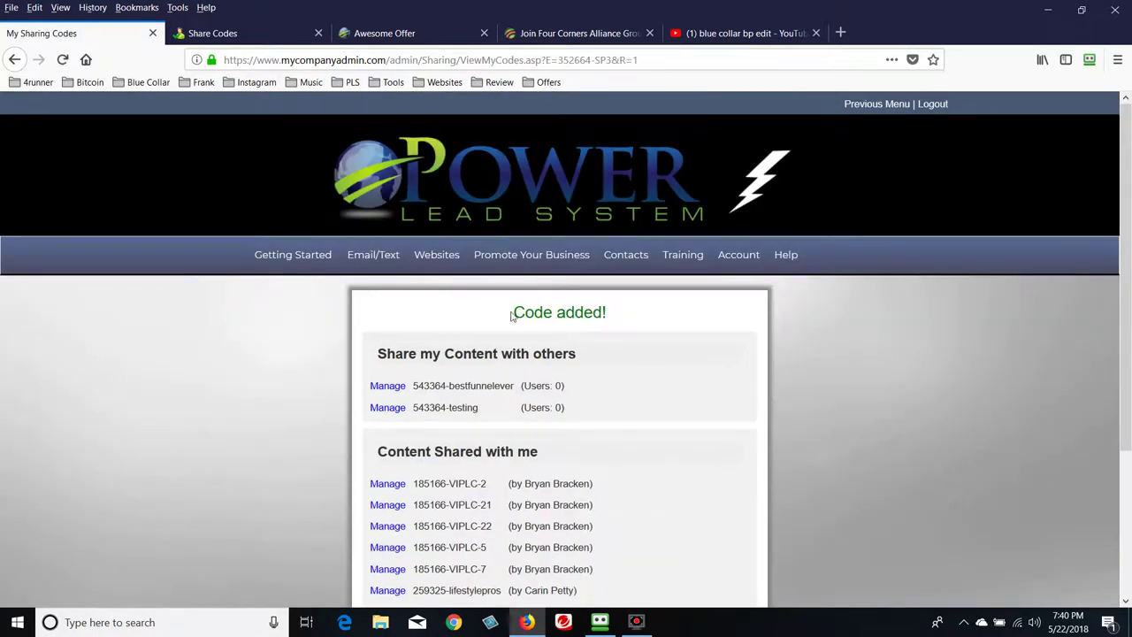
{"action": "left_click_drag", "start_coordinate": [512, 316], "coordinate": [652, 315]}
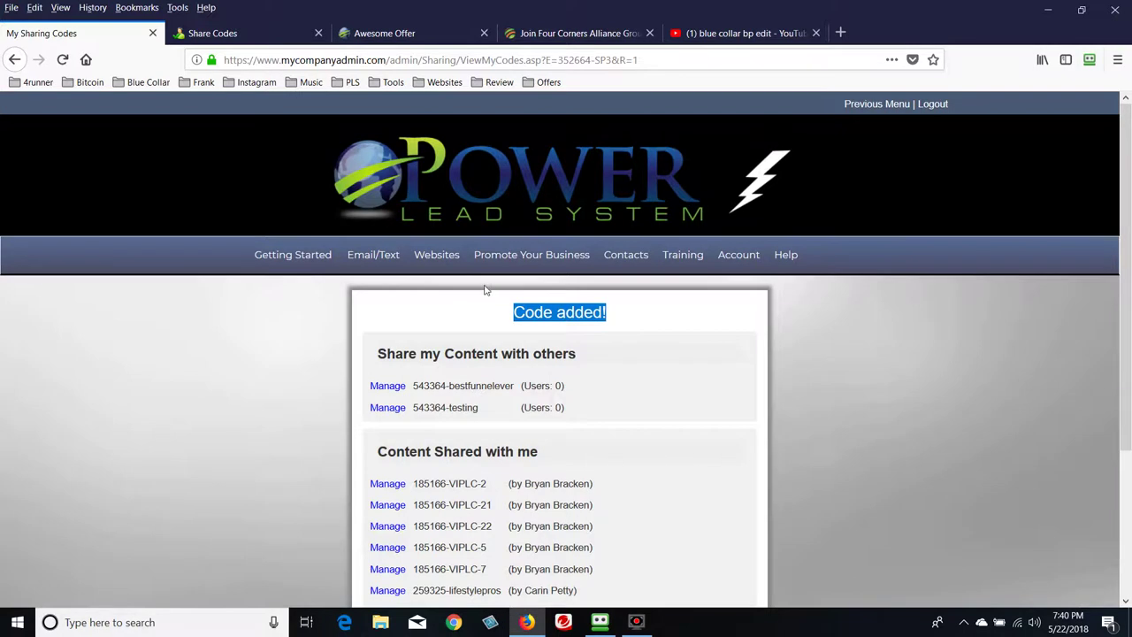
{"action": "mouse_move", "coordinate": [437, 256]}
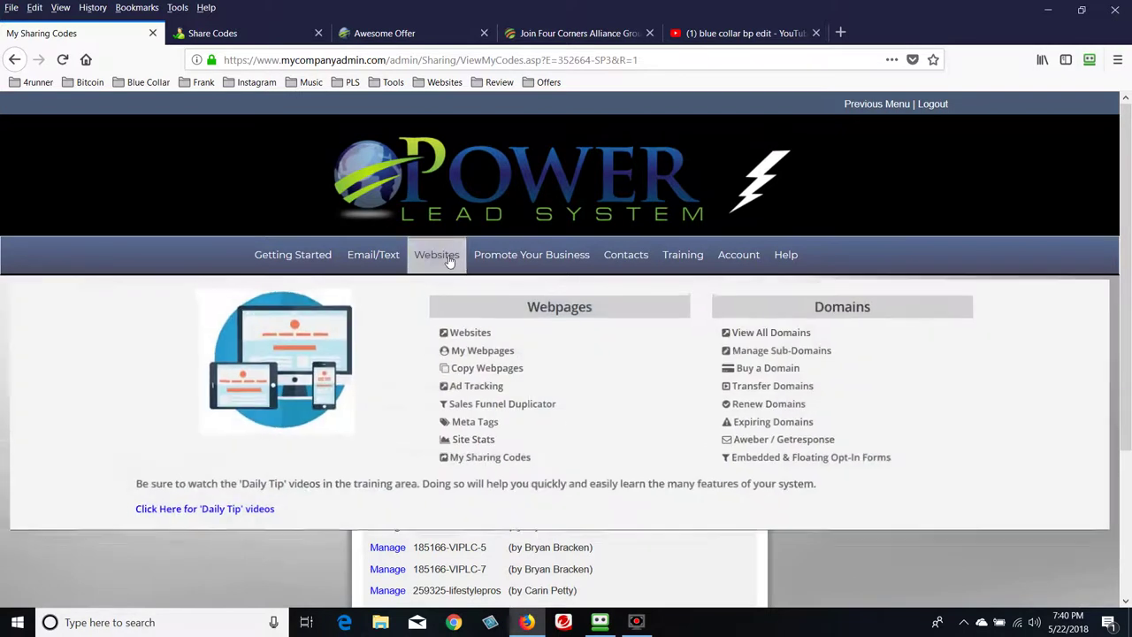
On Copy Webpages, select 'Copy this Page' for the shared SP3 sales page
{"action": "left_click", "coordinate": [489, 368]}
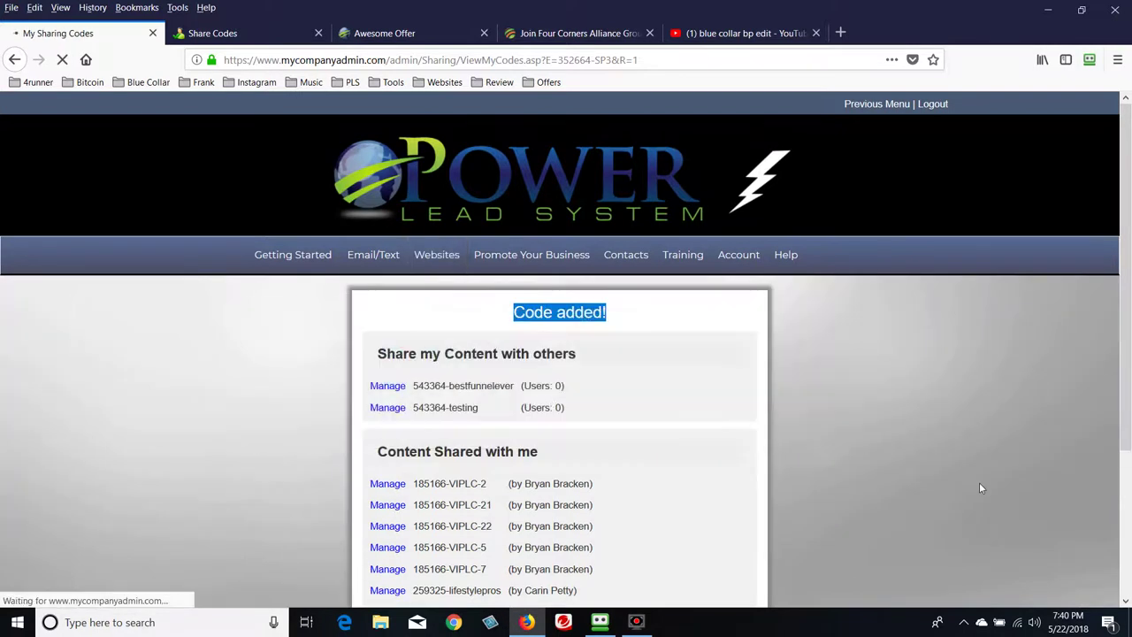
{"action": "scroll", "coordinate": [912, 470], "scroll_direction": "down", "scroll_amount": 3}
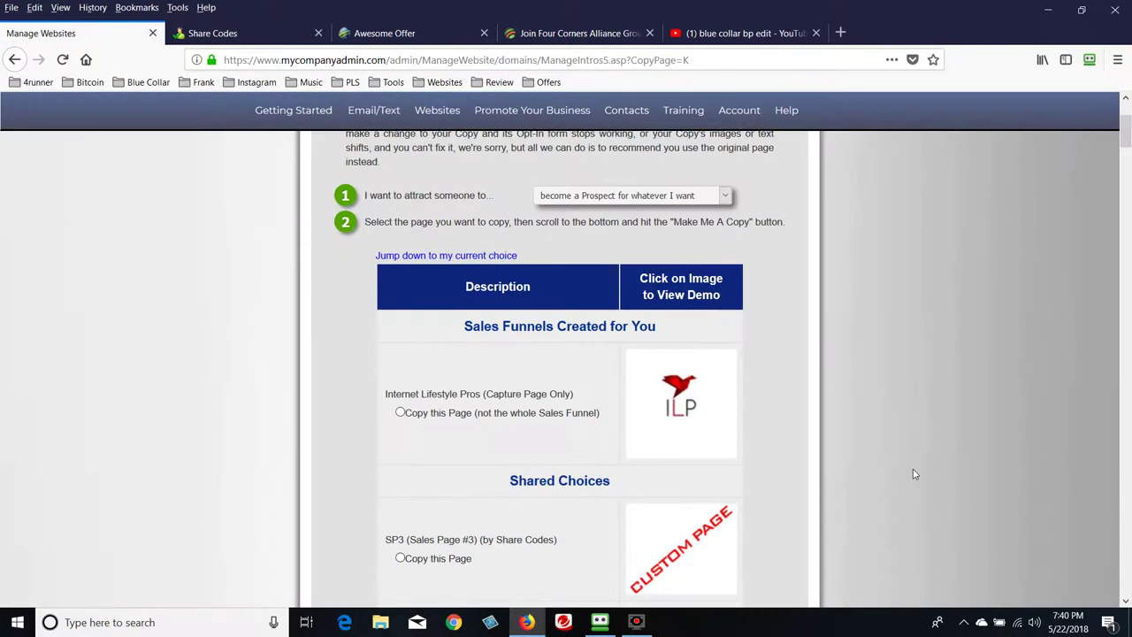
{"action": "scroll", "coordinate": [915, 474], "scroll_direction": "down", "scroll_amount": 8}
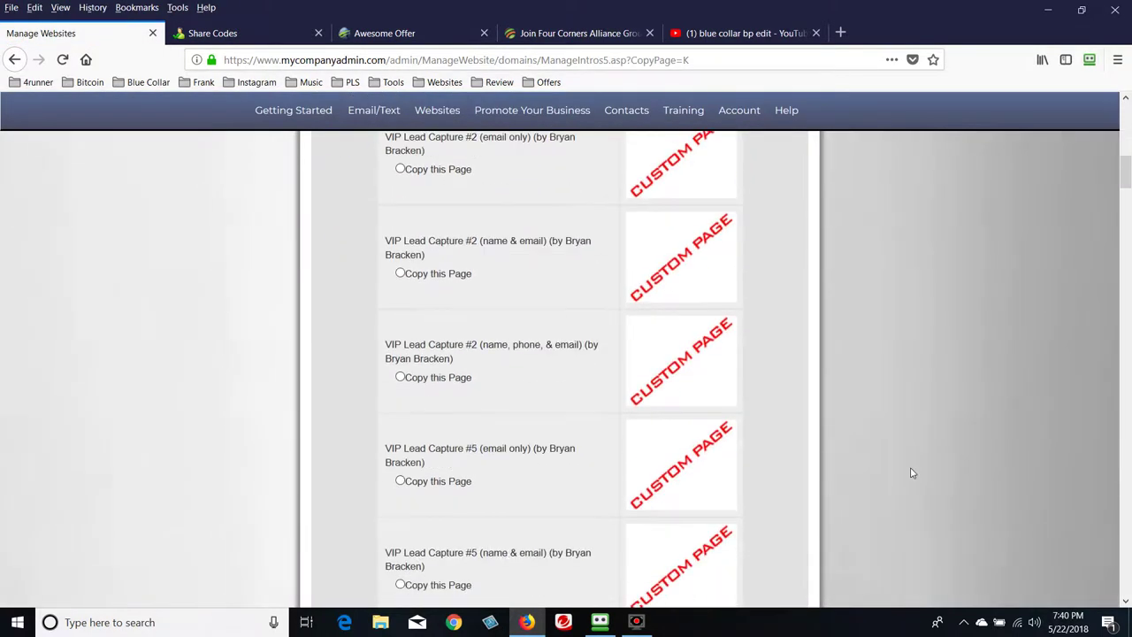
{"action": "scroll", "coordinate": [913, 473], "scroll_direction": "down", "scroll_amount": 5}
{"action": "scroll", "coordinate": [911, 474], "scroll_direction": "up", "scroll_amount": 10}
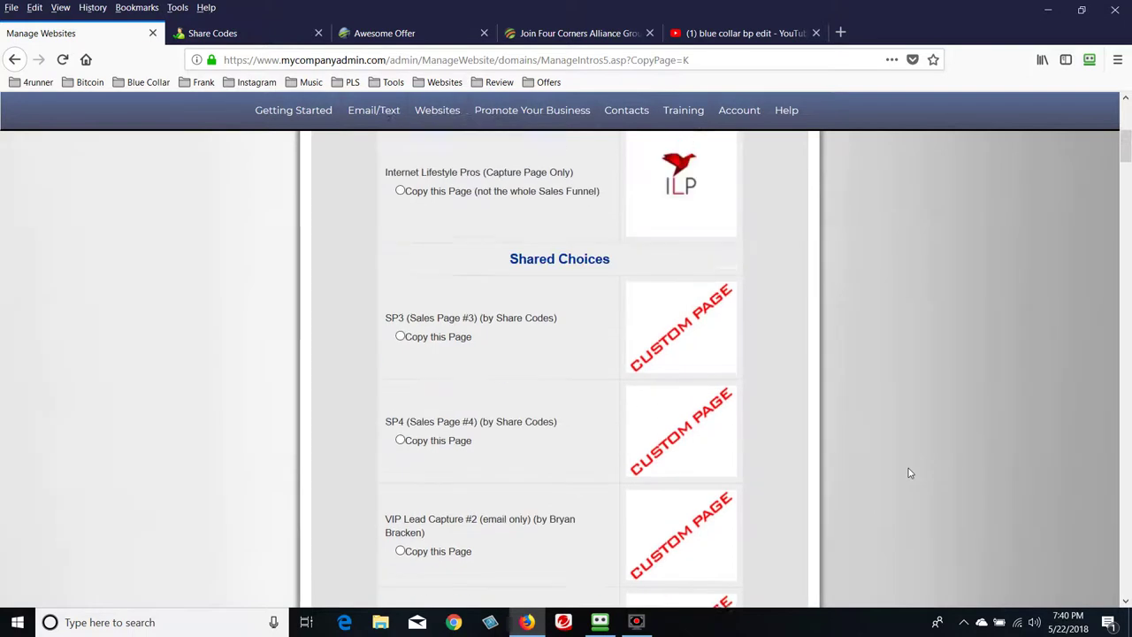
{"action": "scroll", "coordinate": [909, 474], "scroll_direction": "up", "scroll_amount": 1}
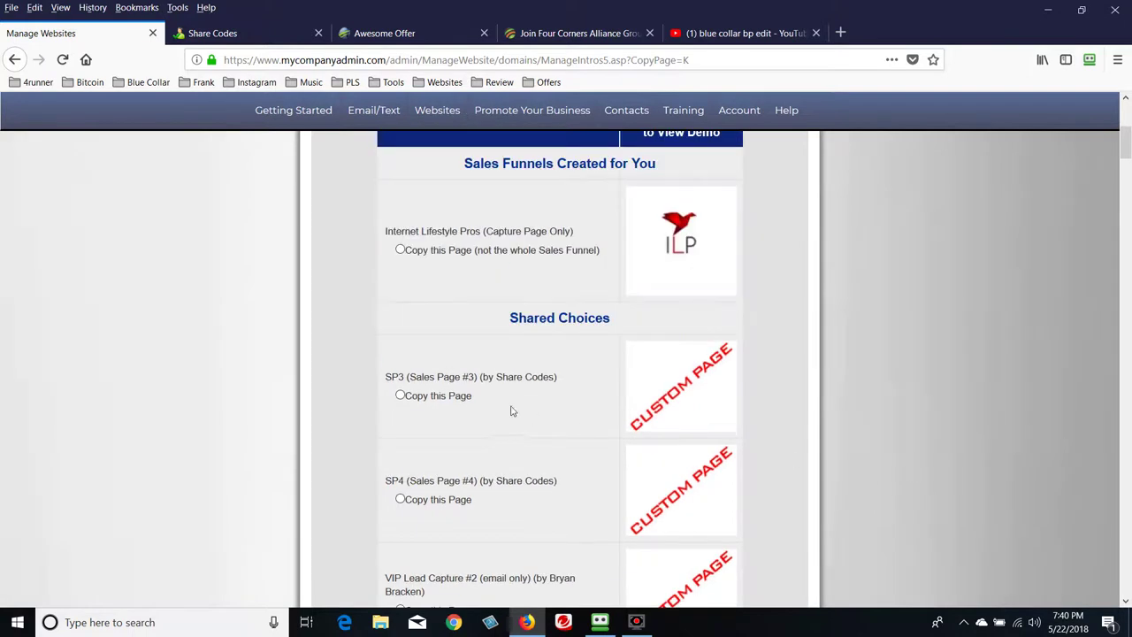
{"action": "left_click_drag", "start_coordinate": [386, 378], "coordinate": [558, 386]}
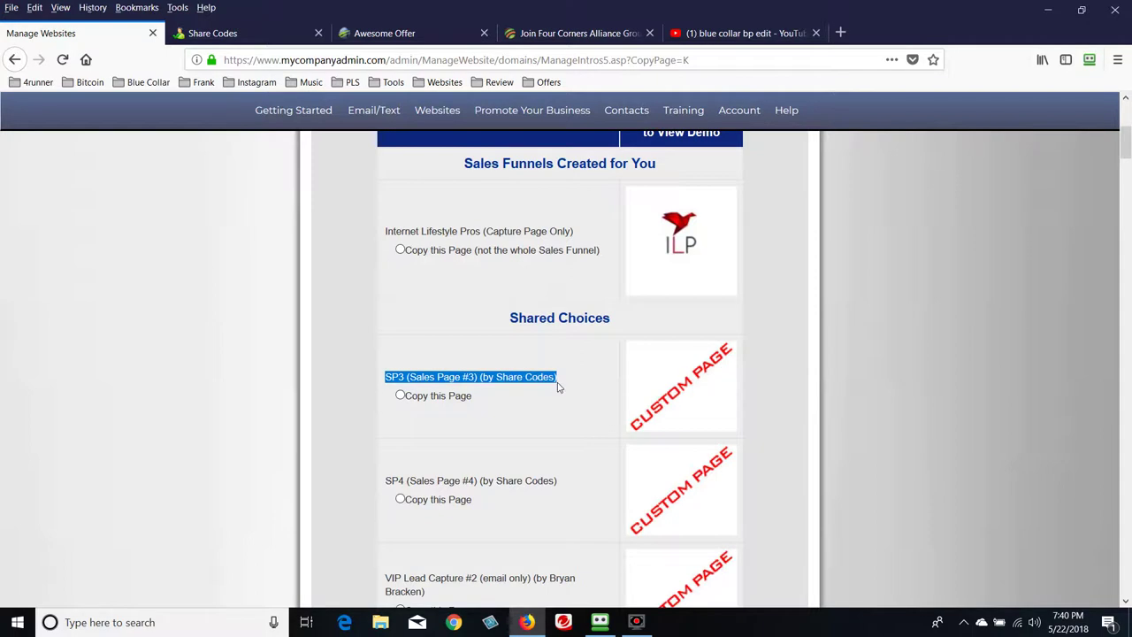
{"action": "left_click", "coordinate": [399, 396]}
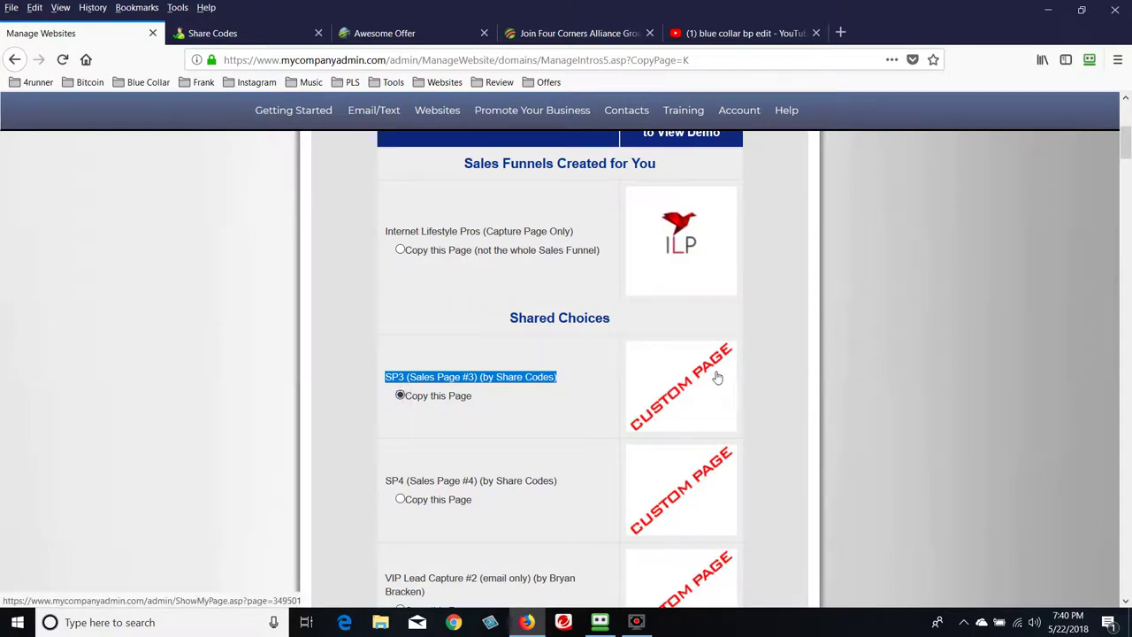
Preview the SP3 sales page and its video in a new tab, then close it
{"action": "left_click", "coordinate": [674, 383]}
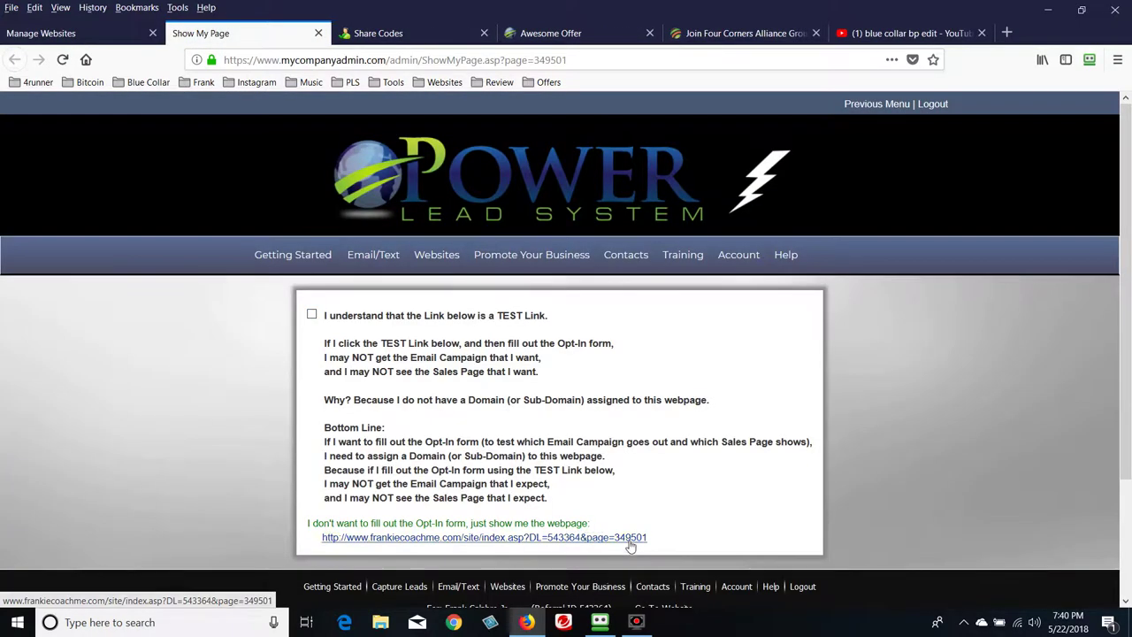
{"action": "left_click", "coordinate": [629, 541]}
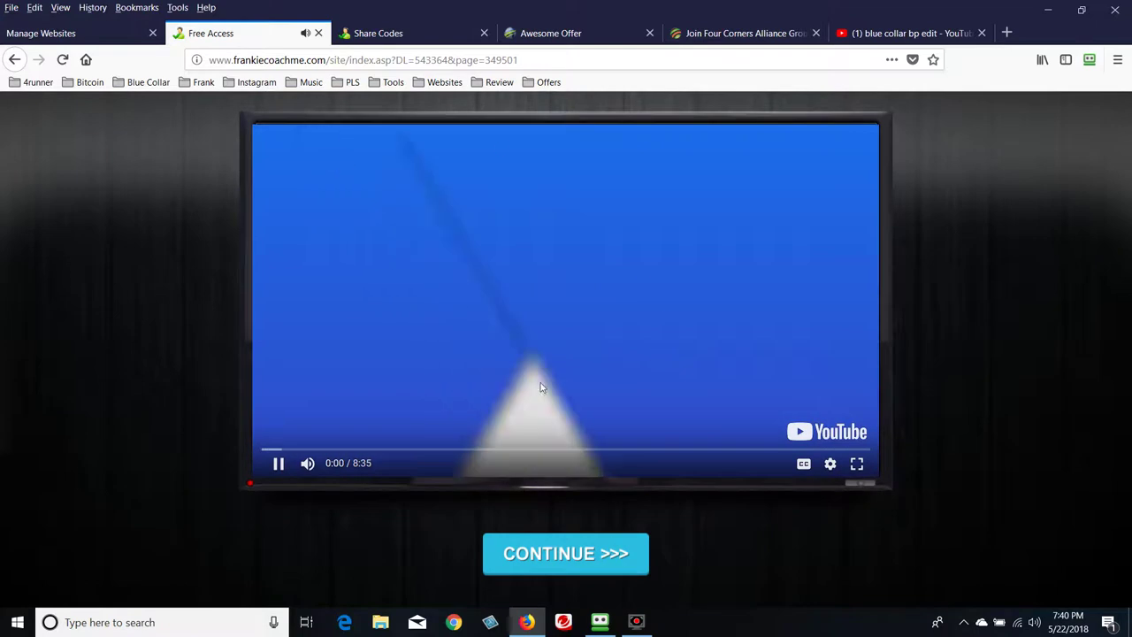
{"action": "left_click", "coordinate": [434, 371]}
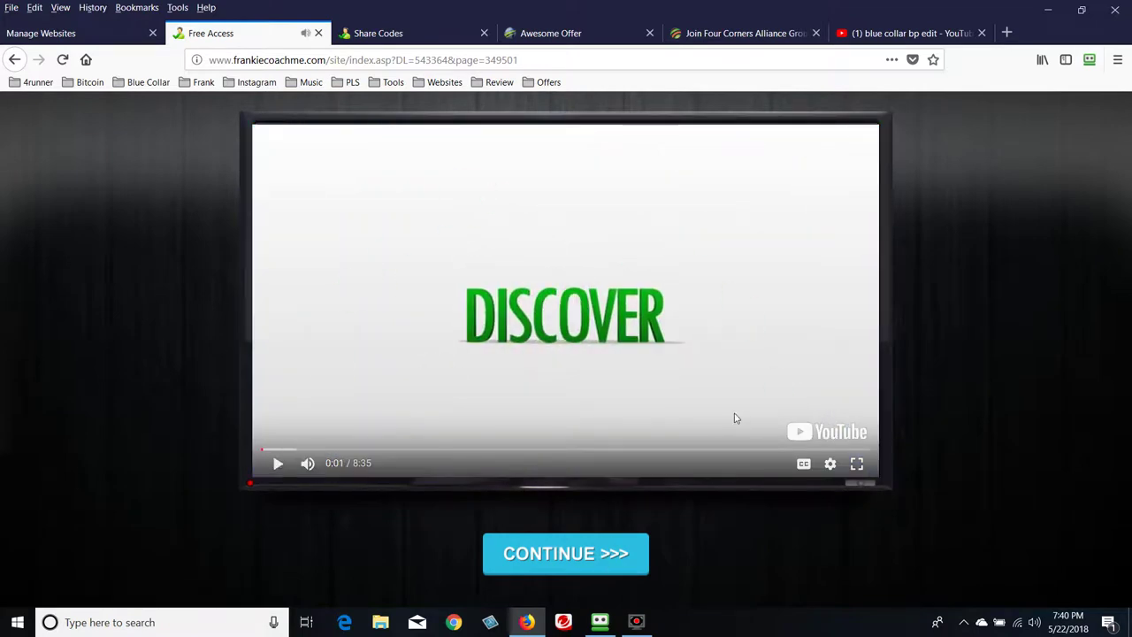
{"action": "left_click", "coordinate": [319, 34]}
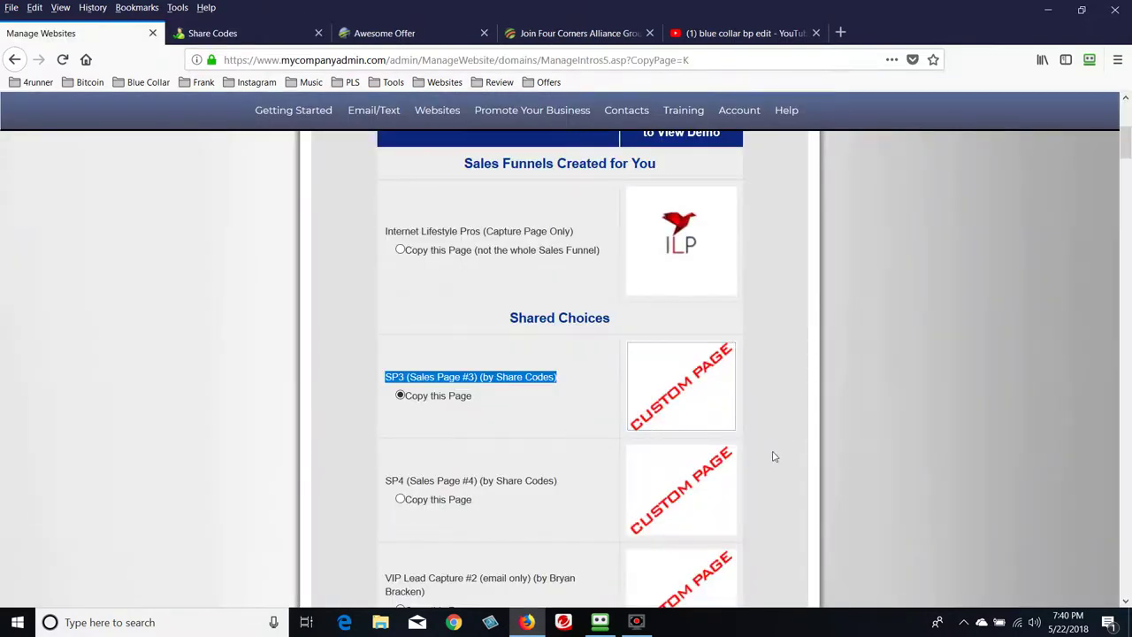
Click Make Me A Copy for the chosen SP3 page
{"action": "scroll", "coordinate": [773, 454], "scroll_direction": "up", "scroll_amount": 4}
{"action": "scroll", "coordinate": [775, 469], "scroll_direction": "down", "scroll_amount": 9}
{"action": "scroll", "coordinate": [830, 479], "scroll_direction": "down", "scroll_amount": 15}
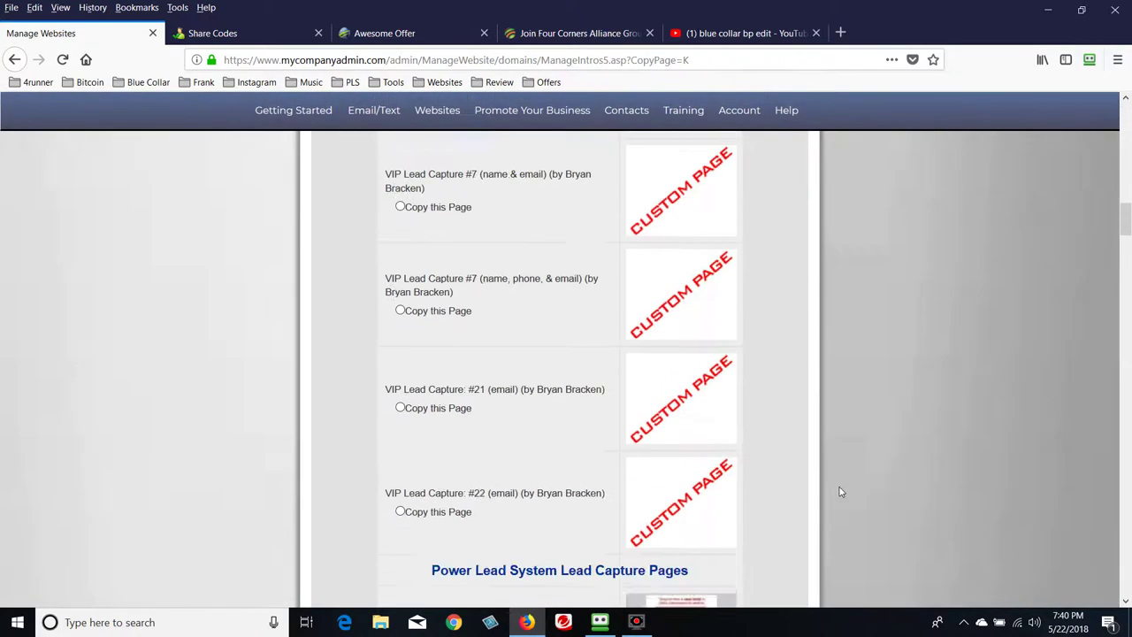
{"action": "scroll", "coordinate": [865, 502], "scroll_direction": "down", "scroll_amount": 15}
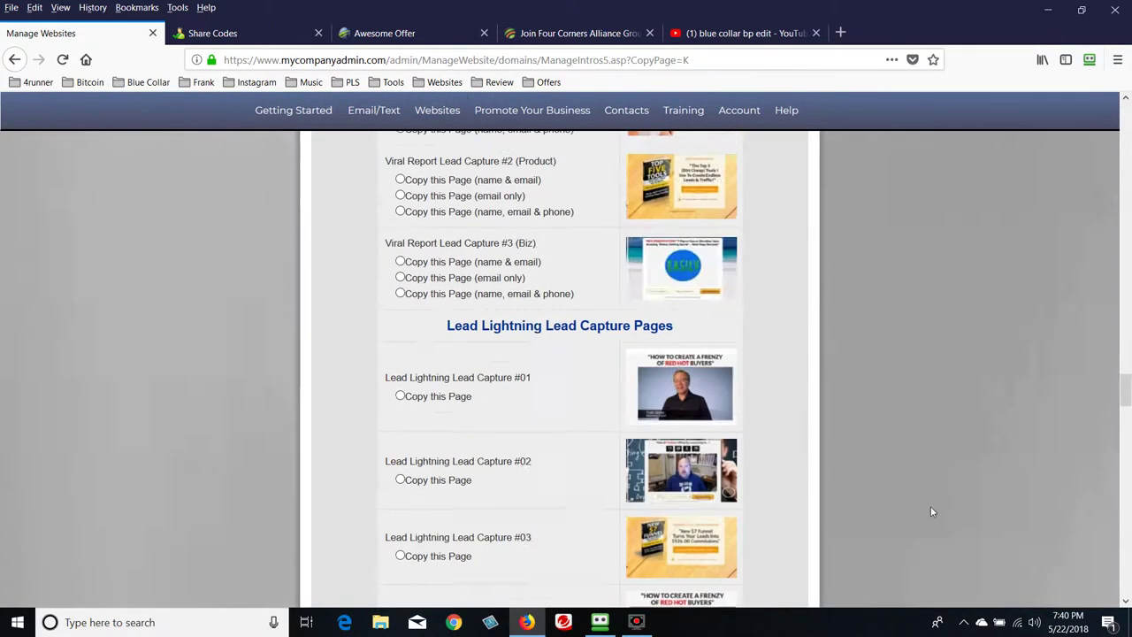
{"action": "scroll", "coordinate": [1126, 573], "scroll_direction": "down", "scroll_amount": 2}
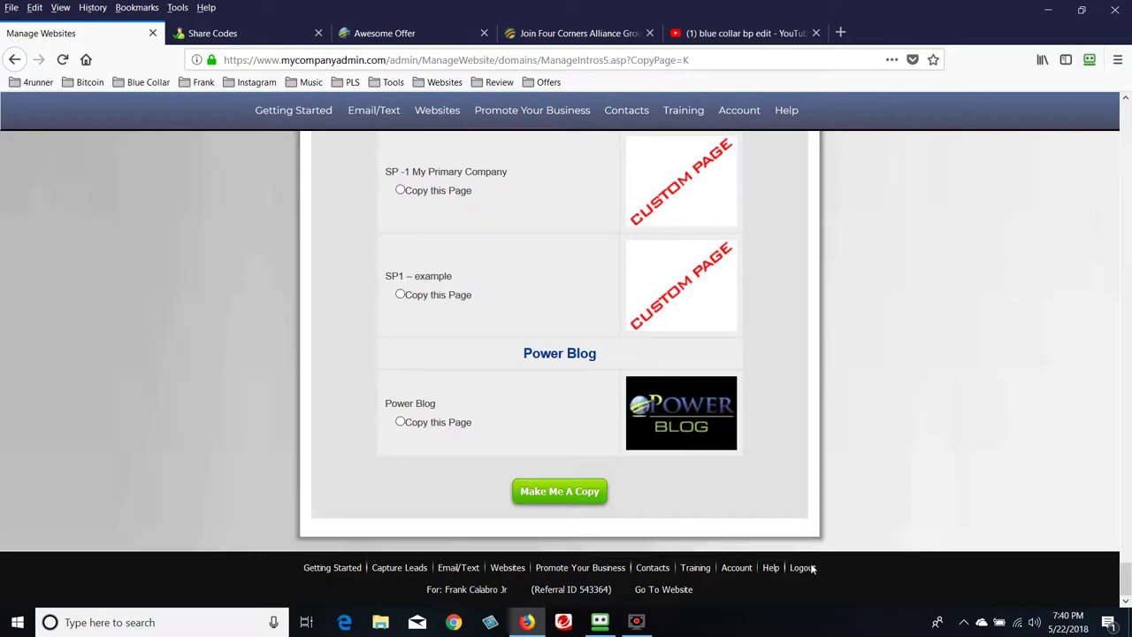
{"action": "left_click", "coordinate": [561, 491]}
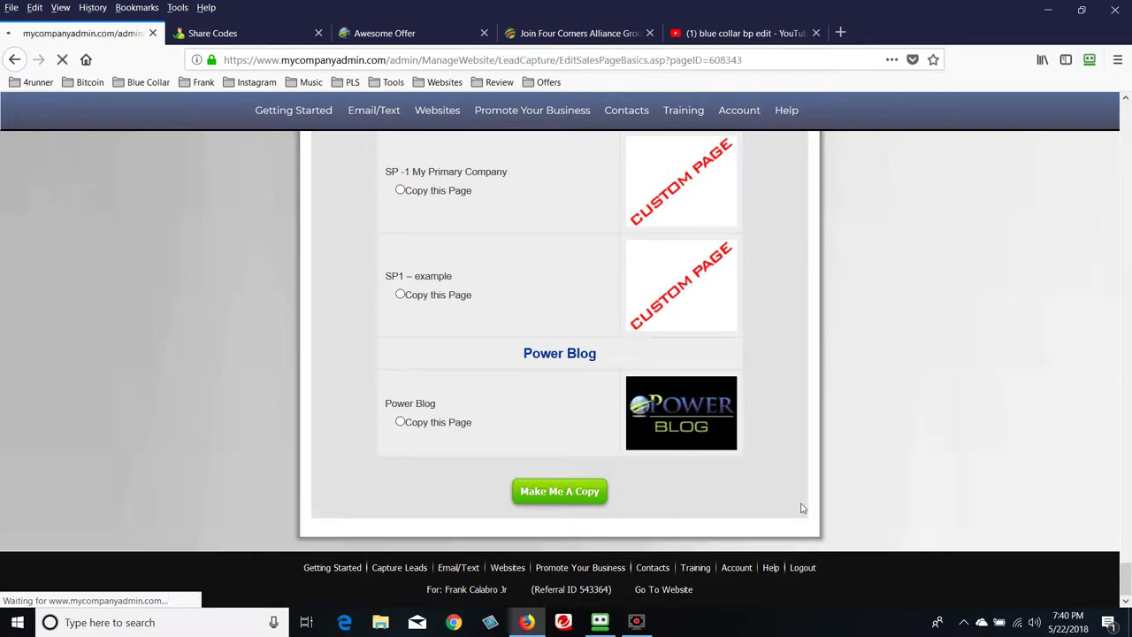
Replace the admin-area title with 'Best Funnel Ever - SP1', then view the Awesome Offer tab
{"action": "scroll", "coordinate": [669, 445], "scroll_direction": "down", "scroll_amount": 4}
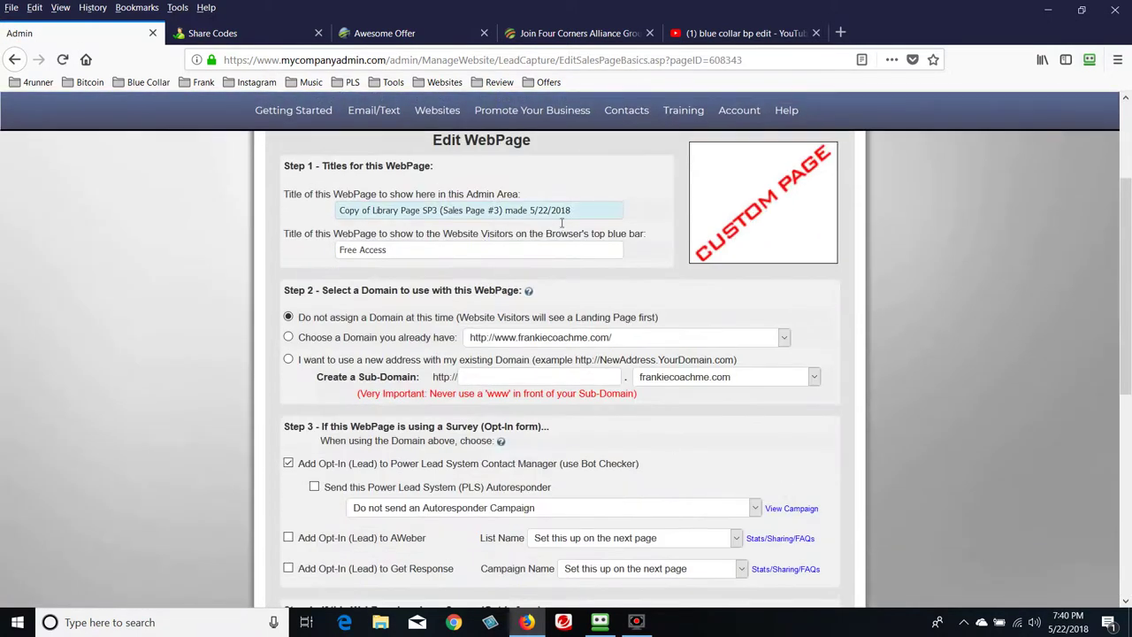
{"action": "triple_click", "coordinate": [576, 212]}
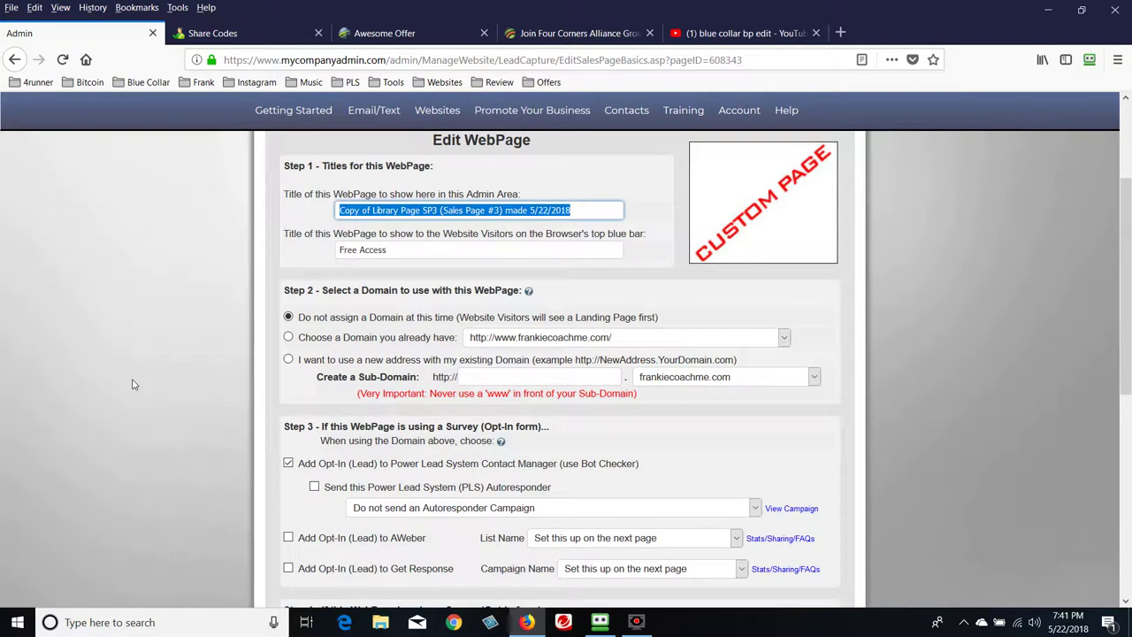
{"action": "key", "text": "BackSpace"}
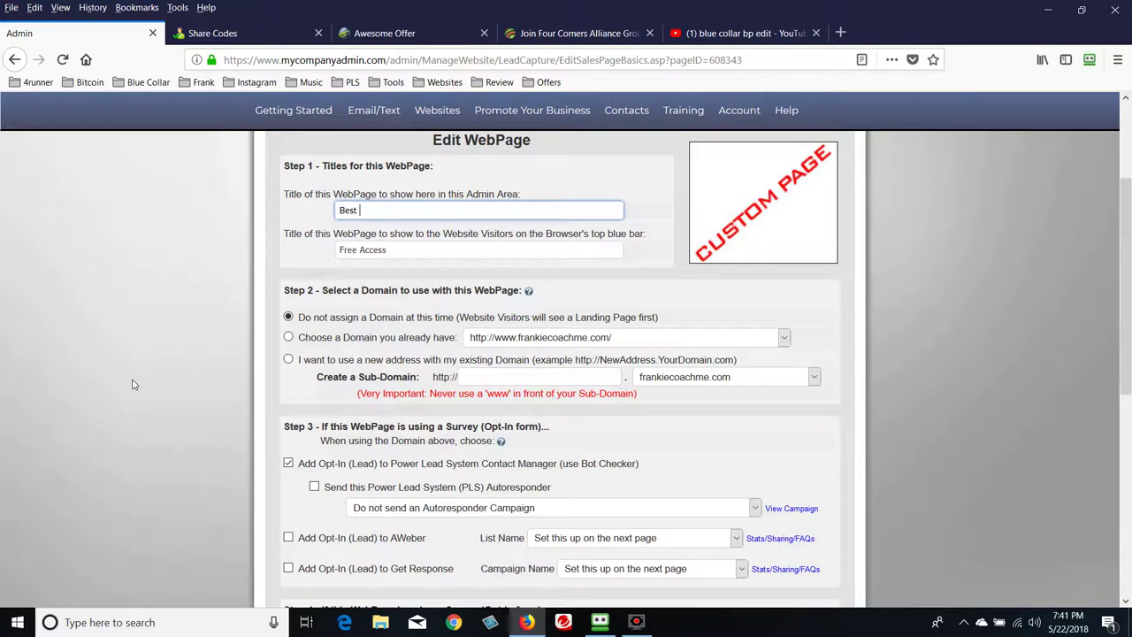
{"action": "type", "text": "l Ever - SP1"}
{"action": "left_click", "coordinate": [440, 251]}
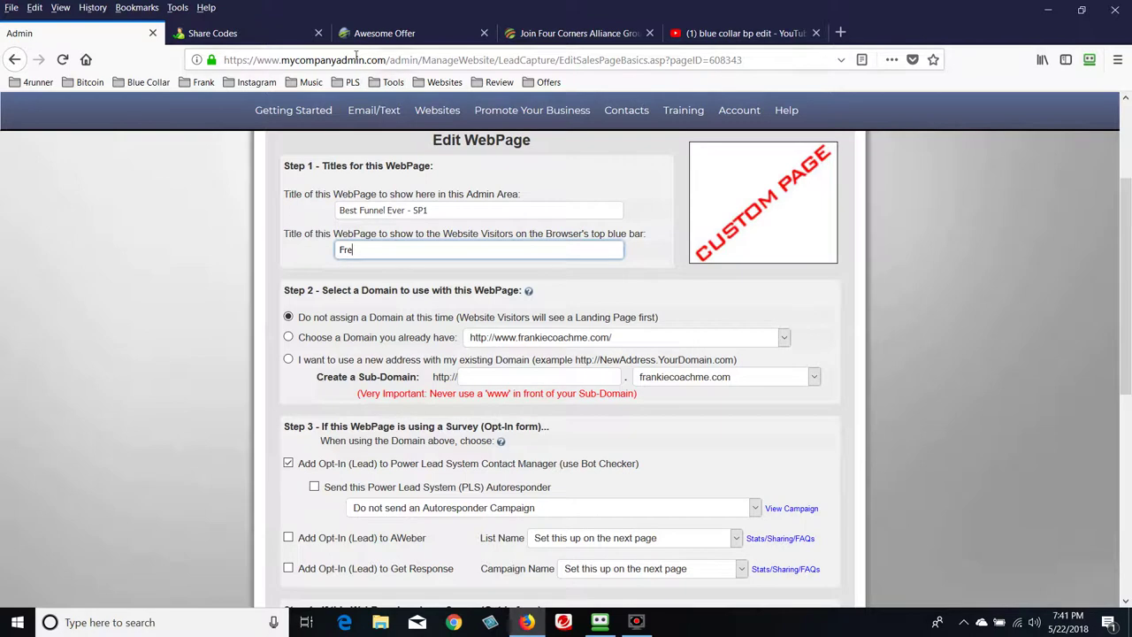
{"action": "left_click", "coordinate": [384, 33]}
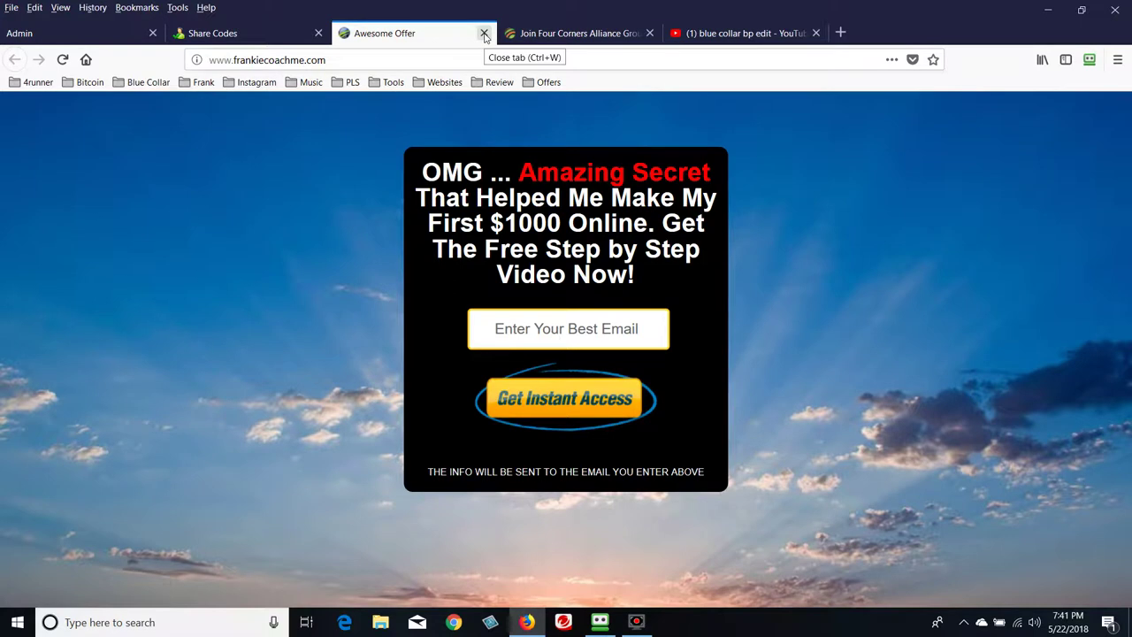
Set the visitor-facing title to 'Best Offer'
{"action": "left_click", "coordinate": [132, 38]}
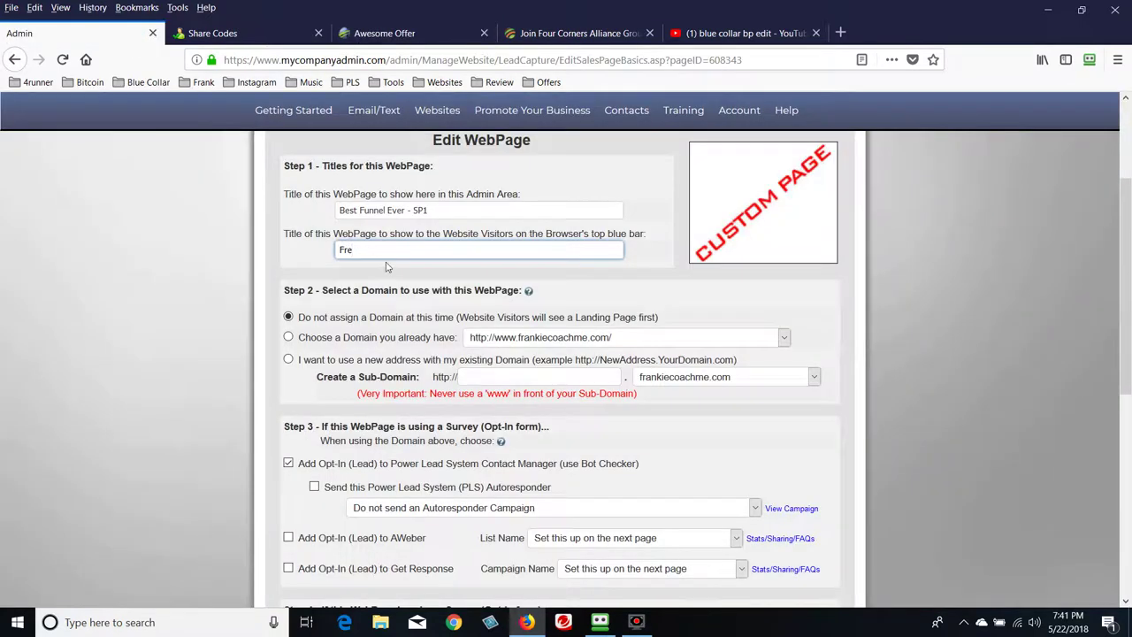
{"action": "key", "text": "BackSpace"}
{"action": "key", "text": "BackSpace"}
{"action": "key", "text": "BackSpace"}
{"action": "type", "text": "Best Off"}
{"action": "left_click", "coordinate": [174, 231]}
Save the page's titles with Save Changes To WebPage
{"action": "scroll", "coordinate": [173, 232], "scroll_direction": "down", "scroll_amount": 2}
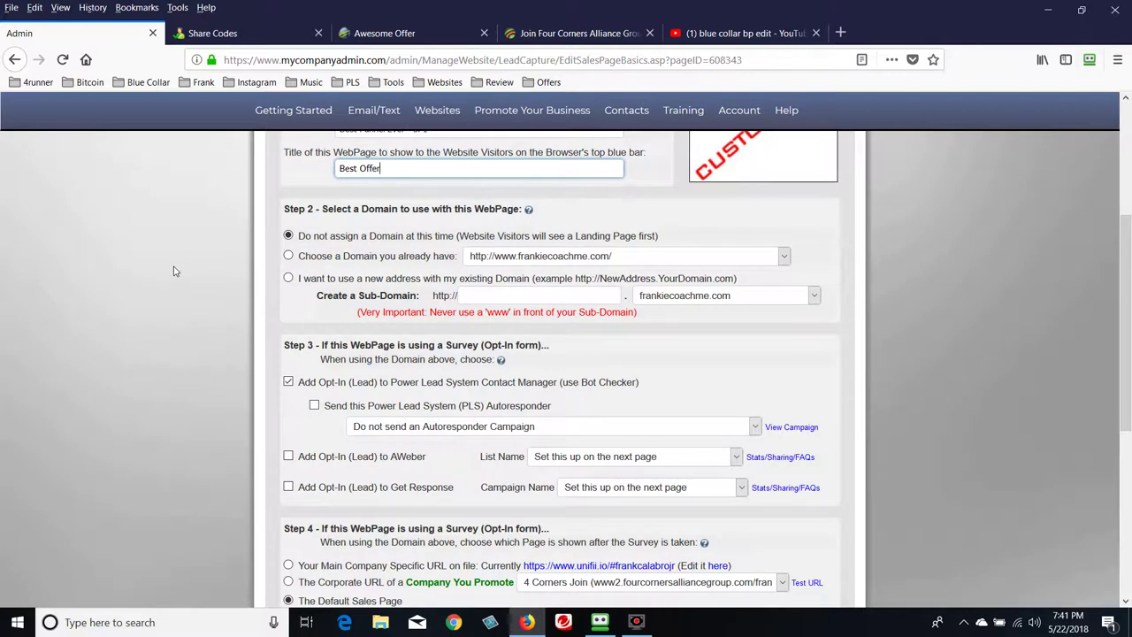
{"action": "scroll", "coordinate": [174, 272], "scroll_direction": "up", "scroll_amount": 2}
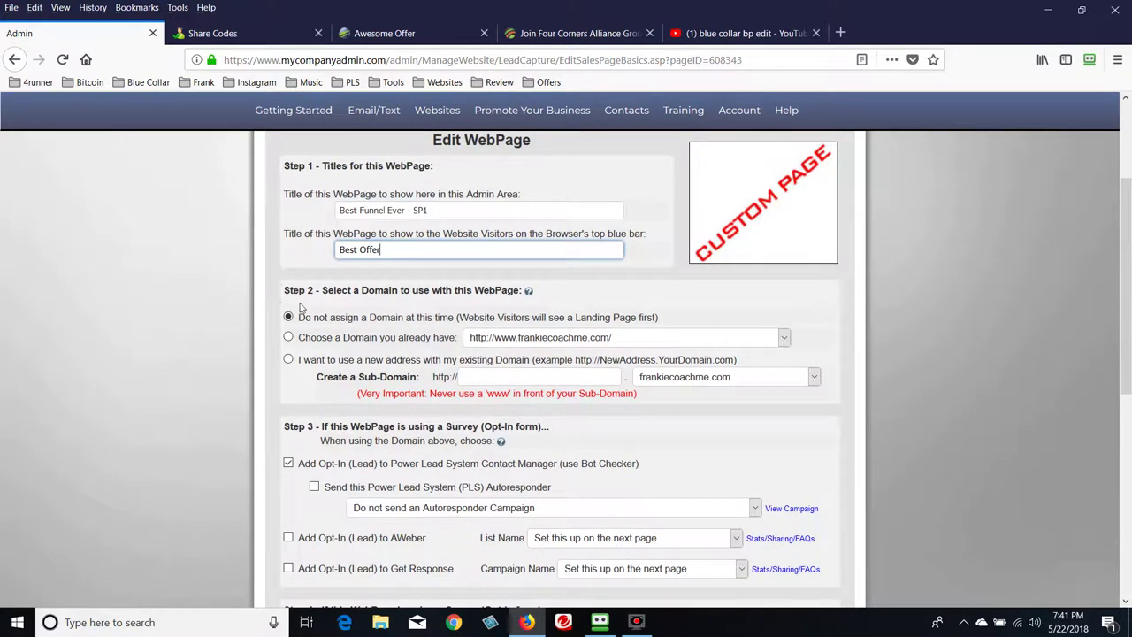
{"action": "left_click_drag", "start_coordinate": [279, 298], "coordinate": [320, 295]}
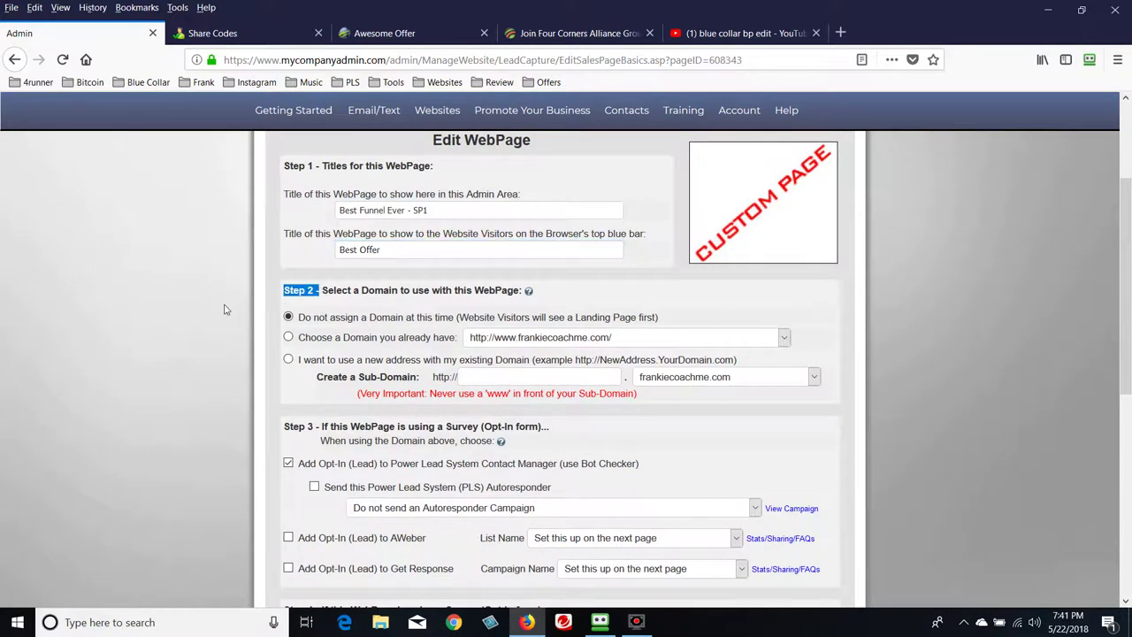
{"action": "scroll", "coordinate": [225, 310], "scroll_direction": "down", "scroll_amount": 2}
{"action": "scroll", "coordinate": [225, 309], "scroll_direction": "down", "scroll_amount": 2}
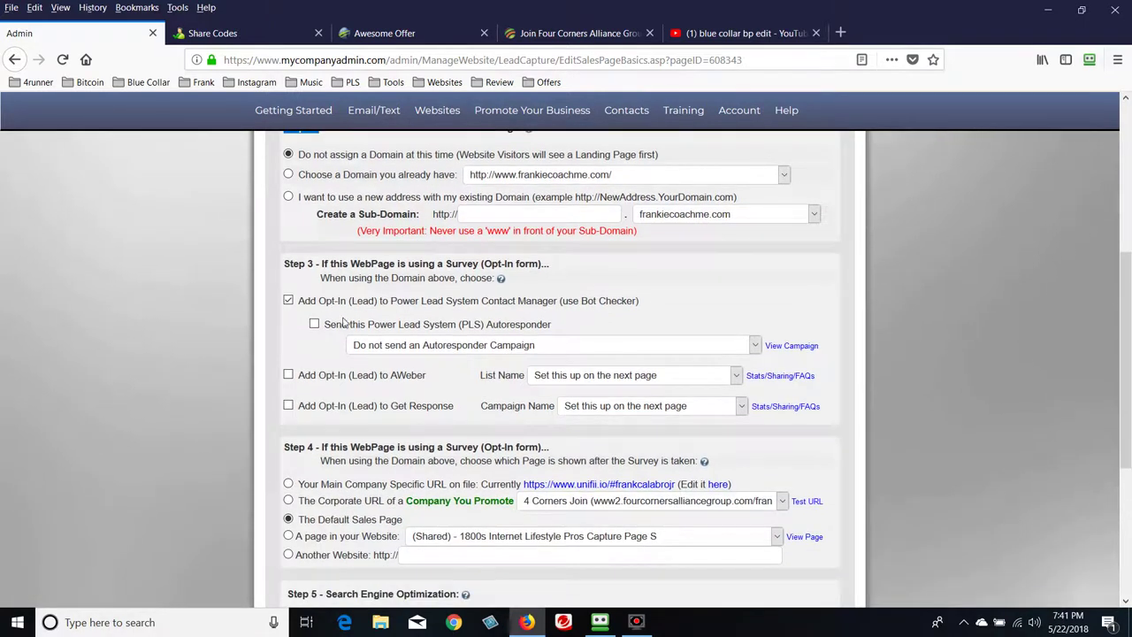
{"action": "scroll", "coordinate": [253, 317], "scroll_direction": "down", "scroll_amount": 4}
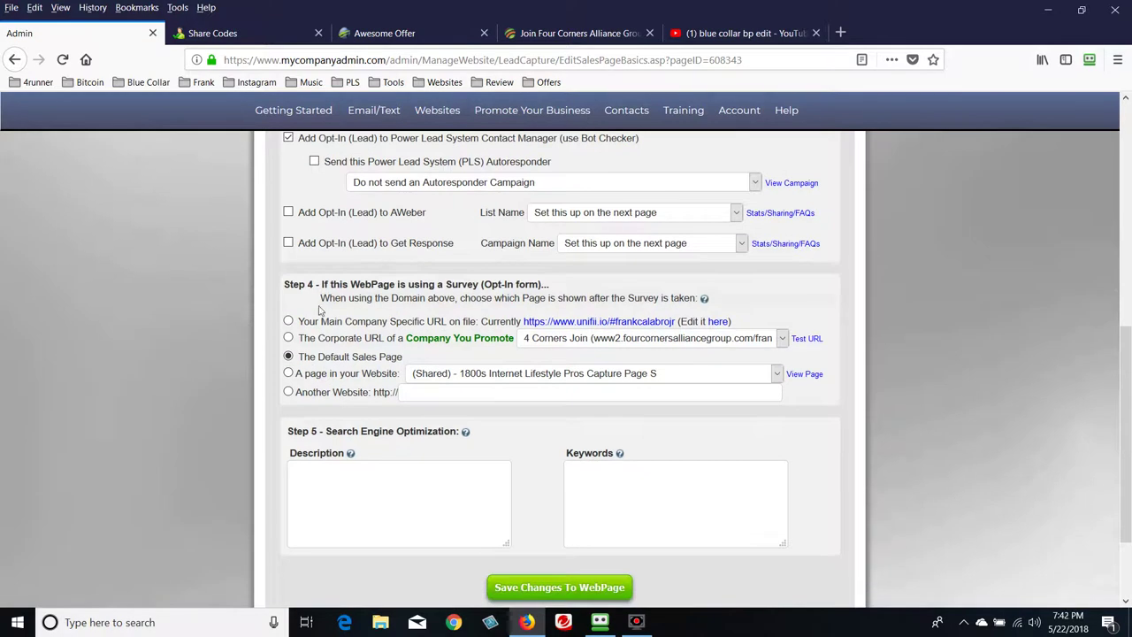
{"action": "left_click_drag", "start_coordinate": [316, 288], "coordinate": [259, 295]}
{"action": "scroll", "coordinate": [177, 324], "scroll_direction": "down", "scroll_amount": 3}
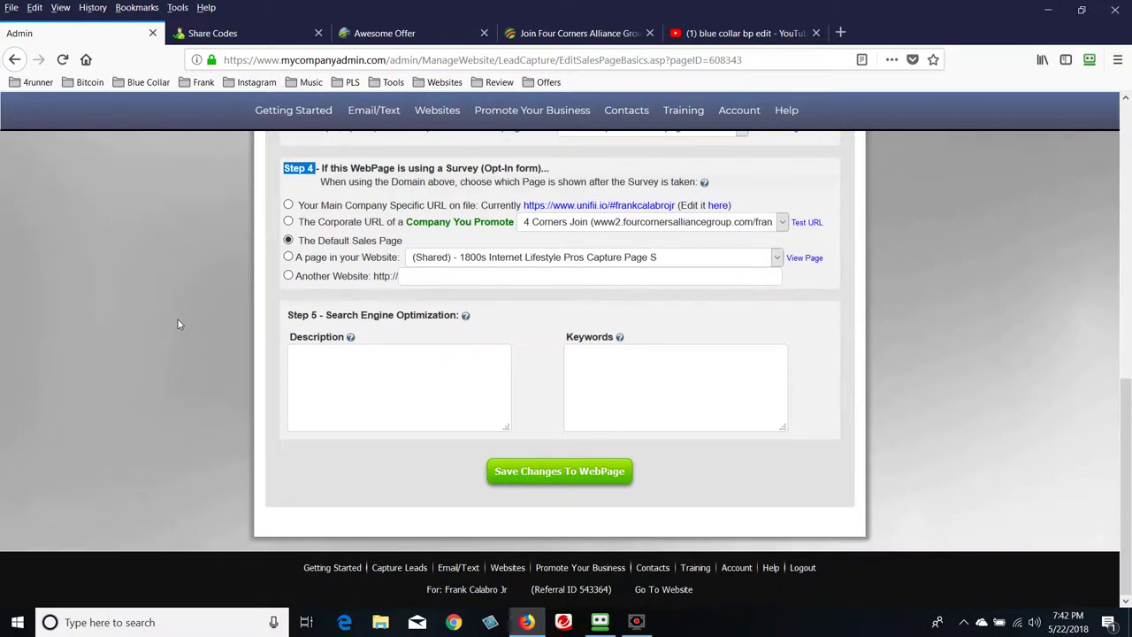
{"action": "scroll", "coordinate": [178, 324], "scroll_direction": "up", "scroll_amount": 5}
{"action": "scroll", "coordinate": [179, 326], "scroll_direction": "down", "scroll_amount": 4}
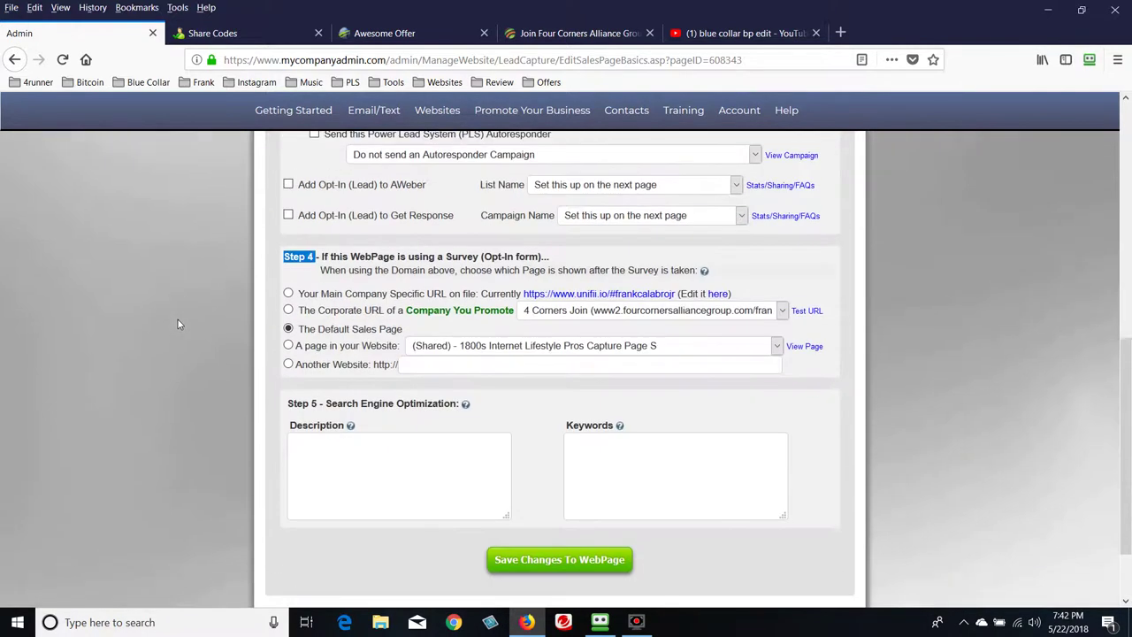
{"action": "scroll", "coordinate": [181, 325], "scroll_direction": "down", "scroll_amount": 2}
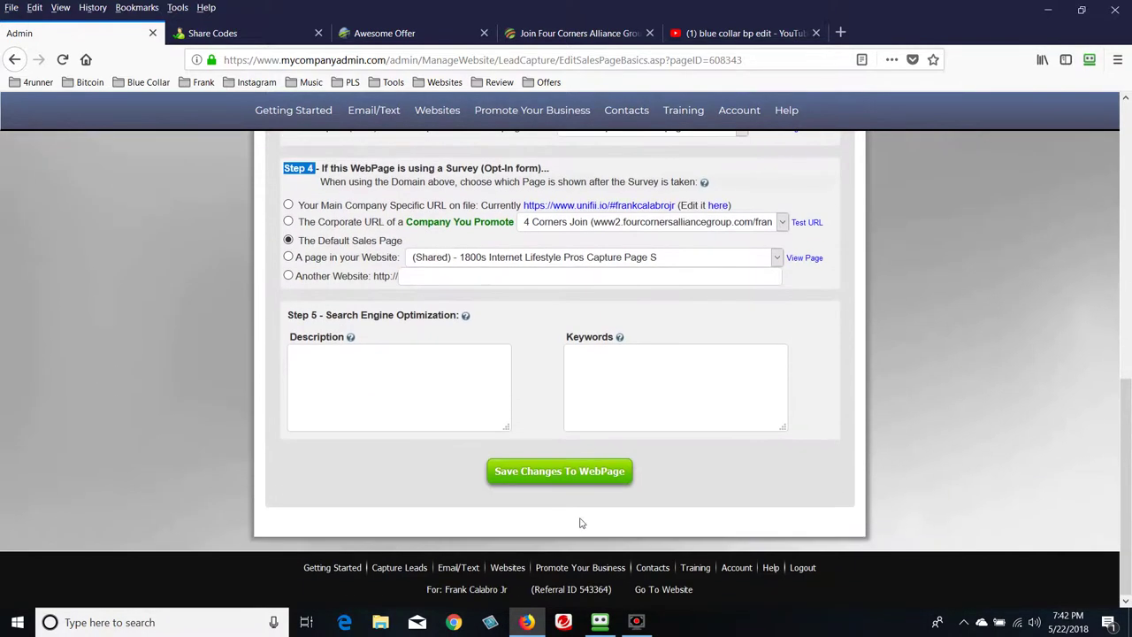
{"action": "left_click", "coordinate": [568, 471]}
{"action": "scroll", "coordinate": [959, 526], "scroll_direction": "down", "scroll_amount": 1}
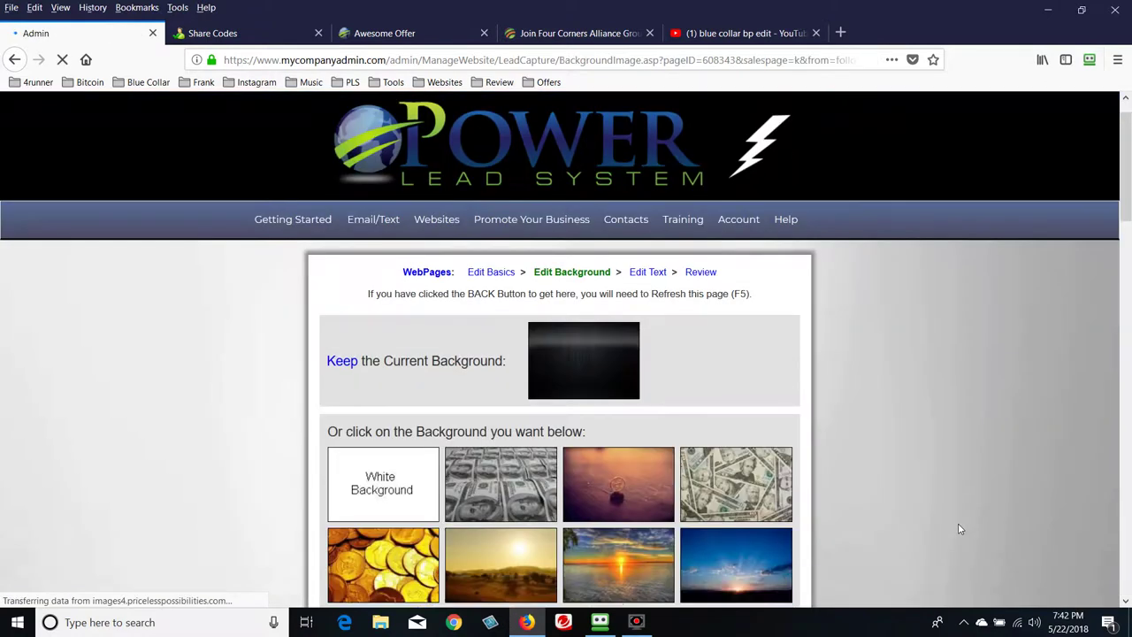
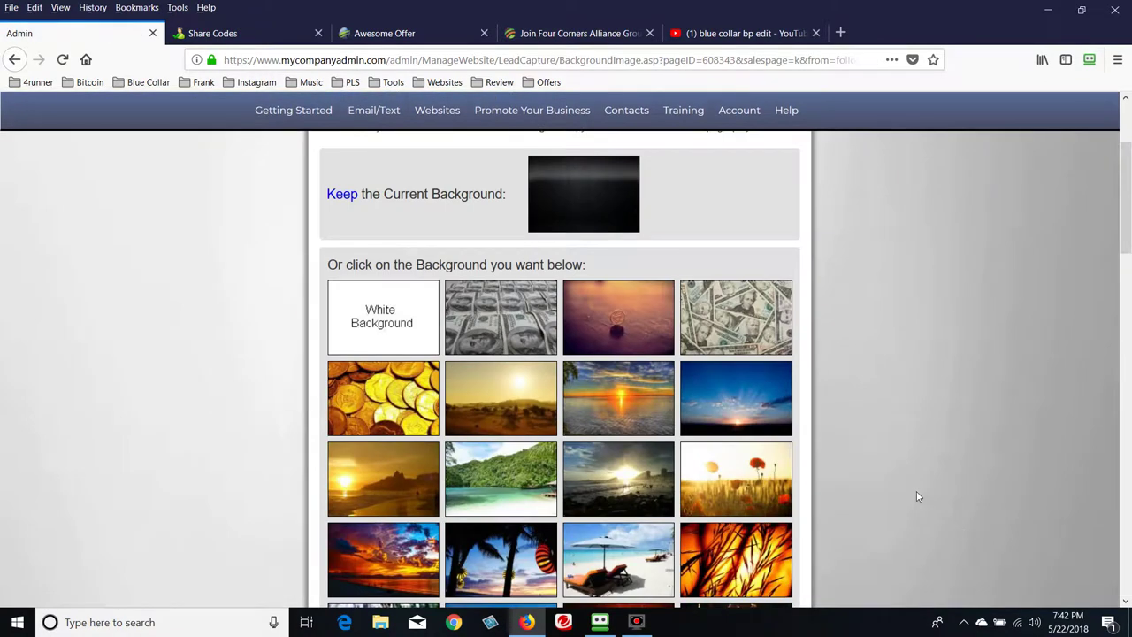
Pick the blue sunset-sky image from the background thumbnails as the capture page background
{"action": "scroll", "coordinate": [917, 493], "scroll_direction": "up", "scroll_amount": 2}
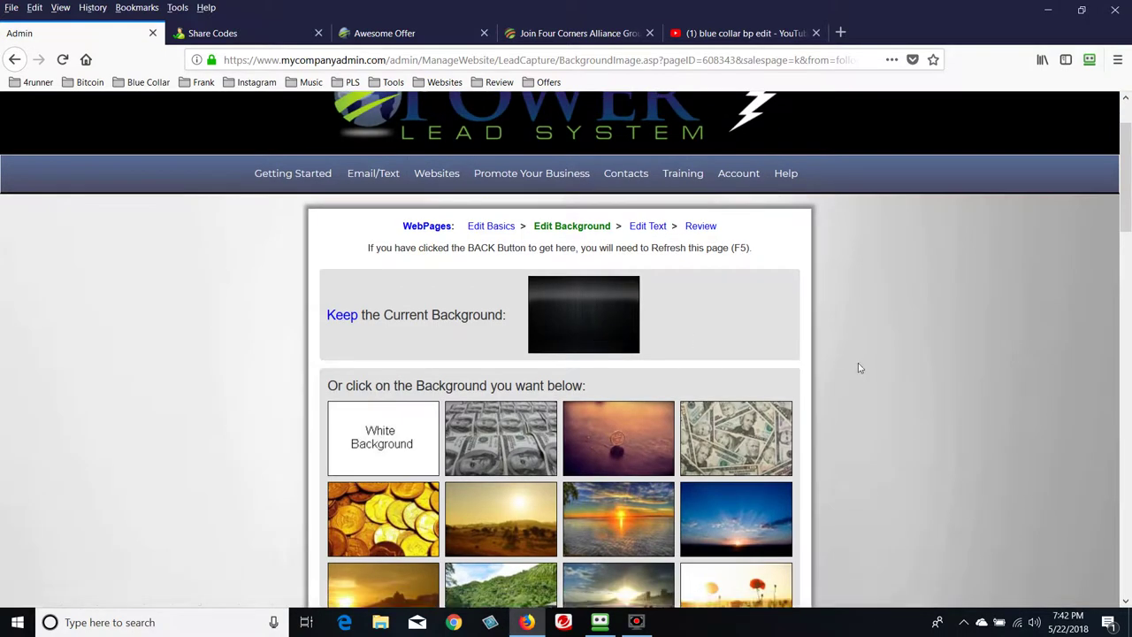
{"action": "scroll", "coordinate": [856, 364], "scroll_direction": "down", "scroll_amount": 5}
{"action": "scroll", "coordinate": [657, 394], "scroll_direction": "up", "scroll_amount": 3}
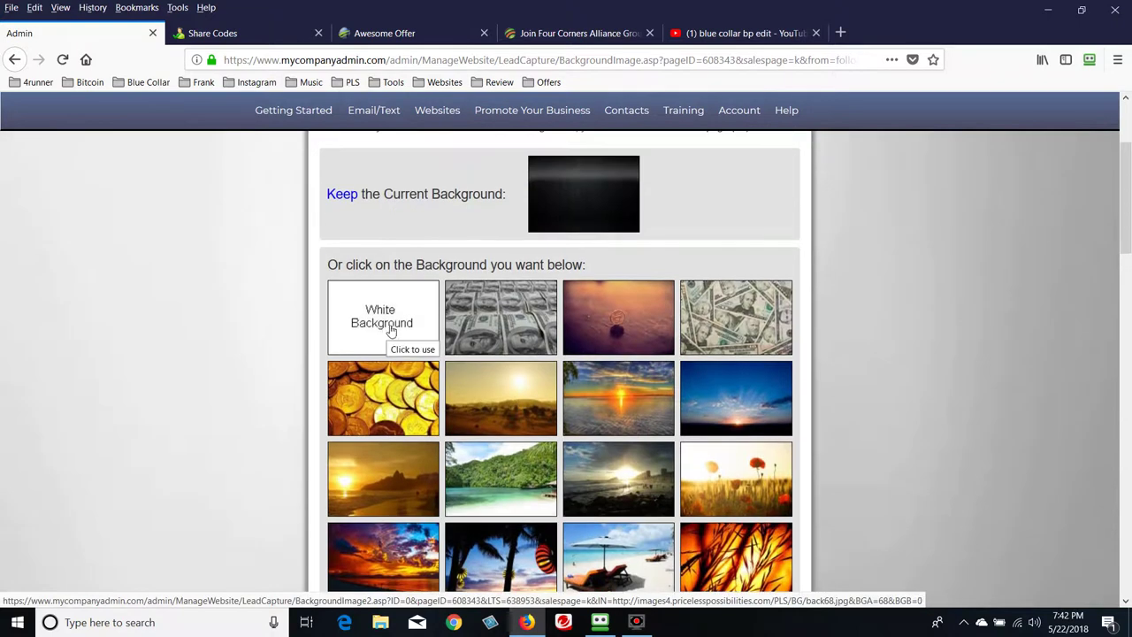
{"action": "scroll", "coordinate": [609, 438], "scroll_direction": "down", "scroll_amount": 1}
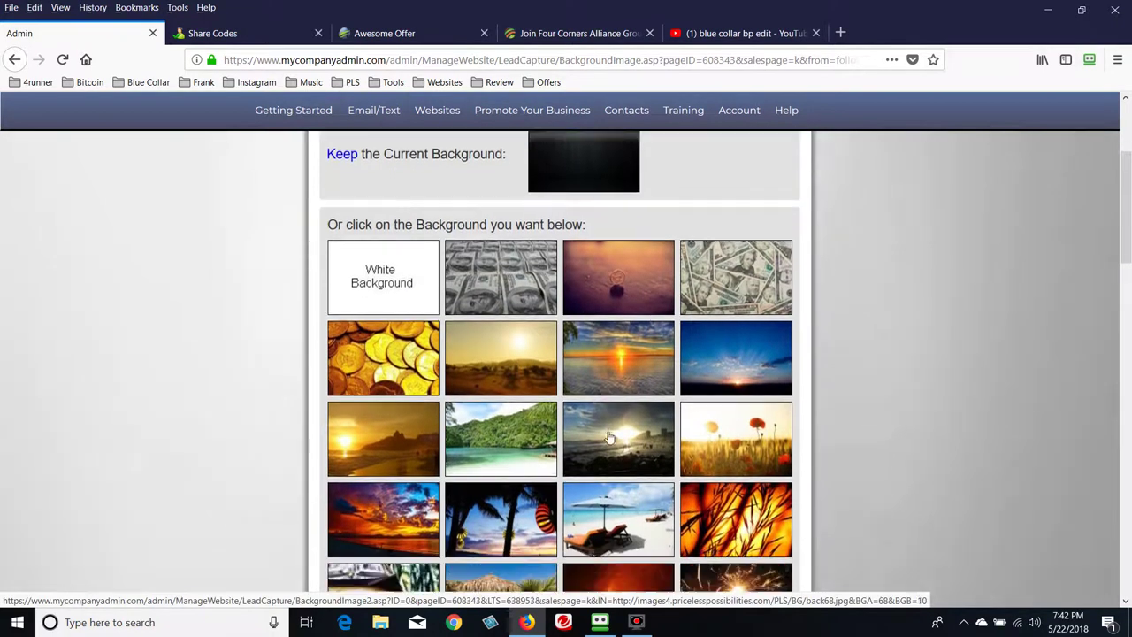
{"action": "scroll", "coordinate": [608, 438], "scroll_direction": "down", "scroll_amount": 9}
{"action": "scroll", "coordinate": [608, 451], "scroll_direction": "down", "scroll_amount": 9}
{"action": "scroll", "coordinate": [602, 455], "scroll_direction": "down", "scroll_amount": 6}
{"action": "scroll", "coordinate": [601, 454], "scroll_direction": "down", "scroll_amount": 4}
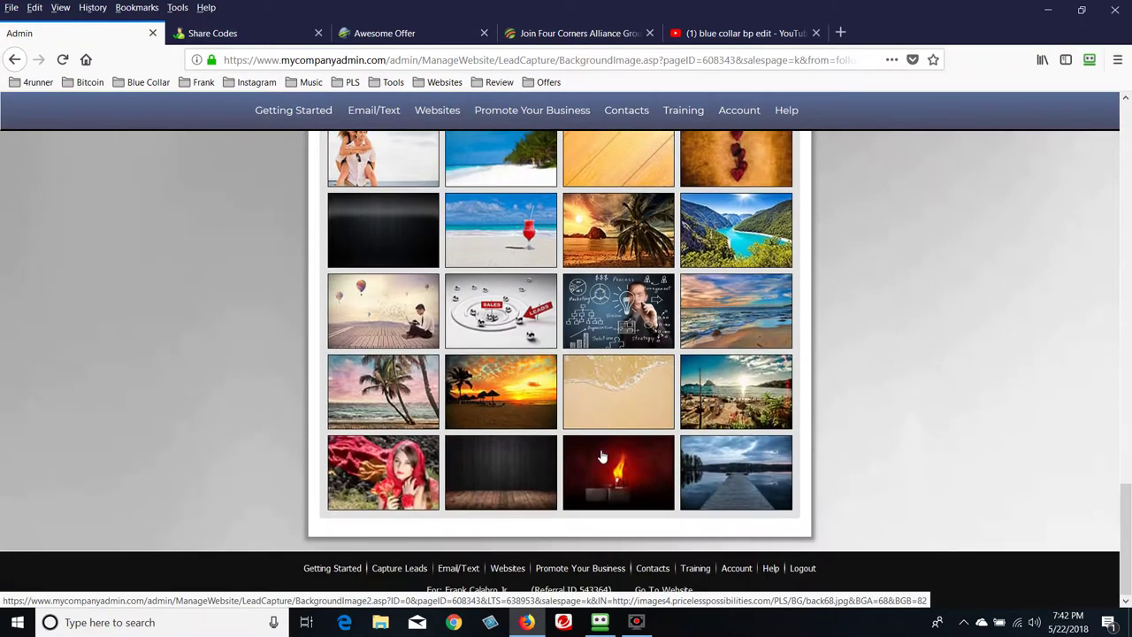
{"action": "scroll", "coordinate": [602, 458], "scroll_direction": "up", "scroll_amount": 9}
{"action": "scroll", "coordinate": [602, 458], "scroll_direction": "up", "scroll_amount": 15}
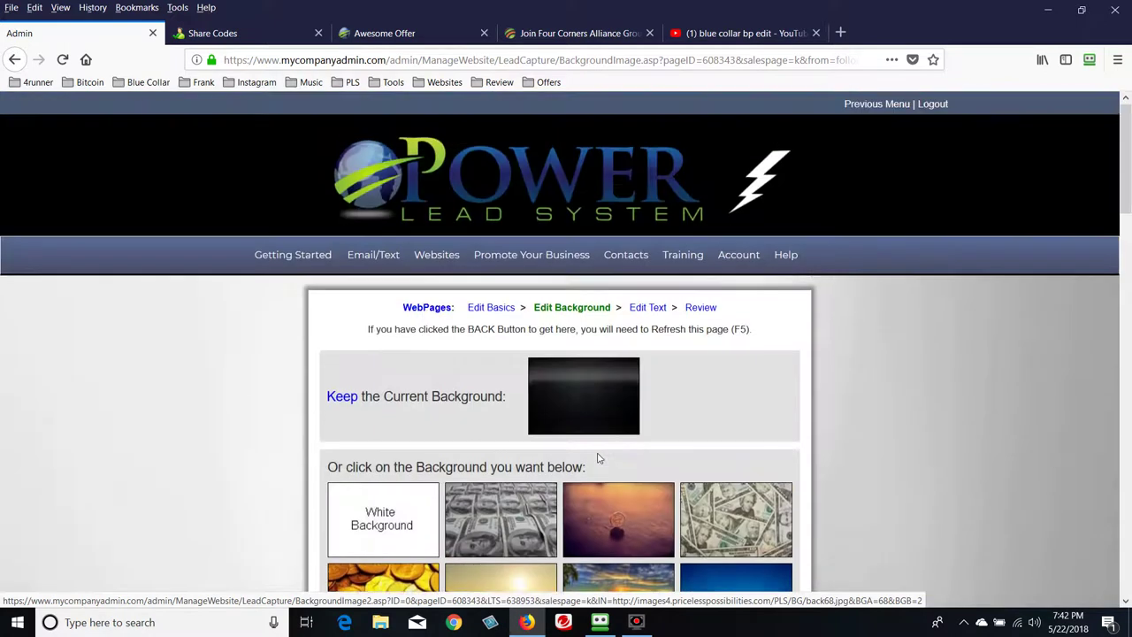
{"action": "scroll", "coordinate": [598, 458], "scroll_direction": "down", "scroll_amount": 3}
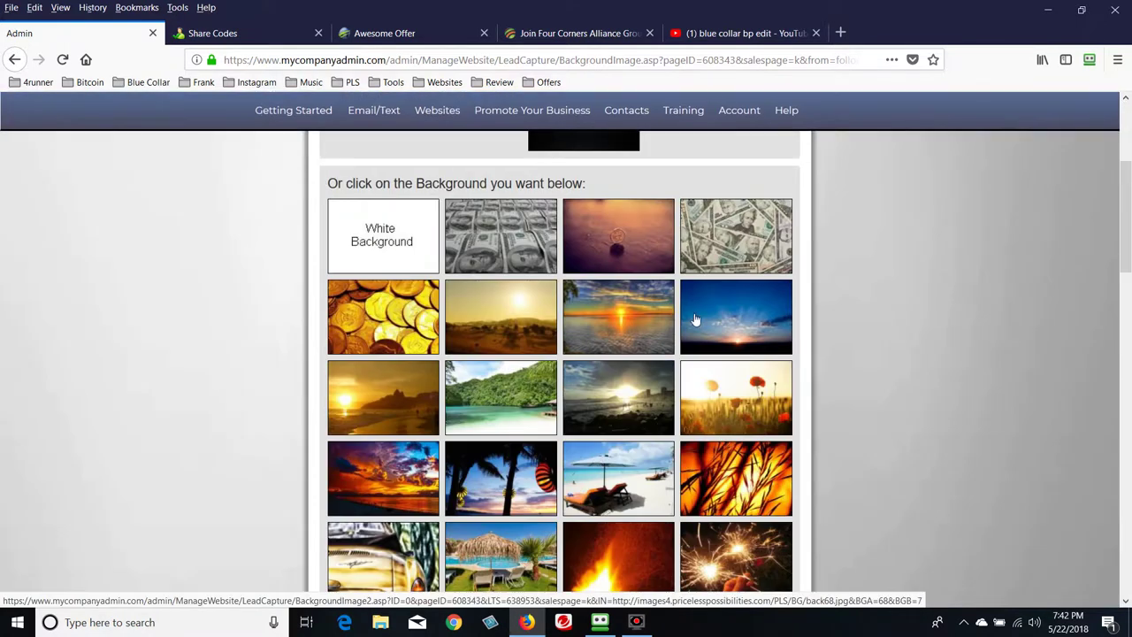
{"action": "left_click", "coordinate": [696, 320]}
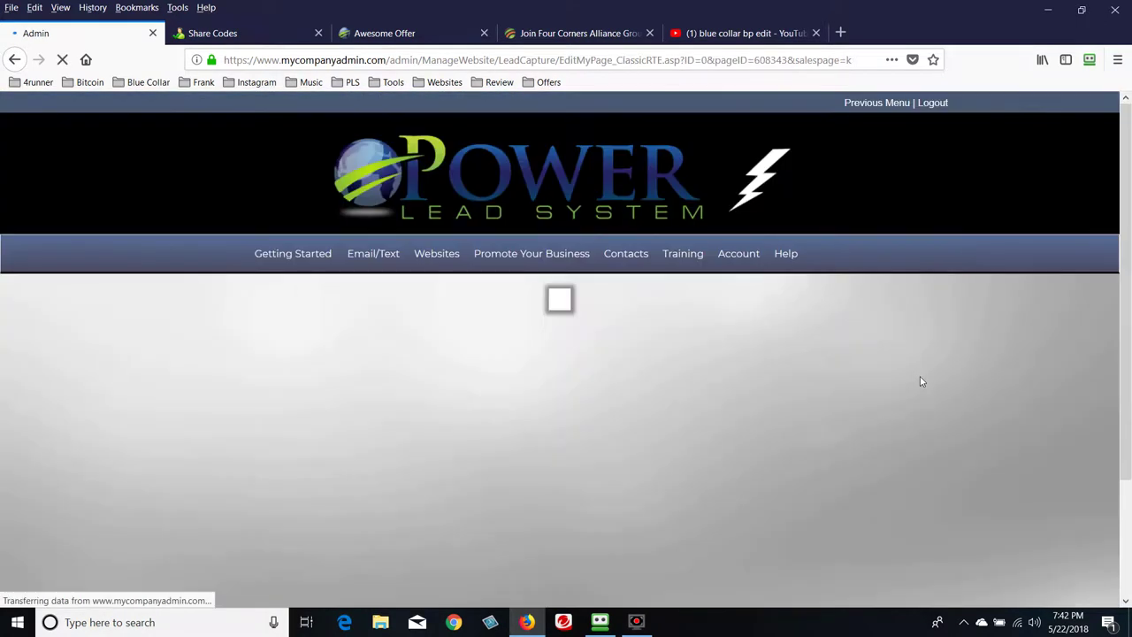
Enlarge the page text editor by dragging its resize corner
{"action": "scroll", "coordinate": [894, 382], "scroll_direction": "down", "scroll_amount": 4}
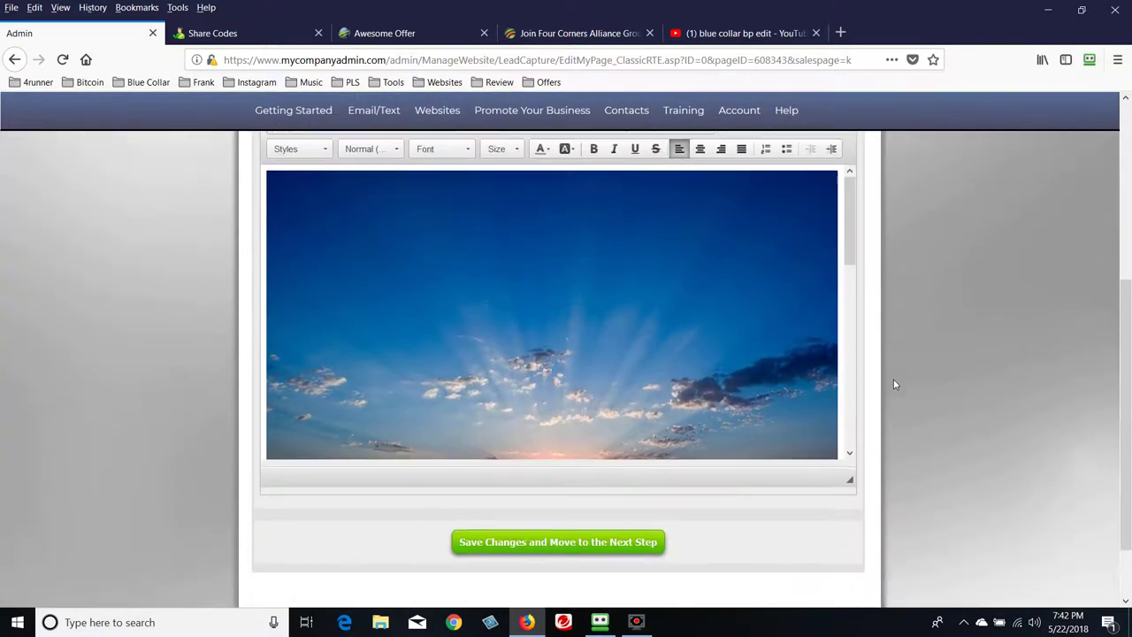
{"action": "scroll", "coordinate": [894, 384], "scroll_direction": "down", "scroll_amount": 1}
{"action": "left_click", "coordinate": [849, 402]}
{"action": "left_click_drag", "start_coordinate": [849, 403], "coordinate": [989, 513]}
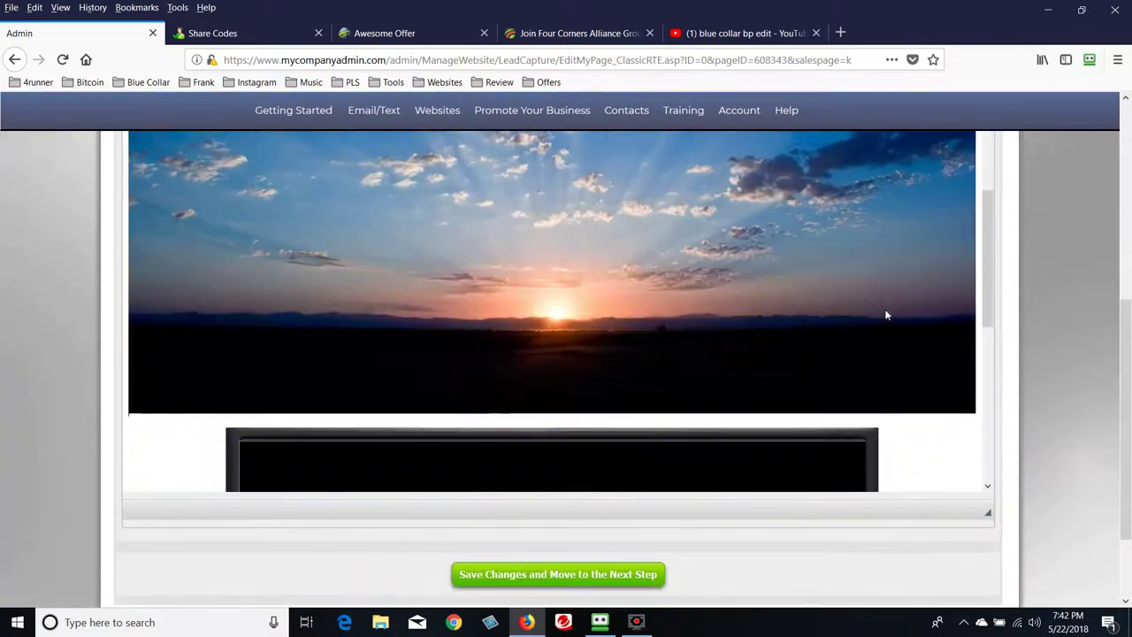
Review the sunset background and IFRAME placeholder, then switch to the YouTube video tab
{"action": "scroll", "coordinate": [886, 314], "scroll_direction": "down", "scroll_amount": 5}
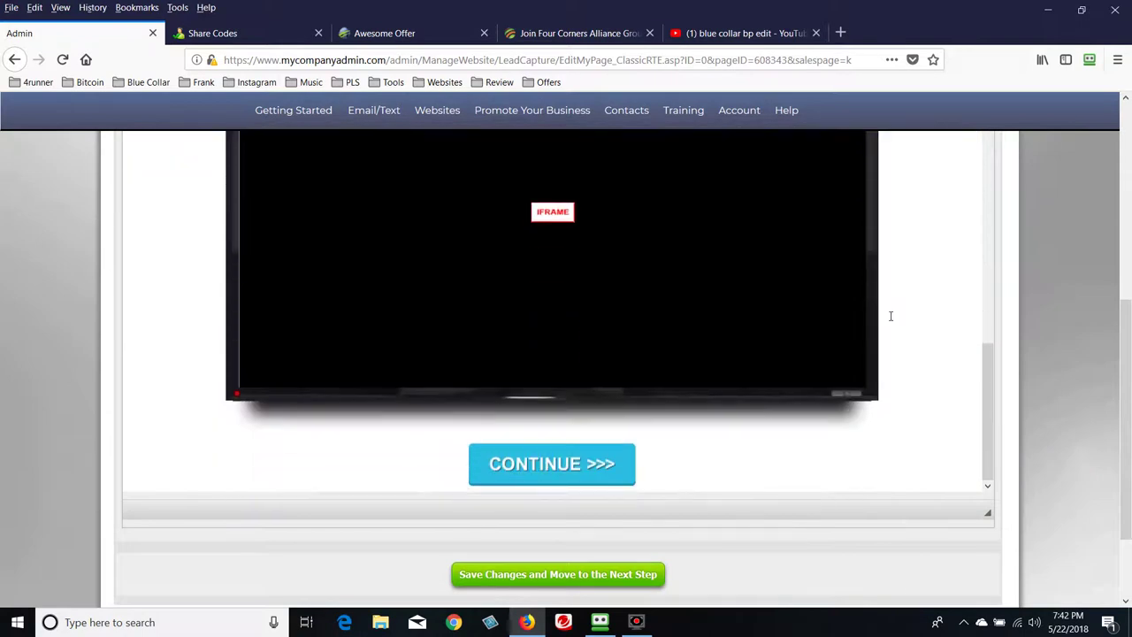
{"action": "scroll", "coordinate": [890, 316], "scroll_direction": "up", "scroll_amount": 2}
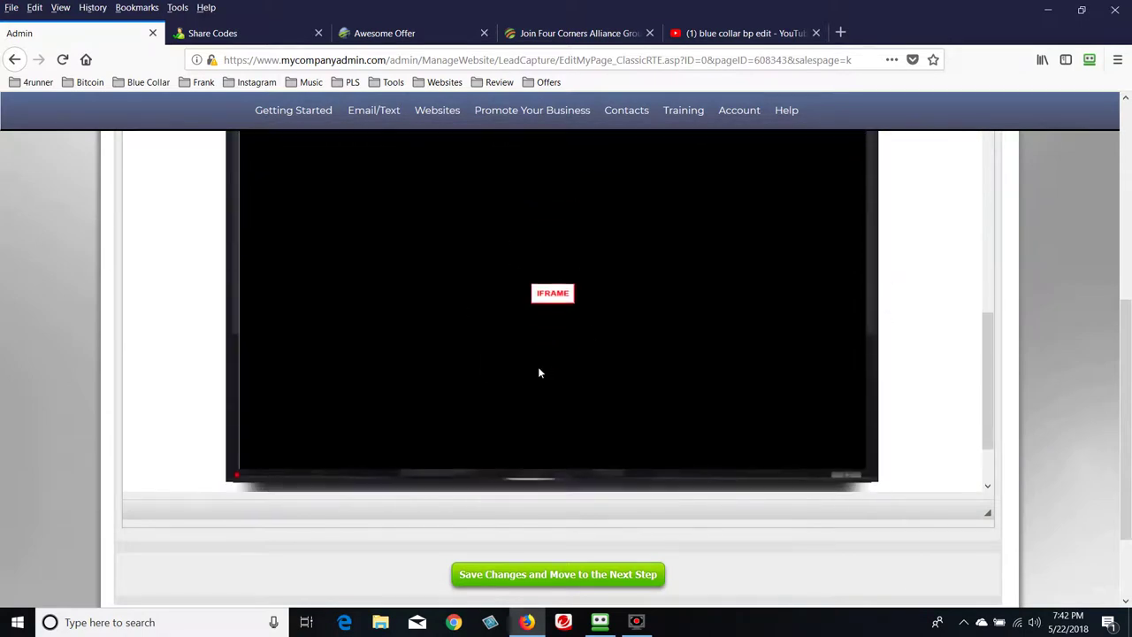
{"action": "scroll", "coordinate": [708, 342], "scroll_direction": "down", "scroll_amount": 1}
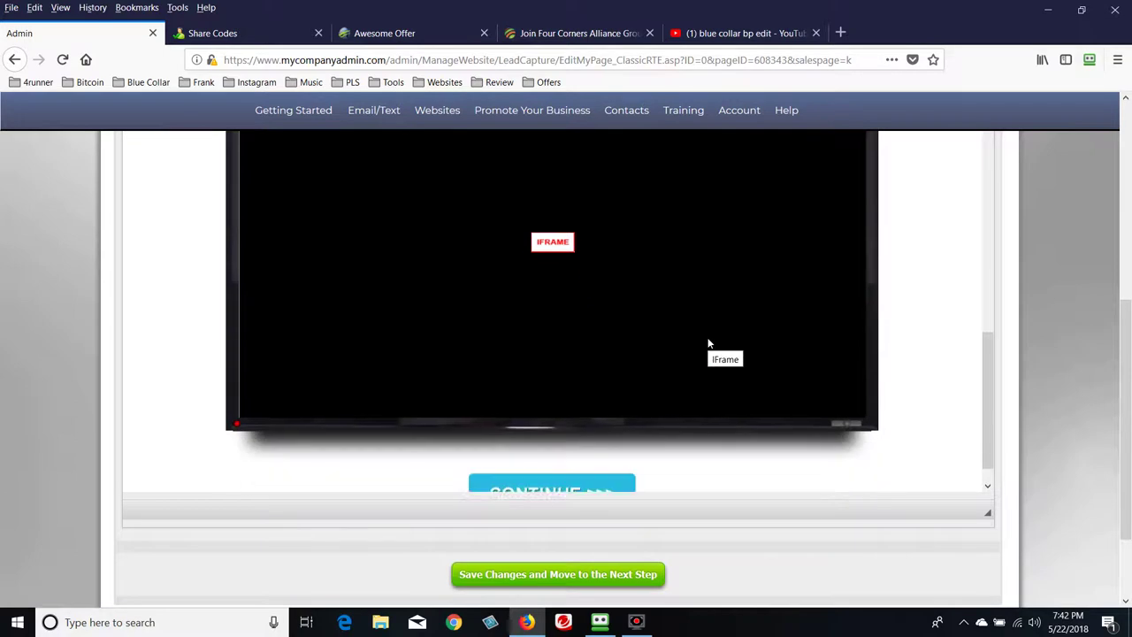
{"action": "scroll", "coordinate": [708, 343], "scroll_direction": "up", "scroll_amount": 2}
{"action": "scroll", "coordinate": [709, 346], "scroll_direction": "down", "scroll_amount": 2}
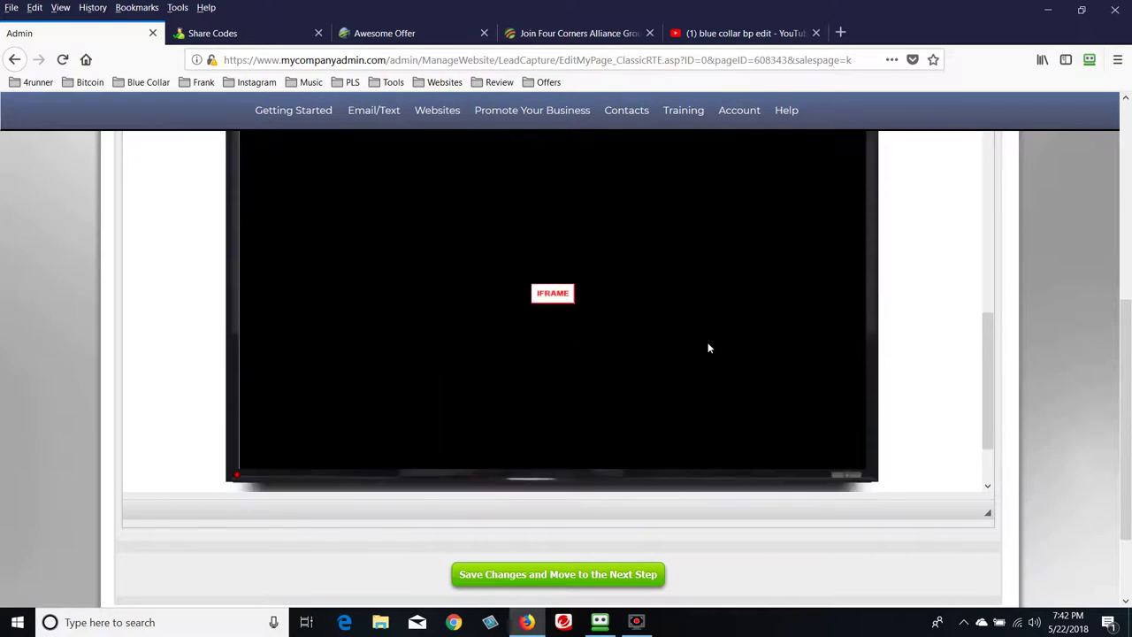
{"action": "scroll", "coordinate": [710, 347], "scroll_direction": "up", "scroll_amount": 6}
{"action": "scroll", "coordinate": [715, 350], "scroll_direction": "down", "scroll_amount": 1}
{"action": "scroll", "coordinate": [713, 349], "scroll_direction": "down", "scroll_amount": 5}
{"action": "left_click", "coordinate": [766, 34]}
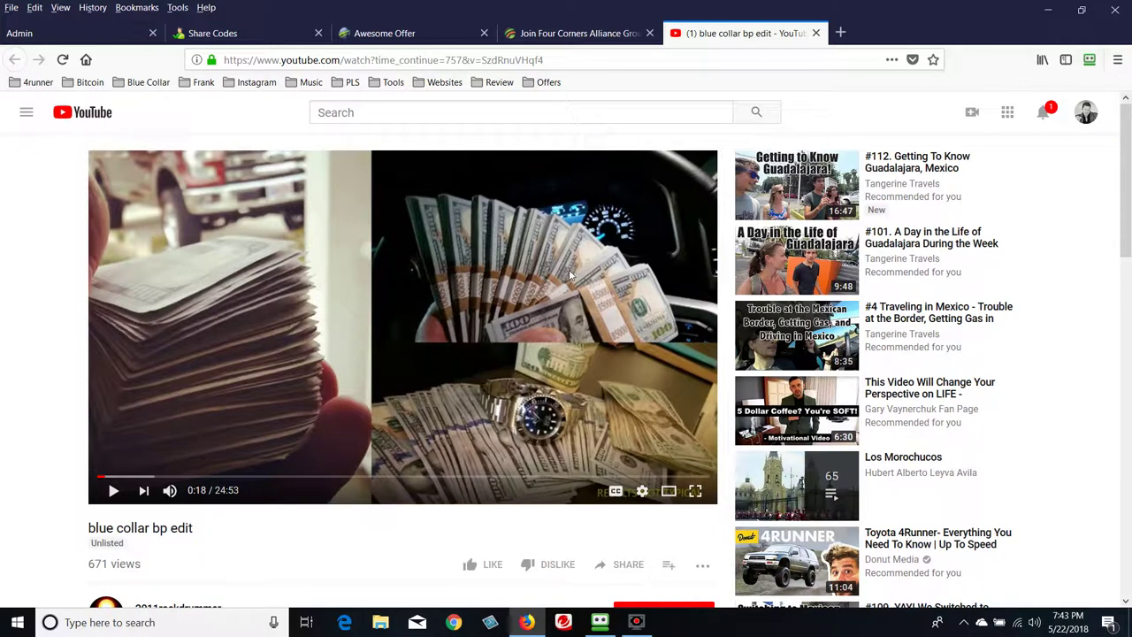
Select the video ID SzdRnuVHqf4 in the YouTube address bar
{"action": "left_click", "coordinate": [460, 60]}
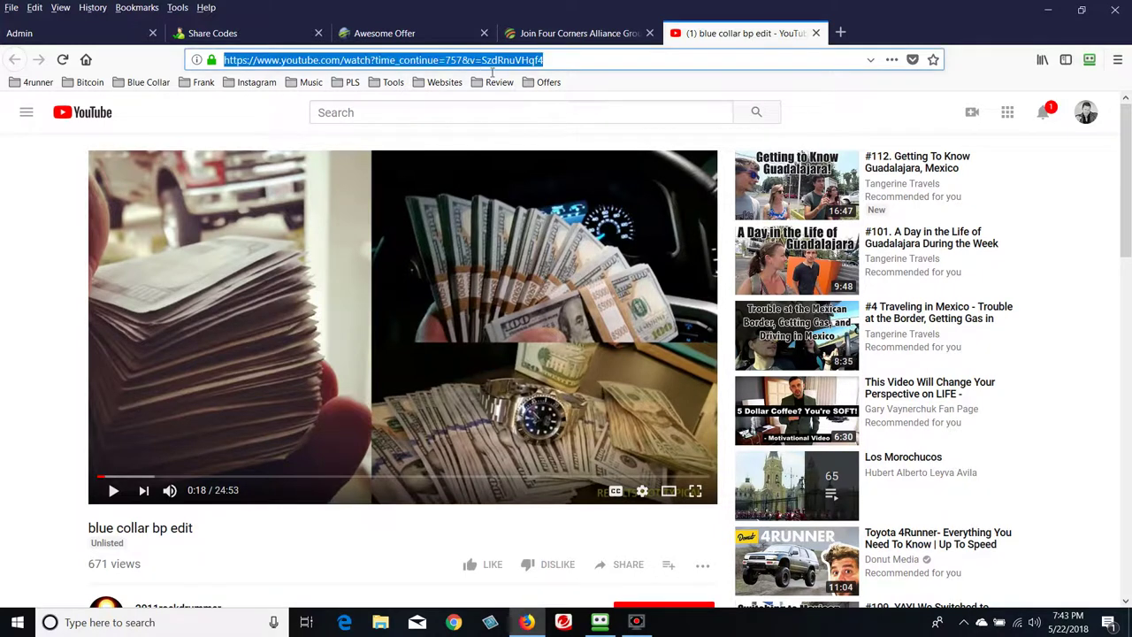
{"action": "left_click", "coordinate": [588, 62]}
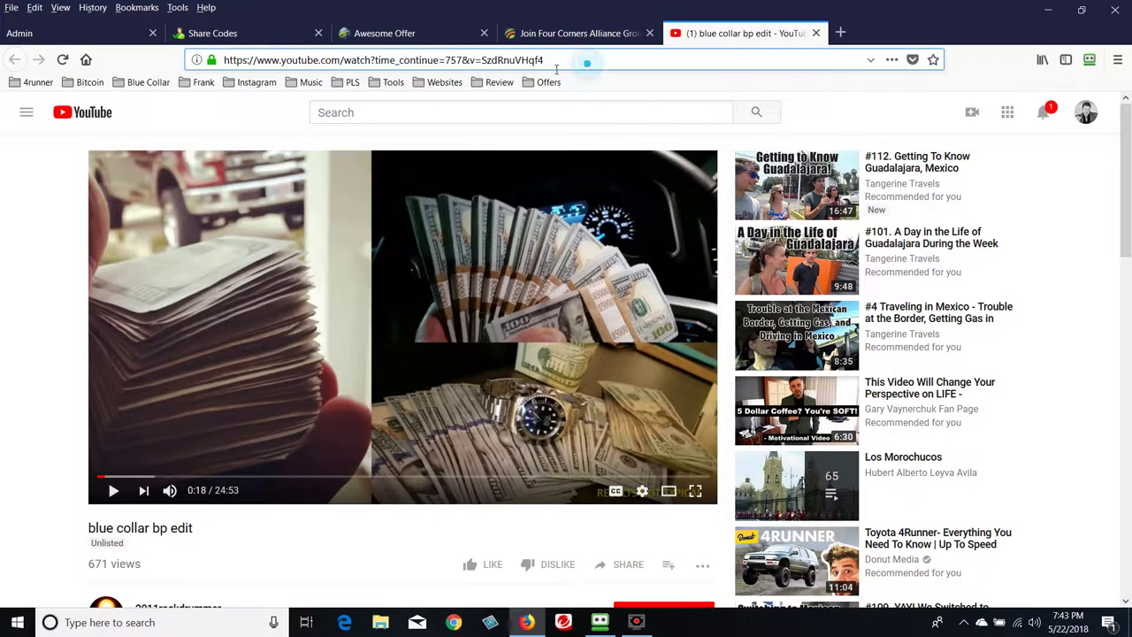
{"action": "left_click", "coordinate": [484, 60]}
{"action": "left_click_drag", "start_coordinate": [486, 60], "coordinate": [553, 62]}
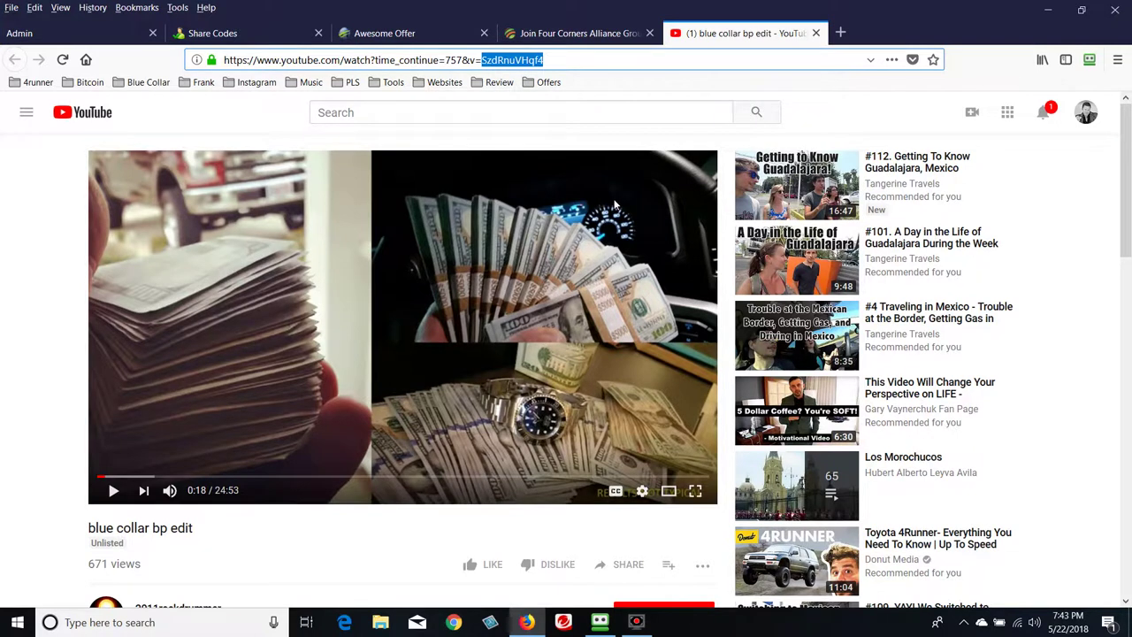
Inspect the video's Share > Embed iframe code, then close it
{"action": "scroll", "coordinate": [623, 265], "scroll_direction": "down", "scroll_amount": 2}
{"action": "left_click", "coordinate": [627, 403]}
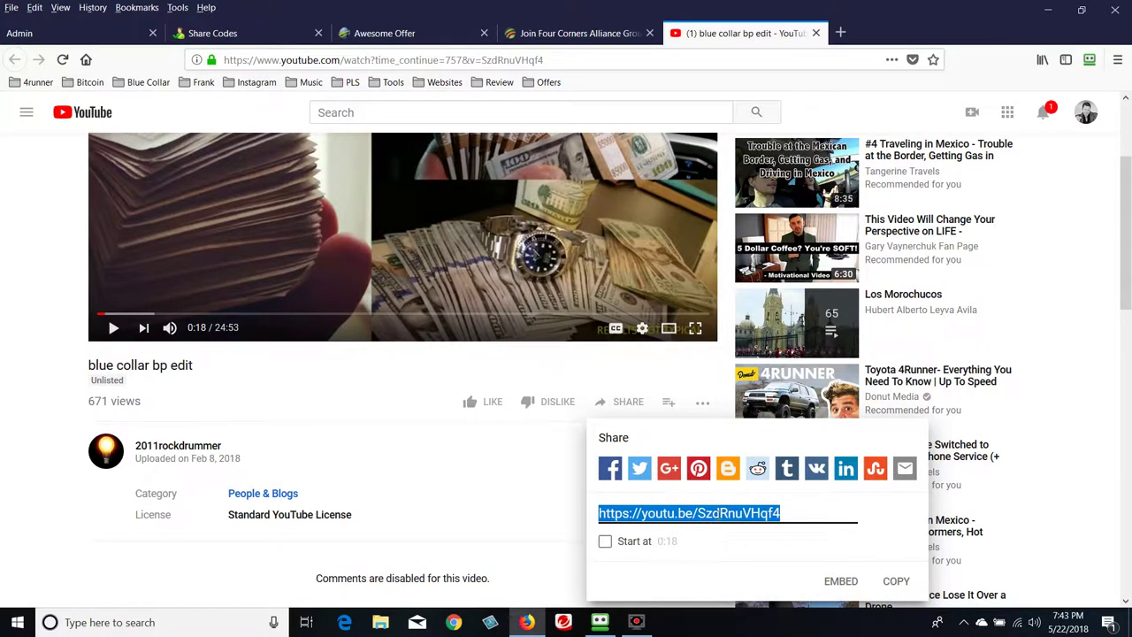
{"action": "left_click", "coordinate": [842, 584]}
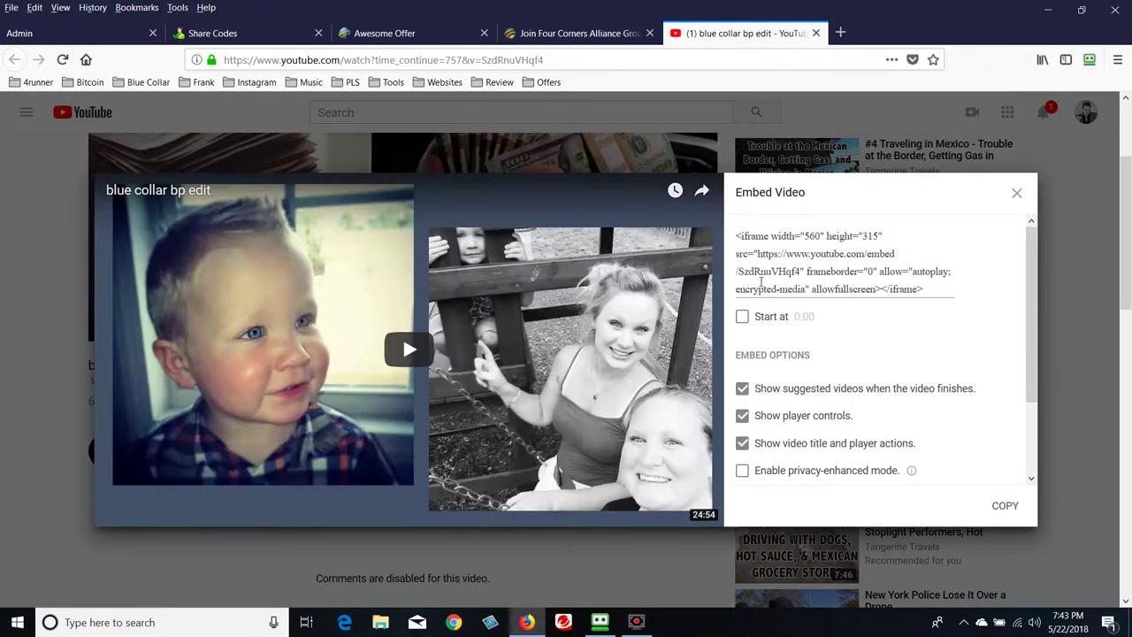
{"action": "left_click", "coordinate": [745, 282]}
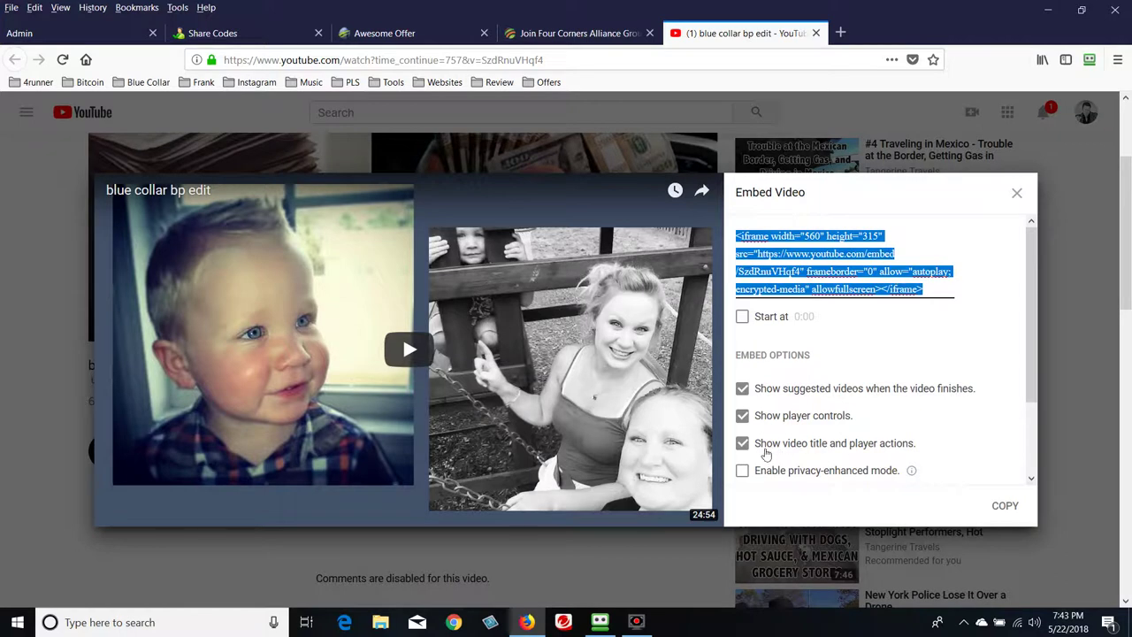
{"action": "left_click", "coordinate": [1017, 193]}
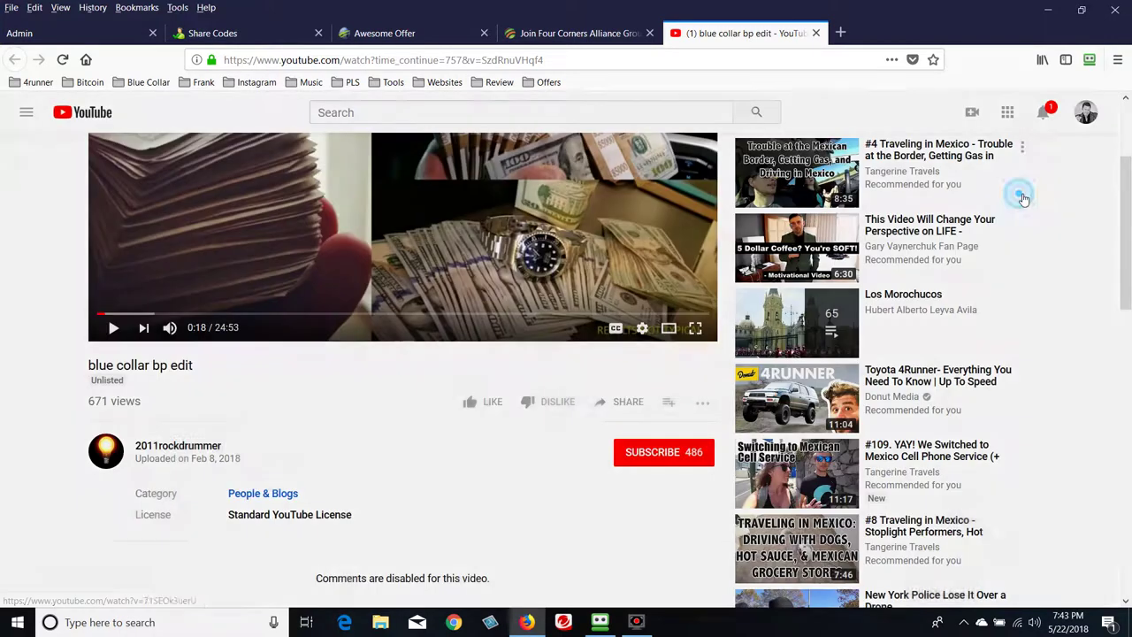
Copy the video ID SzdRnuVHqf4 from the address bar
{"action": "left_click_drag", "start_coordinate": [482, 60], "coordinate": [548, 60]}
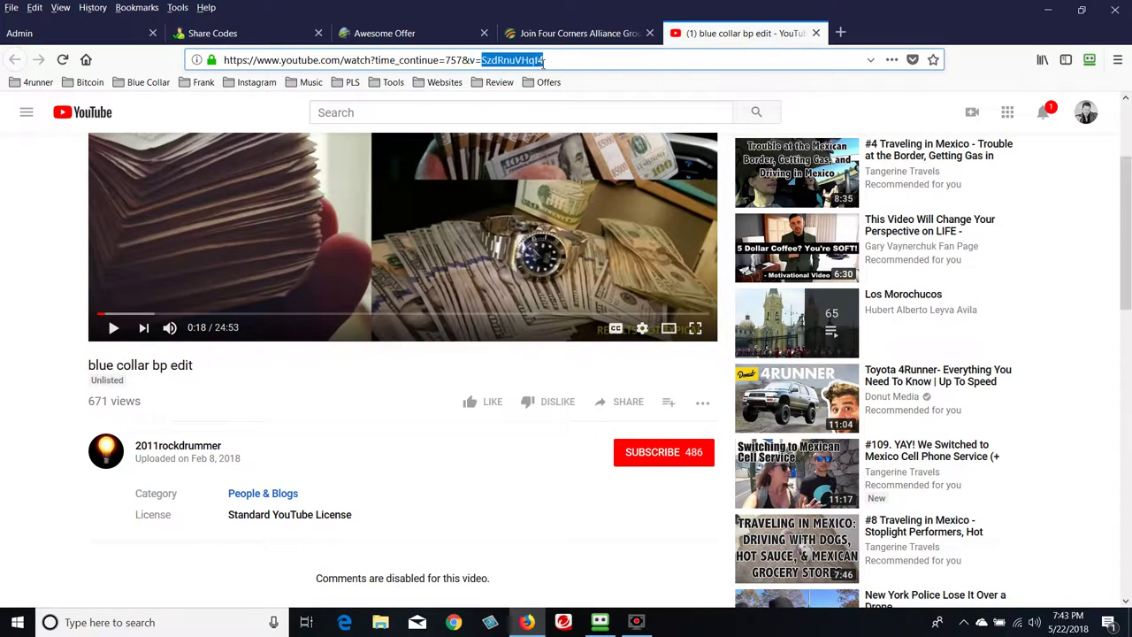
{"action": "right_click", "coordinate": [538, 62]}
{"action": "left_click", "coordinate": [560, 101]}
In the iframe's properties, replace video ID Q5xNDXW9ejk in the URL with SzdRnuVHqf4
{"action": "left_click", "coordinate": [79, 33]}
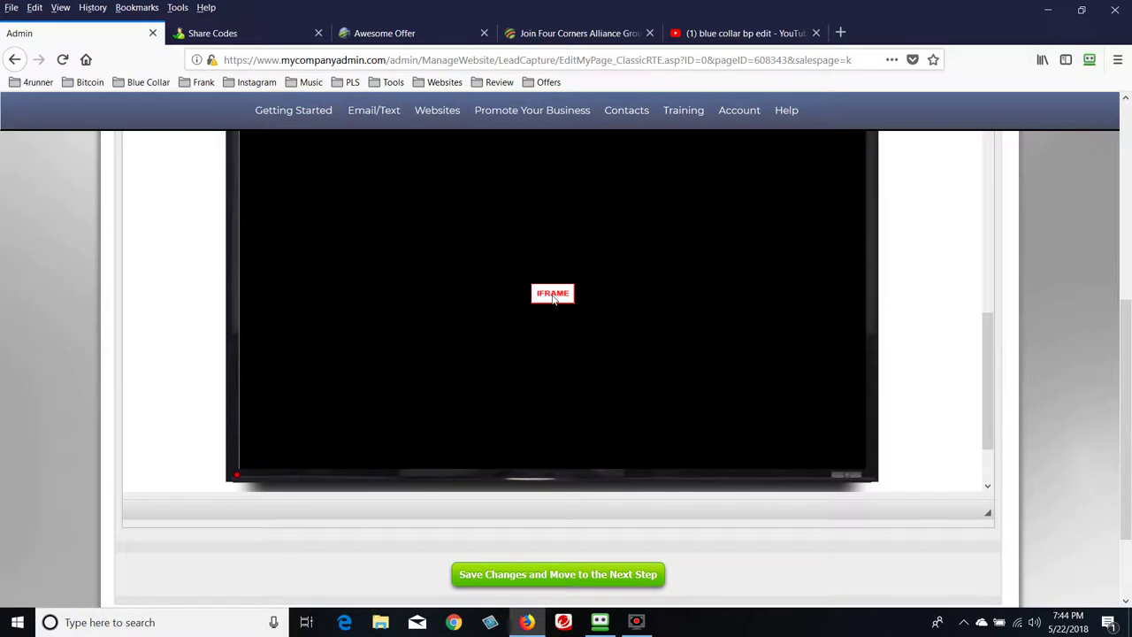
{"action": "left_click", "coordinate": [553, 296]}
{"action": "double_click", "coordinate": [552, 294]}
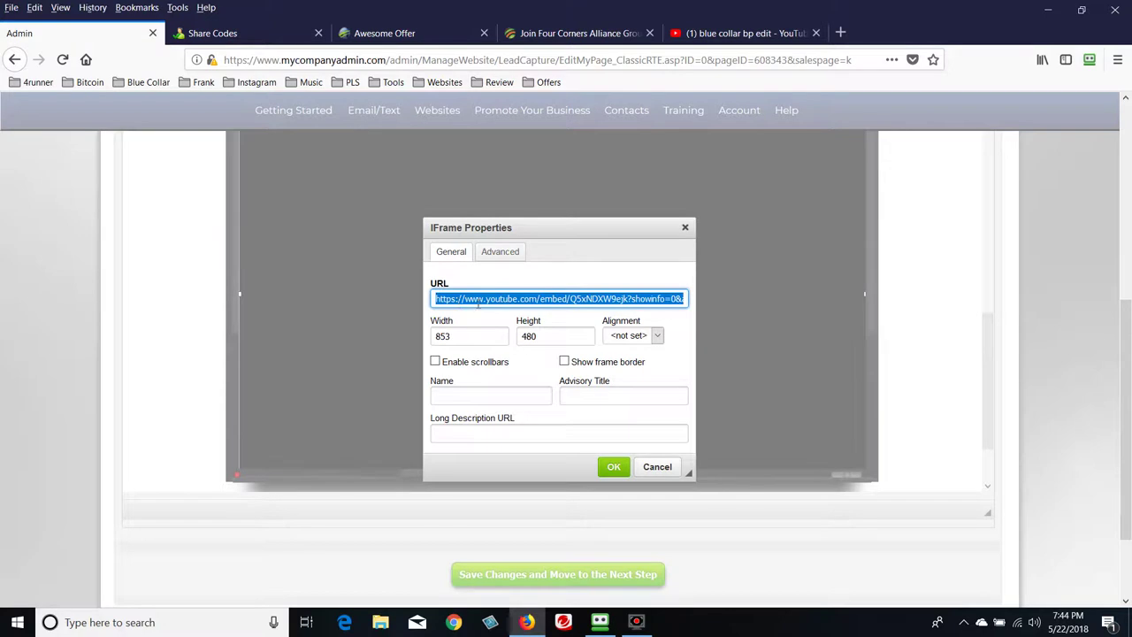
{"action": "left_click", "coordinate": [605, 282]}
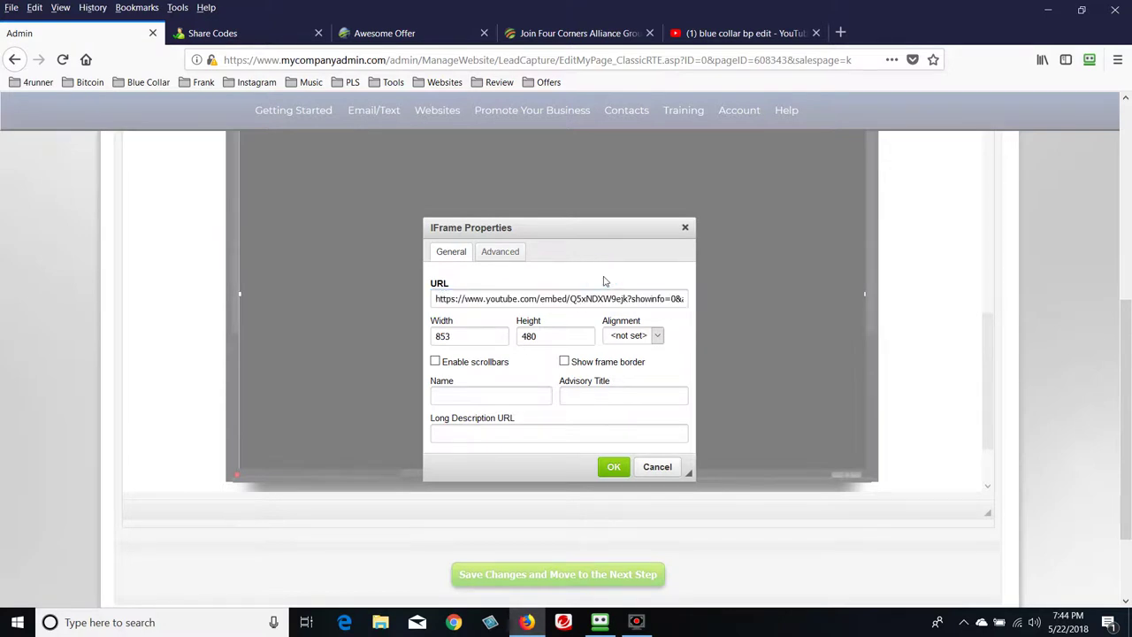
{"action": "left_click", "coordinate": [580, 301]}
{"action": "left_click", "coordinate": [577, 301]}
{"action": "left_click", "coordinate": [575, 299]}
{"action": "left_click_drag", "start_coordinate": [570, 299], "coordinate": [632, 302]}
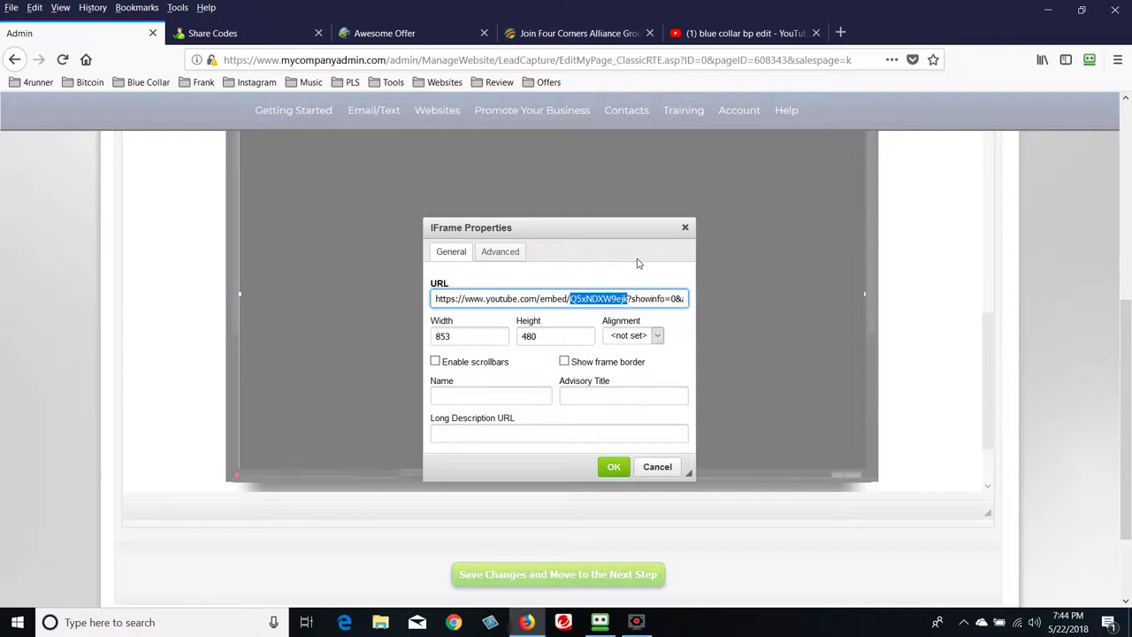
{"action": "key", "text": "BackSpace"}
{"action": "key", "text": "ctrl+v"}
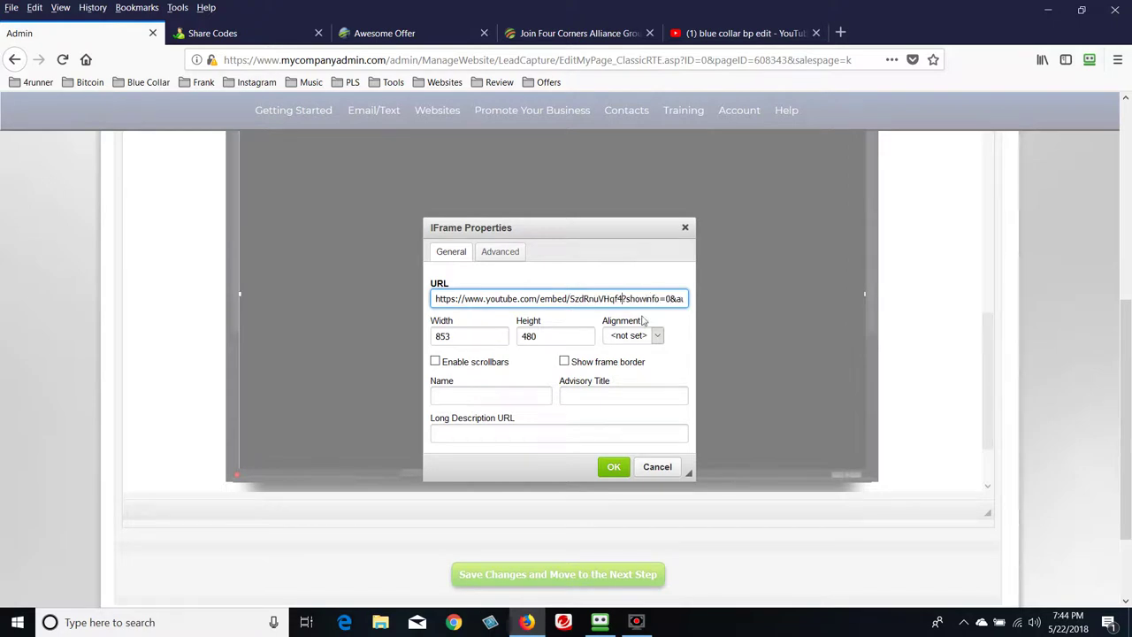
{"action": "left_click", "coordinate": [615, 468]}
Reopen the video frame settings, verify the URL and 853 × 480 size, and confirm
{"action": "left_click", "coordinate": [689, 408]}
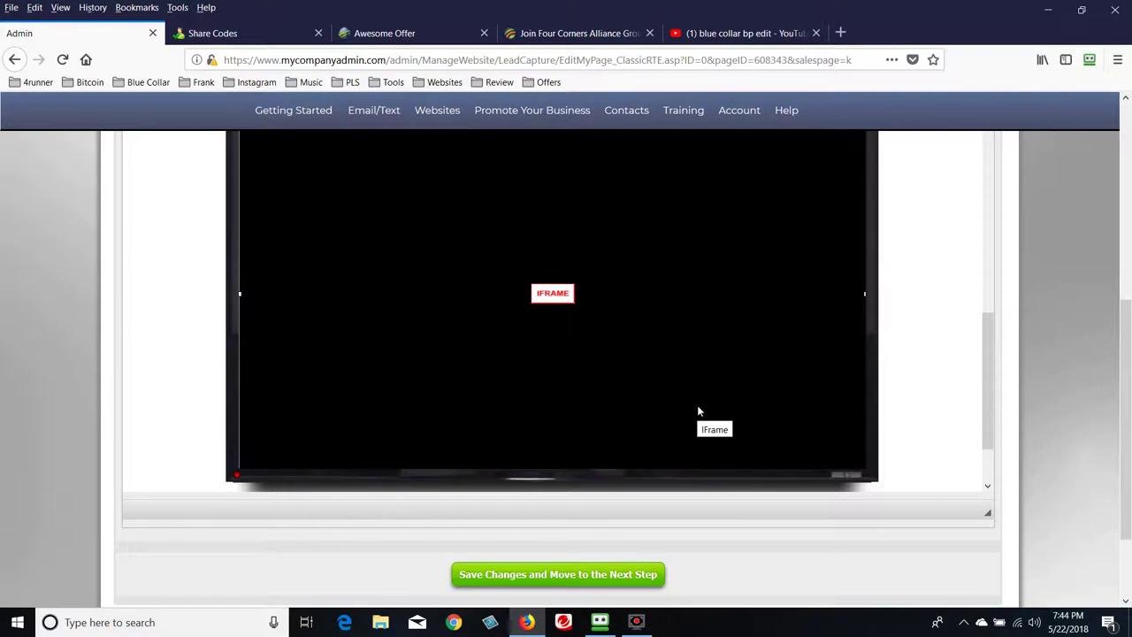
{"action": "scroll", "coordinate": [691, 408], "scroll_direction": "up", "scroll_amount": 1}
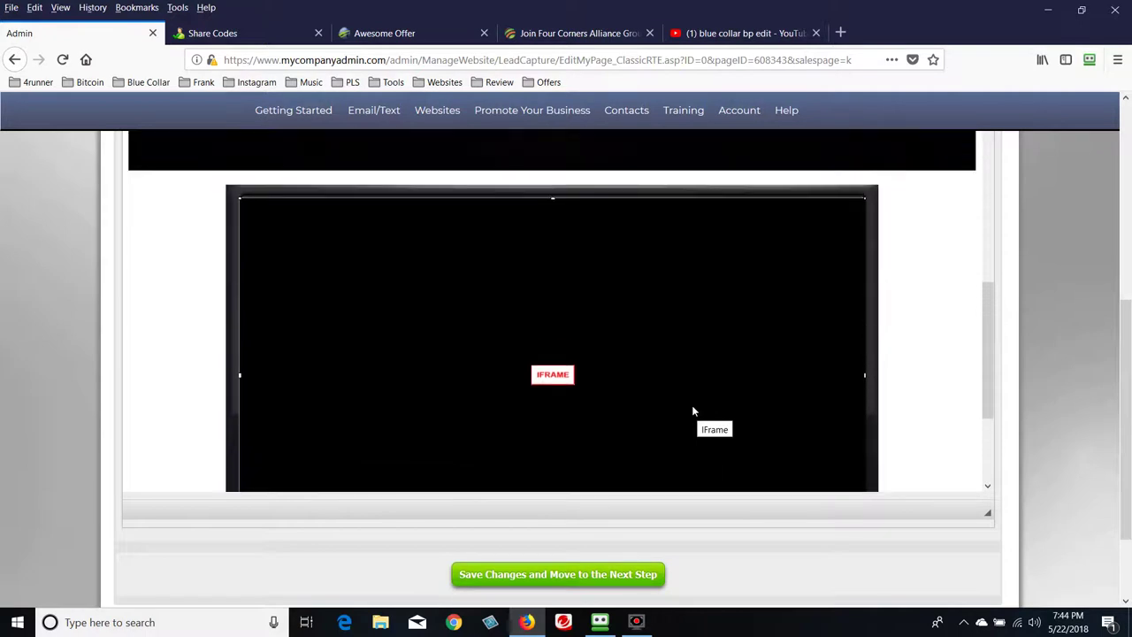
{"action": "scroll", "coordinate": [692, 409], "scroll_direction": "down", "scroll_amount": 1}
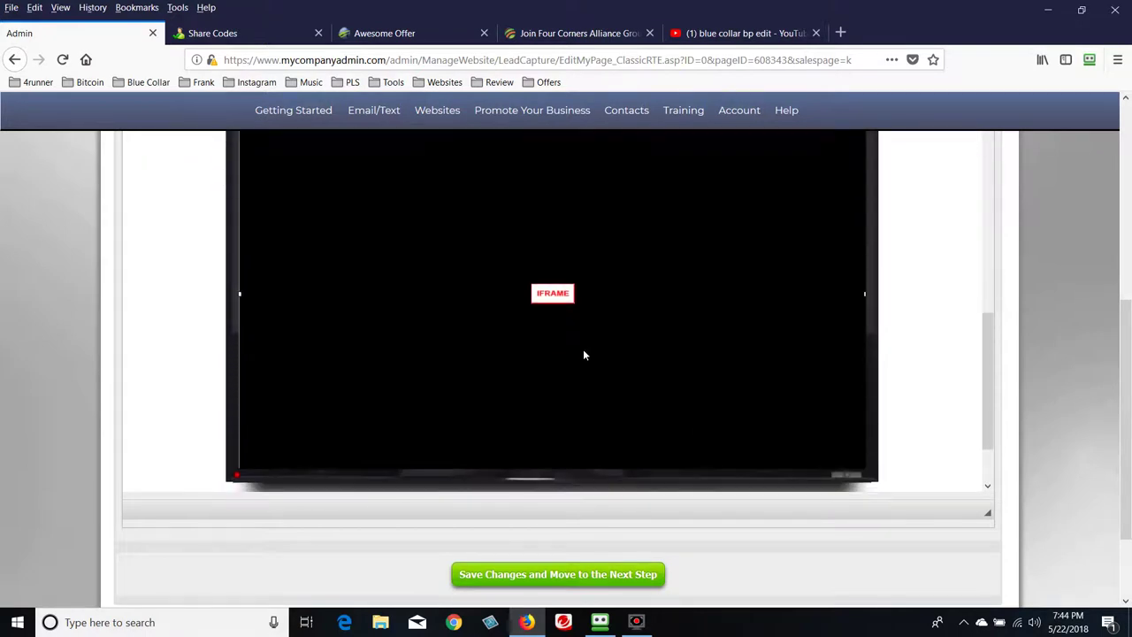
{"action": "double_click", "coordinate": [556, 298]}
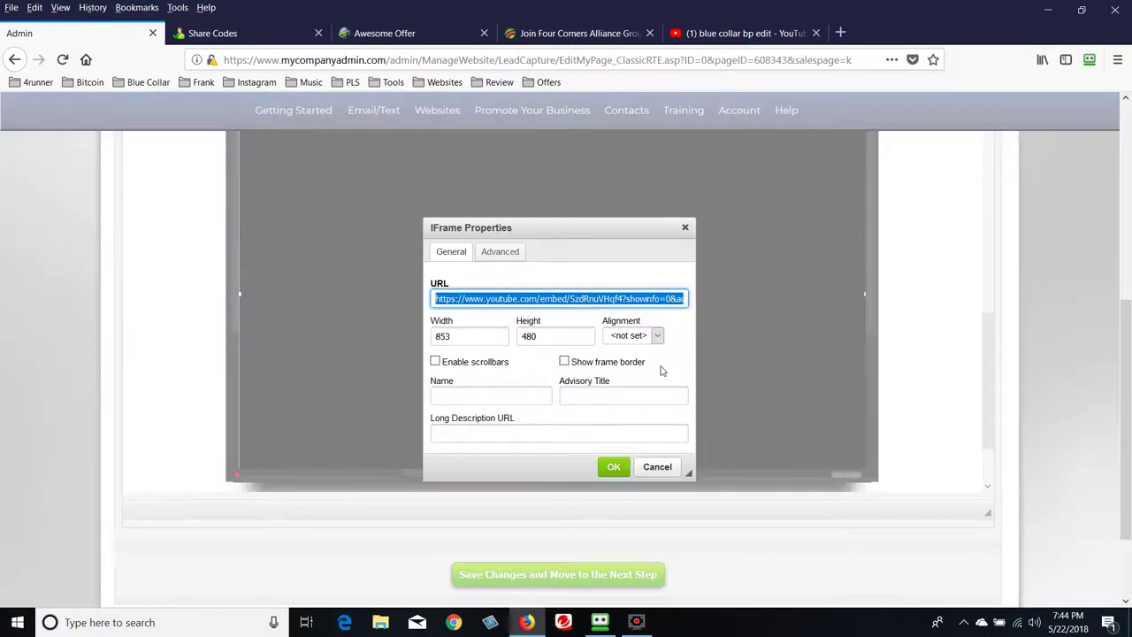
{"action": "left_click", "coordinate": [503, 254]}
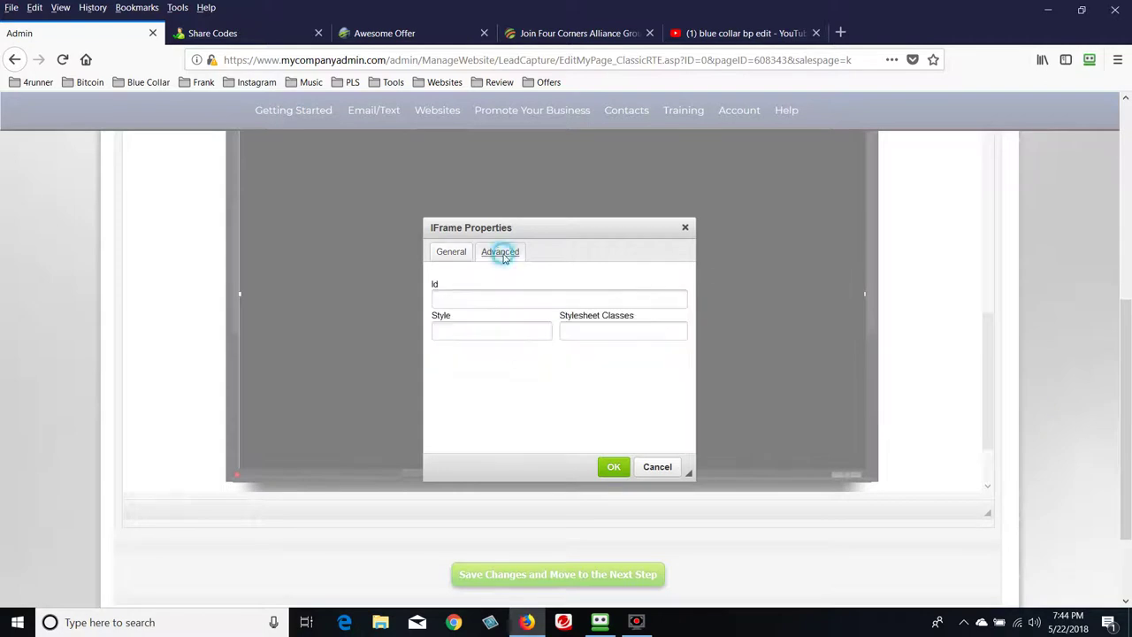
{"action": "left_click", "coordinate": [456, 254]}
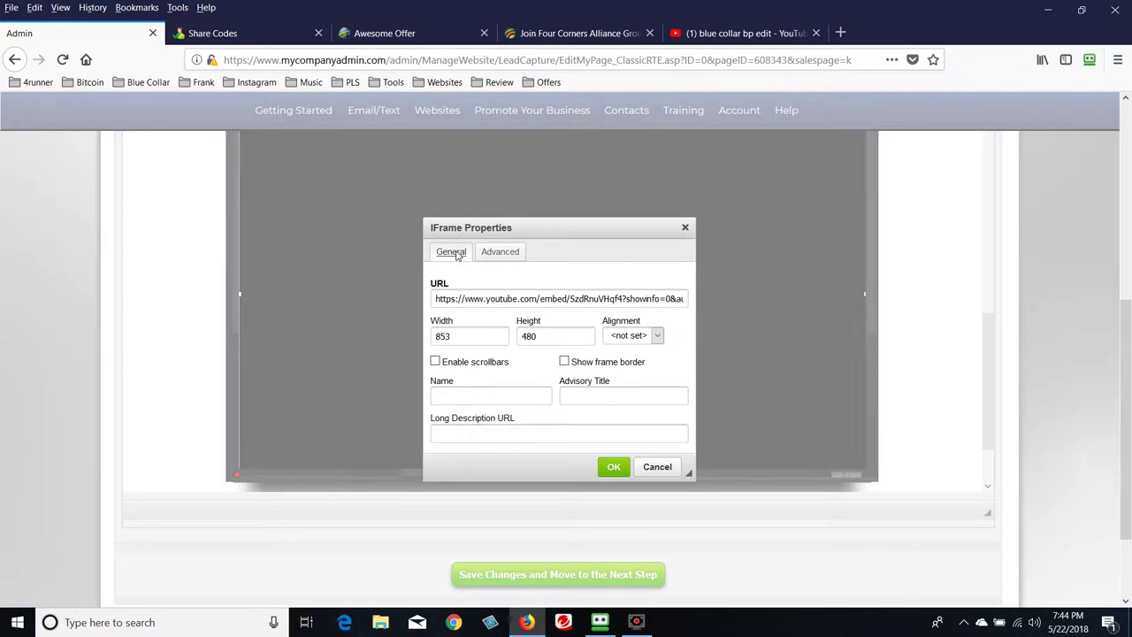
{"action": "left_click", "coordinate": [612, 467]}
Select the CONTINUE button image below the video and open its Image Properties
{"action": "scroll", "coordinate": [787, 380], "scroll_direction": "down", "scroll_amount": 4}
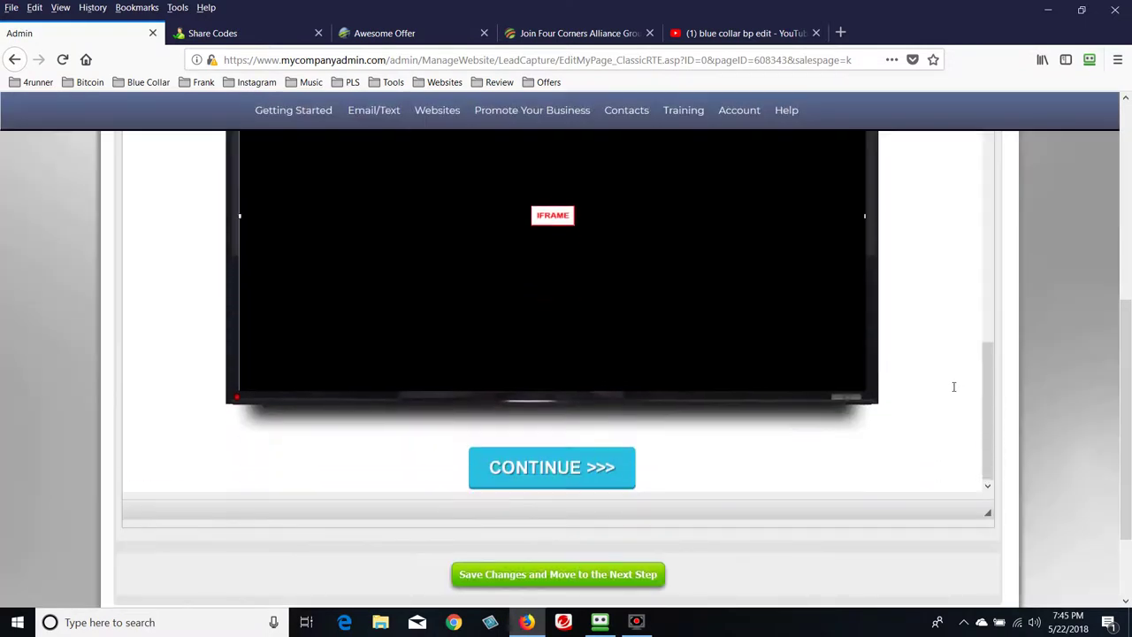
{"action": "scroll", "coordinate": [779, 384], "scroll_direction": "up", "scroll_amount": 2}
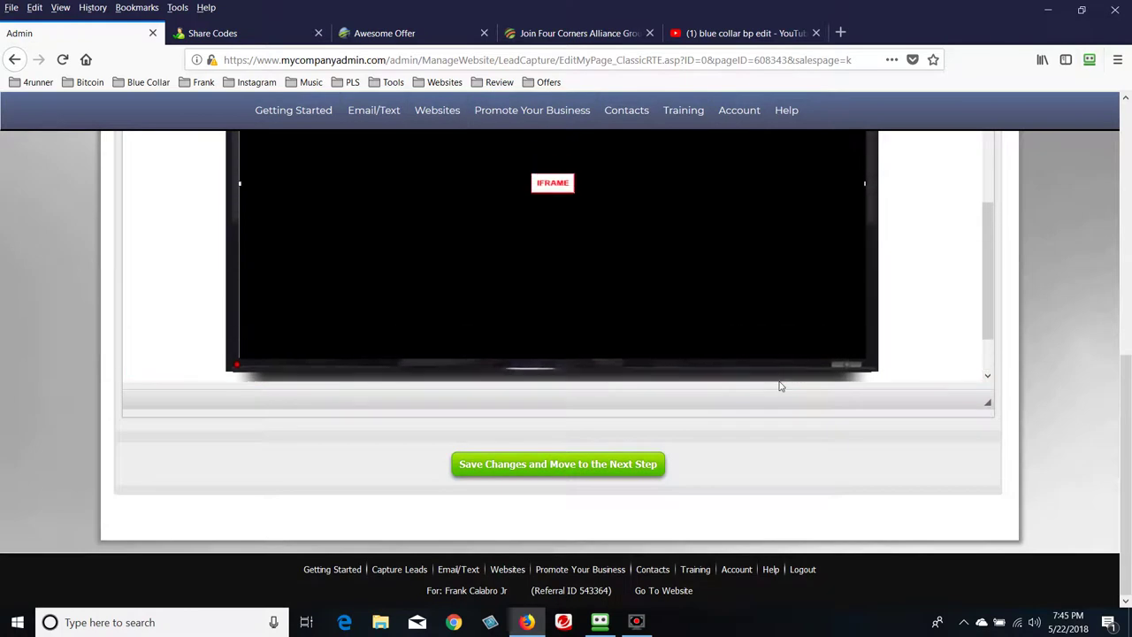
{"action": "scroll", "coordinate": [889, 336], "scroll_direction": "down", "scroll_amount": 2}
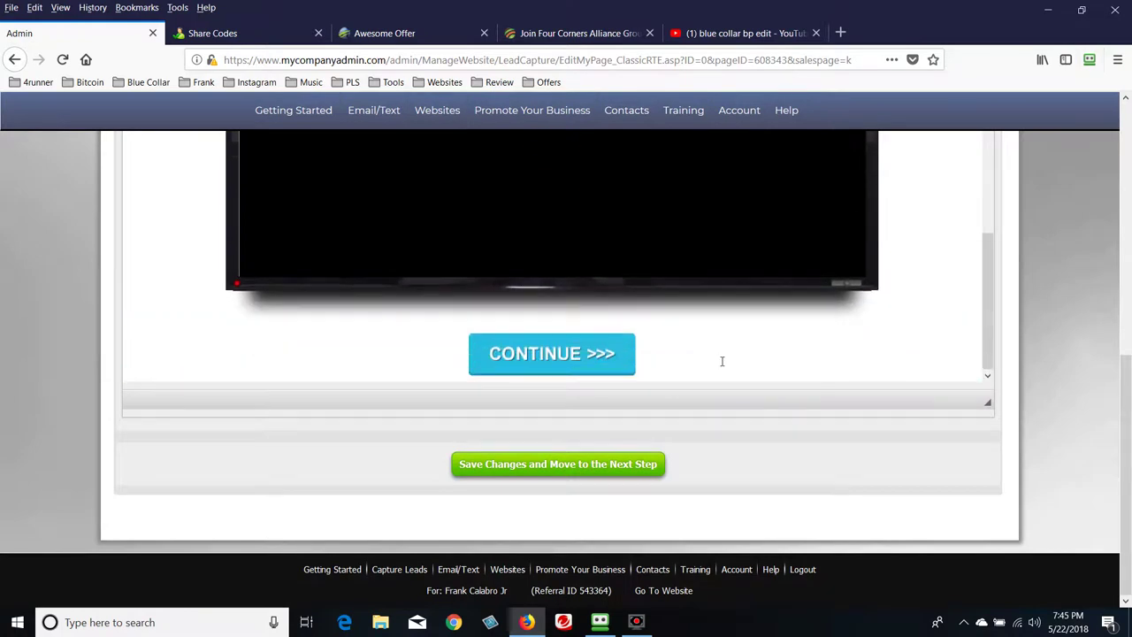
{"action": "left_click", "coordinate": [563, 370]}
{"action": "mouse_move", "coordinate": [662, 363]}
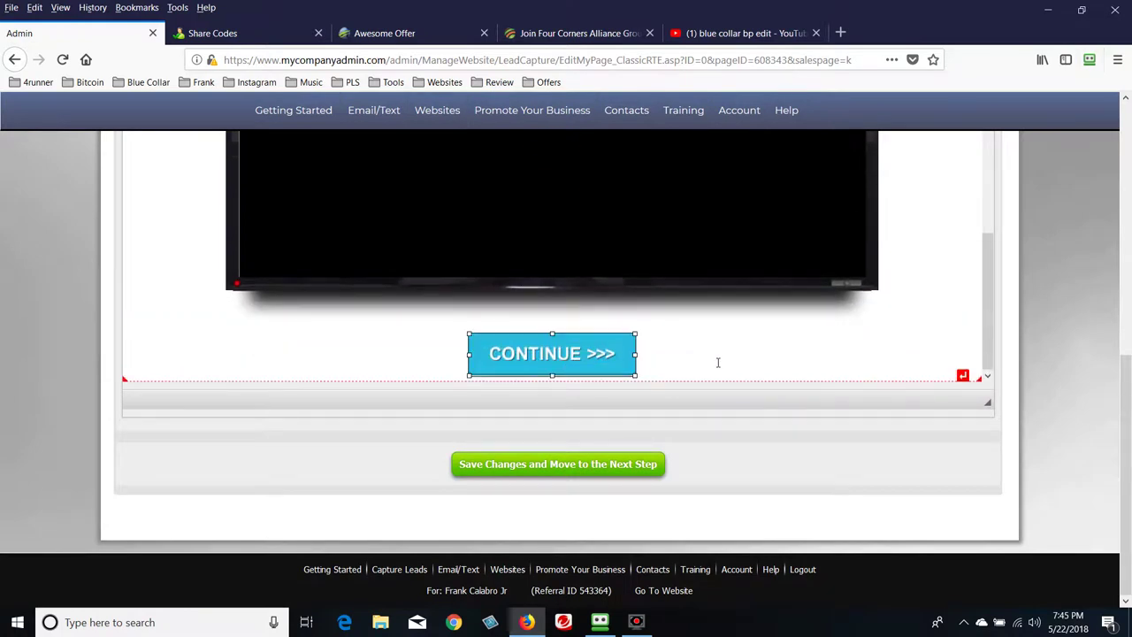
{"action": "left_click_drag", "start_coordinate": [1125, 386], "coordinate": [1129, 323]}
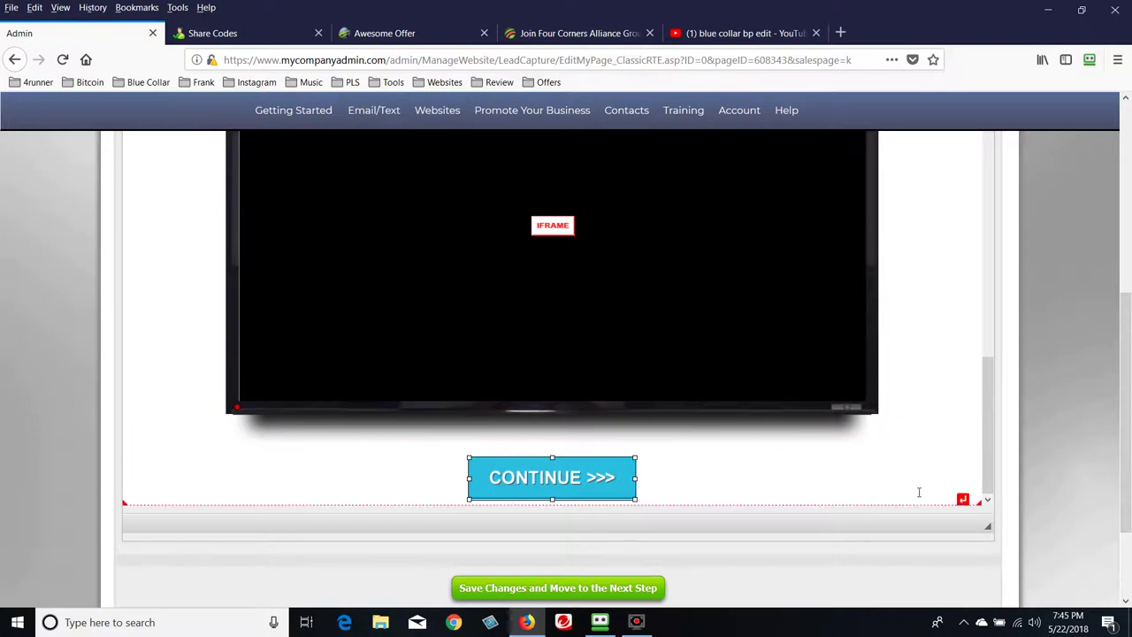
{"action": "left_click_drag", "start_coordinate": [1127, 502], "coordinate": [1125, 461]}
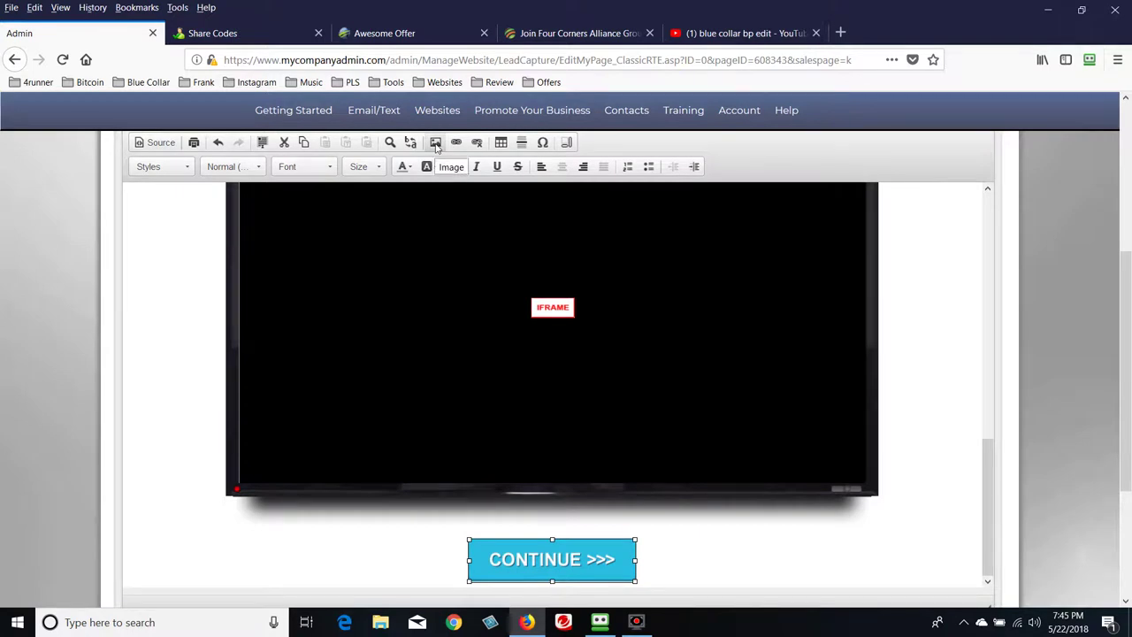
{"action": "left_click", "coordinate": [436, 143]}
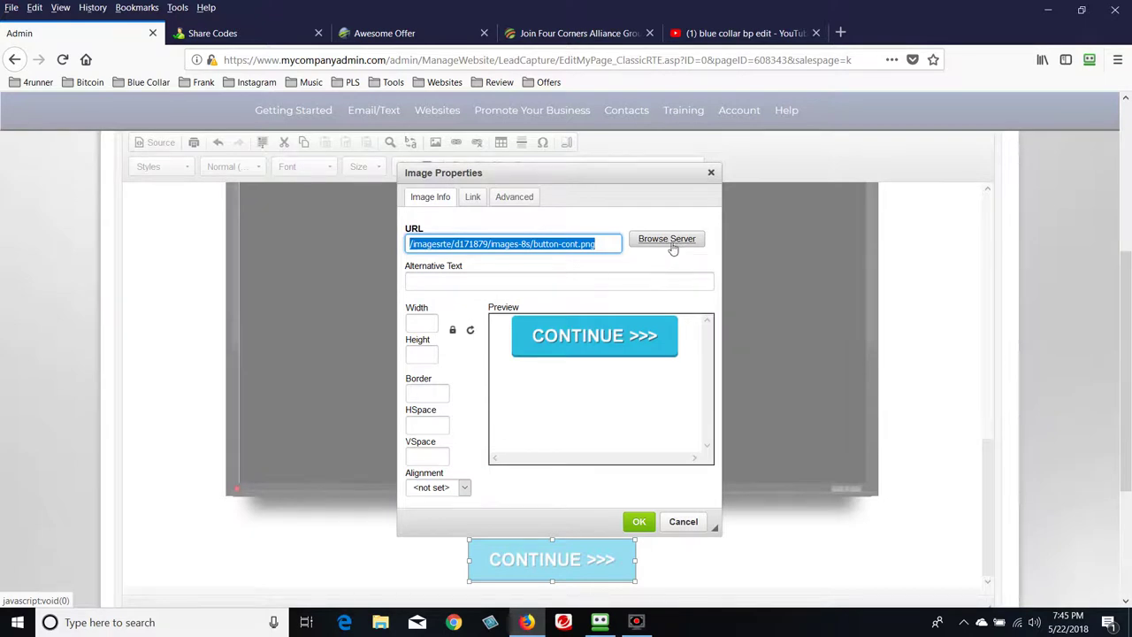
Open Browse Server and navigate the File Manager from My Library to the Custom Library
{"action": "left_click", "coordinate": [673, 248]}
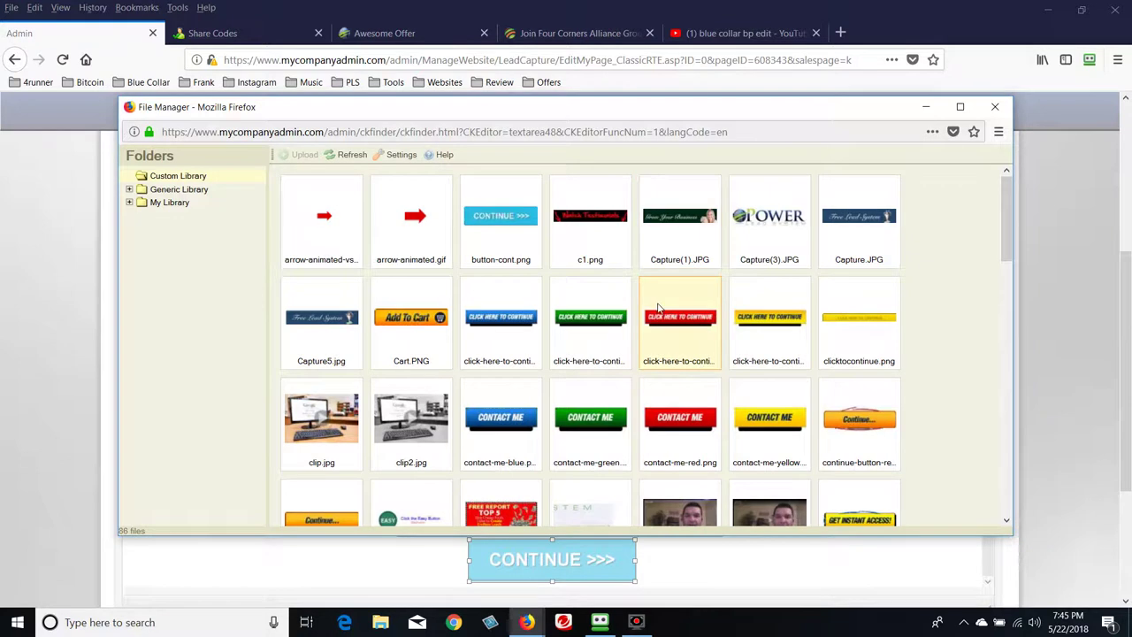
{"action": "scroll", "coordinate": [871, 314], "scroll_direction": "down", "scroll_amount": 2}
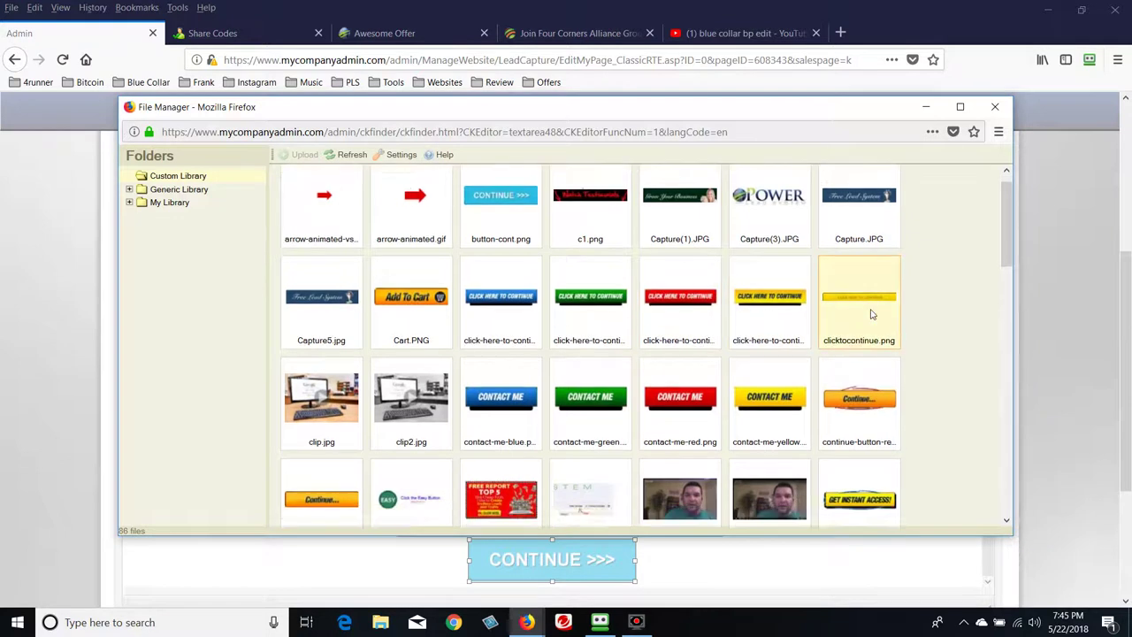
{"action": "scroll", "coordinate": [871, 318], "scroll_direction": "down", "scroll_amount": 5}
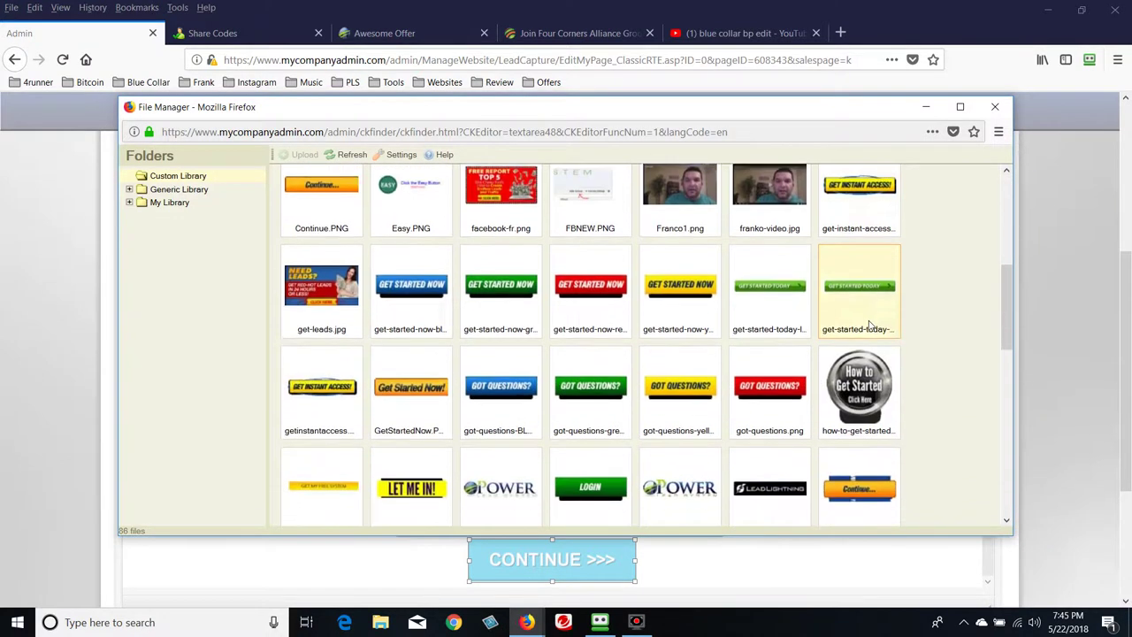
{"action": "scroll", "coordinate": [872, 328], "scroll_direction": "down", "scroll_amount": 2}
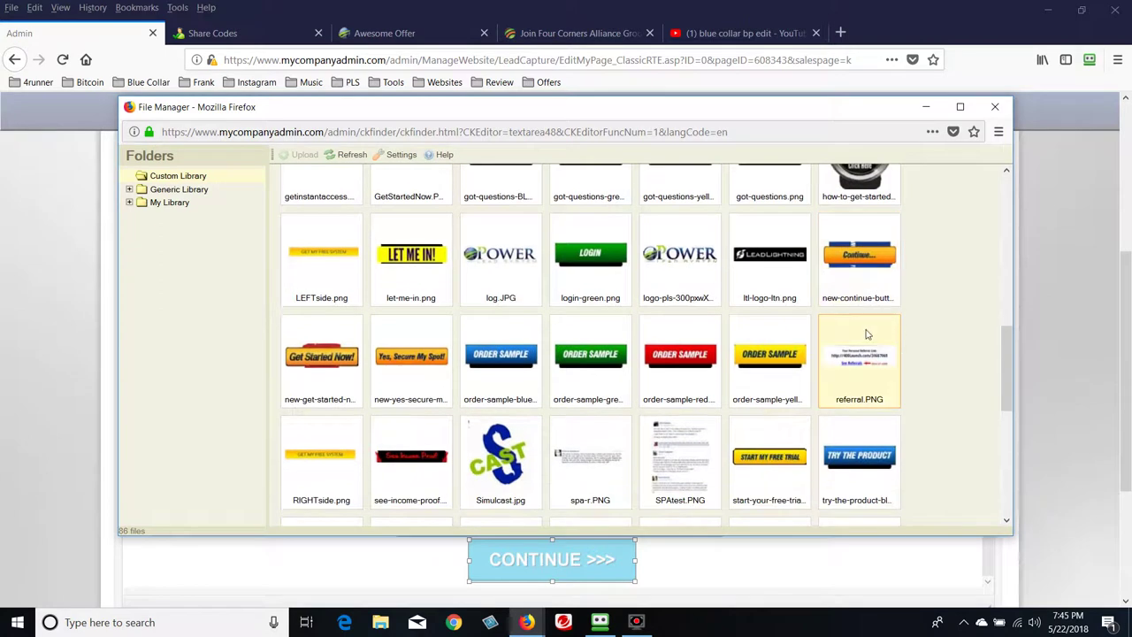
{"action": "scroll", "coordinate": [867, 334], "scroll_direction": "down", "scroll_amount": 4}
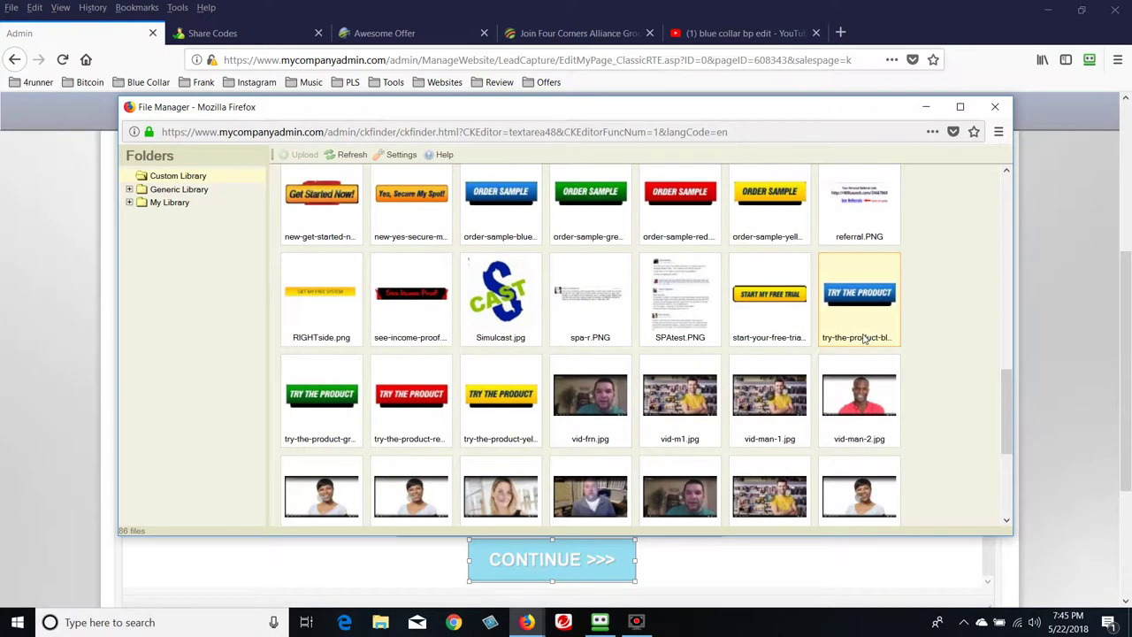
{"action": "scroll", "coordinate": [865, 337], "scroll_direction": "up", "scroll_amount": 10}
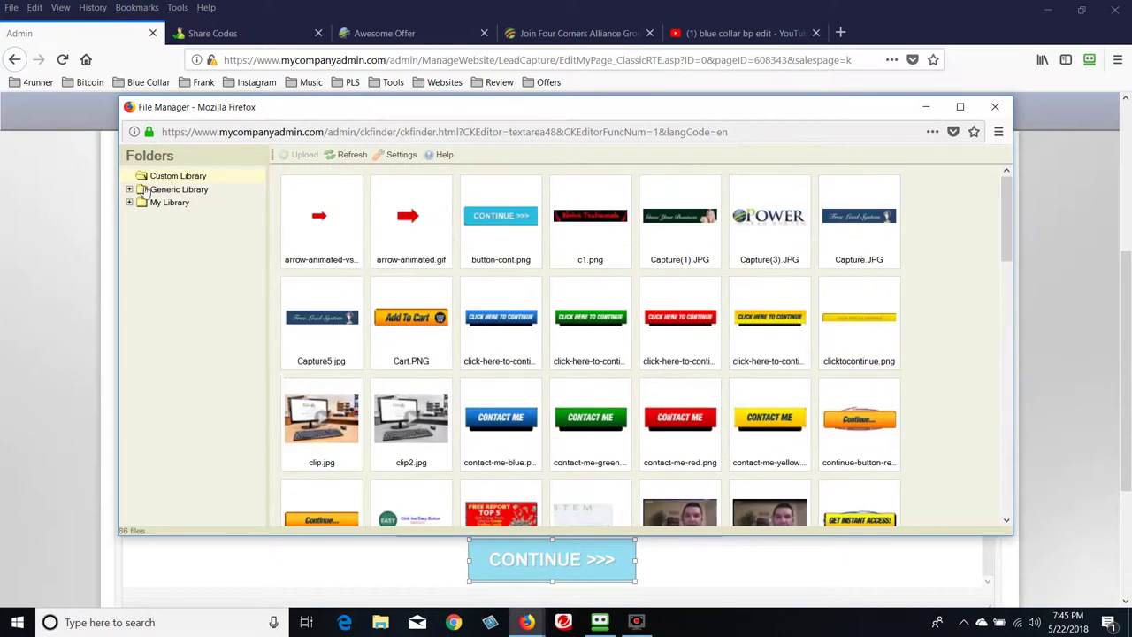
{"action": "left_click", "coordinate": [173, 204]}
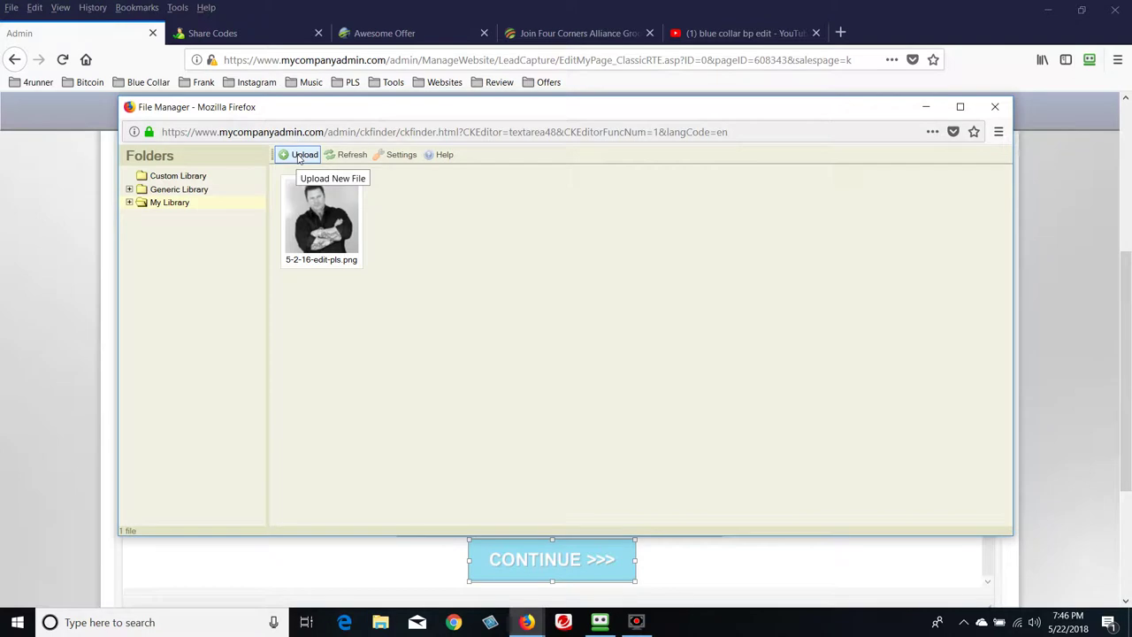
{"action": "left_click", "coordinate": [179, 191]}
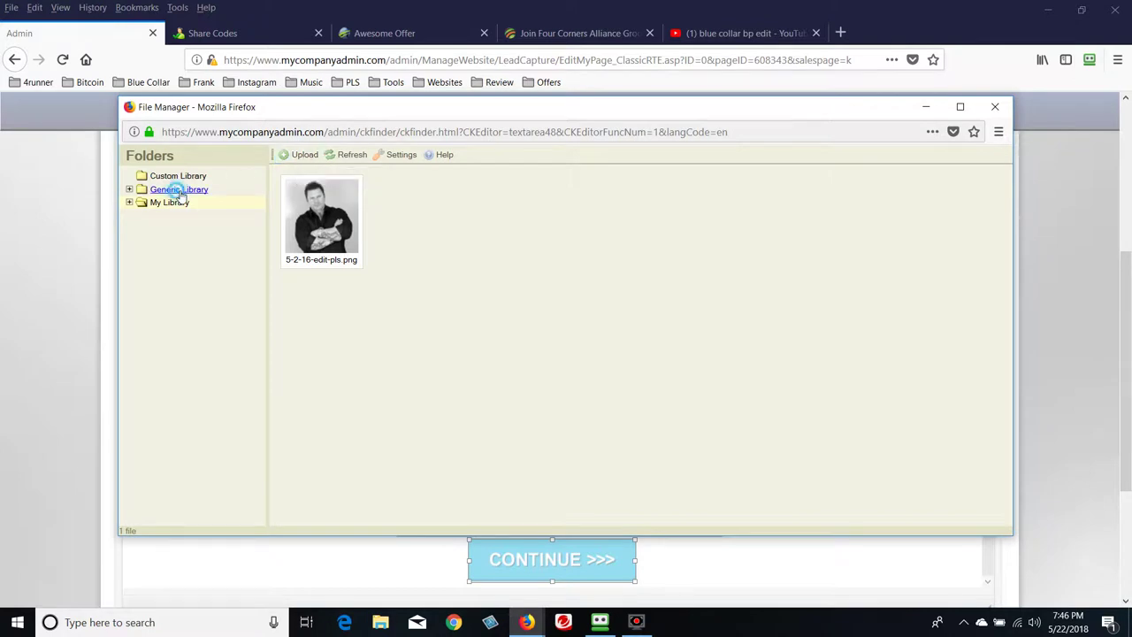
{"action": "left_click", "coordinate": [167, 176]}
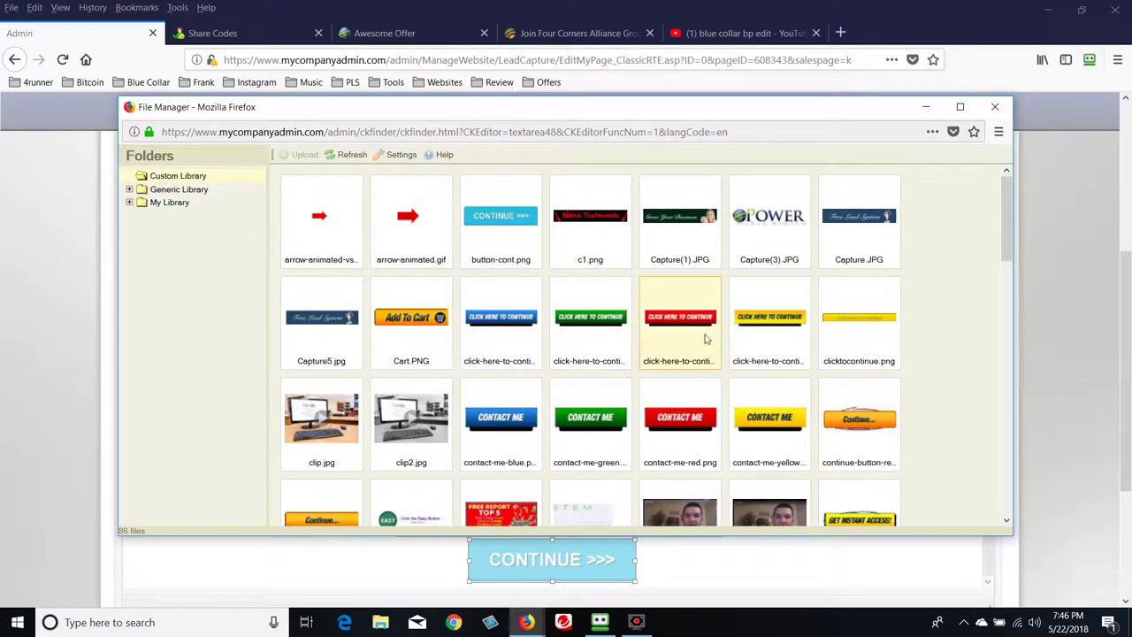
Pick the yellow GET INSTANT ACCESS! button image from the Custom Library
{"action": "scroll", "coordinate": [680, 337], "scroll_direction": "down", "scroll_amount": 1}
{"action": "scroll", "coordinate": [790, 372], "scroll_direction": "down", "scroll_amount": 2}
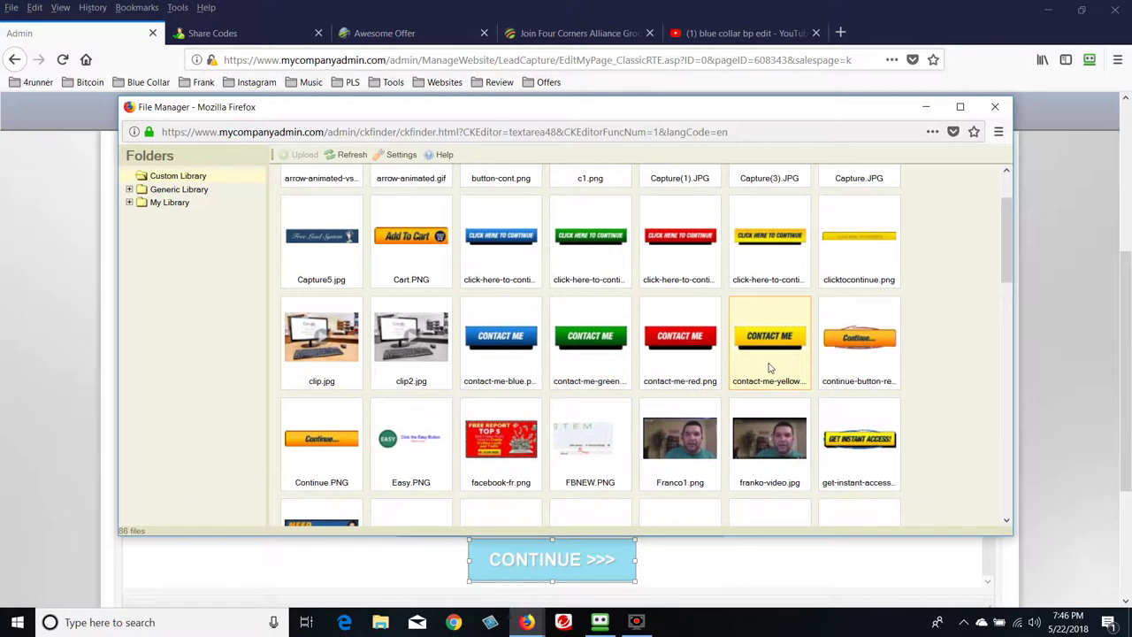
{"action": "scroll", "coordinate": [769, 368], "scroll_direction": "down", "scroll_amount": 2}
{"action": "scroll", "coordinate": [769, 369], "scroll_direction": "down", "scroll_amount": 2}
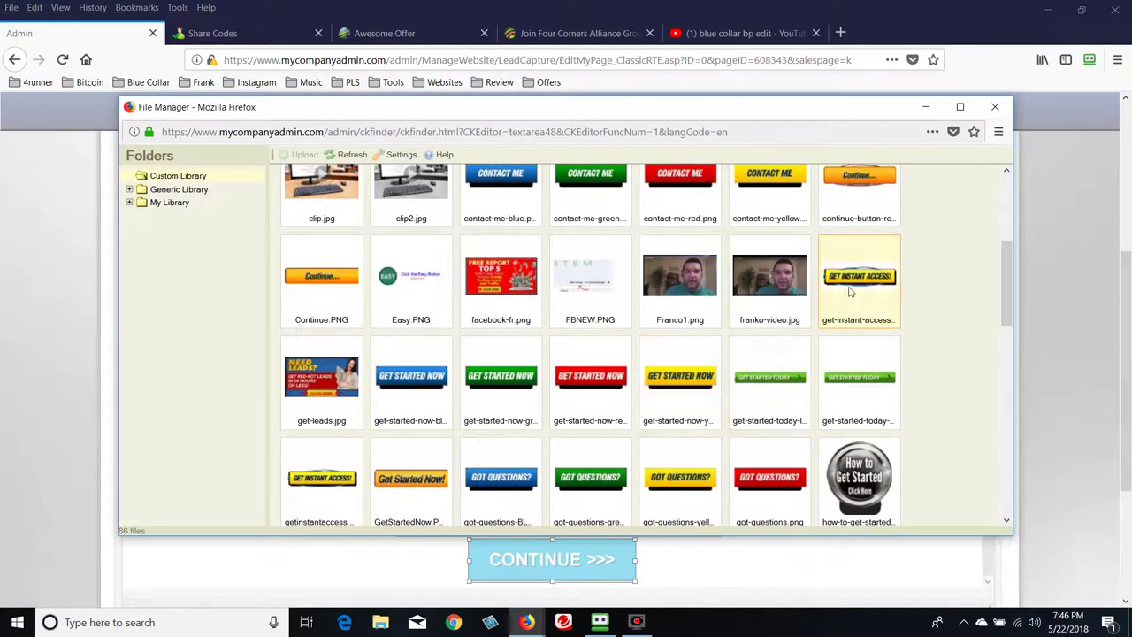
{"action": "scroll", "coordinate": [847, 295], "scroll_direction": "down", "scroll_amount": 2}
{"action": "scroll", "coordinate": [698, 386], "scroll_direction": "down", "scroll_amount": 2}
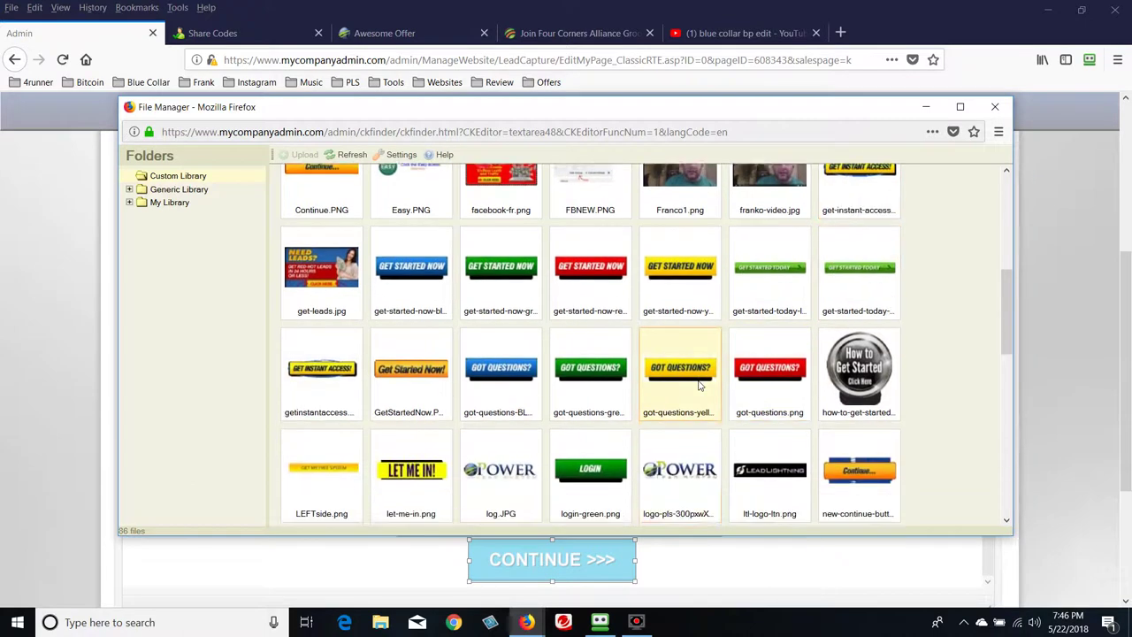
{"action": "scroll", "coordinate": [698, 386], "scroll_direction": "down", "scroll_amount": 2}
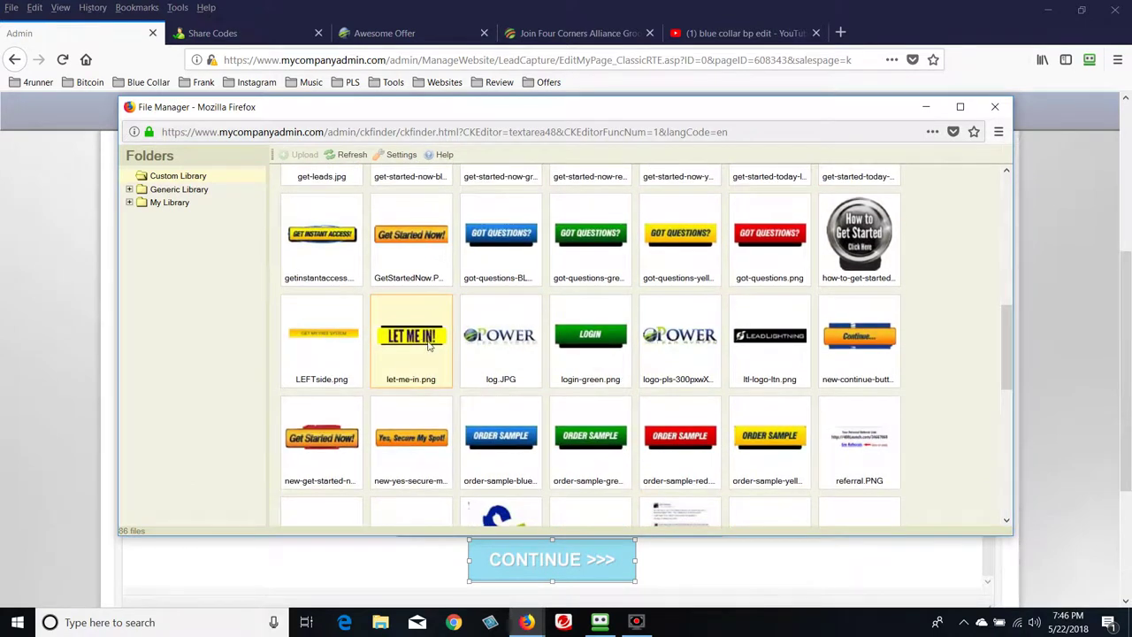
{"action": "scroll", "coordinate": [729, 402], "scroll_direction": "up", "scroll_amount": 2}
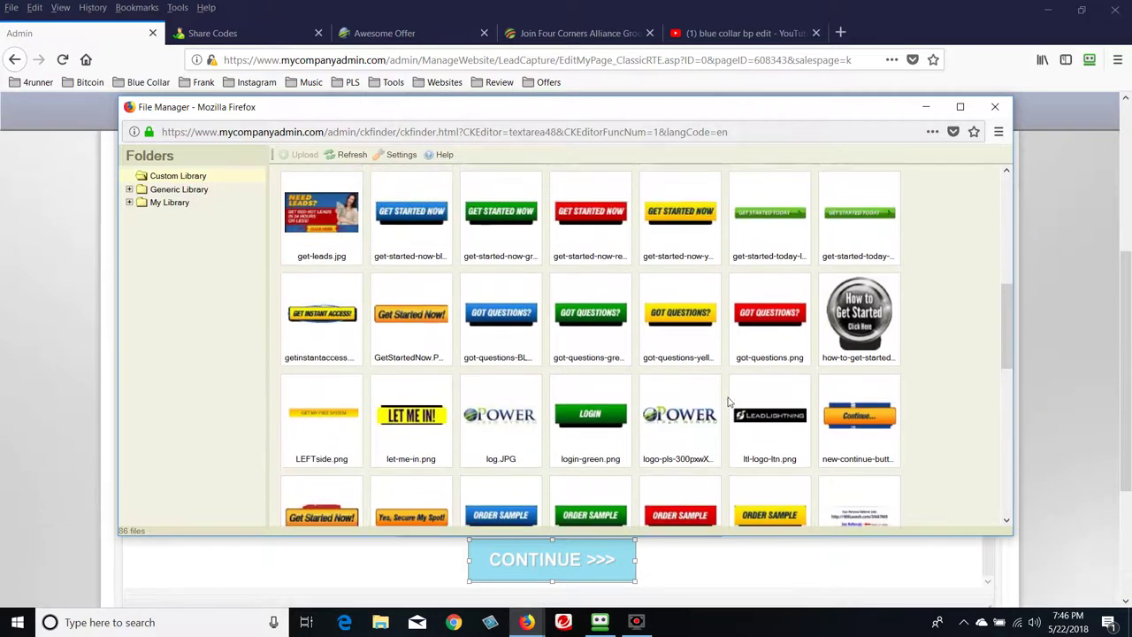
{"action": "scroll", "coordinate": [728, 402], "scroll_direction": "down", "scroll_amount": 5}
{"action": "scroll", "coordinate": [728, 403], "scroll_direction": "down", "scroll_amount": 3}
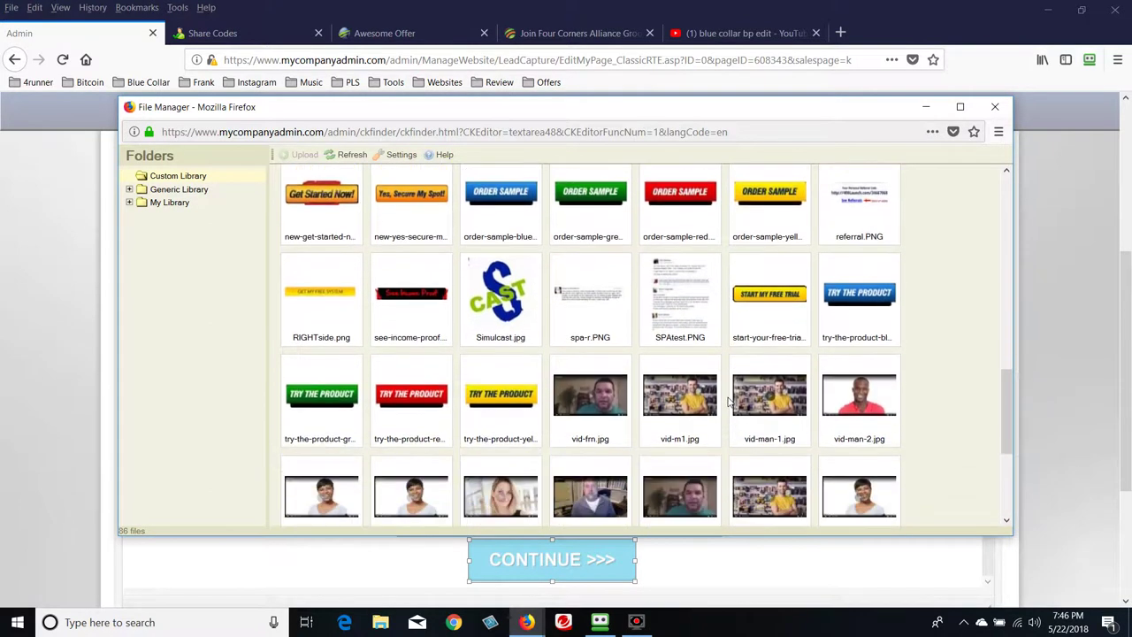
{"action": "scroll", "coordinate": [729, 403], "scroll_direction": "up", "scroll_amount": 5}
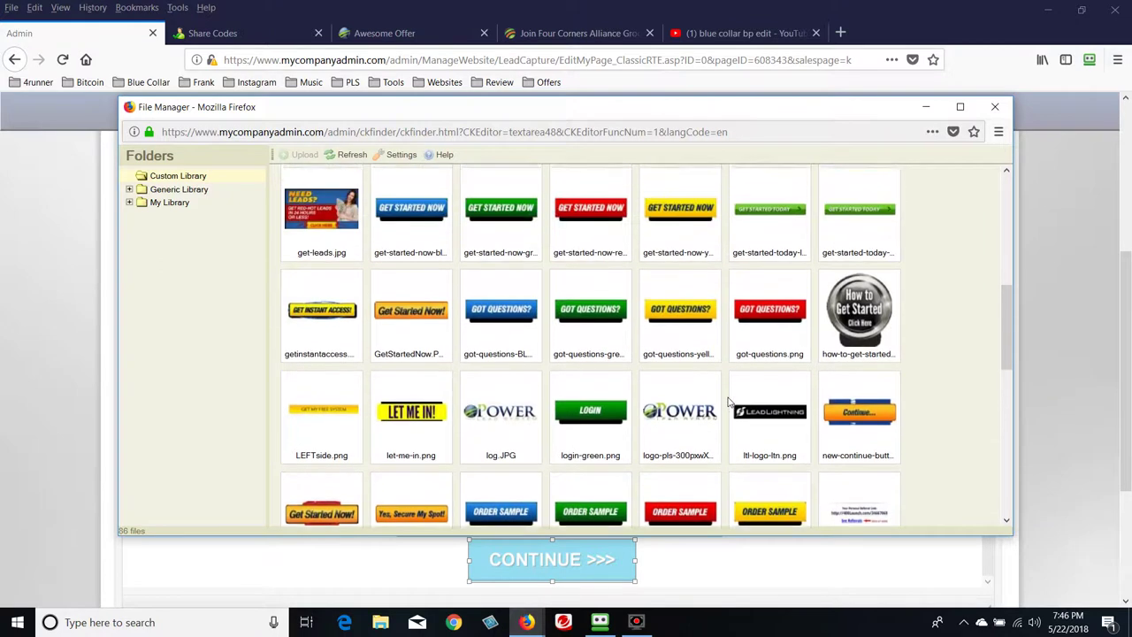
{"action": "scroll", "coordinate": [729, 402], "scroll_direction": "up", "scroll_amount": 1}
{"action": "scroll", "coordinate": [729, 403], "scroll_direction": "up", "scroll_amount": 1}
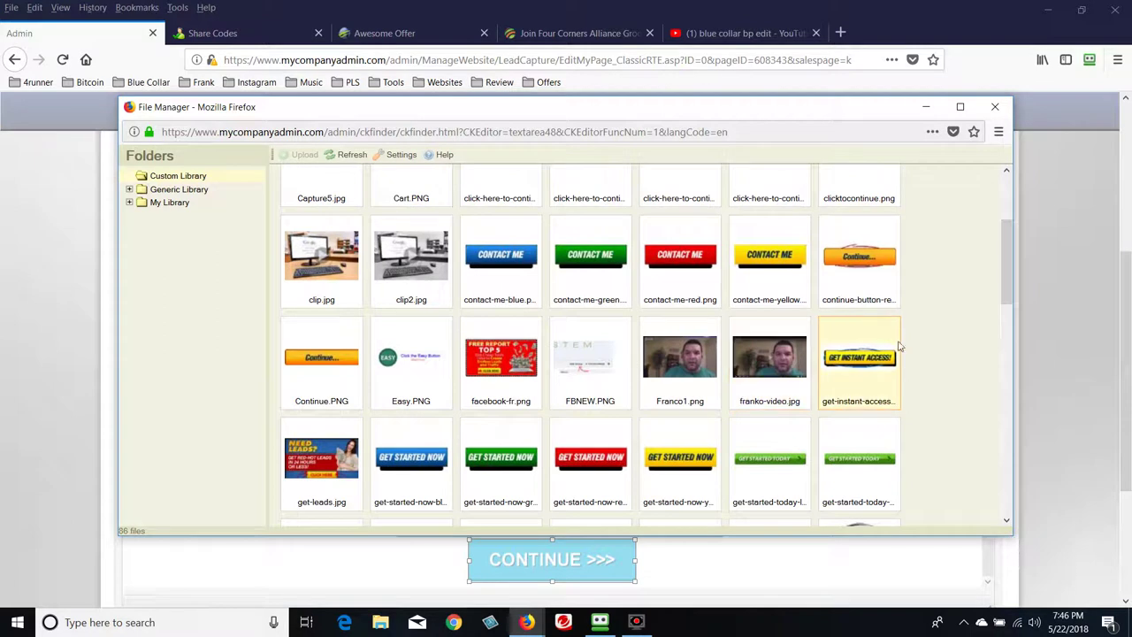
{"action": "left_click", "coordinate": [854, 365]}
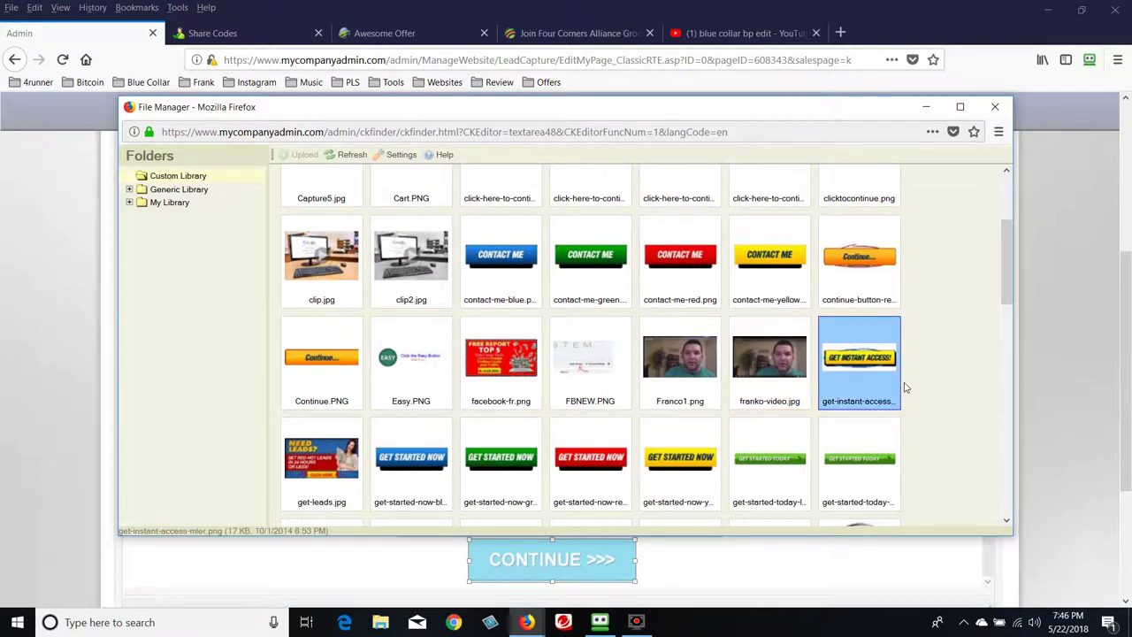
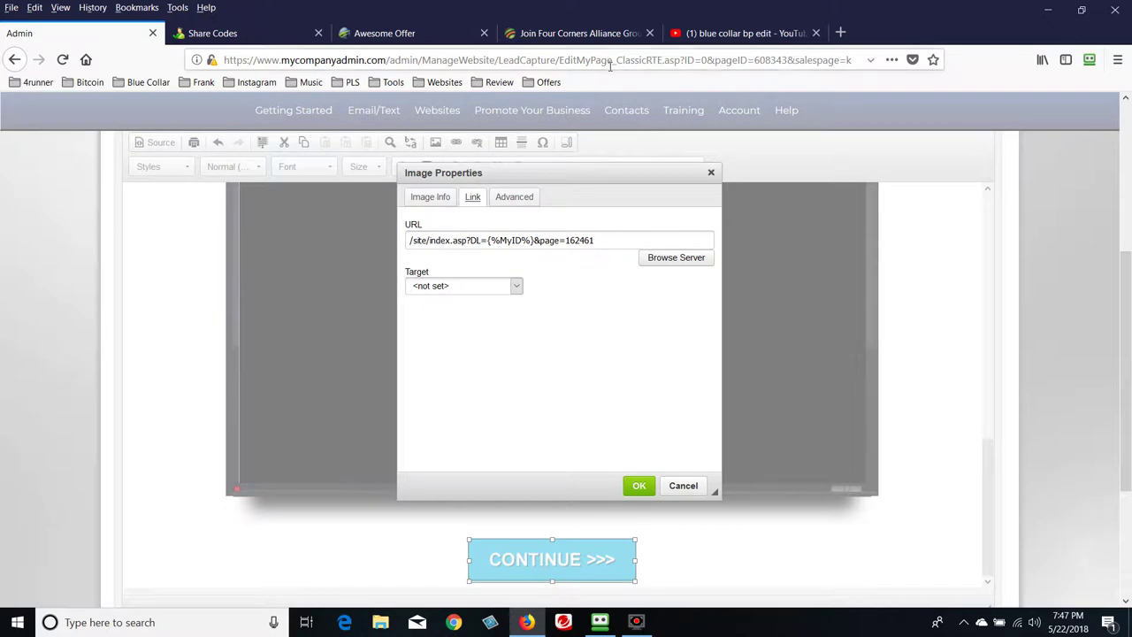
Delete the old link address from the CONTINUE >>> button image's URL field
{"action": "left_click_drag", "start_coordinate": [654, 240], "coordinate": [411, 247]}
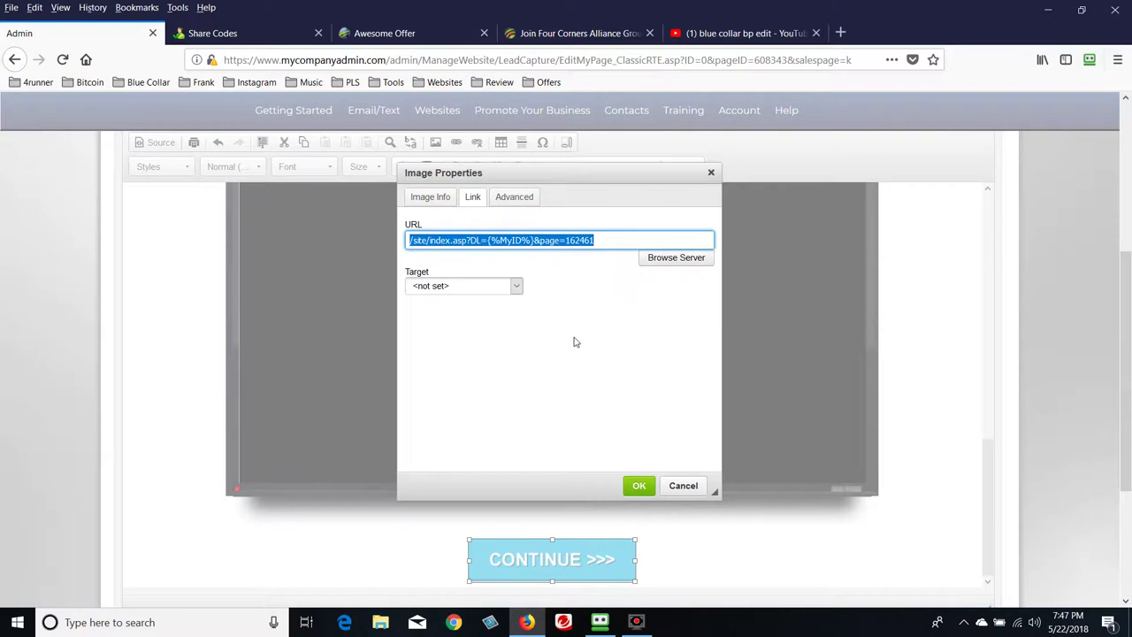
{"action": "key", "text": "BackSpace"}
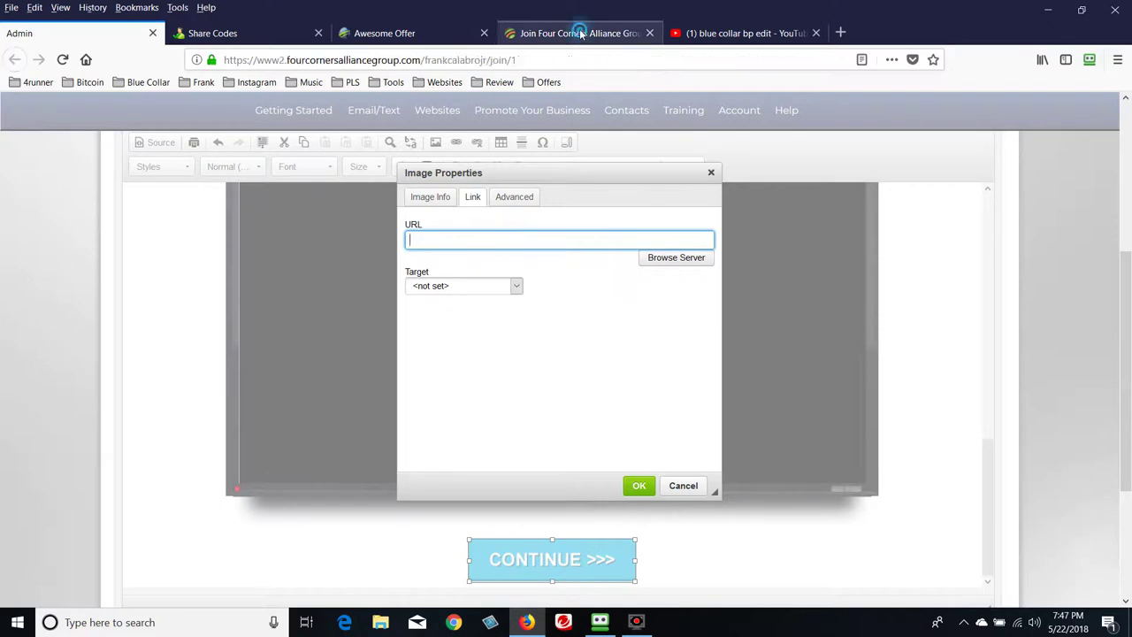
Copy the Join Four Corners Alliance Group page's web address, then return to the page editor
{"action": "left_click", "coordinate": [584, 33]}
{"action": "left_click", "coordinate": [530, 60]}
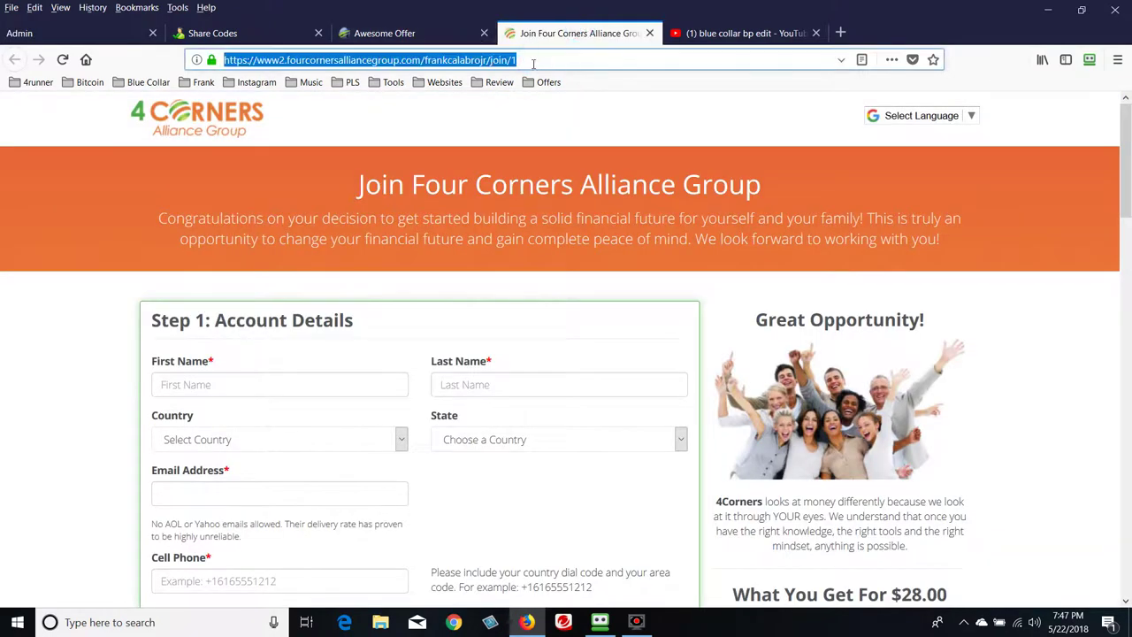
{"action": "right_click", "coordinate": [489, 62]}
{"action": "left_click", "coordinate": [520, 102]}
{"action": "scroll", "coordinate": [85, 287], "scroll_direction": "down", "scroll_amount": 4}
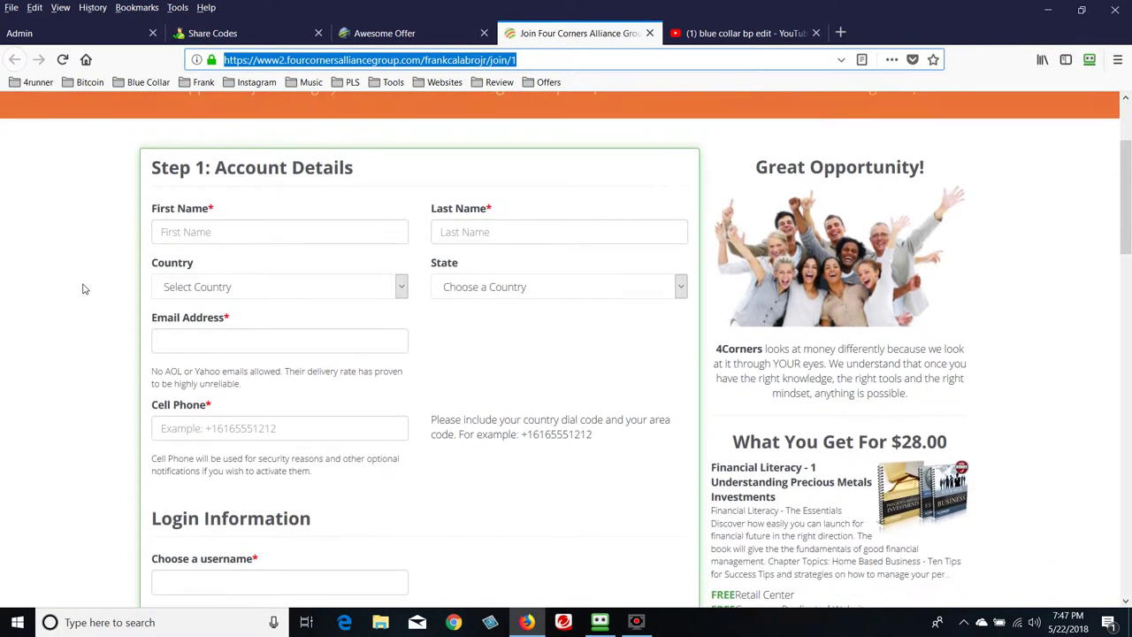
{"action": "scroll", "coordinate": [85, 289], "scroll_direction": "down", "scroll_amount": 12}
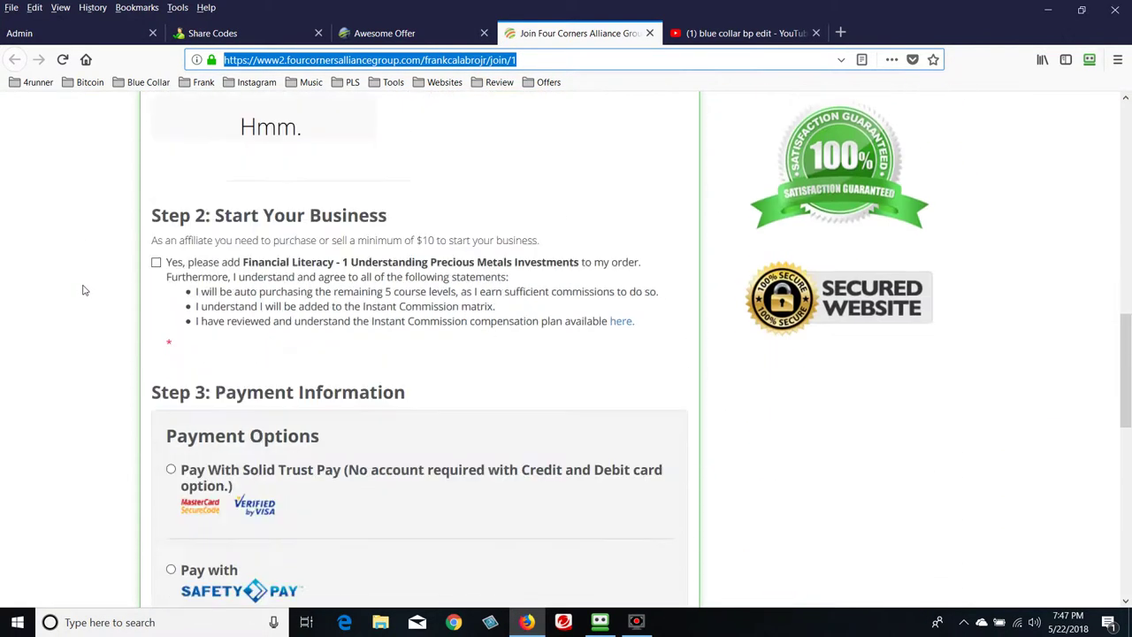
{"action": "scroll", "coordinate": [85, 289], "scroll_direction": "down", "scroll_amount": 3}
{"action": "scroll", "coordinate": [86, 289], "scroll_direction": "up", "scroll_amount": 19}
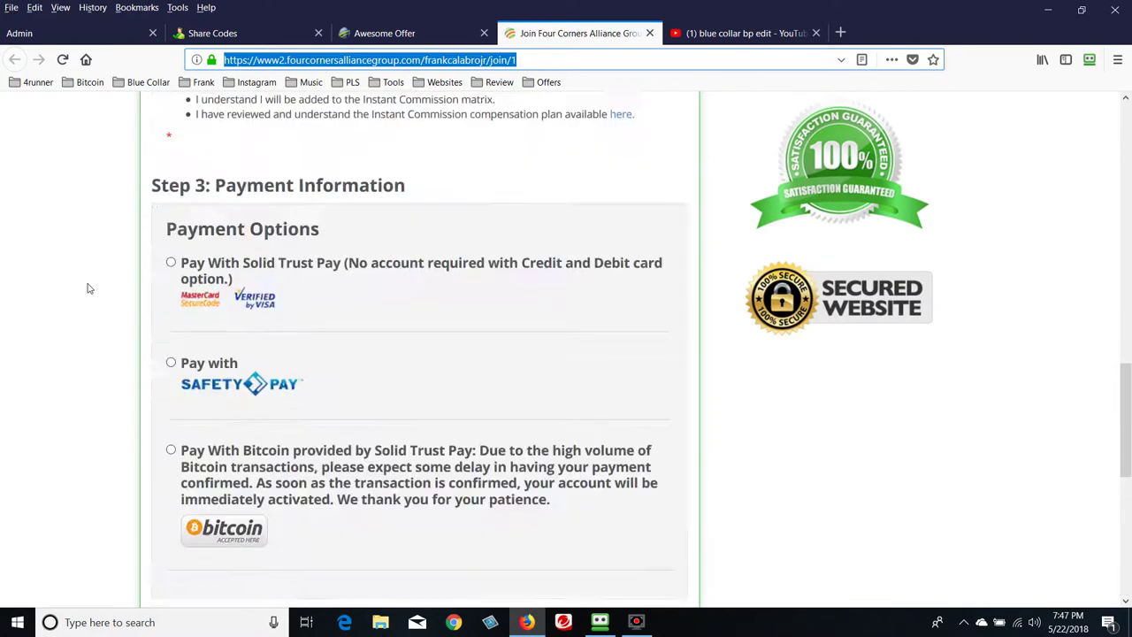
{"action": "scroll", "coordinate": [88, 288], "scroll_direction": "up", "scroll_amount": 2}
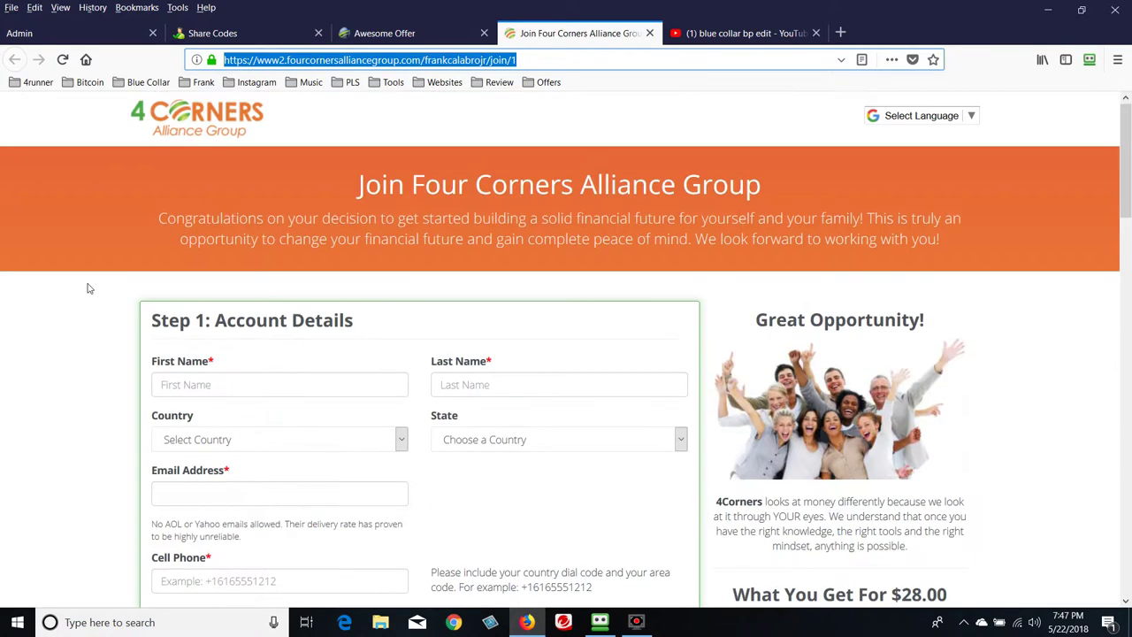
{"action": "scroll", "coordinate": [87, 285], "scroll_direction": "down", "scroll_amount": 2}
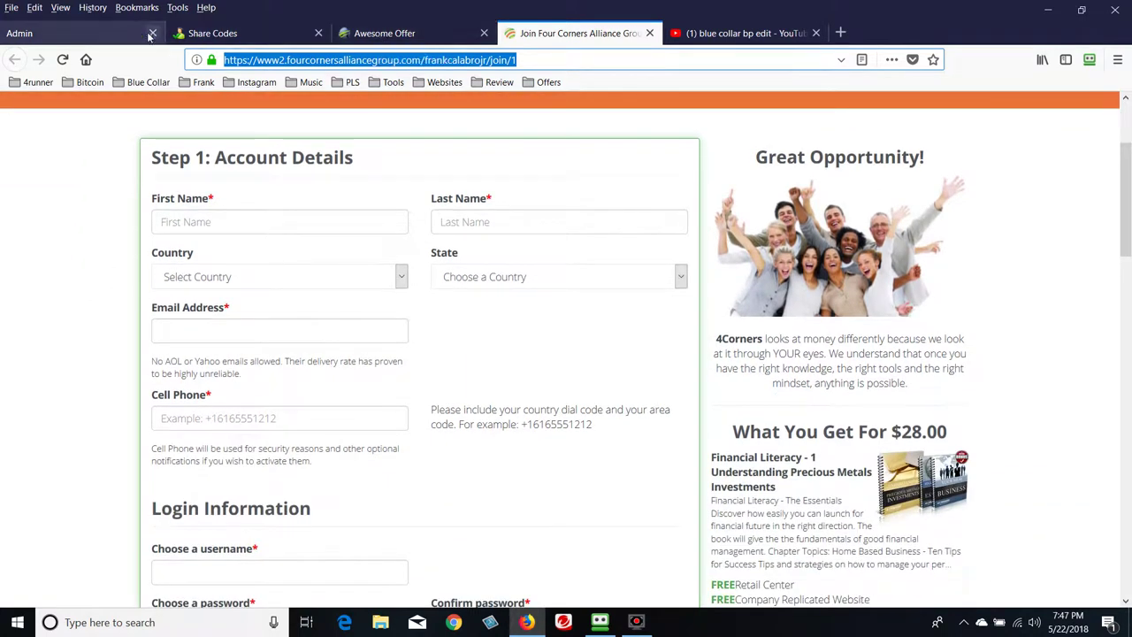
{"action": "left_click", "coordinate": [109, 32]}
Paste the Four Corners join page address as the image link, opening in New Window (_blank)
{"action": "left_click", "coordinate": [452, 245]}
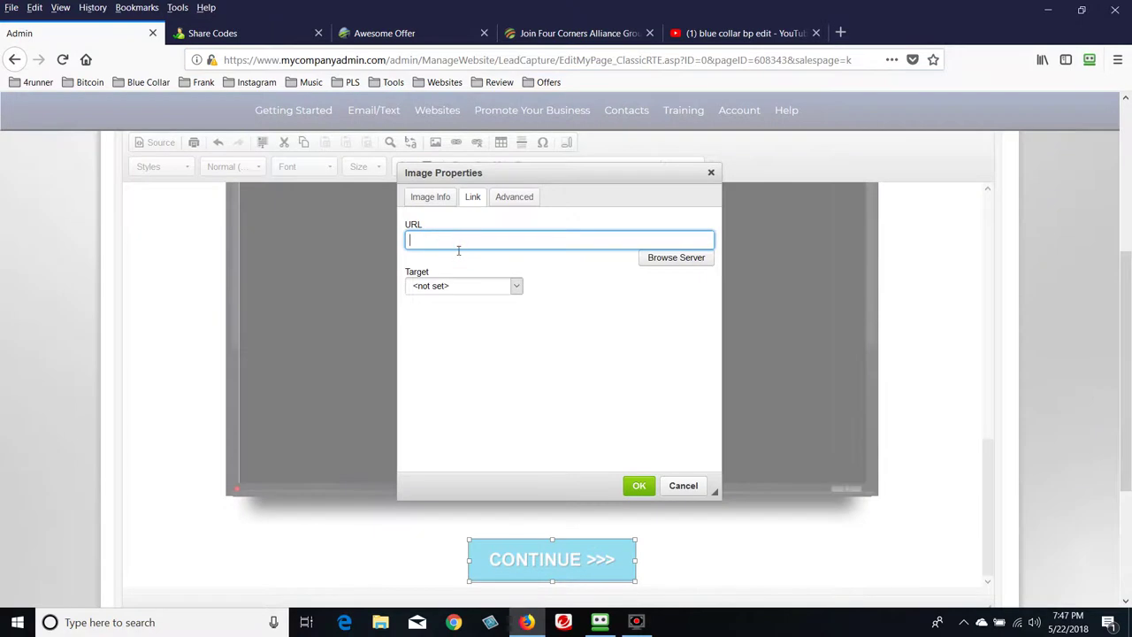
{"action": "key", "text": "ctrl+v"}
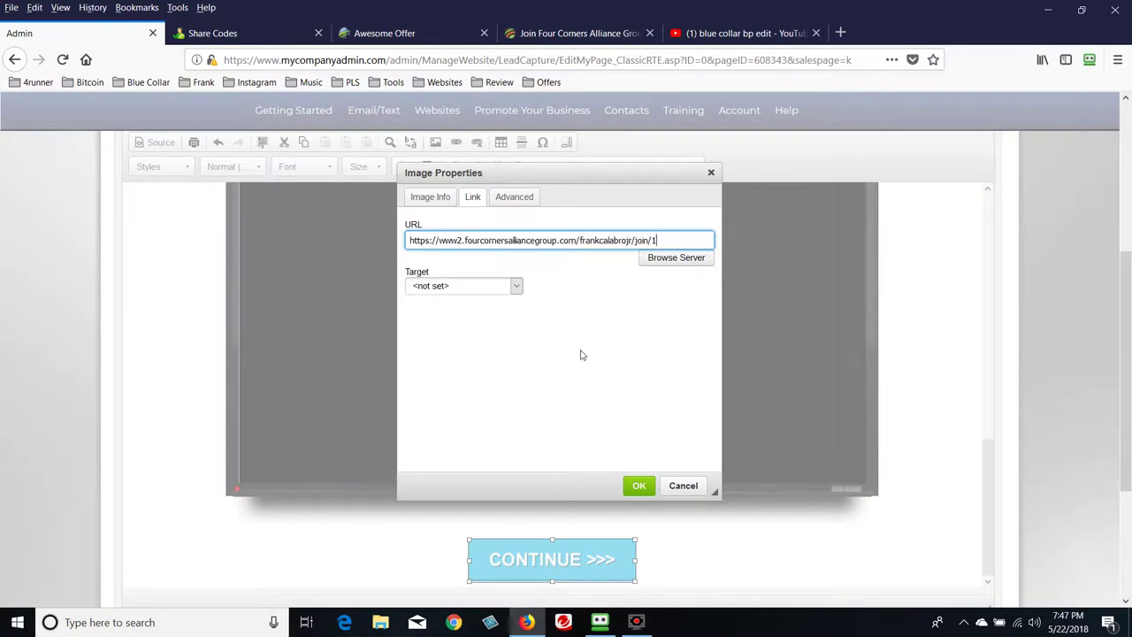
{"action": "left_click", "coordinate": [517, 286]}
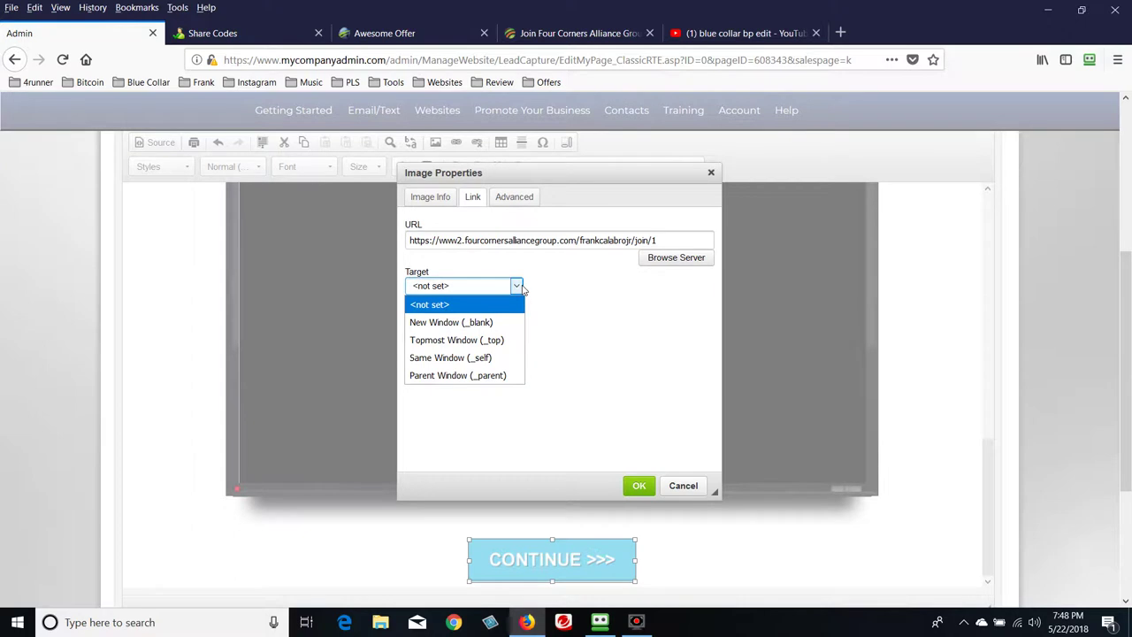
{"action": "left_click", "coordinate": [511, 322]}
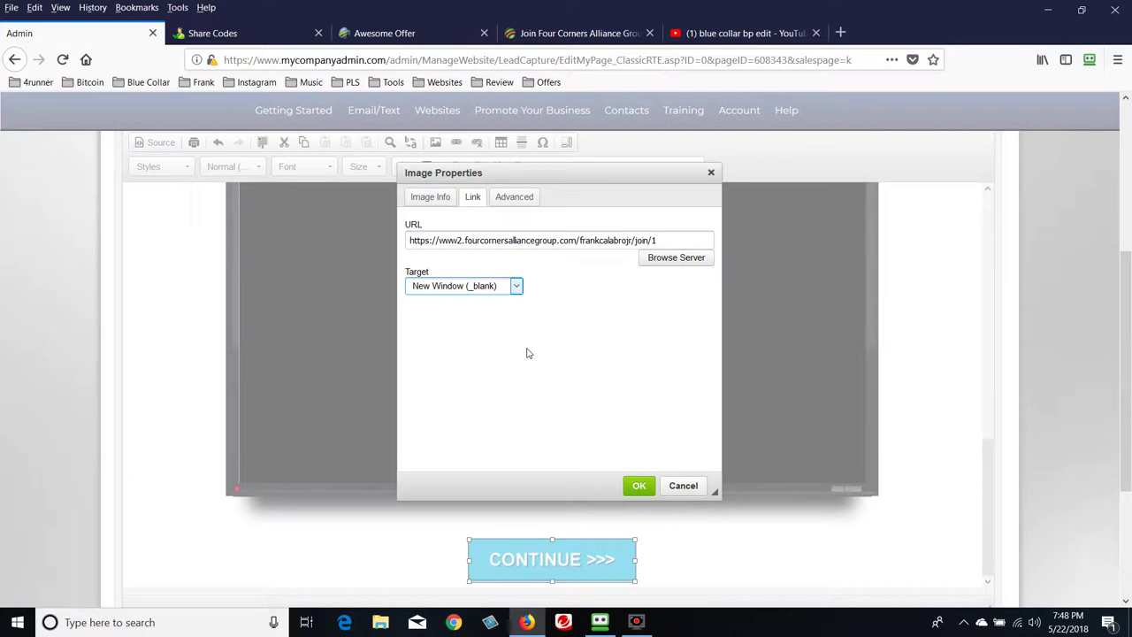
{"action": "left_click", "coordinate": [639, 486]}
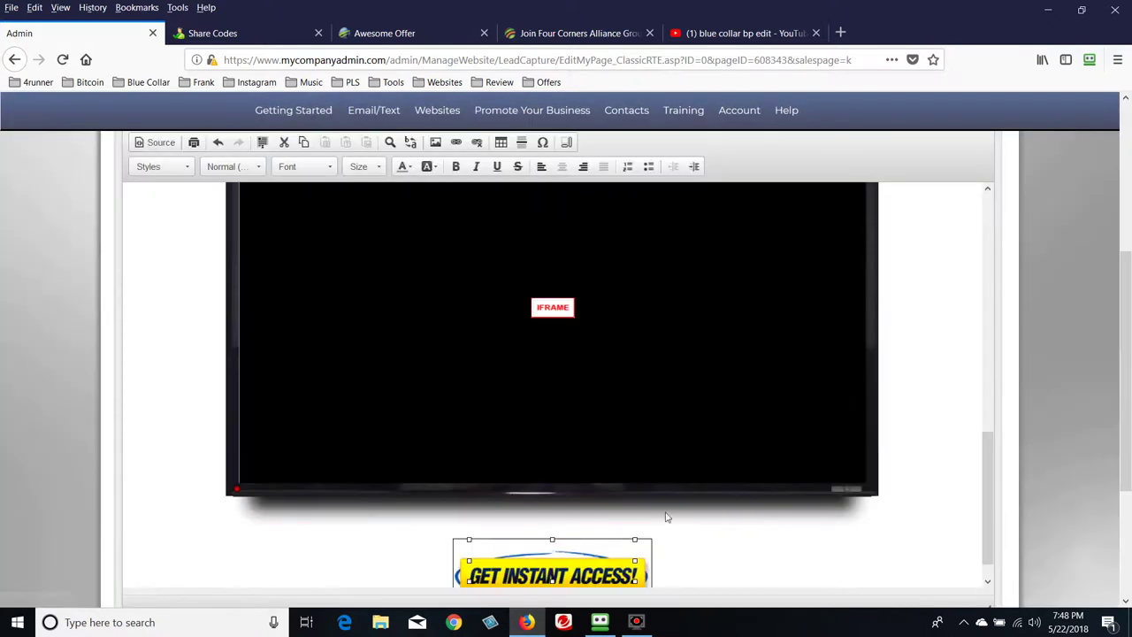
Enlarge the GET INSTANT ACCESS button image beneath the video
{"action": "left_click", "coordinate": [774, 568]}
{"action": "scroll", "coordinate": [645, 560], "scroll_direction": "down", "scroll_amount": 4}
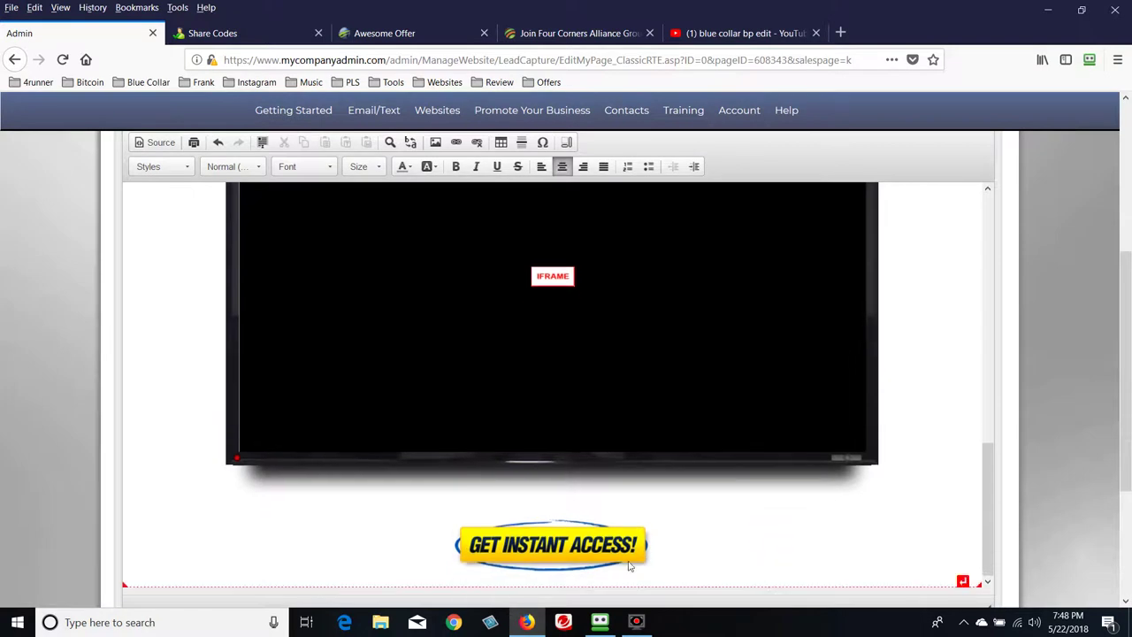
{"action": "scroll", "coordinate": [648, 567], "scroll_direction": "down", "scroll_amount": 1}
{"action": "left_click", "coordinate": [613, 382]}
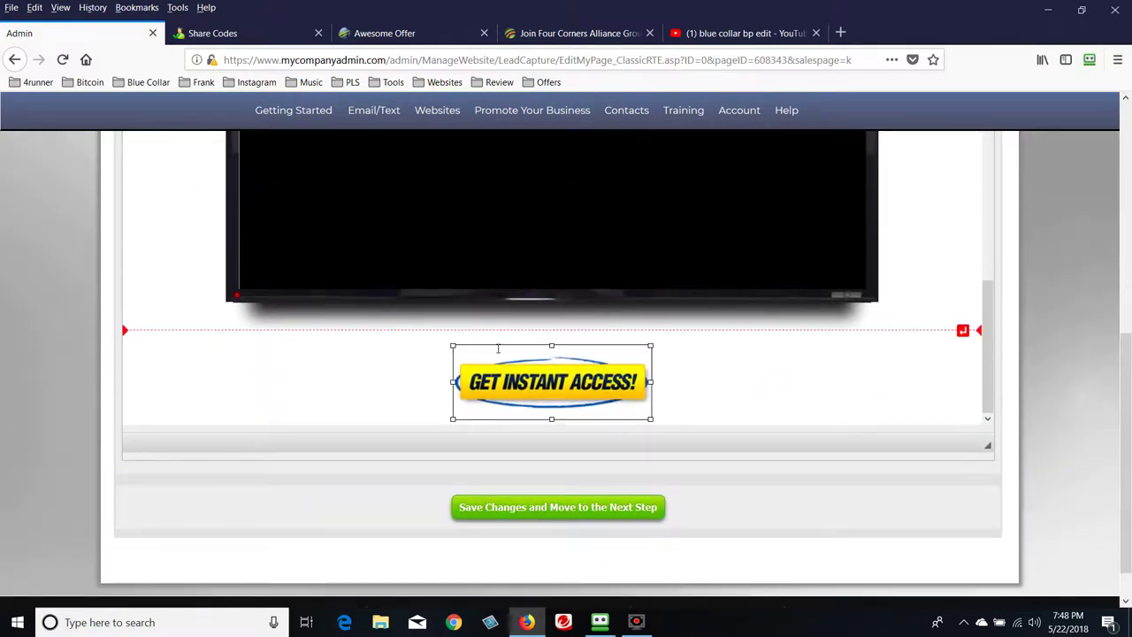
{"action": "left_click_drag", "start_coordinate": [454, 348], "coordinate": [437, 338]}
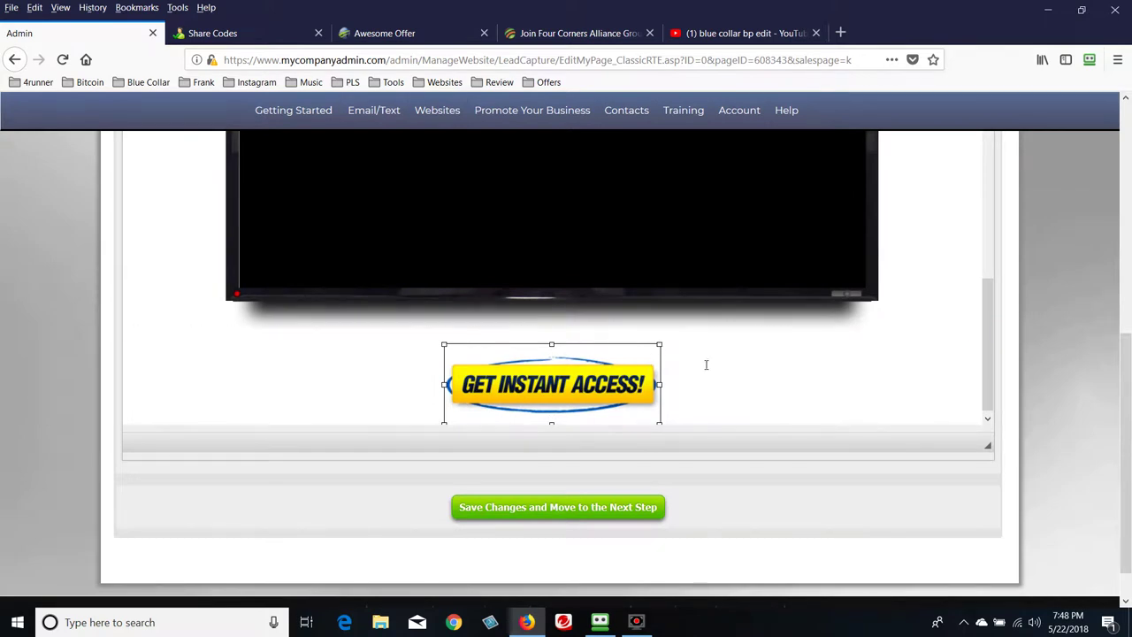
Add several blank lines below the GET INSTANT ACCESS button
{"action": "scroll", "coordinate": [788, 379], "scroll_direction": "down", "scroll_amount": 2}
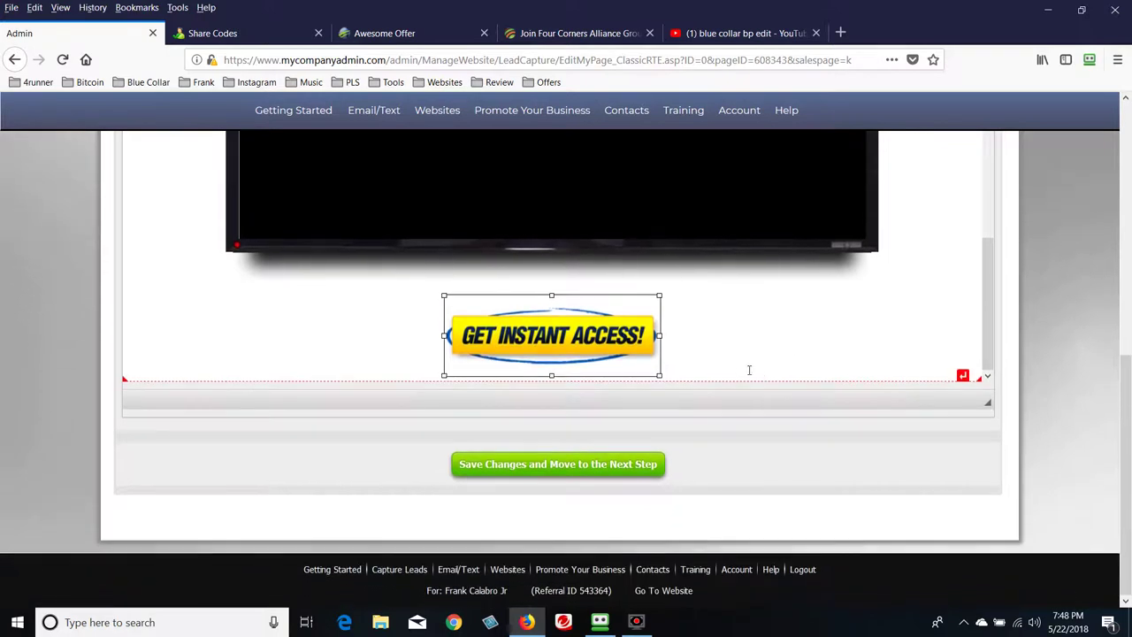
{"action": "left_click", "coordinate": [739, 365]}
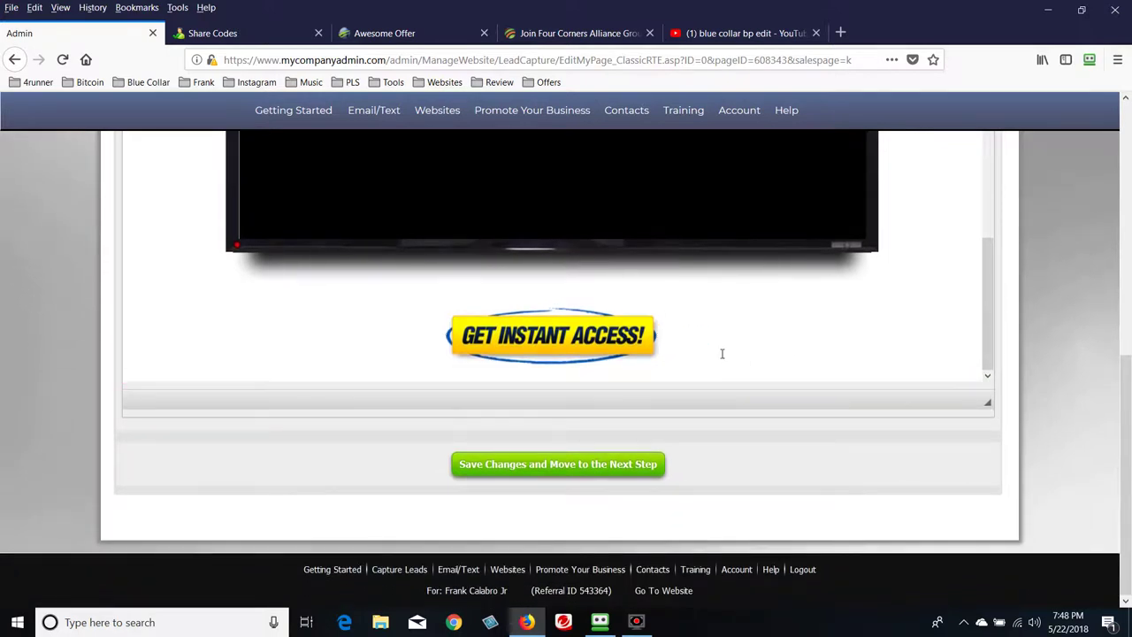
{"action": "key", "text": "Return"}
{"action": "key", "text": "Return"}
{"action": "key", "text": "Return"}
{"action": "key", "text": "Return"}
{"action": "key", "text": "Return"}
{"action": "key", "text": "Return"}
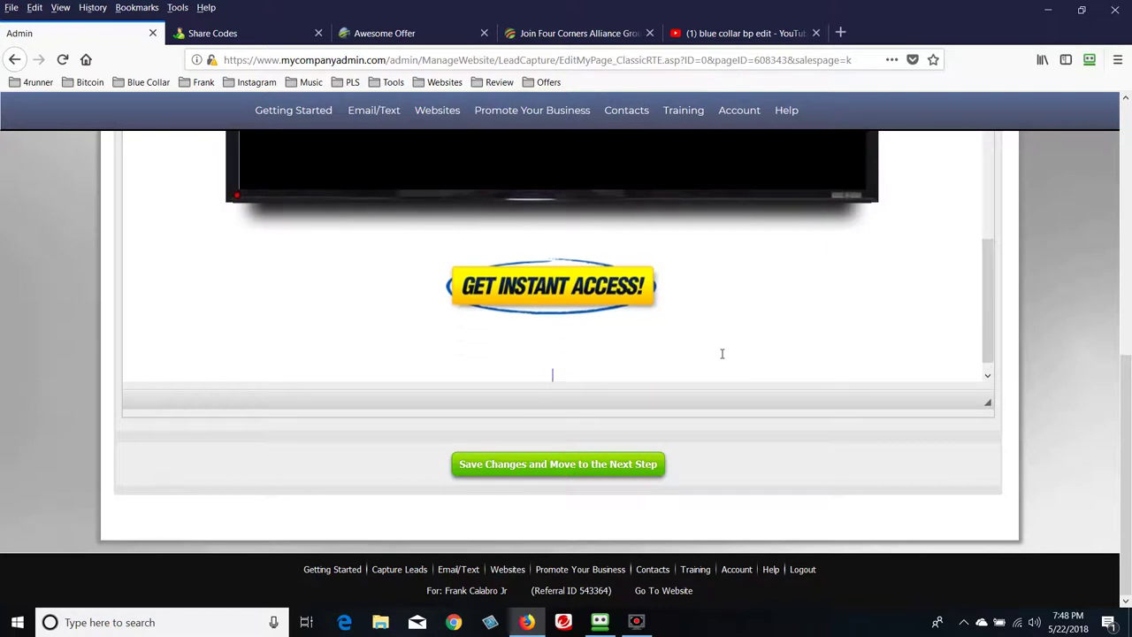
{"action": "key", "text": "Return"}
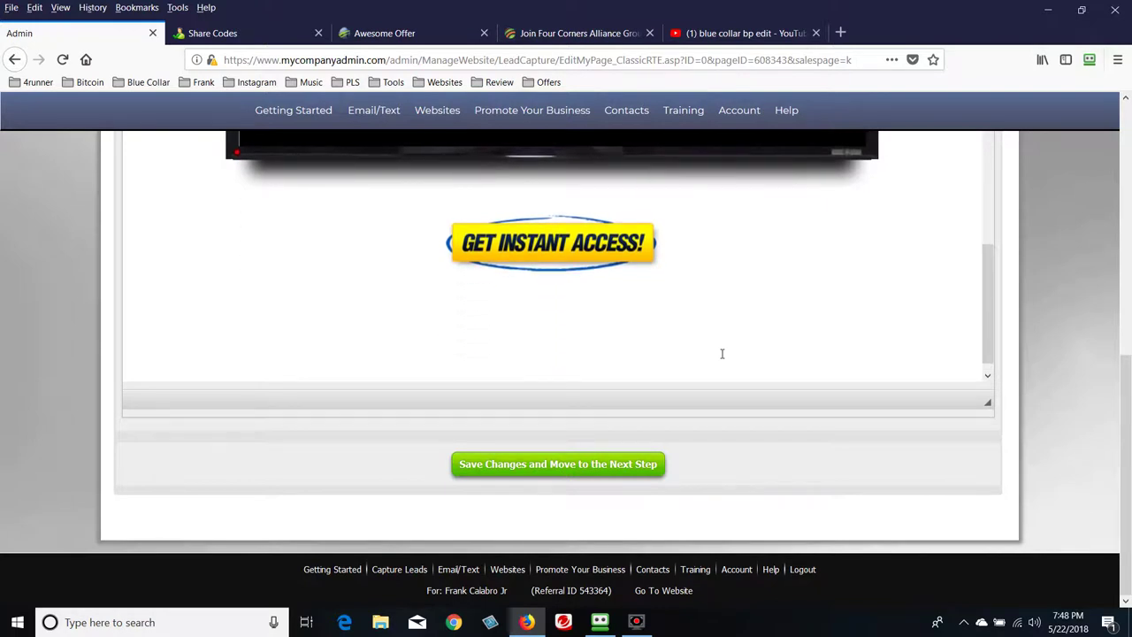
Make the GET INSTANT ACCESS button image slightly bigger again
{"action": "scroll", "coordinate": [735, 352], "scroll_direction": "up", "scroll_amount": 2}
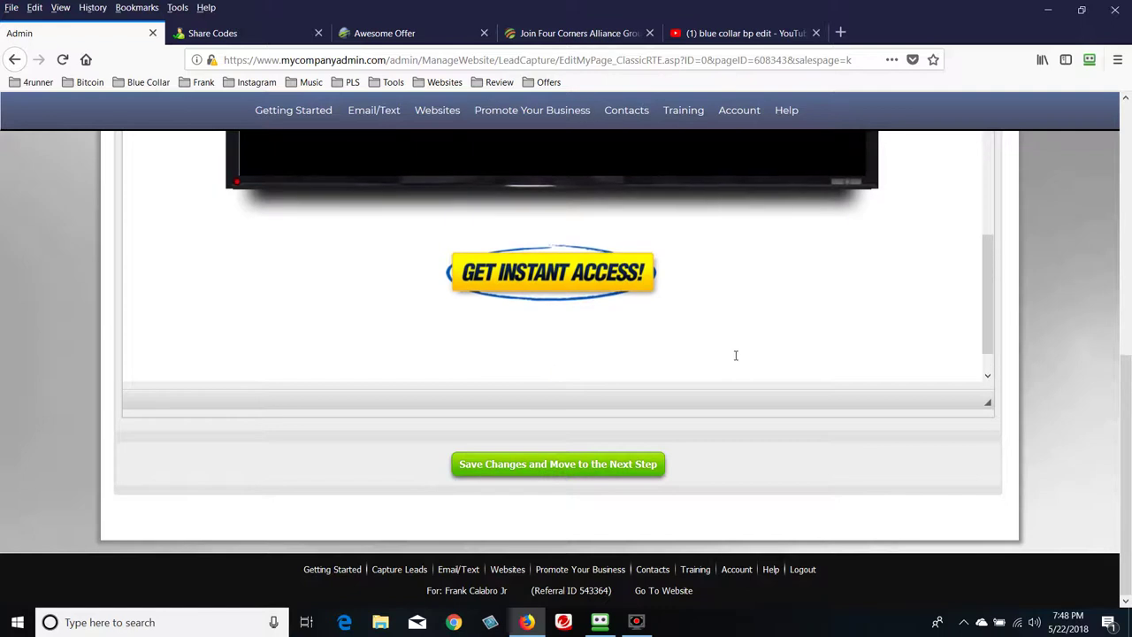
{"action": "scroll", "coordinate": [637, 351], "scroll_direction": "down", "scroll_amount": 2}
{"action": "left_click", "coordinate": [583, 255]}
{"action": "left_click_drag", "start_coordinate": [659, 284], "coordinate": [685, 302]}
{"action": "left_click", "coordinate": [824, 317]}
Save the page changes and move to the next step
{"action": "scroll", "coordinate": [821, 321], "scroll_direction": "up", "scroll_amount": 3}
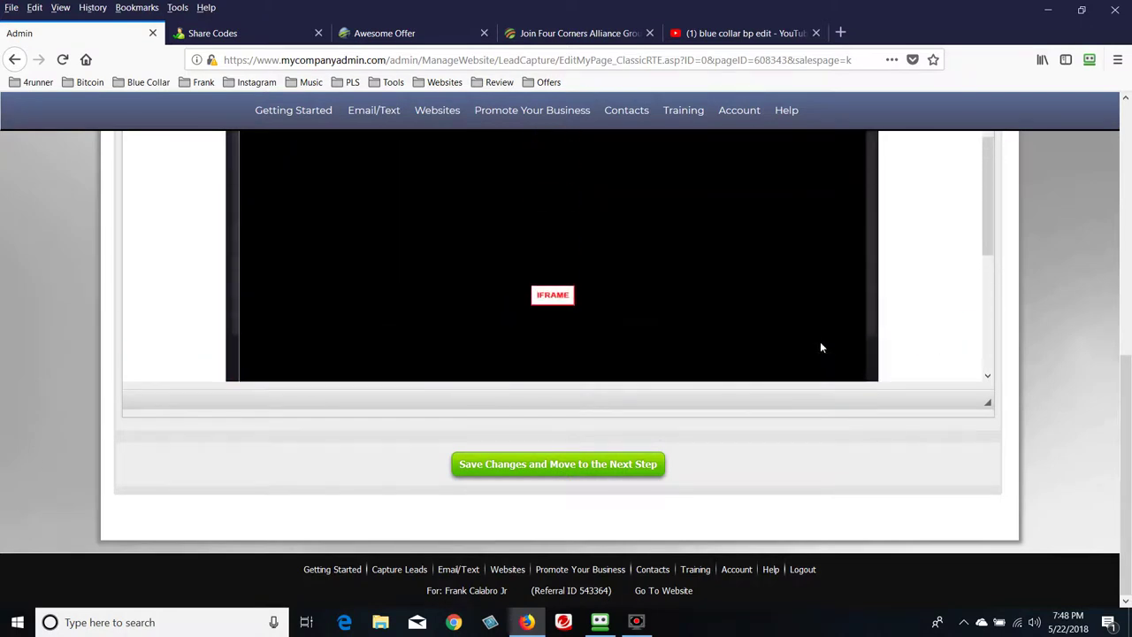
{"action": "scroll", "coordinate": [707, 310], "scroll_direction": "up", "scroll_amount": 3}
{"action": "scroll", "coordinate": [786, 314], "scroll_direction": "up", "scroll_amount": 2}
{"action": "scroll", "coordinate": [787, 306], "scroll_direction": "up", "scroll_amount": 1}
{"action": "scroll", "coordinate": [584, 240], "scroll_direction": "down", "scroll_amount": 10}
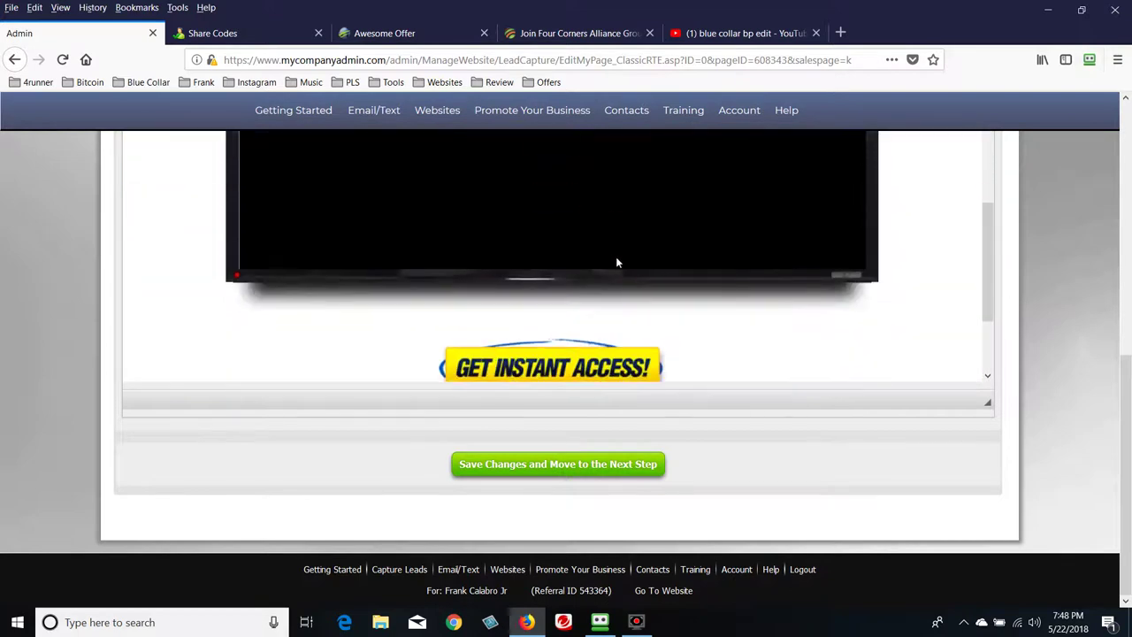
{"action": "left_click", "coordinate": [567, 467]}
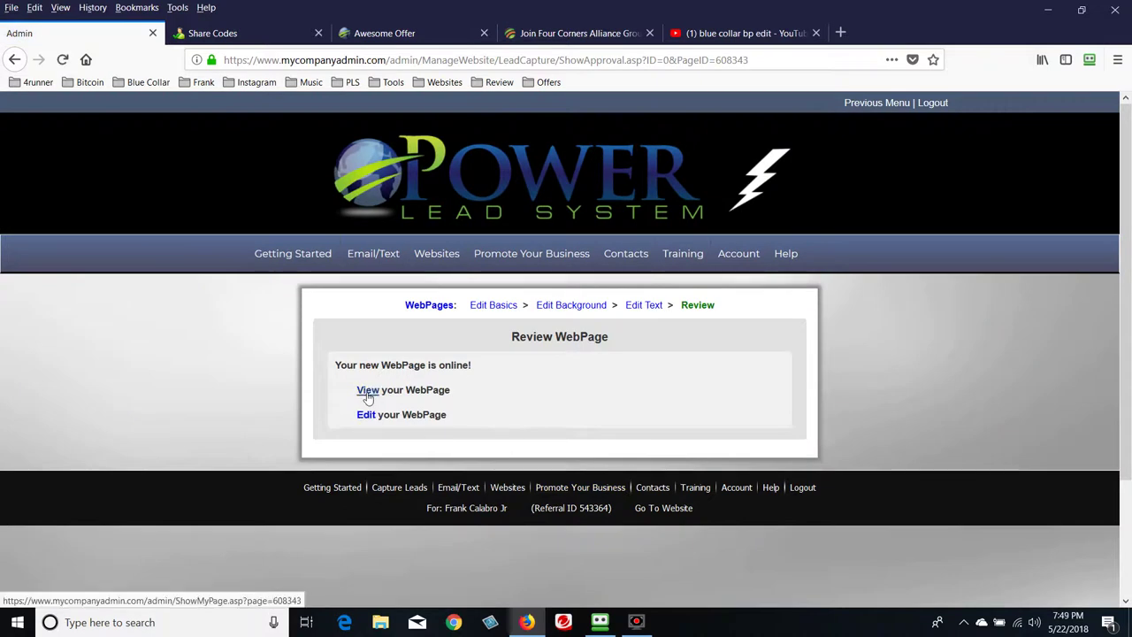
Open the published Best Offer page live without opting in and pause its video
{"action": "left_click", "coordinate": [368, 398]}
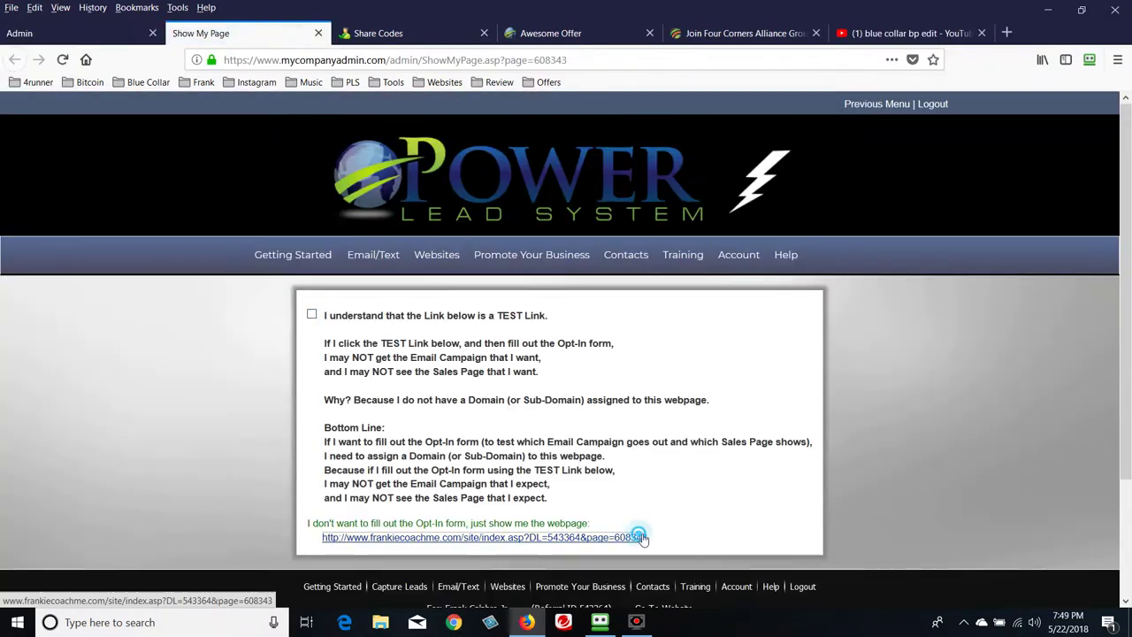
{"action": "left_click", "coordinate": [645, 538]}
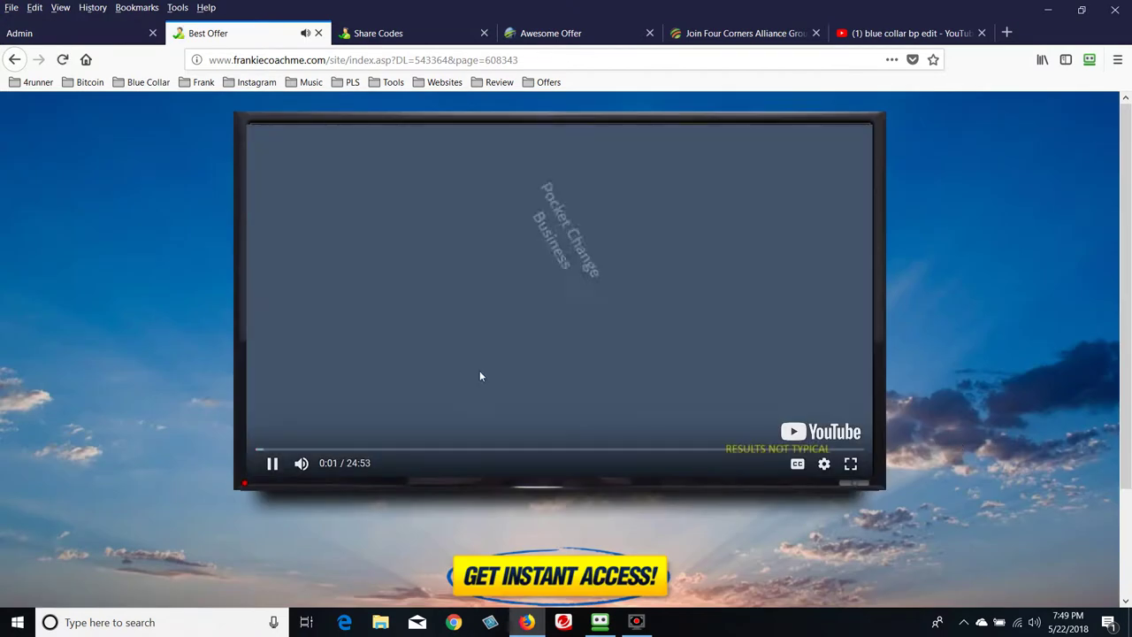
{"action": "left_click", "coordinate": [483, 365]}
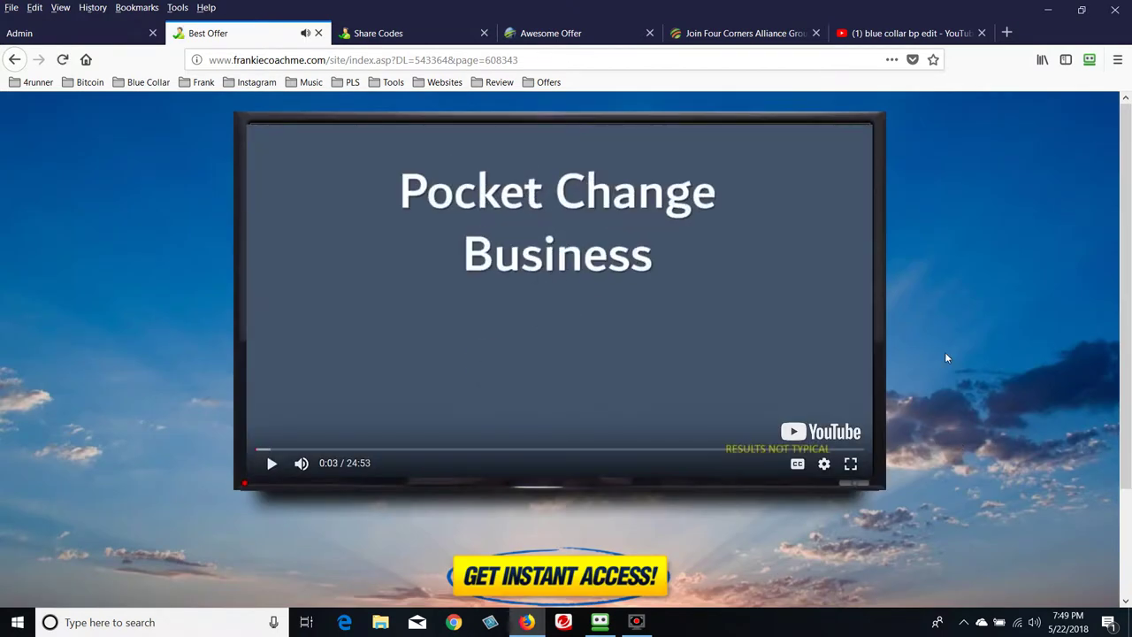
{"action": "scroll", "coordinate": [483, 365], "scroll_direction": "down", "scroll_amount": 2}
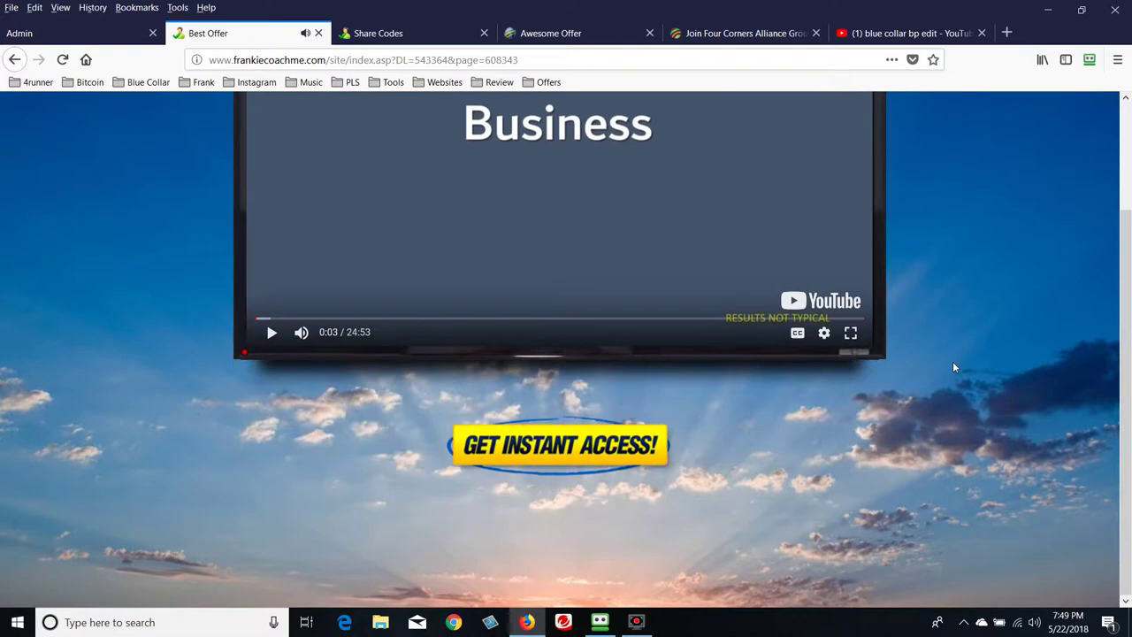
Test that GET INSTANT ACCESS opens the Four Corners join page, then close that page
{"action": "left_click", "coordinate": [546, 453]}
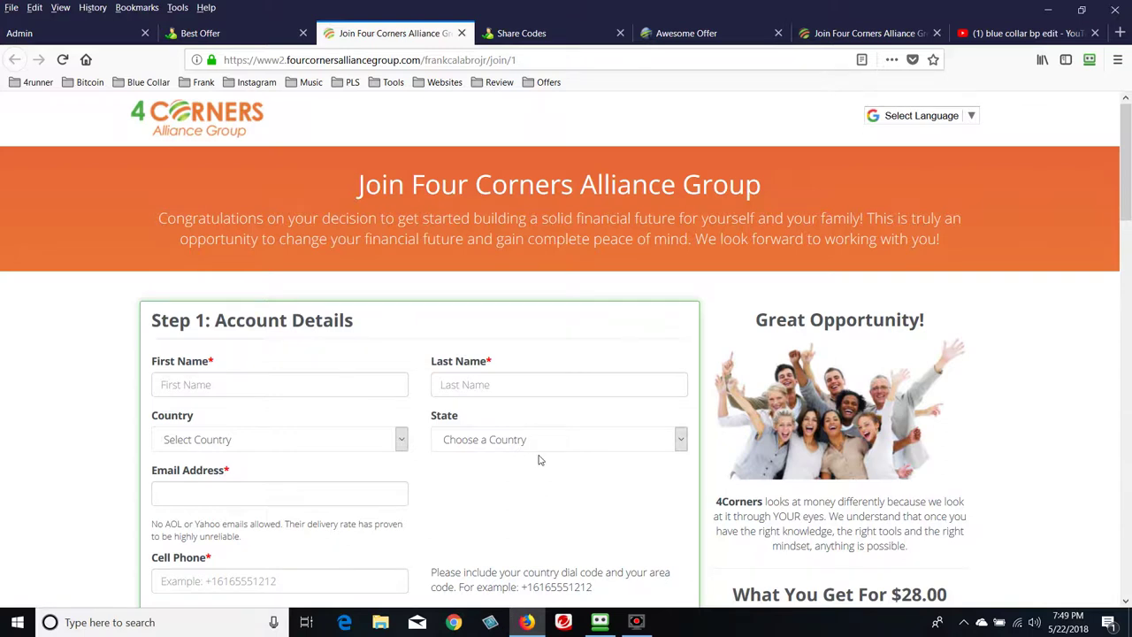
{"action": "scroll", "coordinate": [451, 462], "scroll_direction": "down", "scroll_amount": 5}
{"action": "scroll", "coordinate": [425, 469], "scroll_direction": "down", "scroll_amount": 5}
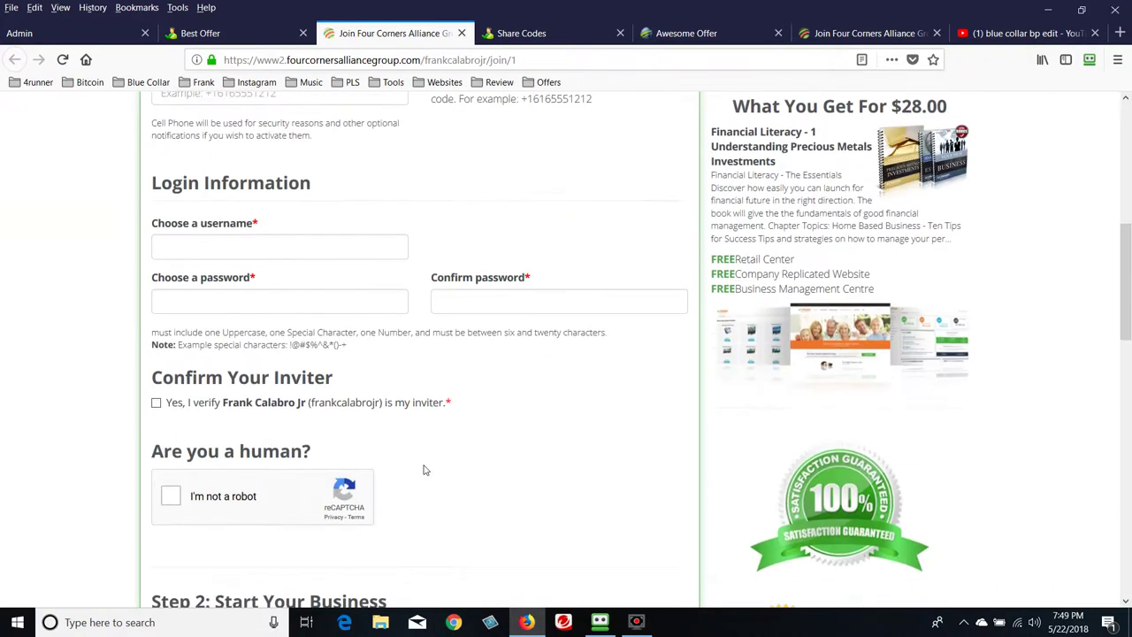
{"action": "scroll", "coordinate": [424, 470], "scroll_direction": "up", "scroll_amount": 10}
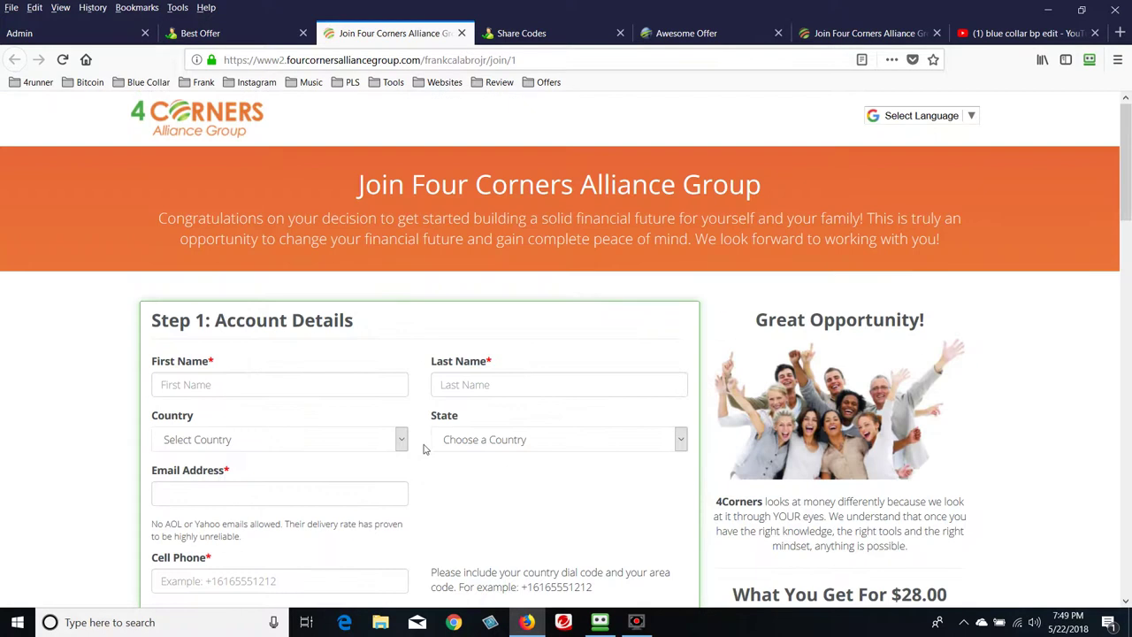
{"action": "left_click", "coordinate": [461, 33]}
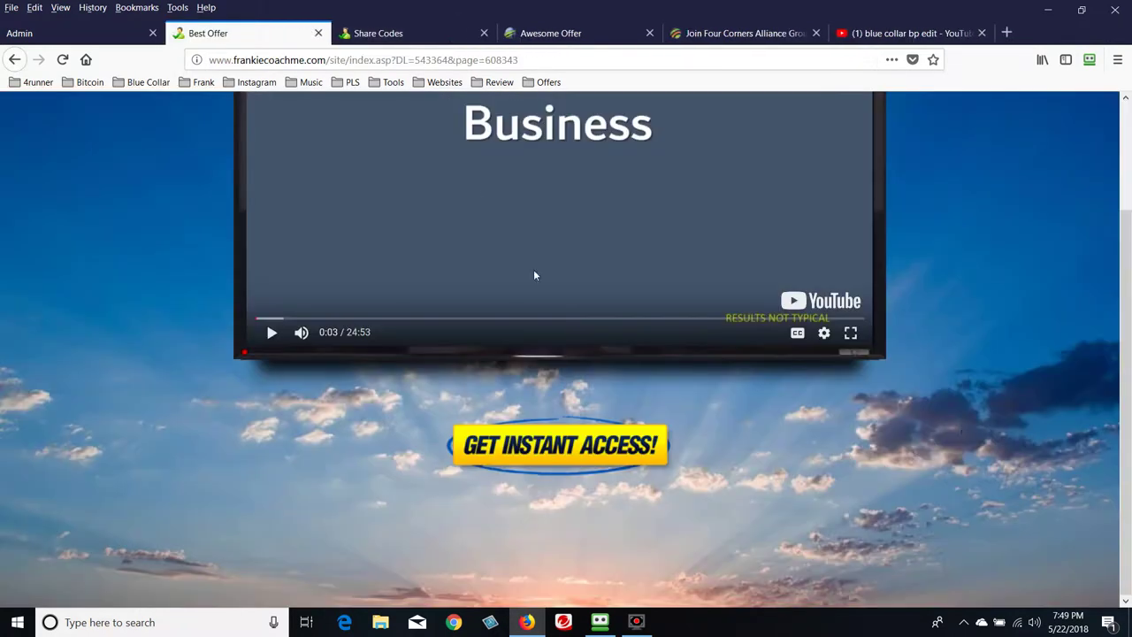
{"action": "scroll", "coordinate": [1003, 440], "scroll_direction": "up", "scroll_amount": 3}
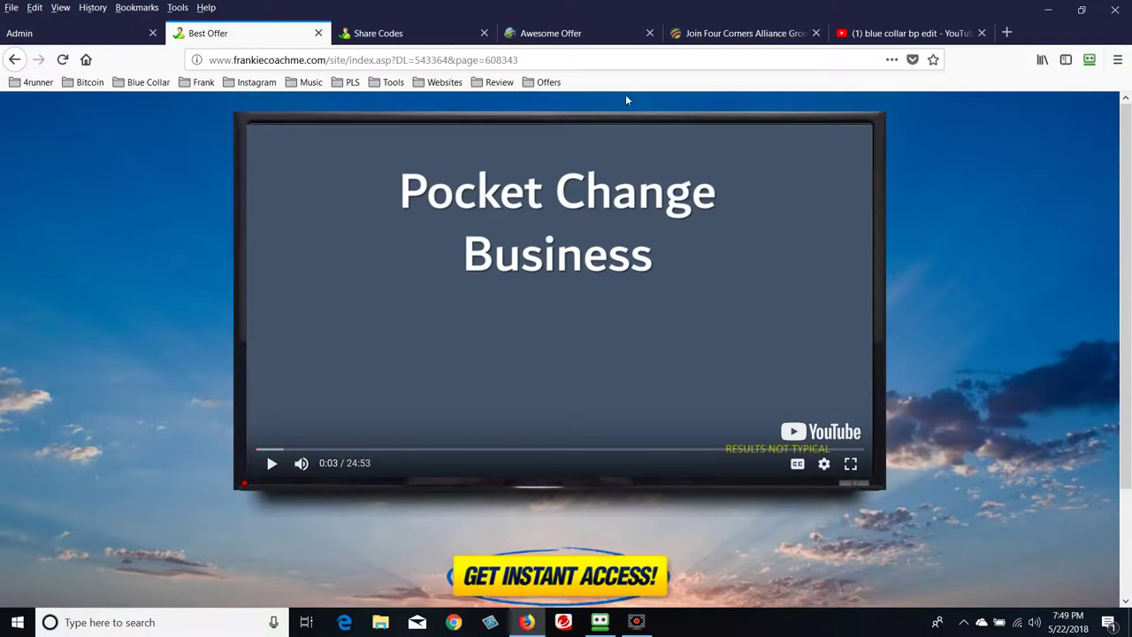
{"action": "scroll", "coordinate": [643, 284], "scroll_direction": "down", "scroll_amount": 3}
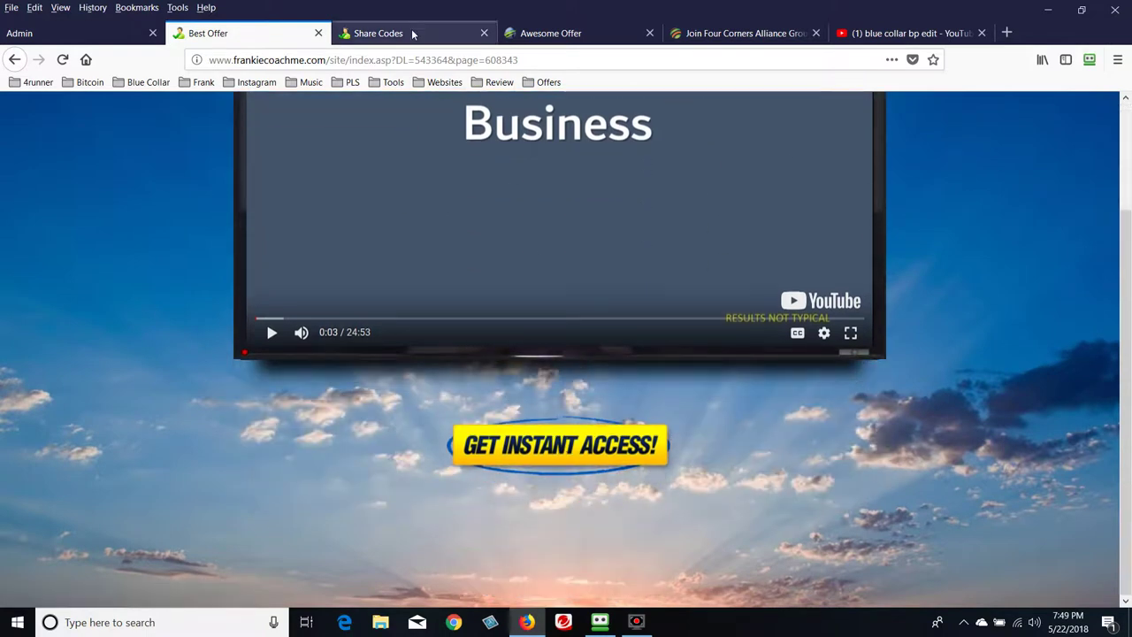
{"action": "scroll", "coordinate": [1023, 426], "scroll_direction": "up", "scroll_amount": 3}
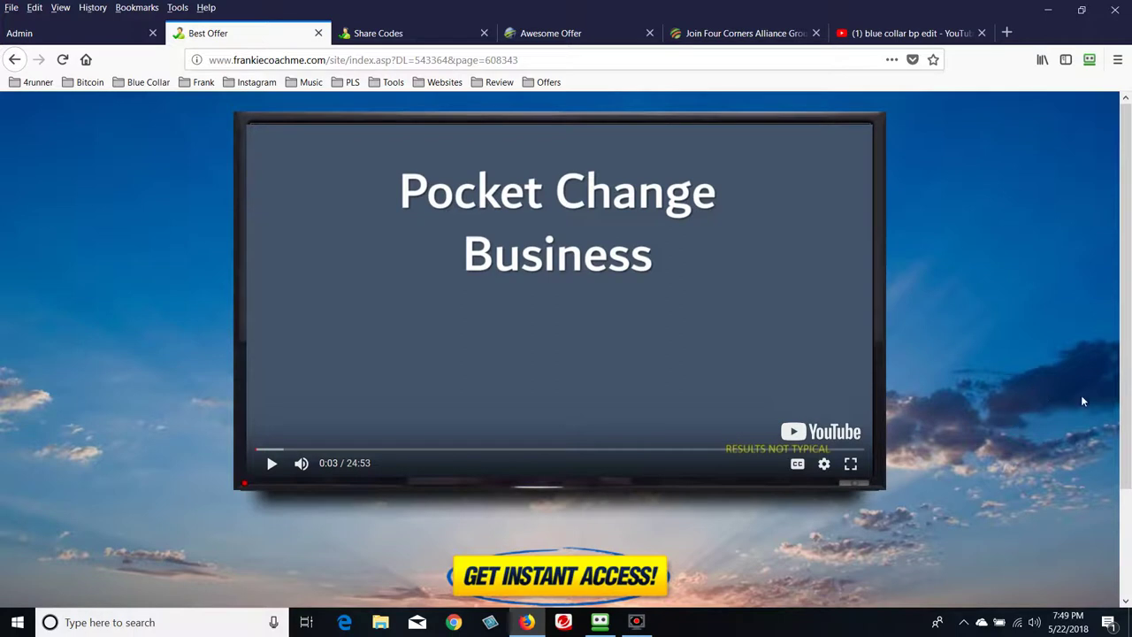
Return to the admin page and open the list of webpages available to copy
{"action": "left_click", "coordinate": [87, 32]}
{"action": "mouse_move", "coordinate": [456, 257]}
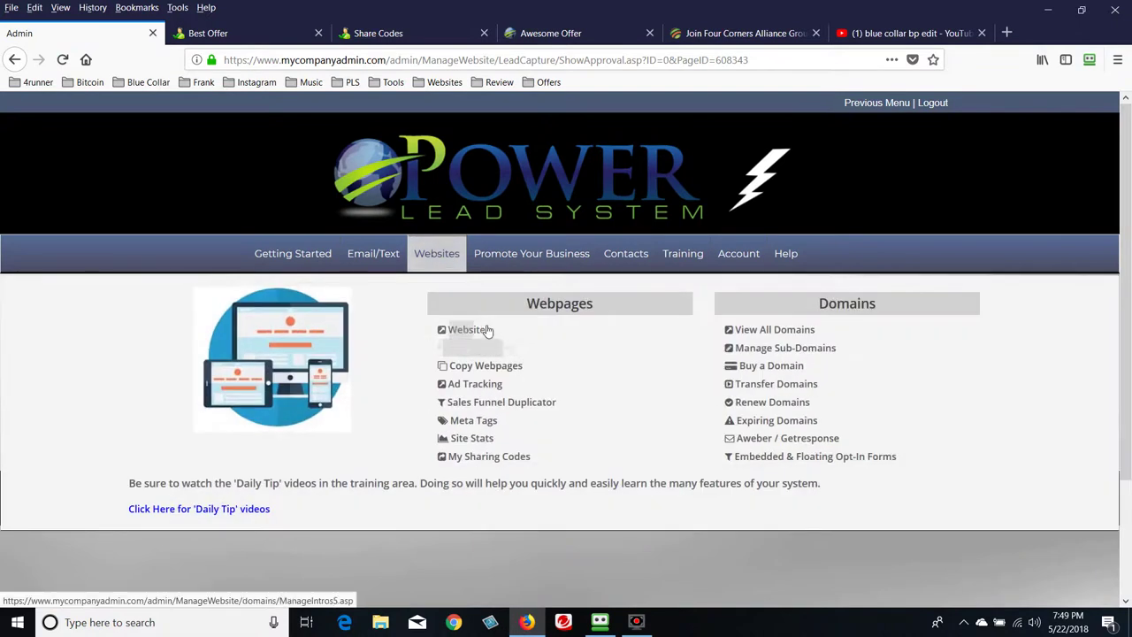
{"action": "left_click", "coordinate": [494, 368]}
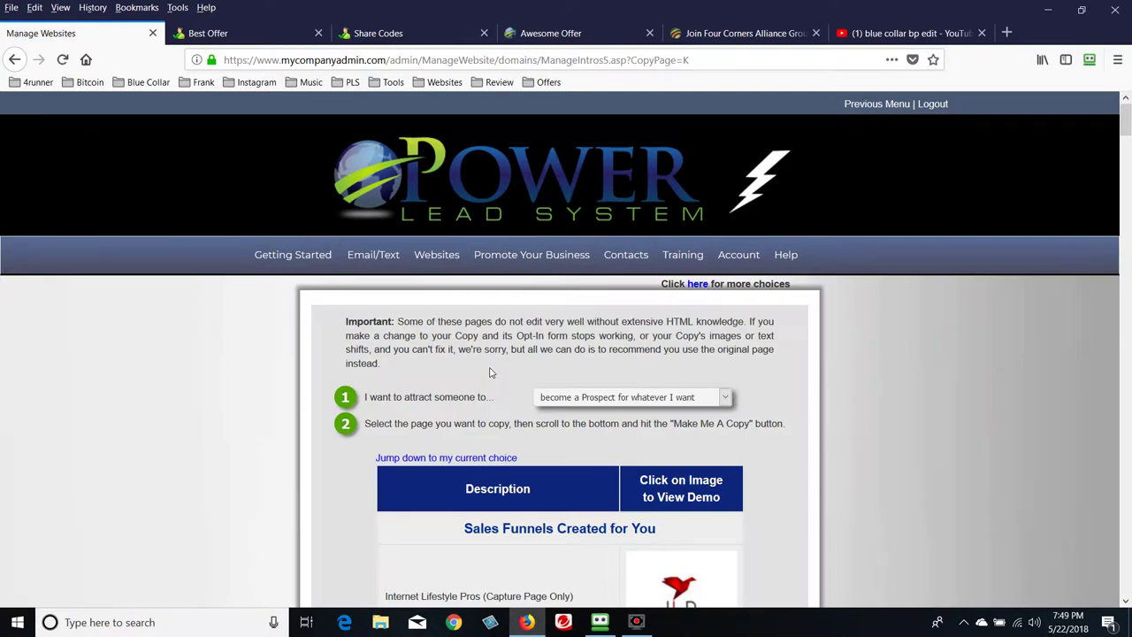
{"action": "scroll", "coordinate": [644, 354], "scroll_direction": "down", "scroll_amount": 4}
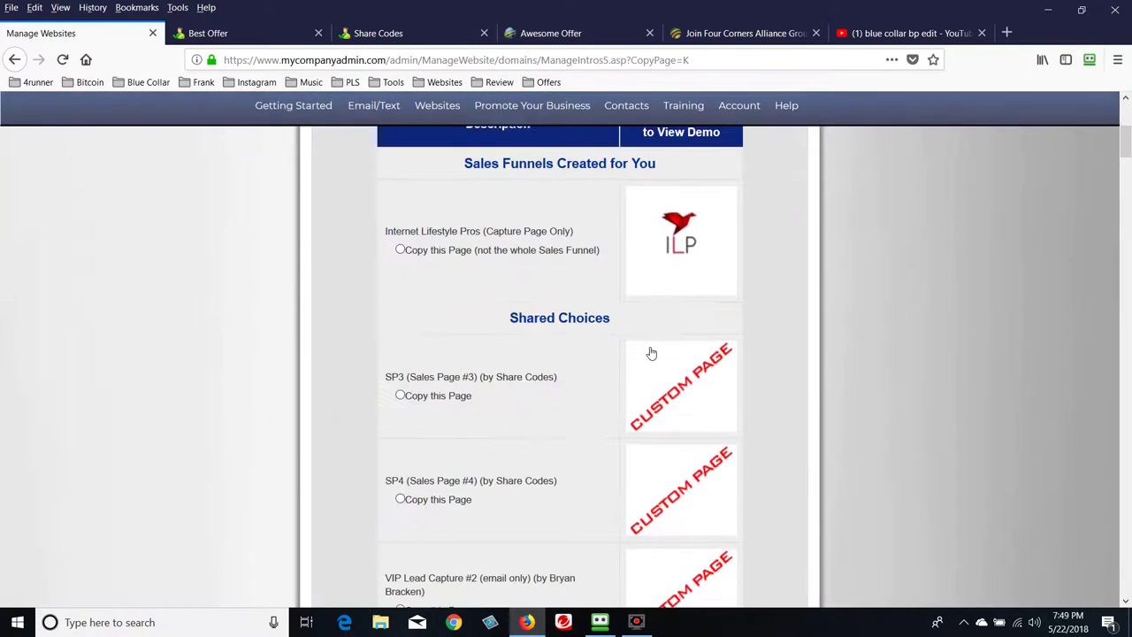
{"action": "scroll", "coordinate": [652, 354], "scroll_direction": "up", "scroll_amount": 5}
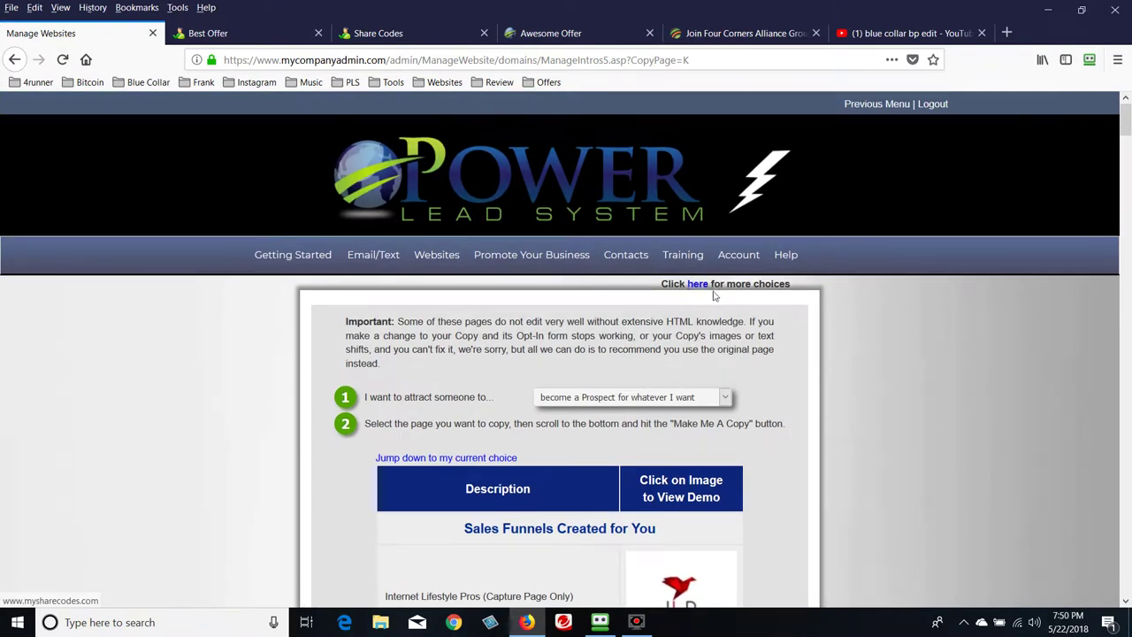
Look up the capture pages and their share codes in the other tab
{"action": "left_click", "coordinate": [391, 34]}
{"action": "left_click", "coordinate": [446, 248]}
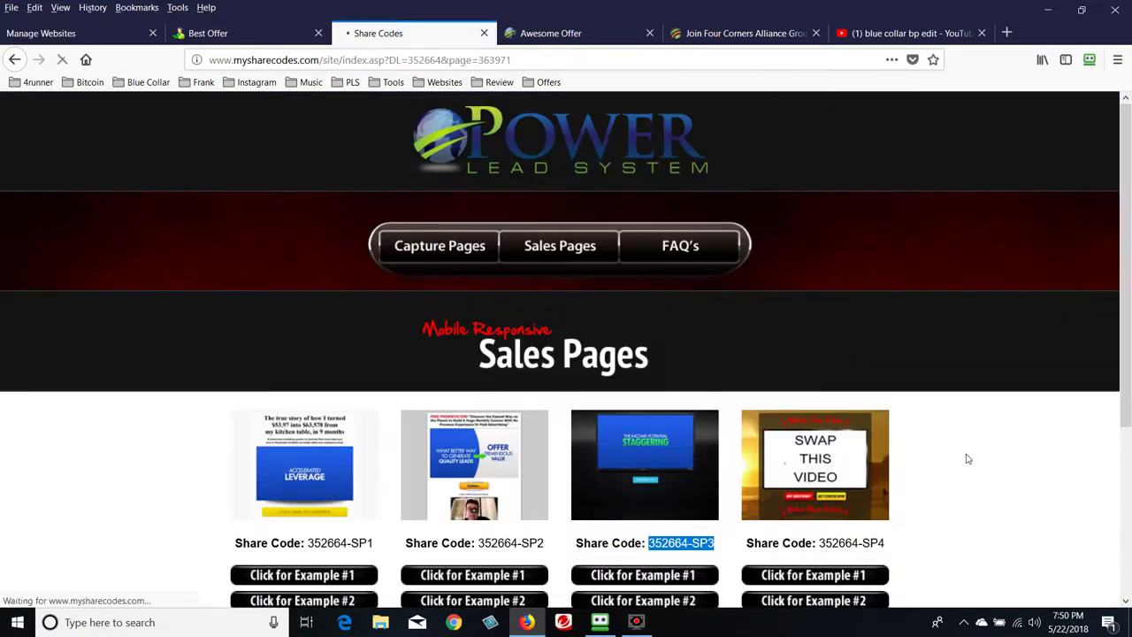
{"action": "scroll", "coordinate": [938, 437], "scroll_direction": "down", "scroll_amount": 4}
{"action": "scroll", "coordinate": [939, 437], "scroll_direction": "down", "scroll_amount": 1}
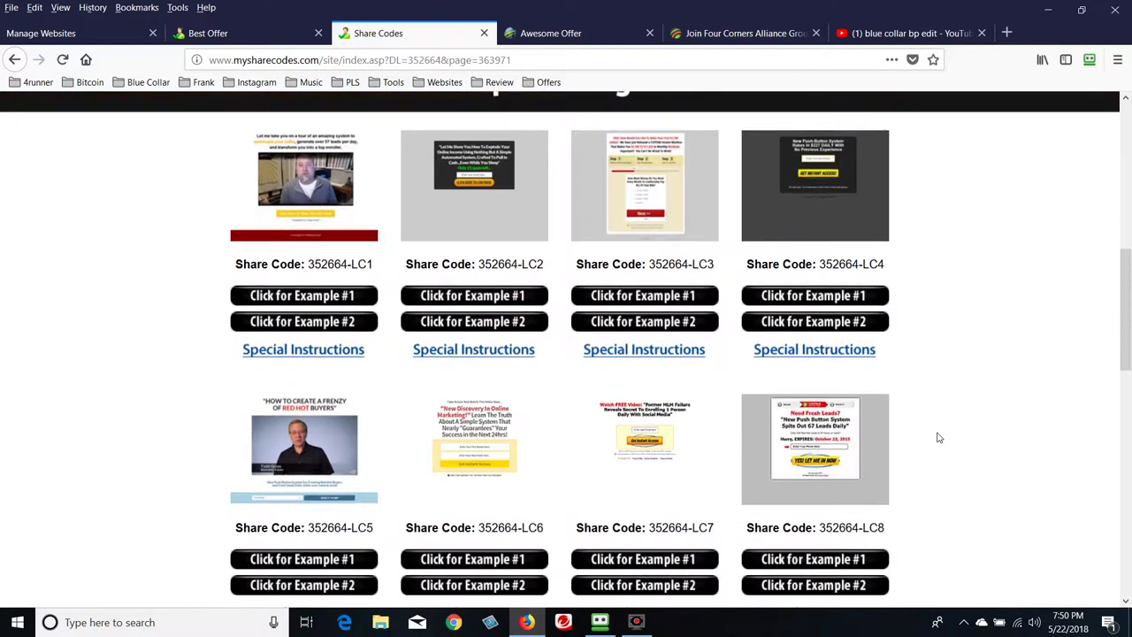
{"action": "scroll", "coordinate": [939, 439], "scroll_direction": "down", "scroll_amount": 4}
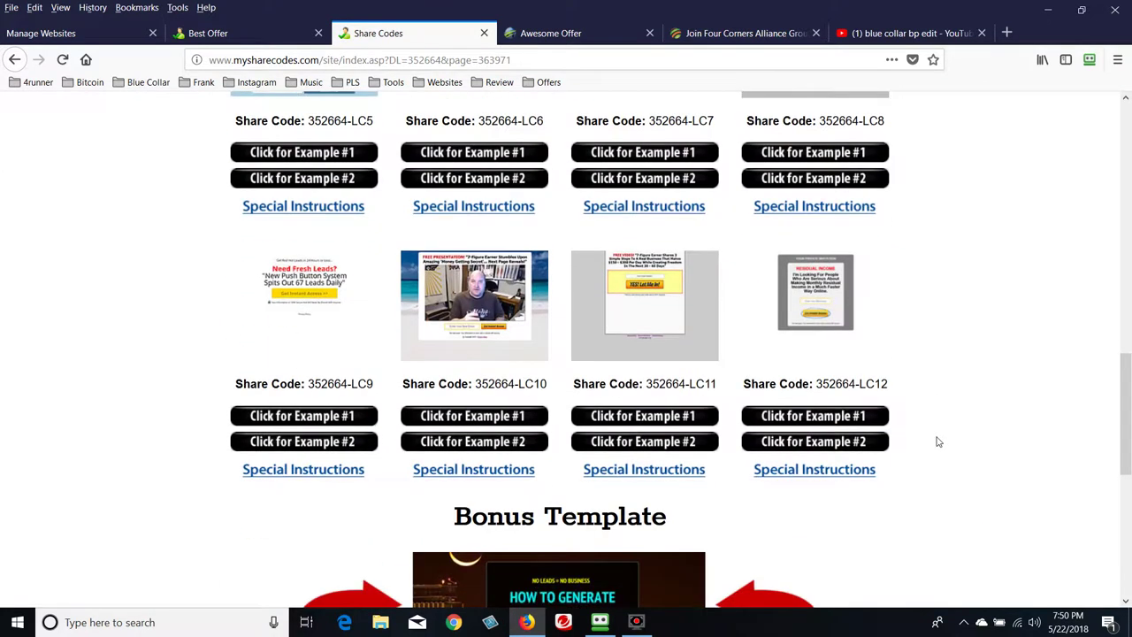
{"action": "scroll", "coordinate": [925, 434], "scroll_direction": "up", "scroll_amount": 10}
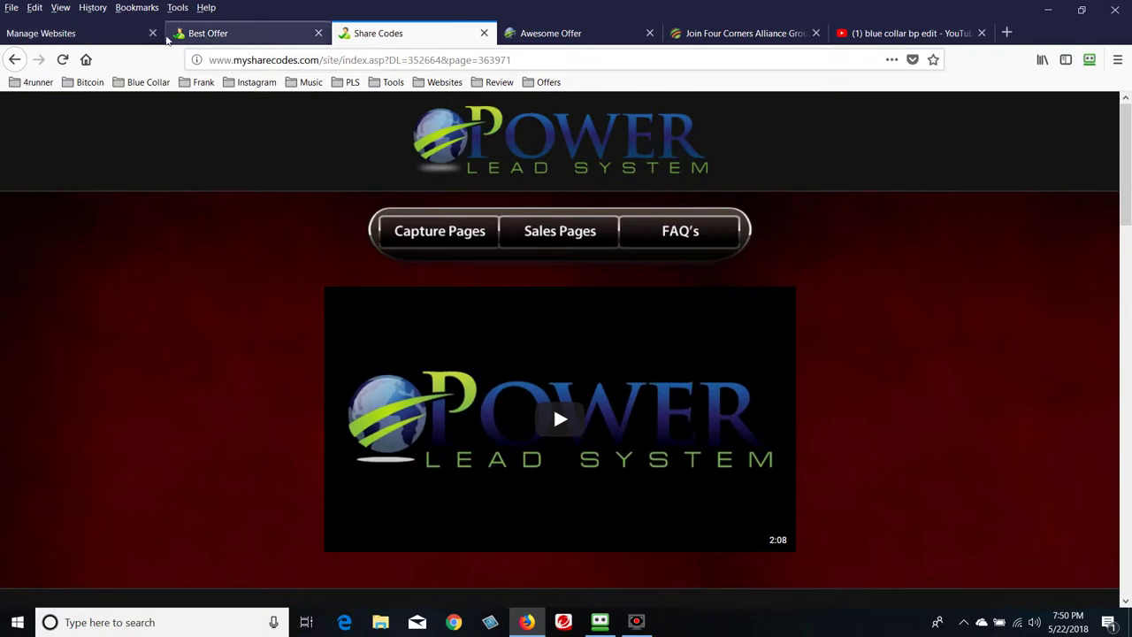
Browse the copy list and choose the email-only version of Any Company: Lead Capture #03
{"action": "left_click", "coordinate": [121, 35]}
{"action": "scroll", "coordinate": [859, 391], "scroll_direction": "down", "scroll_amount": 5}
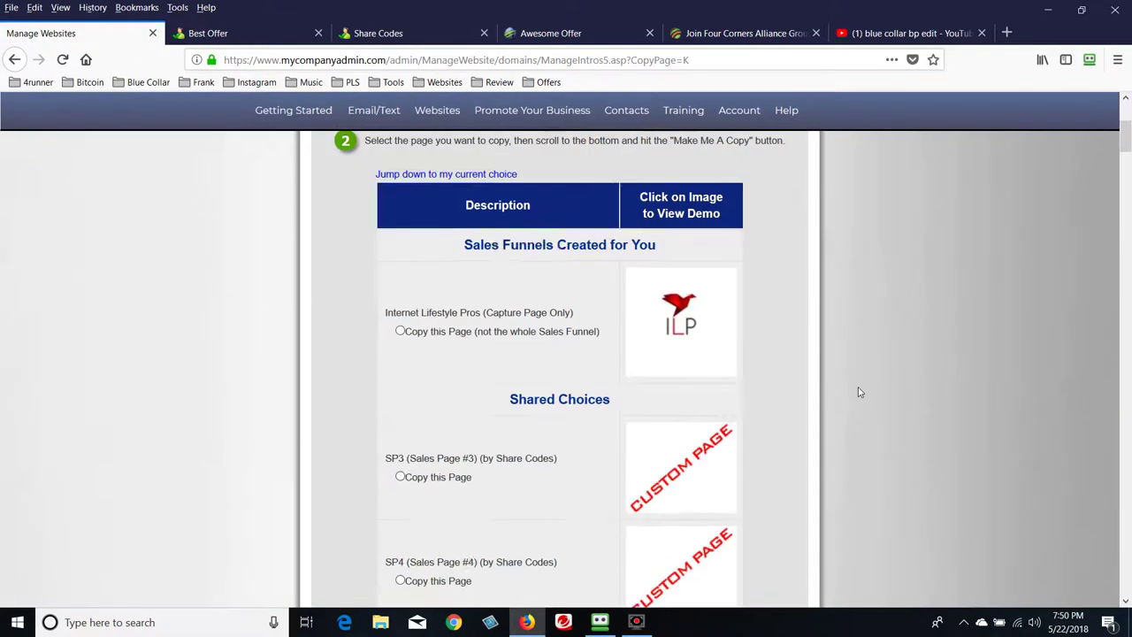
{"action": "scroll", "coordinate": [828, 398], "scroll_direction": "down", "scroll_amount": 4}
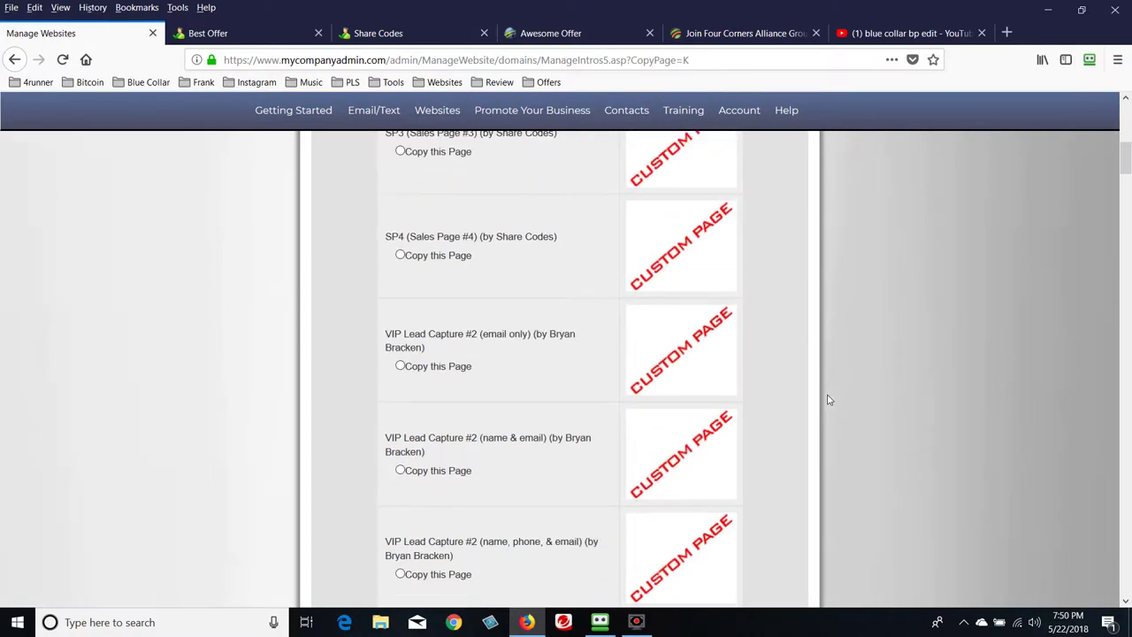
{"action": "scroll", "coordinate": [829, 403], "scroll_direction": "down", "scroll_amount": 6}
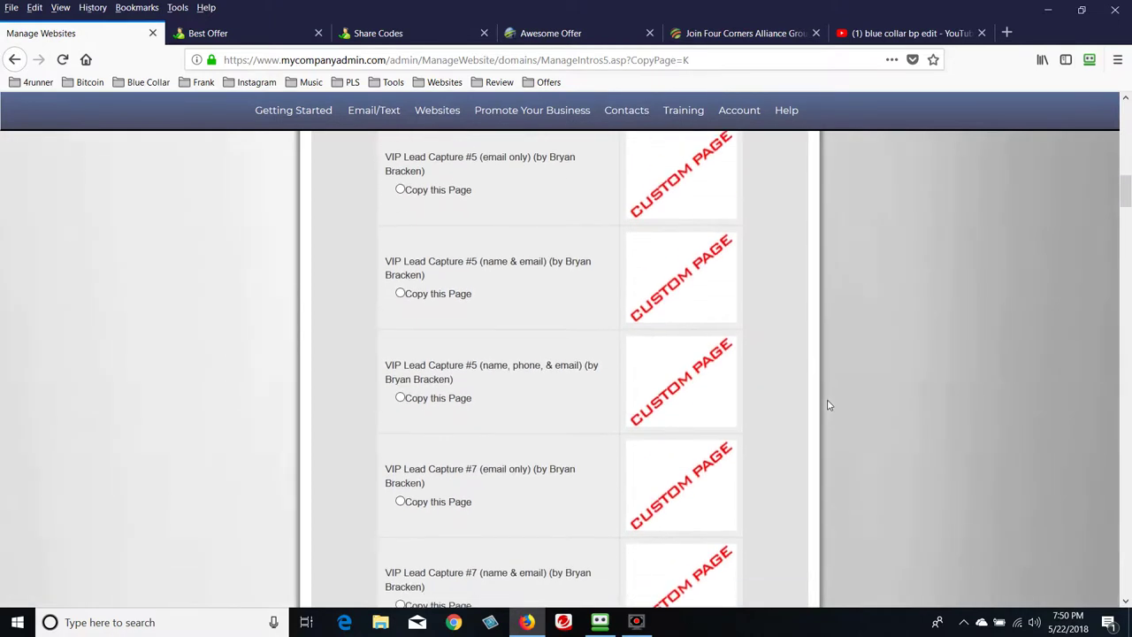
{"action": "scroll", "coordinate": [829, 405], "scroll_direction": "down", "scroll_amount": 6}
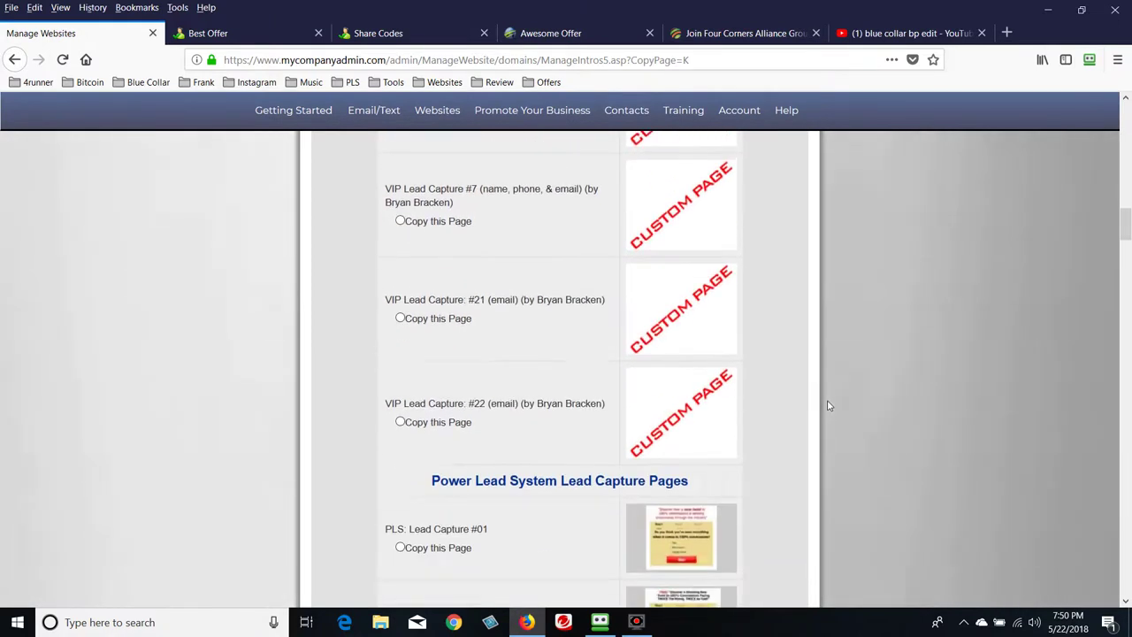
{"action": "scroll", "coordinate": [829, 408], "scroll_direction": "down", "scroll_amount": 5}
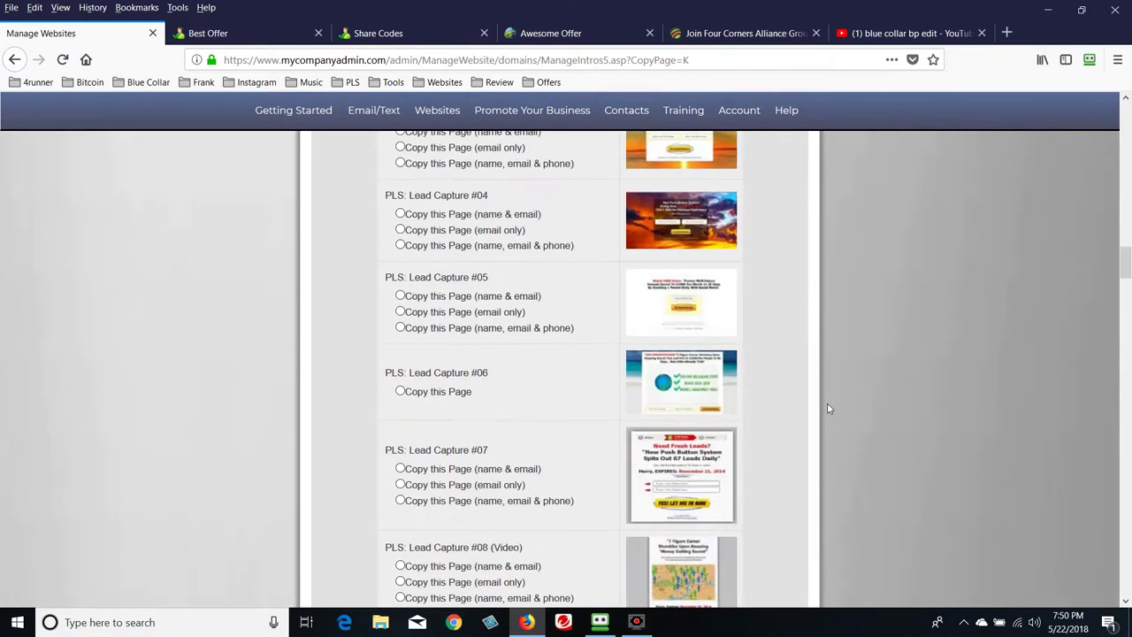
{"action": "scroll", "coordinate": [827, 408], "scroll_direction": "down", "scroll_amount": 10}
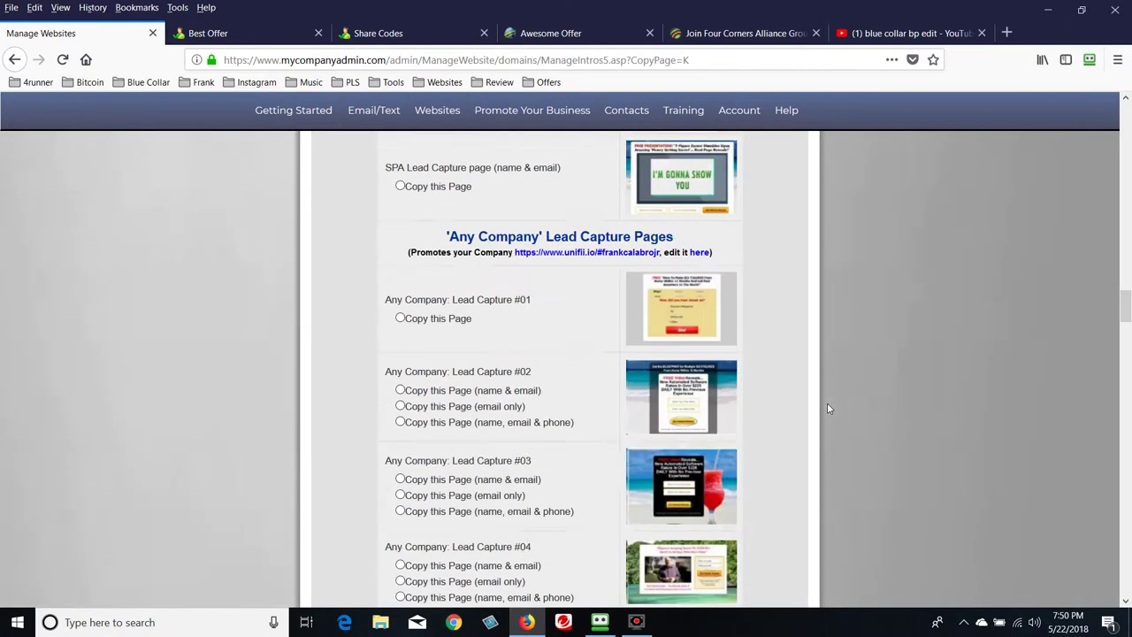
{"action": "scroll", "coordinate": [827, 411], "scroll_direction": "down", "scroll_amount": 12}
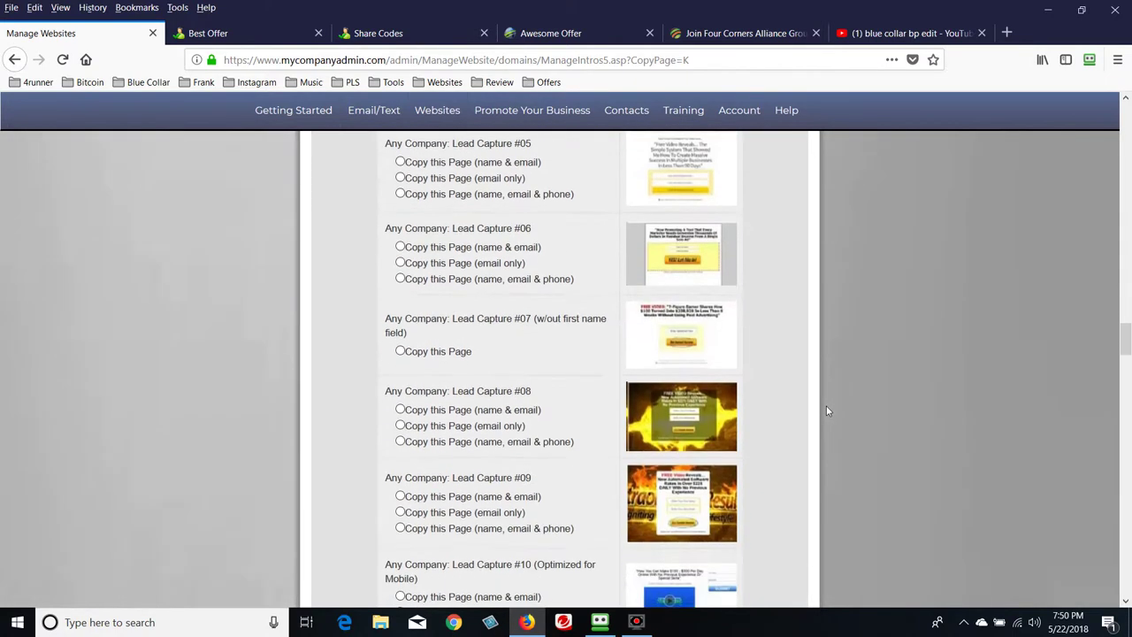
{"action": "scroll", "coordinate": [826, 409], "scroll_direction": "down", "scroll_amount": 12}
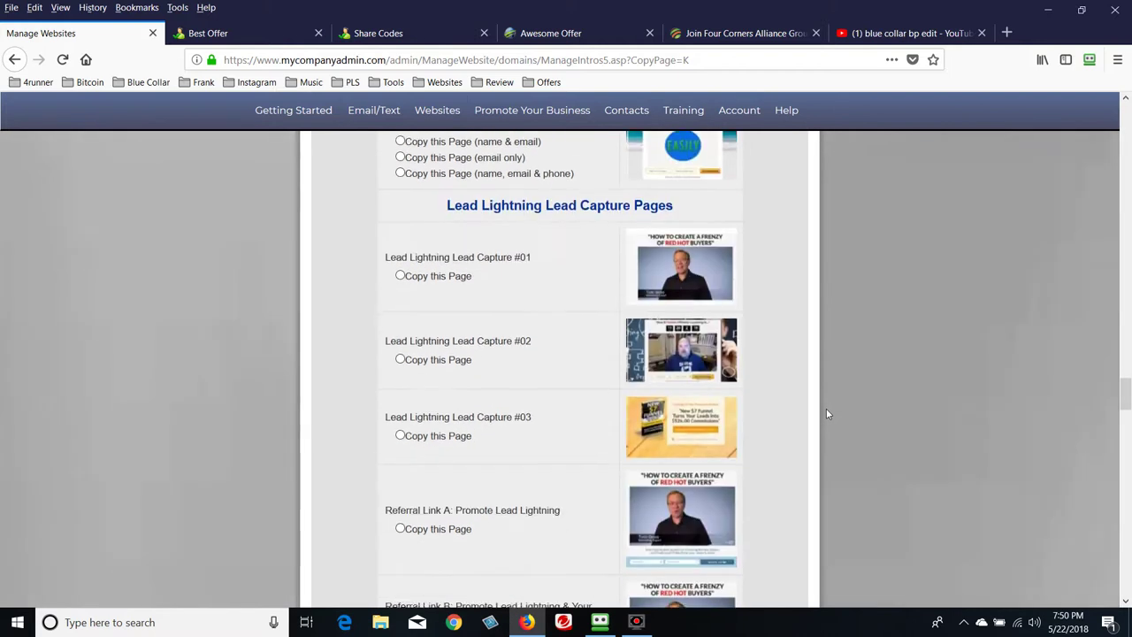
{"action": "scroll", "coordinate": [827, 408], "scroll_direction": "down", "scroll_amount": 7}
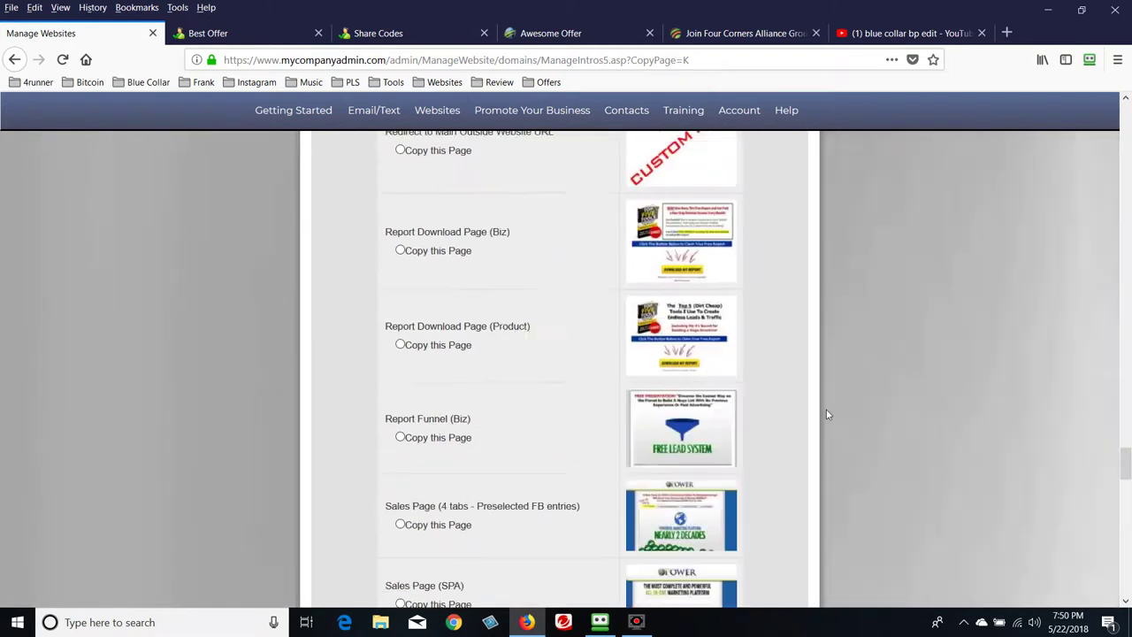
{"action": "scroll", "coordinate": [828, 417], "scroll_direction": "down", "scroll_amount": 7}
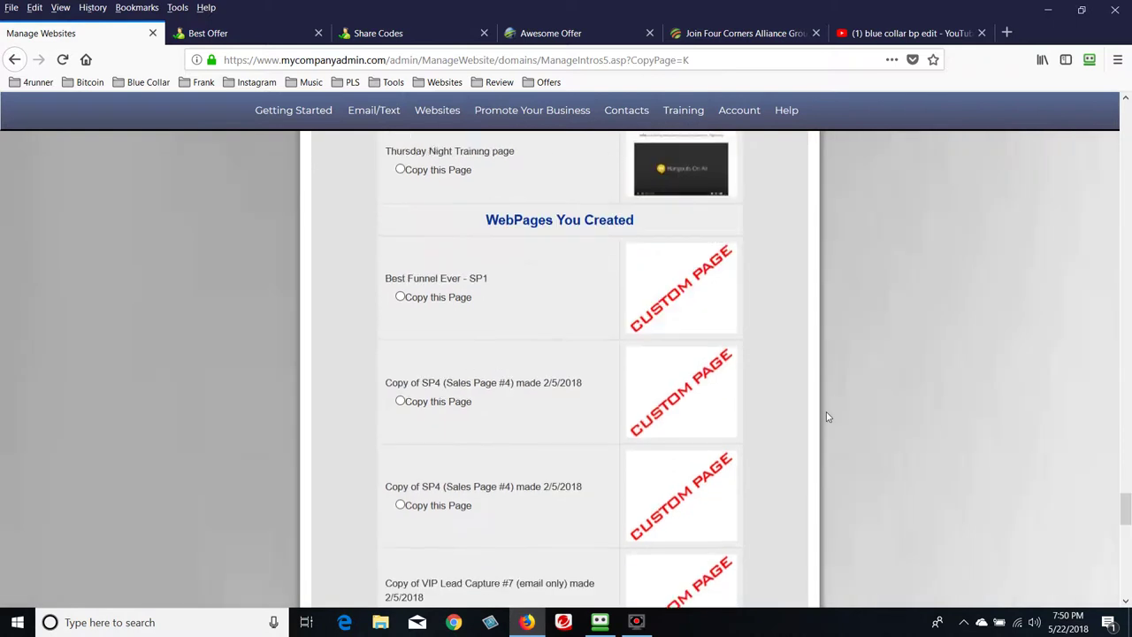
{"action": "scroll", "coordinate": [826, 420], "scroll_direction": "up", "scroll_amount": 18}
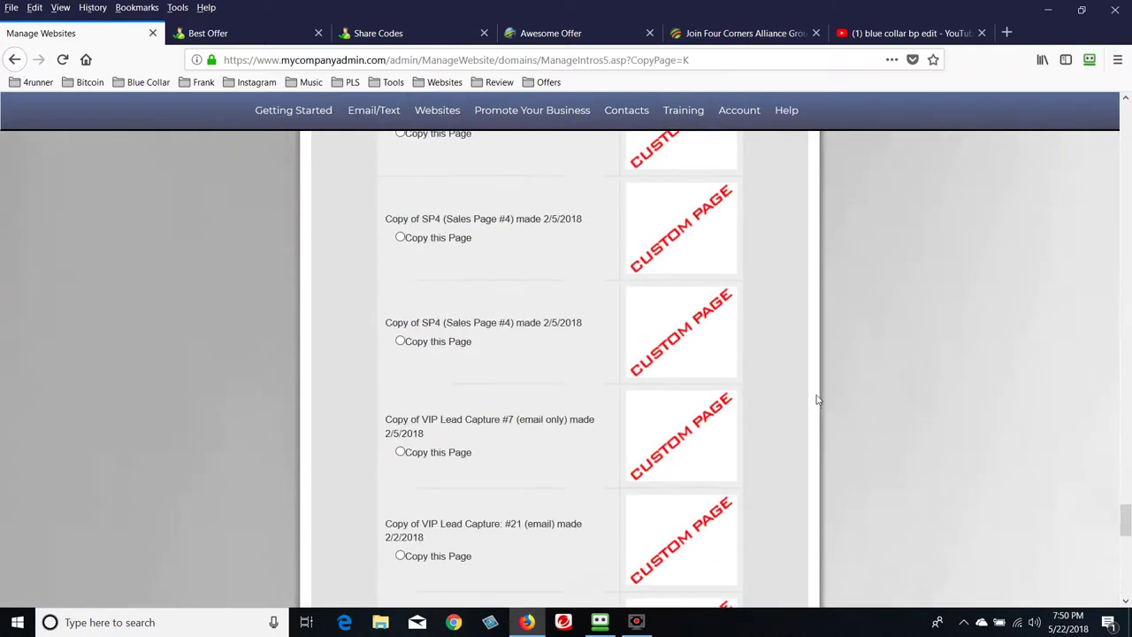
{"action": "scroll", "coordinate": [814, 394], "scroll_direction": "up", "scroll_amount": 15}
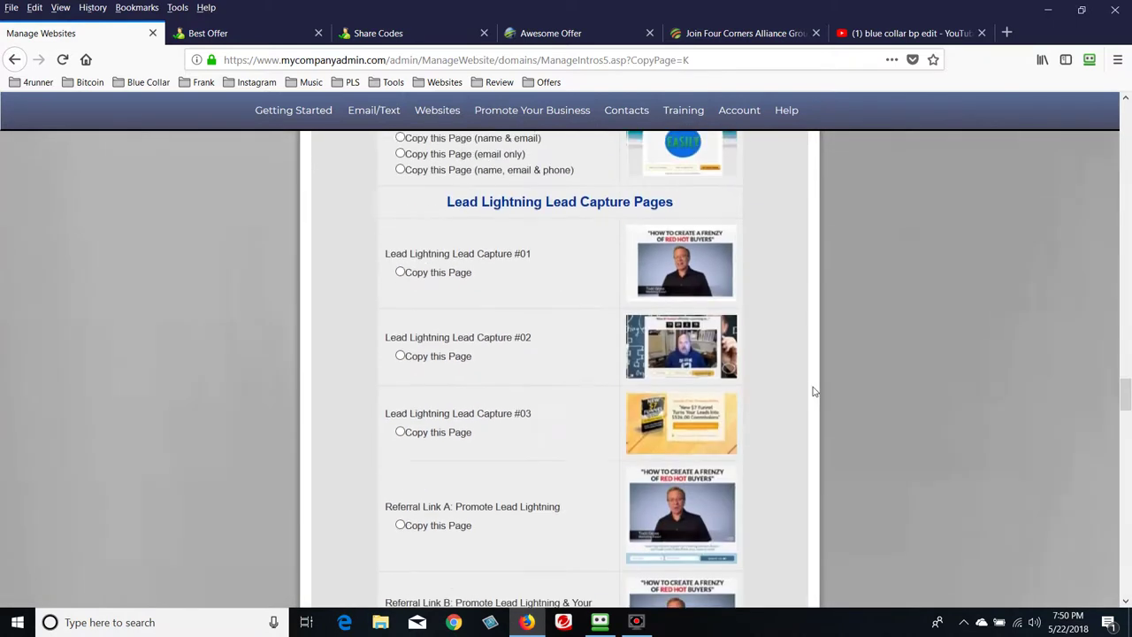
{"action": "scroll", "coordinate": [814, 395], "scroll_direction": "up", "scroll_amount": 5}
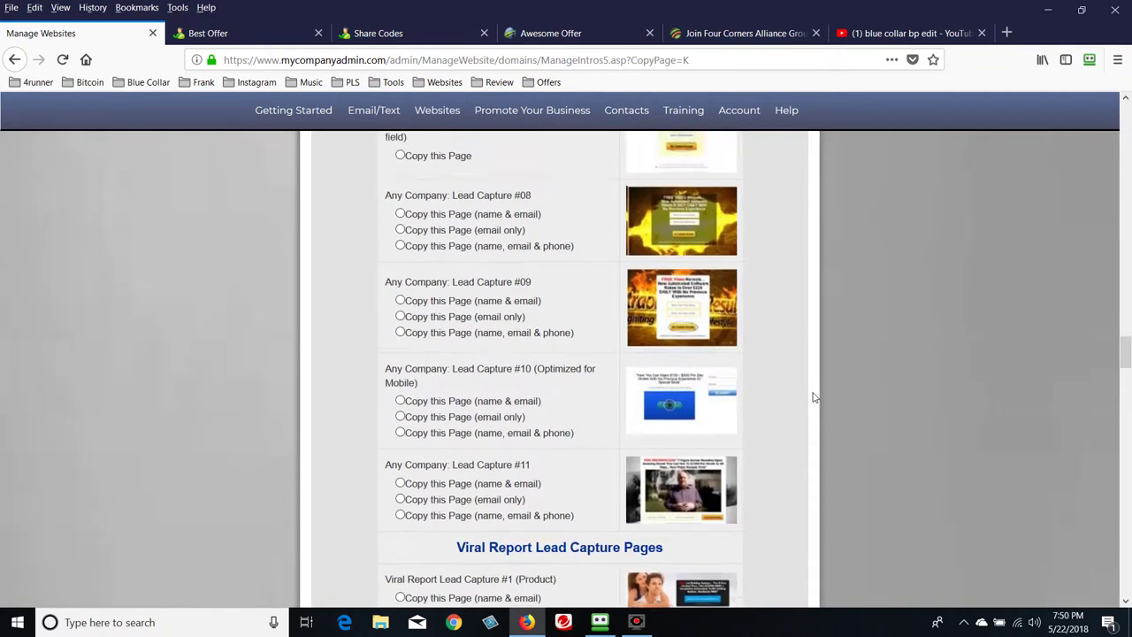
{"action": "scroll", "coordinate": [814, 399], "scroll_direction": "up", "scroll_amount": 5}
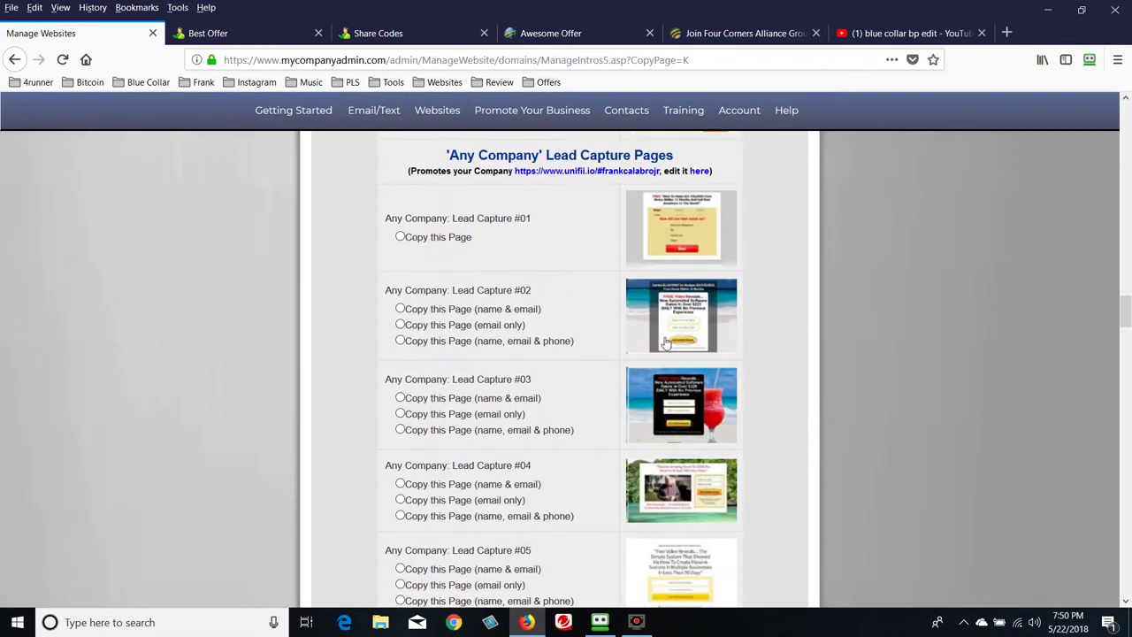
{"action": "scroll", "coordinate": [591, 344], "scroll_direction": "down", "scroll_amount": 1}
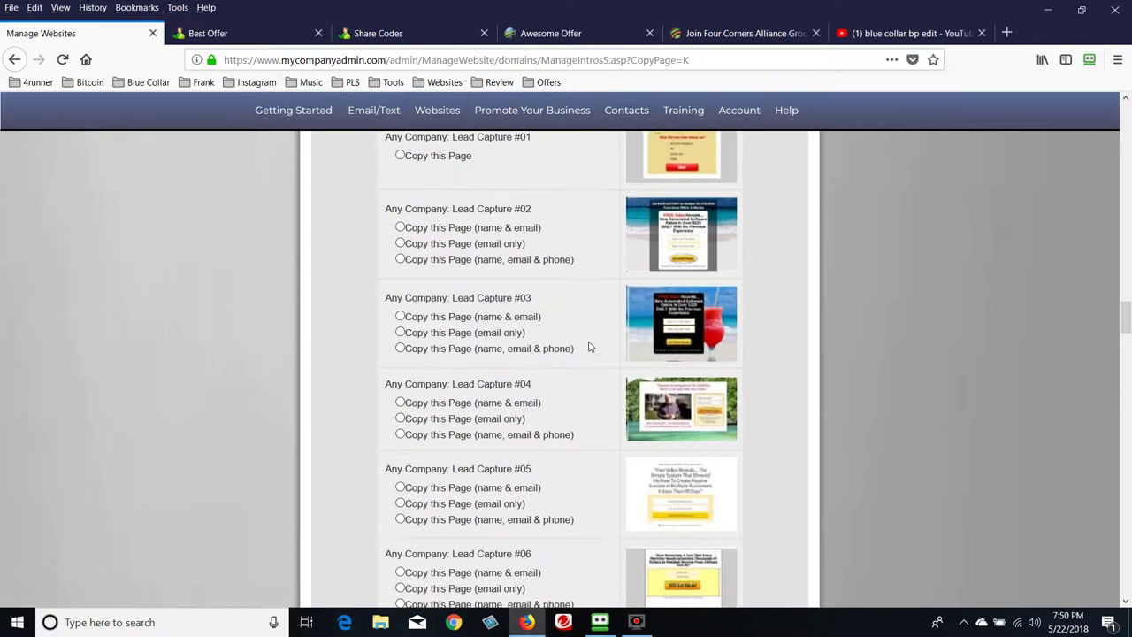
{"action": "left_click_drag", "start_coordinate": [384, 298], "coordinate": [538, 303]}
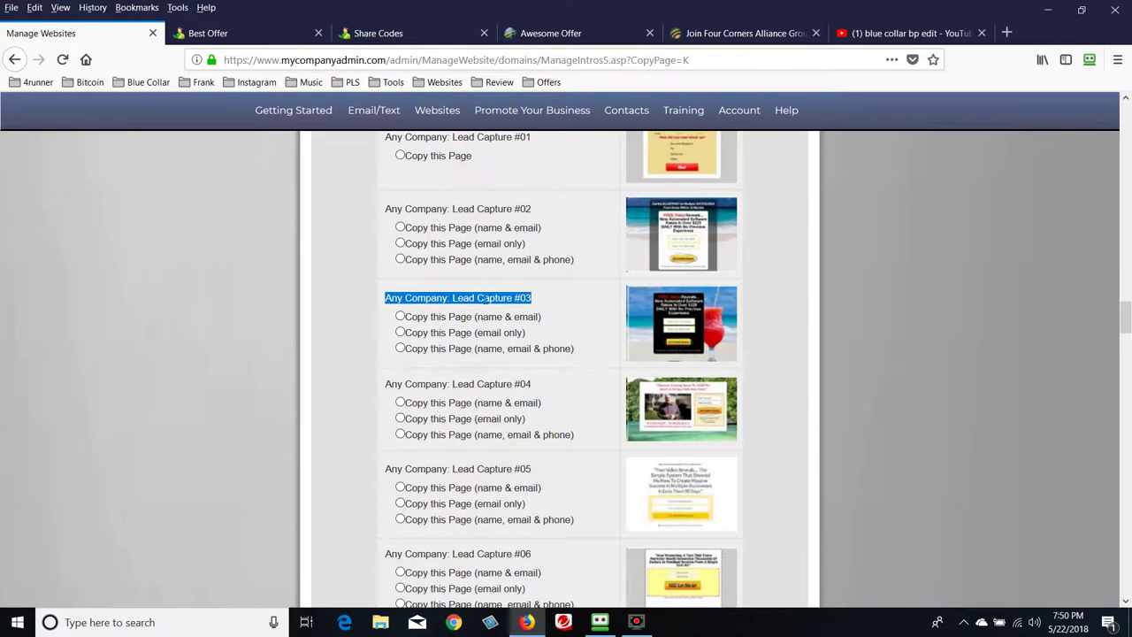
{"action": "left_click", "coordinate": [400, 333]}
{"action": "scroll", "coordinate": [937, 400], "scroll_direction": "up", "scroll_amount": 15}
{"action": "scroll", "coordinate": [933, 398], "scroll_direction": "up", "scroll_amount": 20}
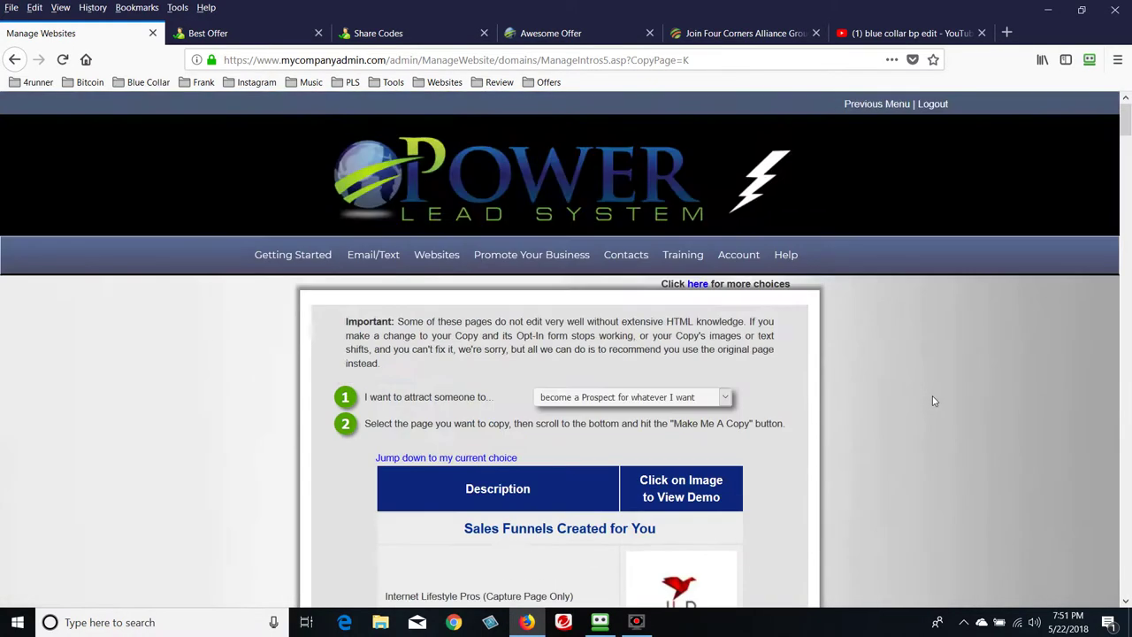
{"action": "scroll", "coordinate": [932, 395], "scroll_direction": "down", "scroll_amount": 5}
{"action": "left_click_drag", "start_coordinate": [1125, 142], "coordinate": [1127, 593]}
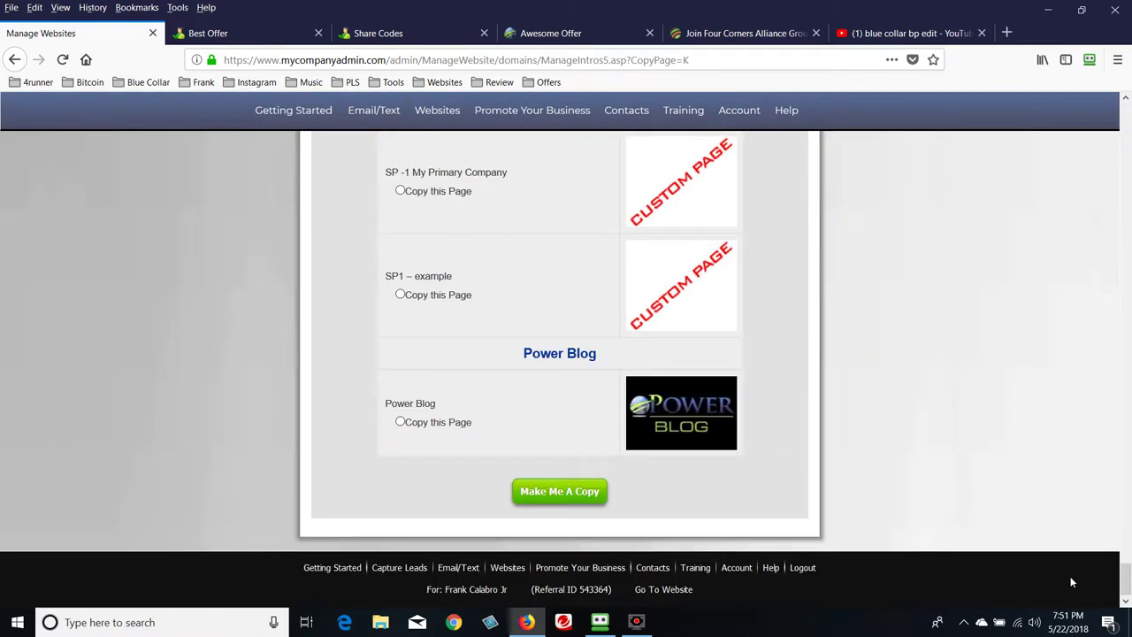
Make the copy, retitle it 'Best Funnel Ever - LP1' and set browser title 'Best Offer'
{"action": "left_click", "coordinate": [561, 495]}
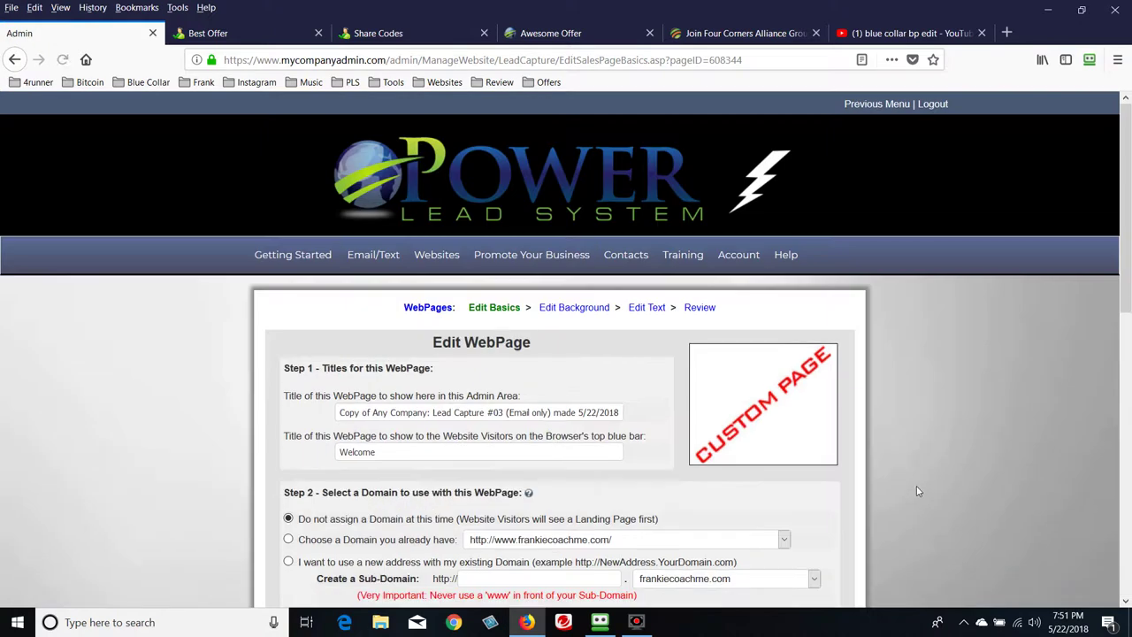
{"action": "scroll", "coordinate": [584, 275], "scroll_direction": "down", "scroll_amount": 4}
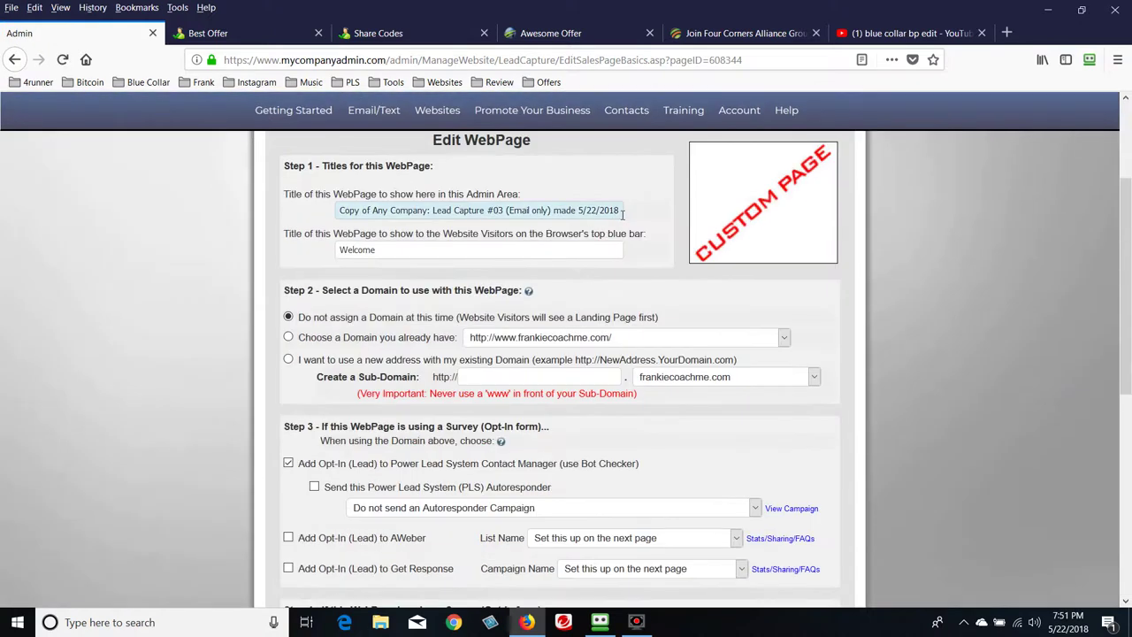
{"action": "triple_click", "coordinate": [619, 210]}
{"action": "key", "text": "BackSpace"}
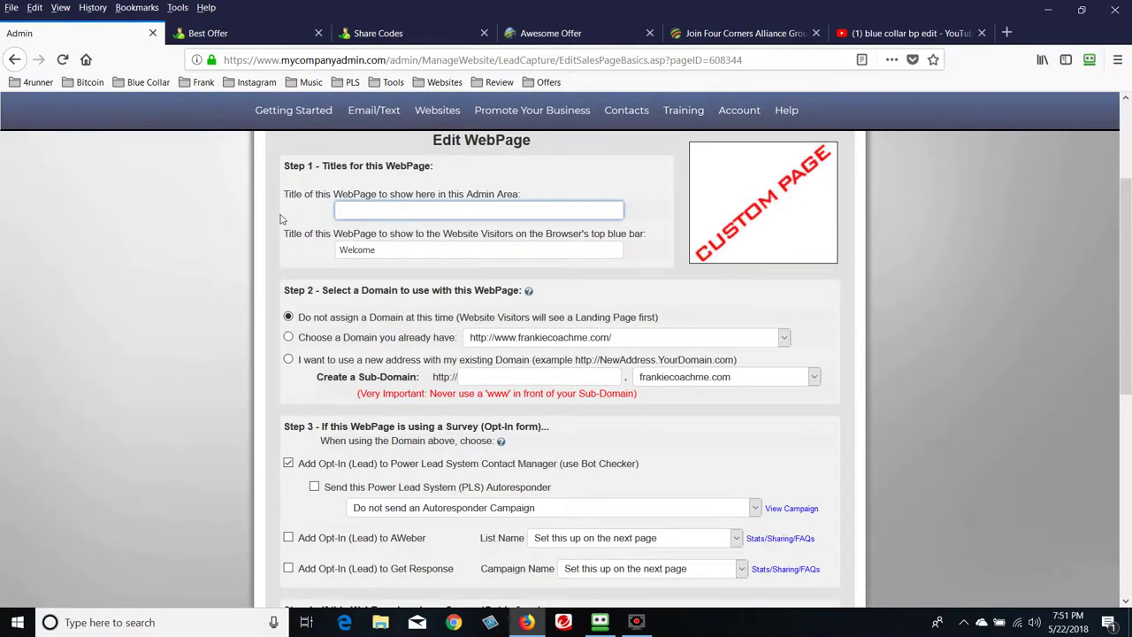
{"action": "type", "text": "B"}
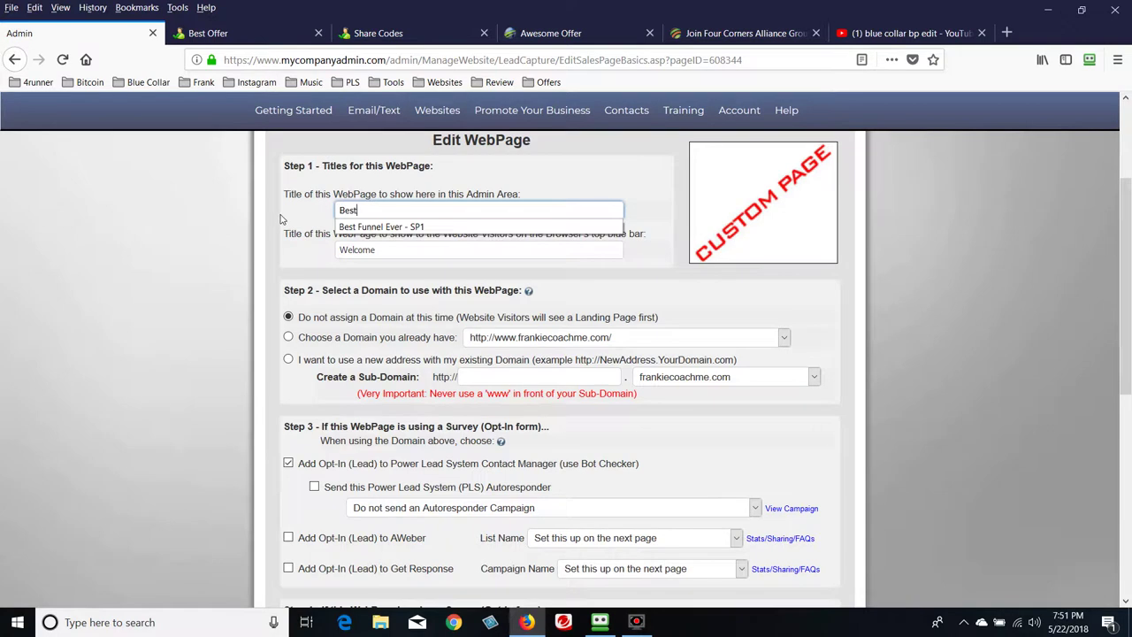
{"action": "type", "text": "est"}
{"action": "left_click", "coordinate": [415, 227]}
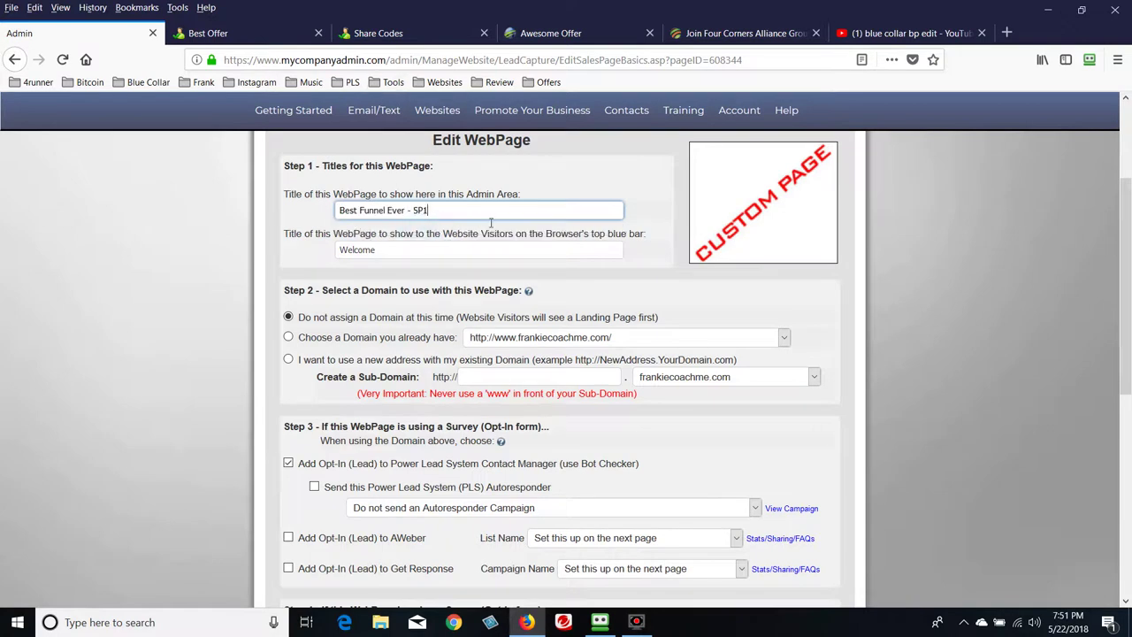
{"action": "key", "text": "BackSpace"}
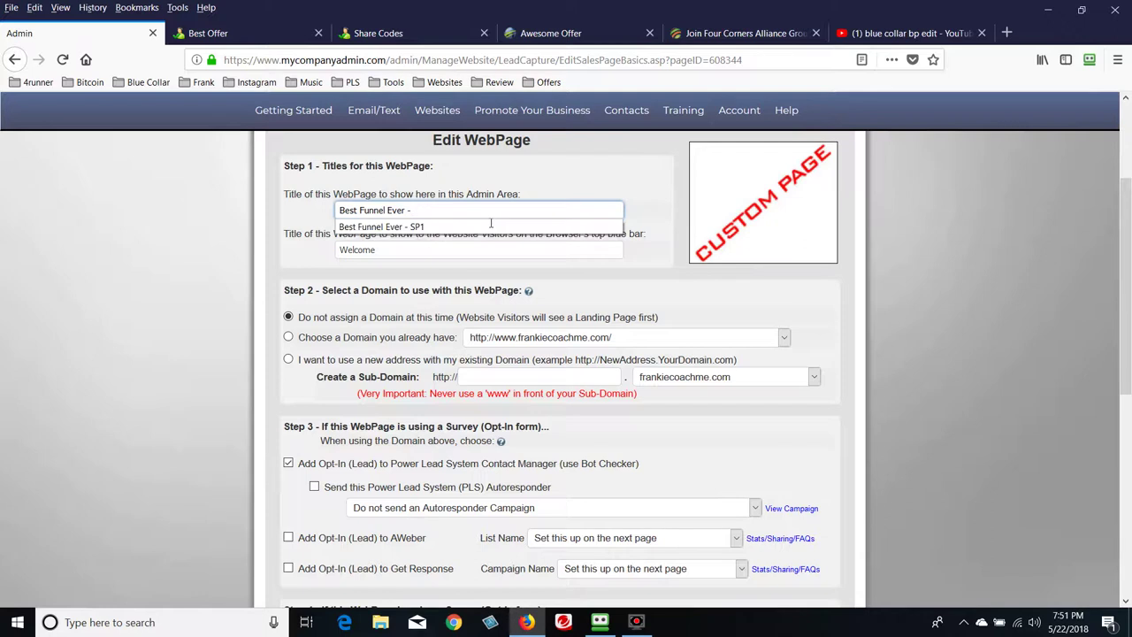
{"action": "type", "text": "LP1"}
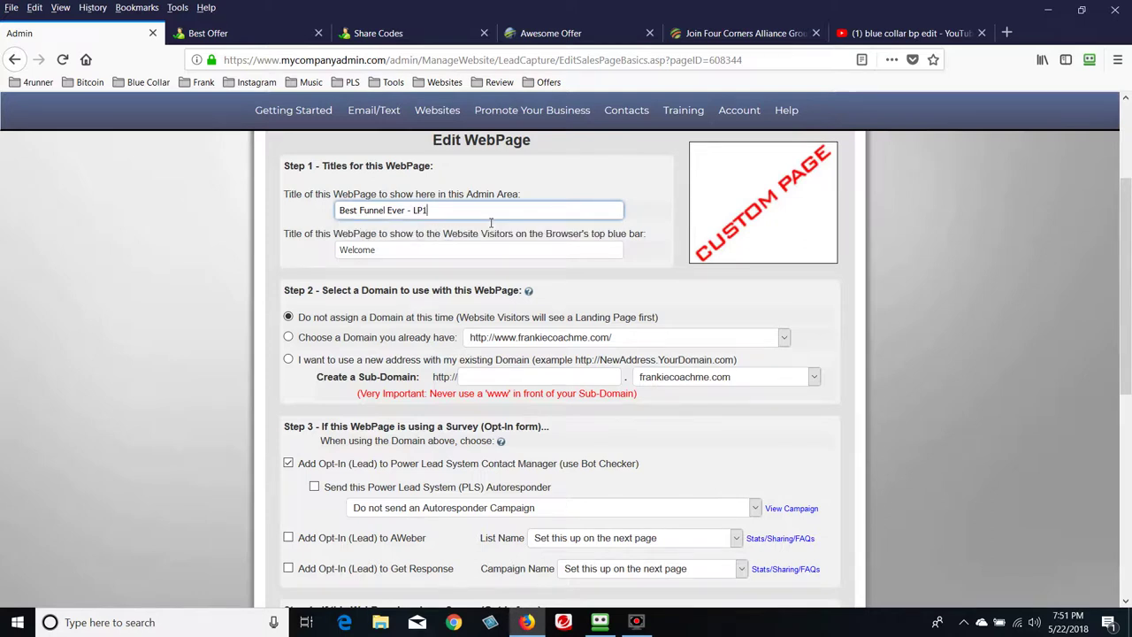
{"action": "left_click", "coordinate": [482, 252]}
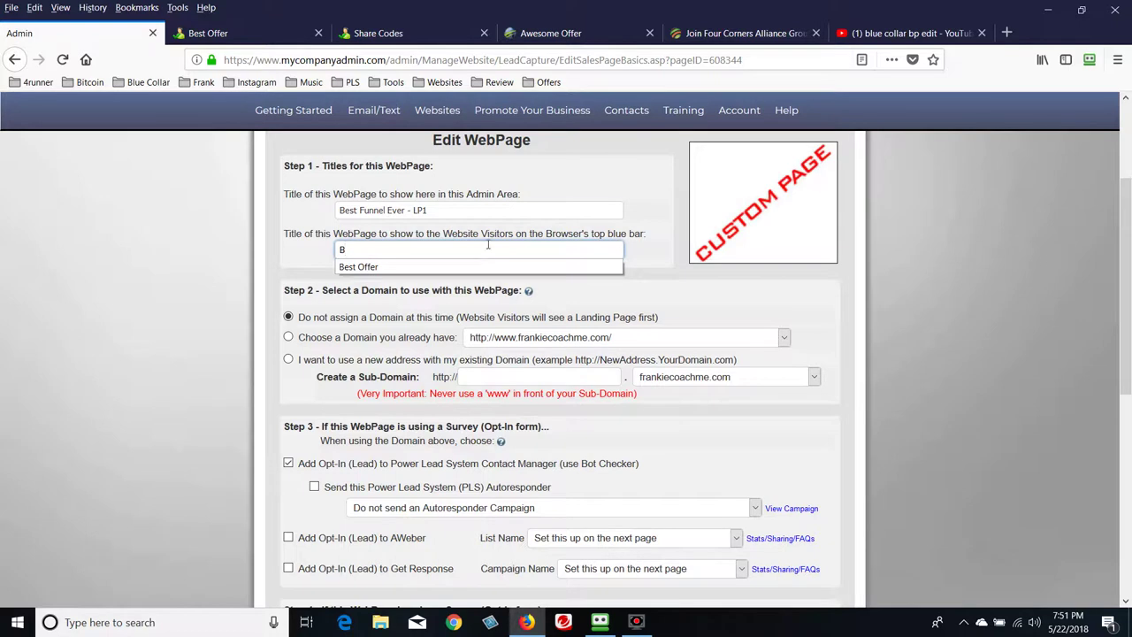
{"action": "left_click", "coordinate": [486, 266]}
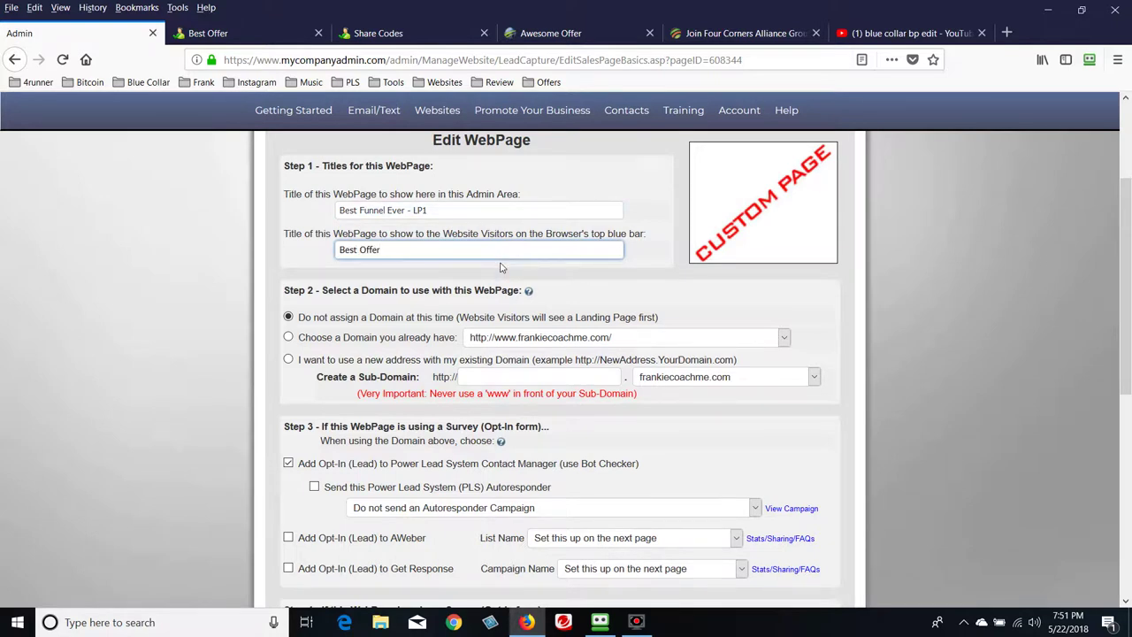
{"action": "scroll", "coordinate": [241, 309], "scroll_direction": "down", "scroll_amount": 2}
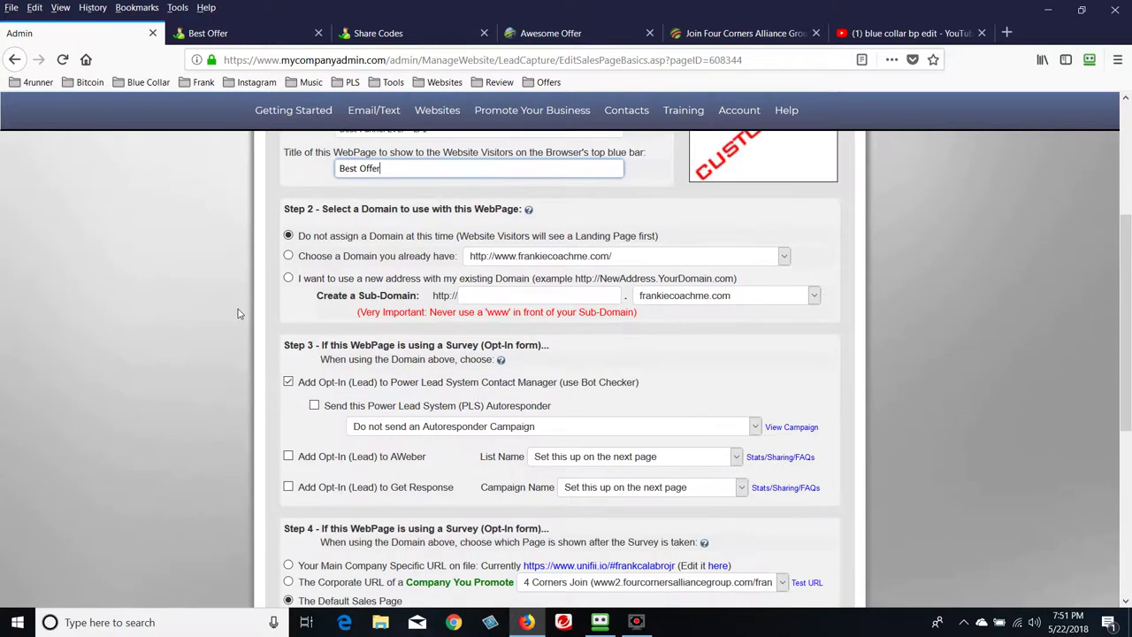
{"action": "double_click", "coordinate": [377, 239]}
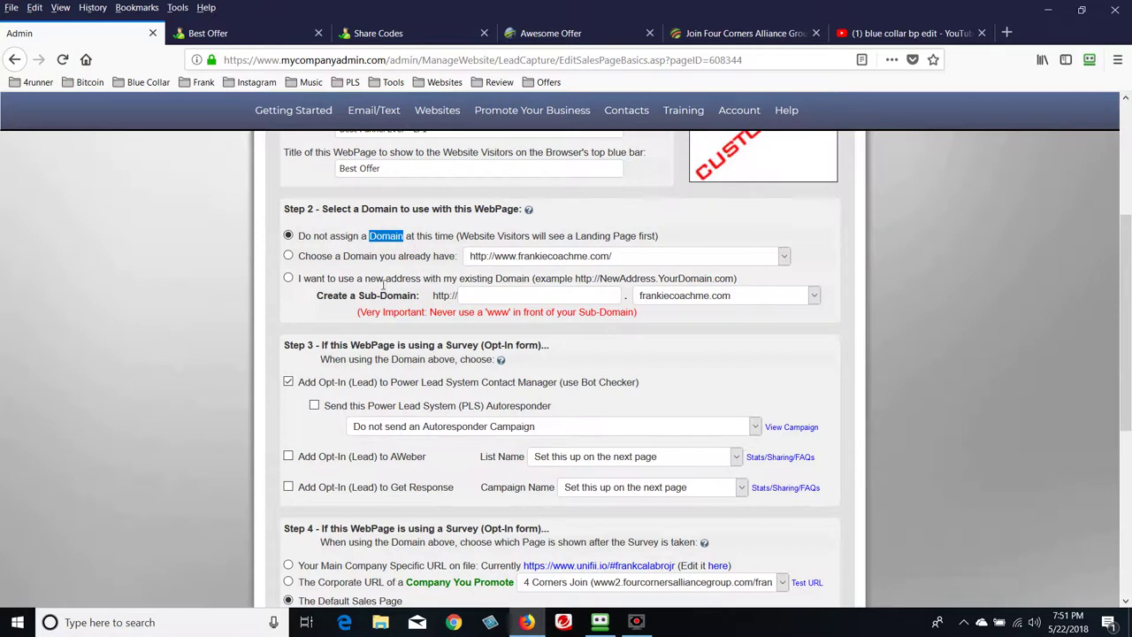
{"action": "left_click", "coordinate": [288, 256]}
{"action": "left_click", "coordinate": [784, 256]}
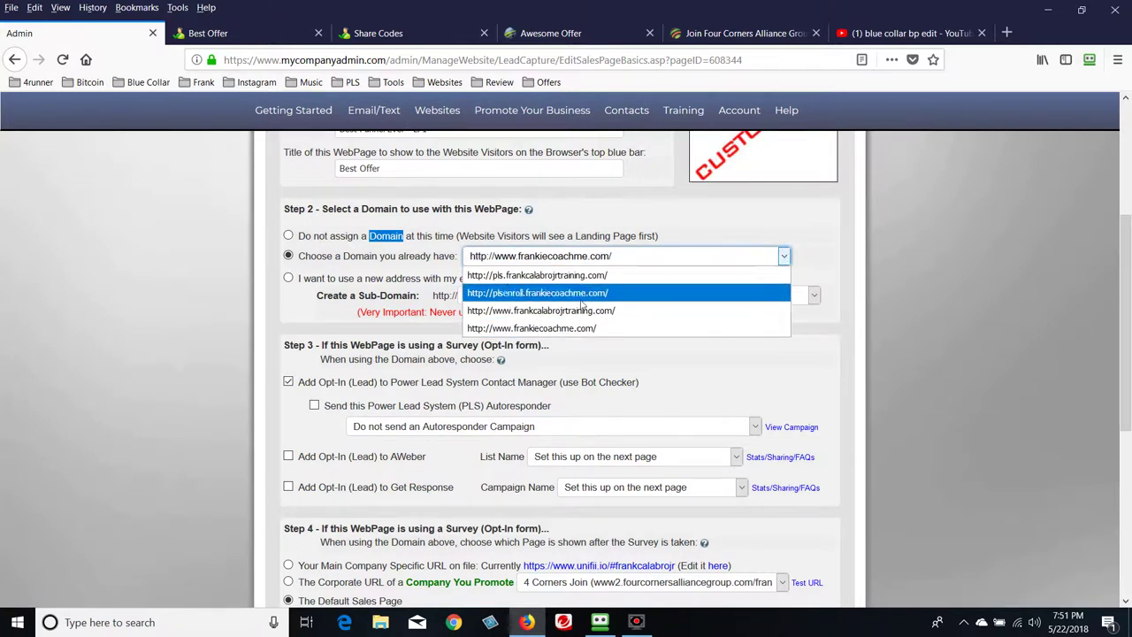
{"action": "left_click", "coordinate": [581, 329]}
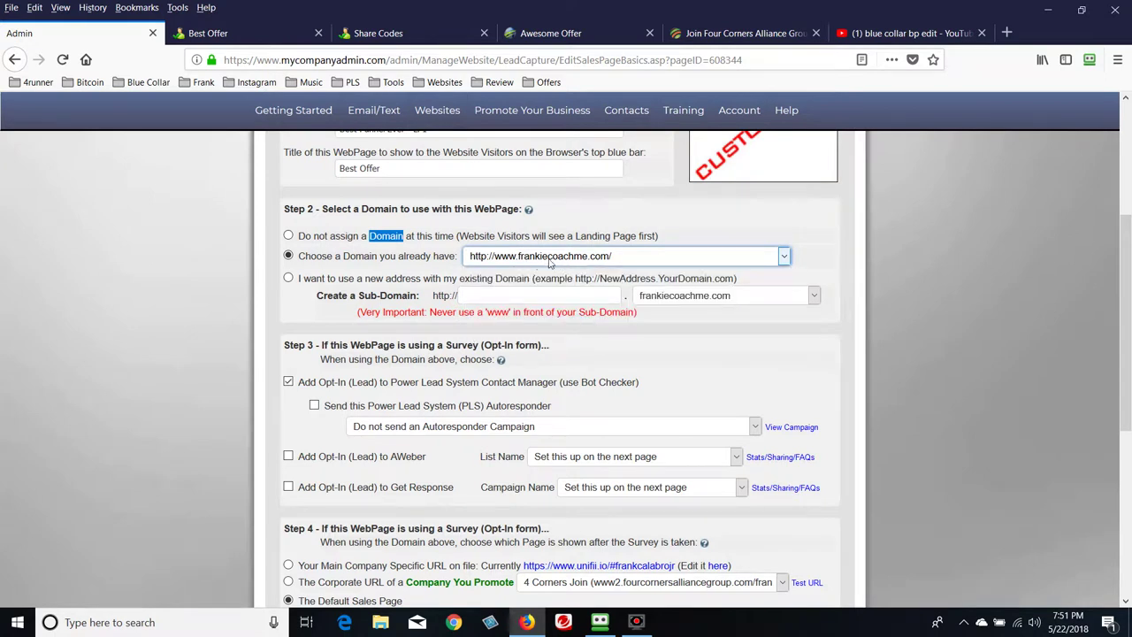
{"action": "left_click", "coordinate": [235, 315]}
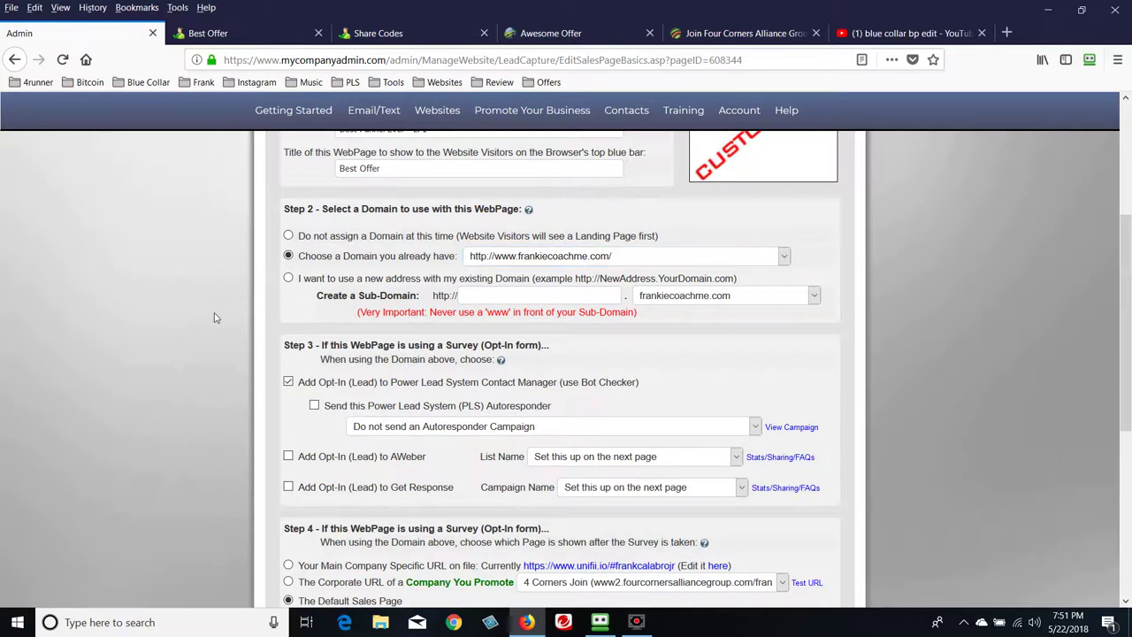
{"action": "scroll", "coordinate": [214, 306], "scroll_direction": "down", "scroll_amount": 2}
{"action": "scroll", "coordinate": [219, 309], "scroll_direction": "up", "scroll_amount": 2}
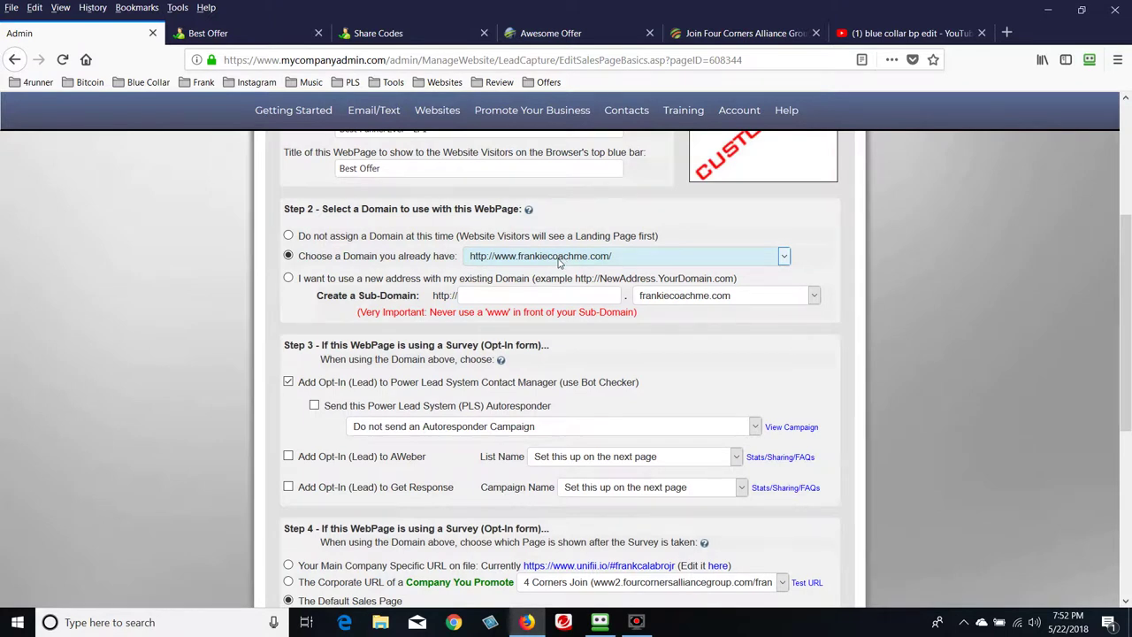
{"action": "scroll", "coordinate": [219, 321], "scroll_direction": "down", "scroll_amount": 1}
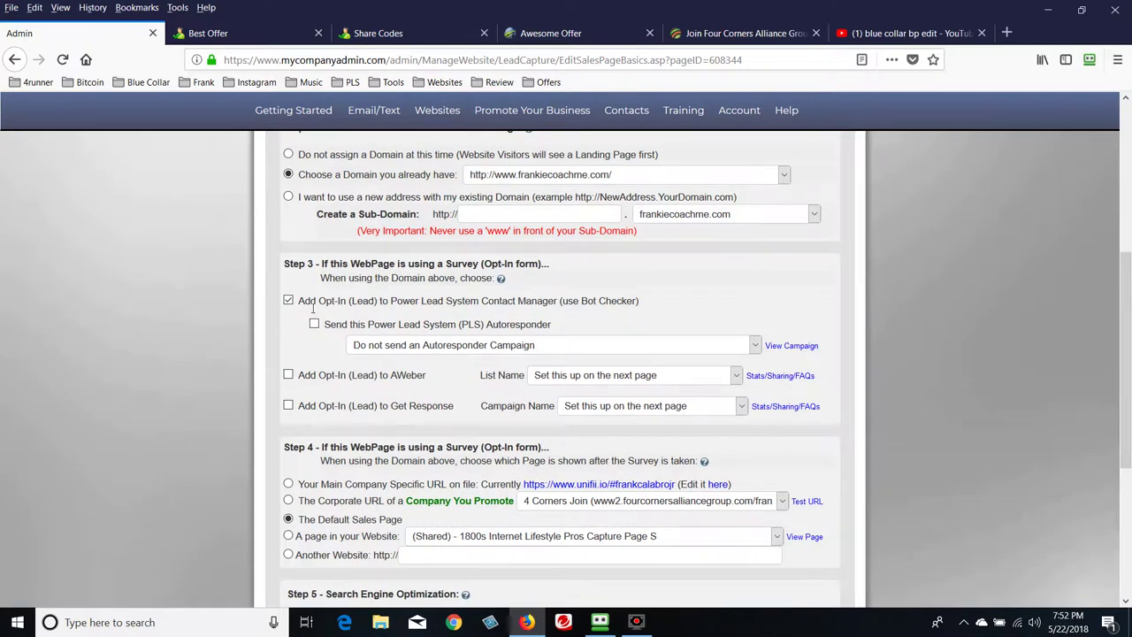
{"action": "left_click_drag", "start_coordinate": [487, 327], "coordinate": [555, 329]}
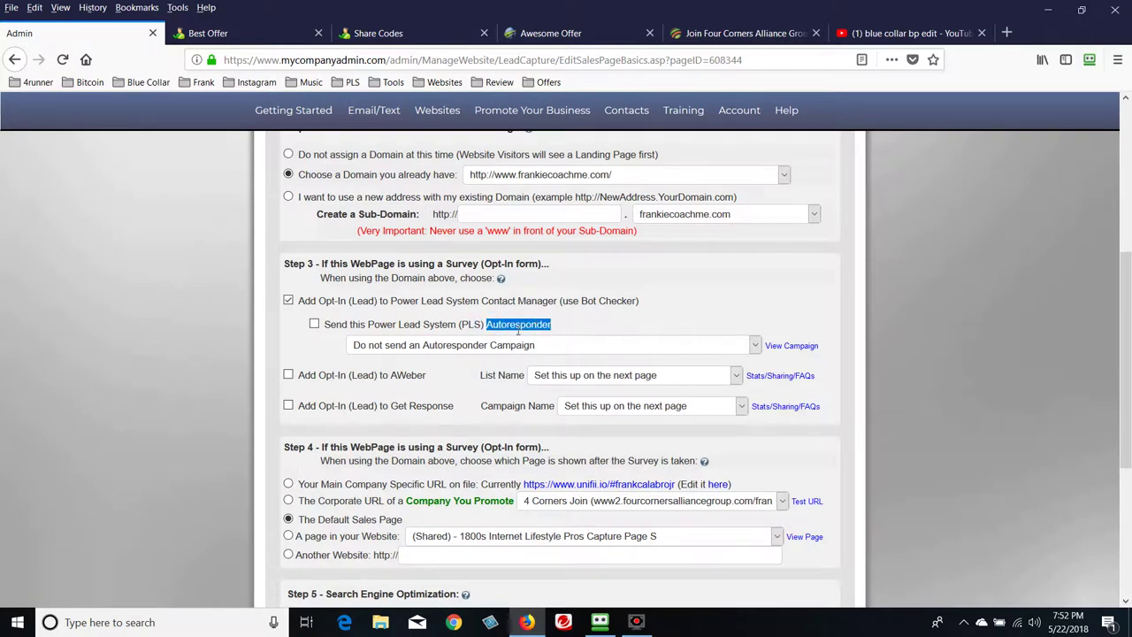
Try the option sending visitors to another website after opt-in
{"action": "scroll", "coordinate": [252, 352], "scroll_direction": "down", "scroll_amount": 2}
{"action": "left_click", "coordinate": [246, 357]}
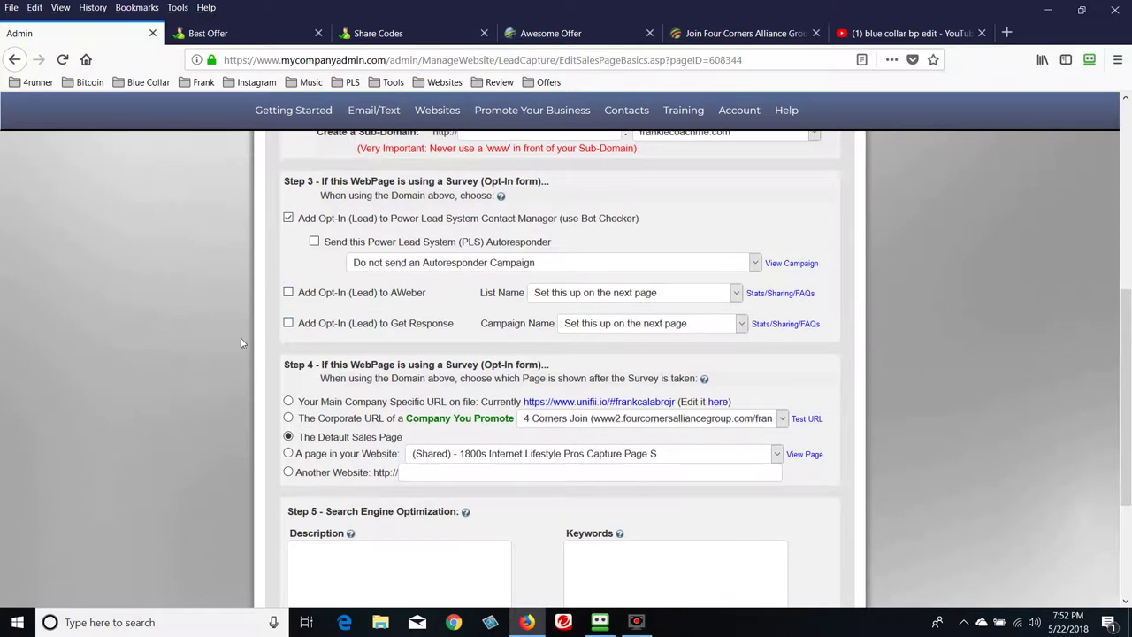
{"action": "scroll", "coordinate": [241, 344], "scroll_direction": "down", "scroll_amount": 2}
{"action": "scroll", "coordinate": [241, 340], "scroll_direction": "down", "scroll_amount": 1}
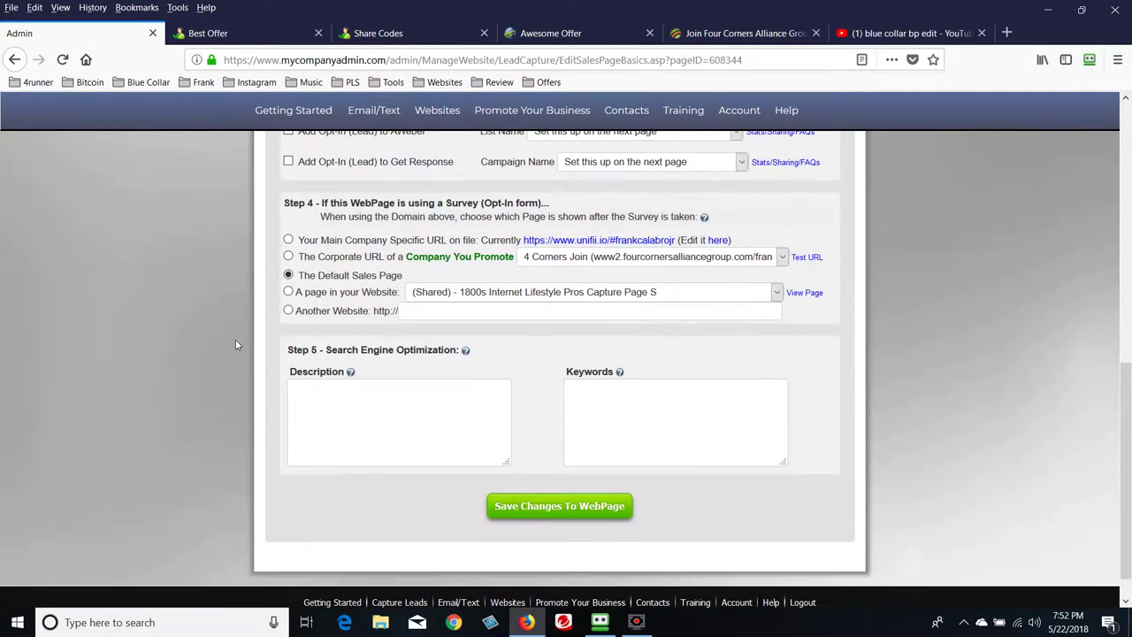
{"action": "scroll", "coordinate": [236, 344], "scroll_direction": "up", "scroll_amount": 1}
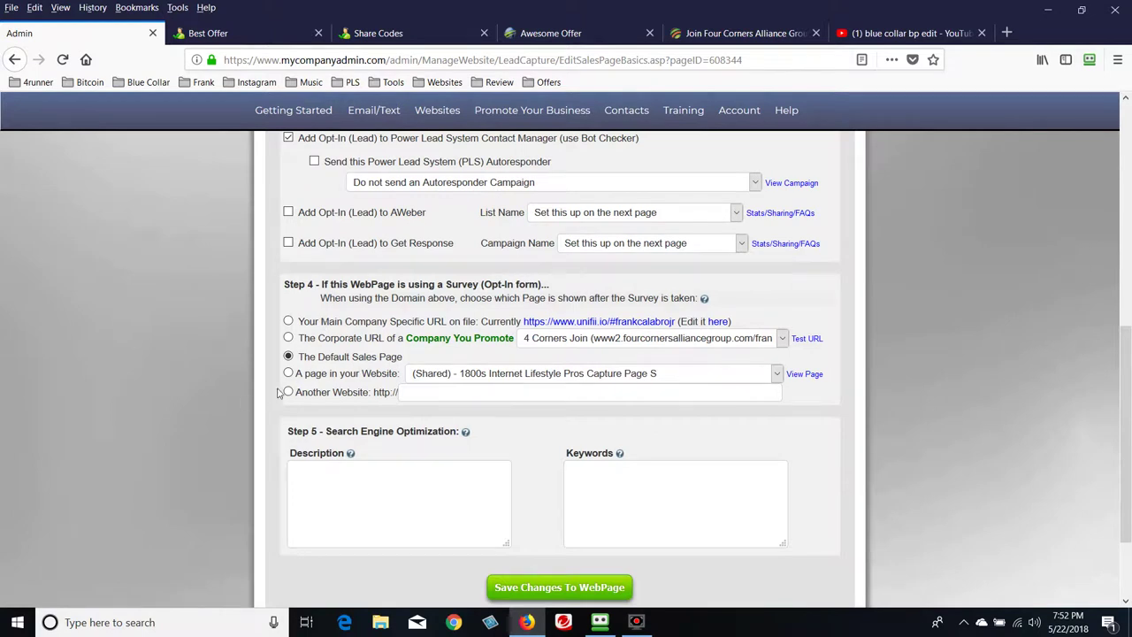
{"action": "left_click", "coordinate": [288, 392]}
{"action": "left_click_drag", "start_coordinate": [329, 397], "coordinate": [406, 400]}
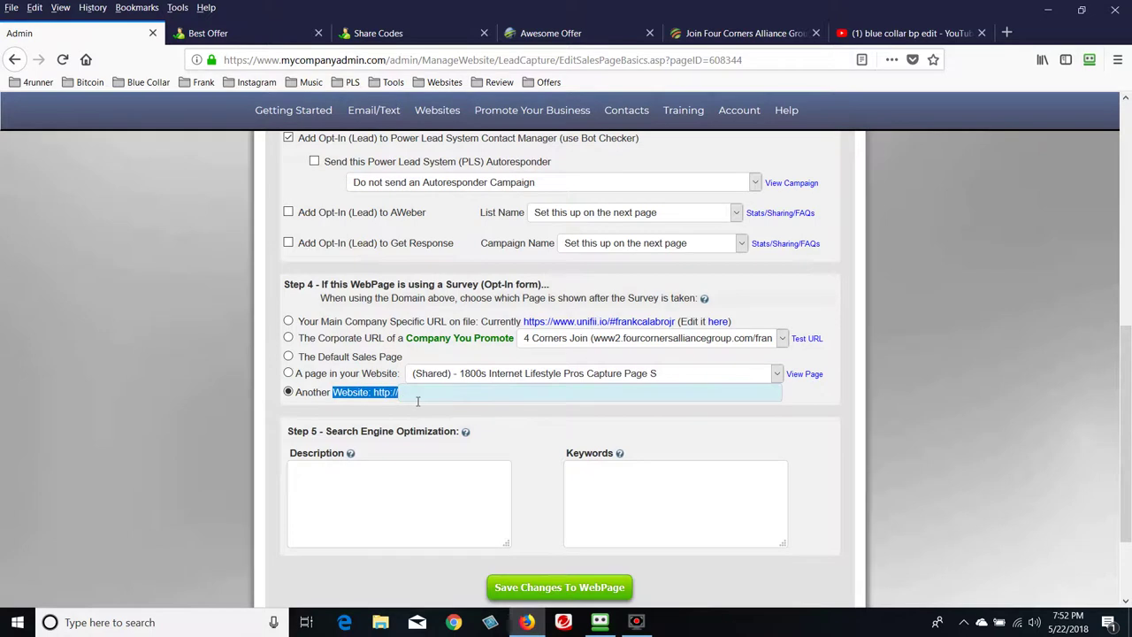
{"action": "left_click", "coordinate": [420, 401]}
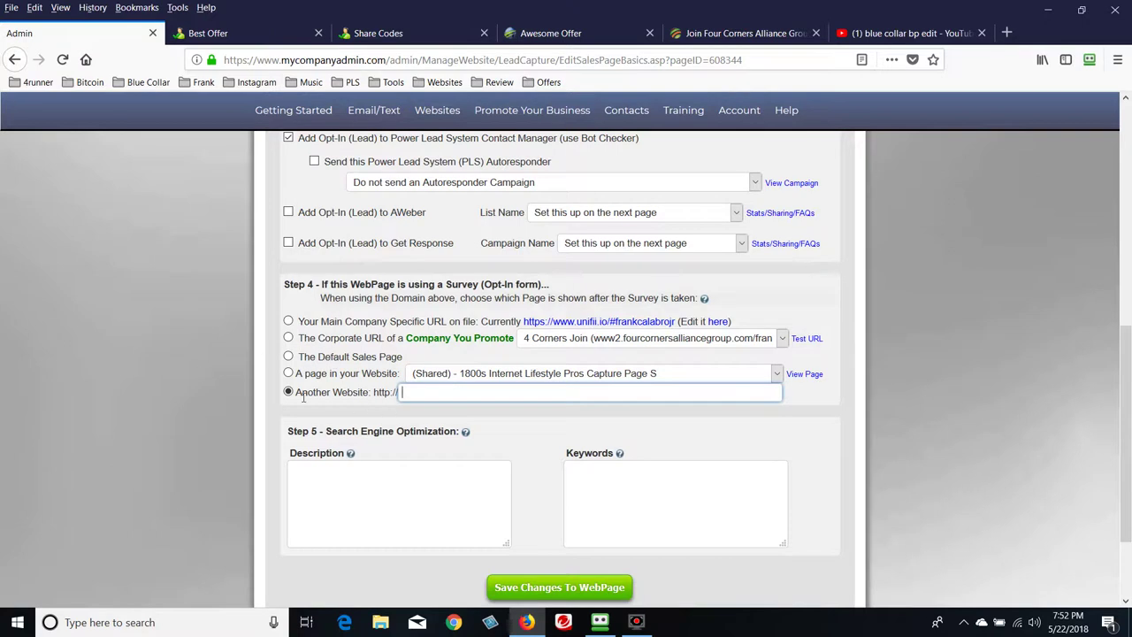
Switch to 'A page in your Website' and choose Best Funnel Ever - SP1
{"action": "left_click", "coordinate": [289, 373]}
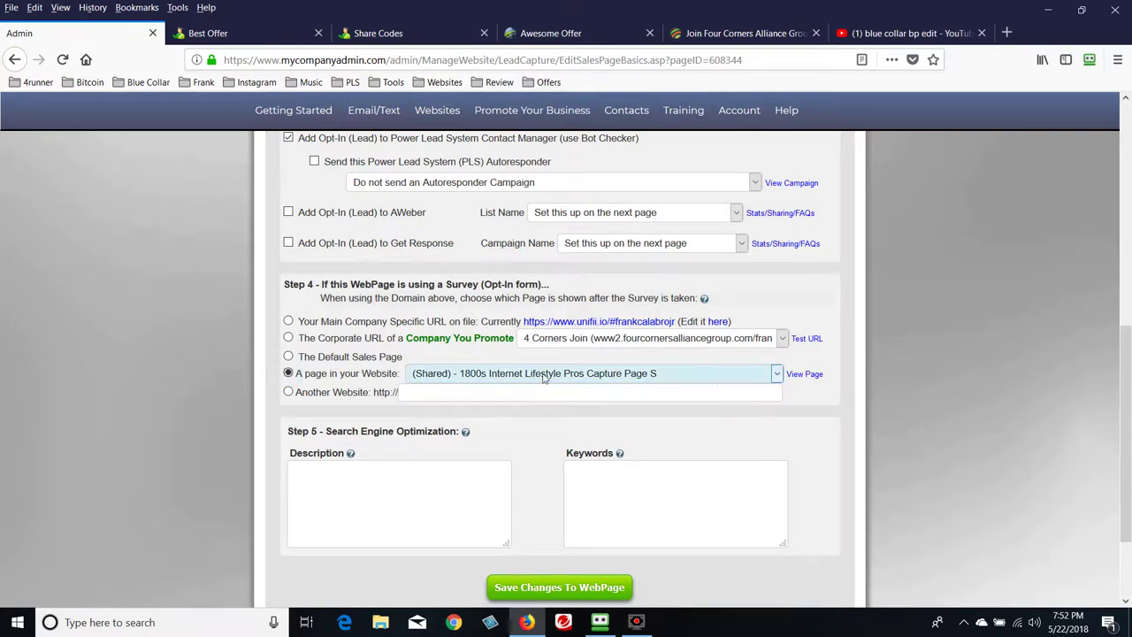
{"action": "left_click", "coordinate": [777, 374]}
{"action": "scroll", "coordinate": [733, 280], "scroll_direction": "down", "scroll_amount": 12}
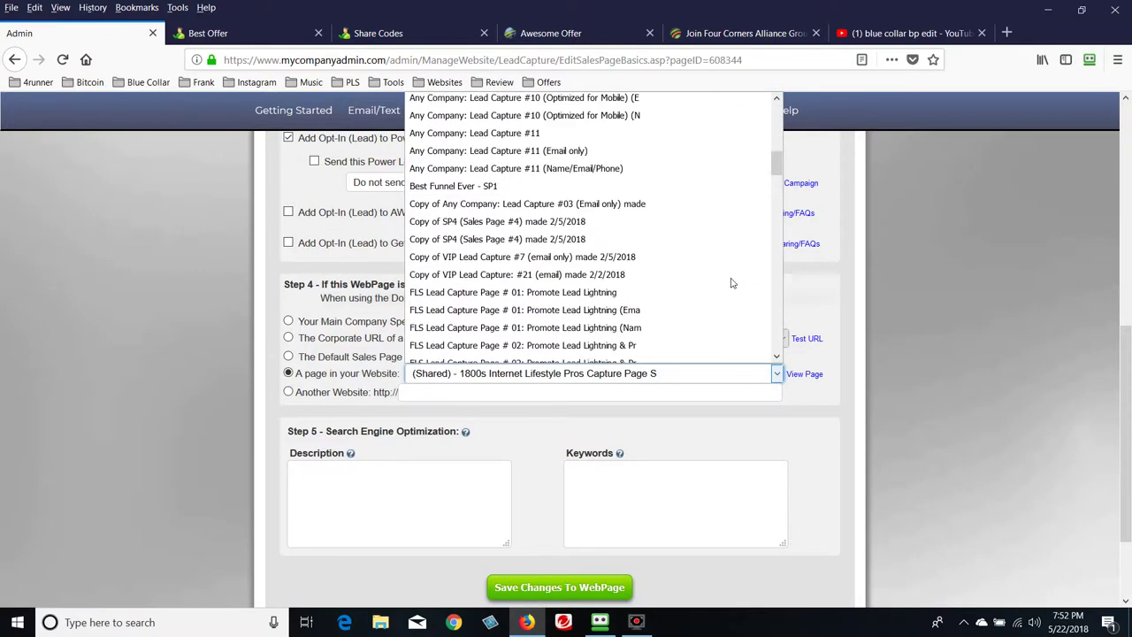
{"action": "scroll", "coordinate": [733, 283], "scroll_direction": "up", "scroll_amount": 3}
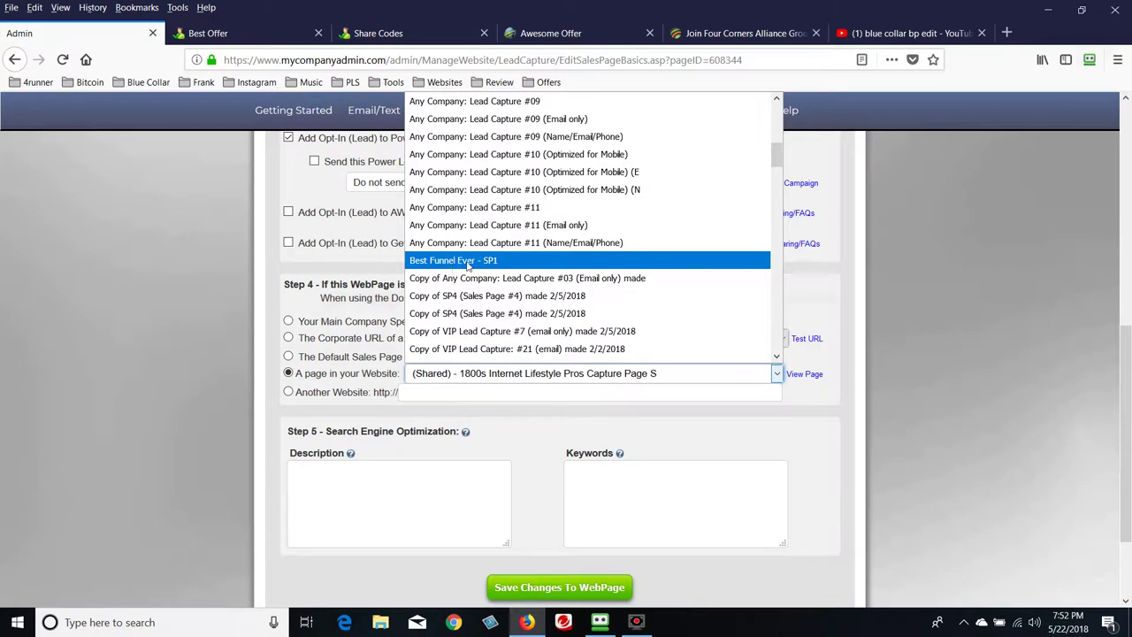
{"action": "left_click", "coordinate": [490, 261]}
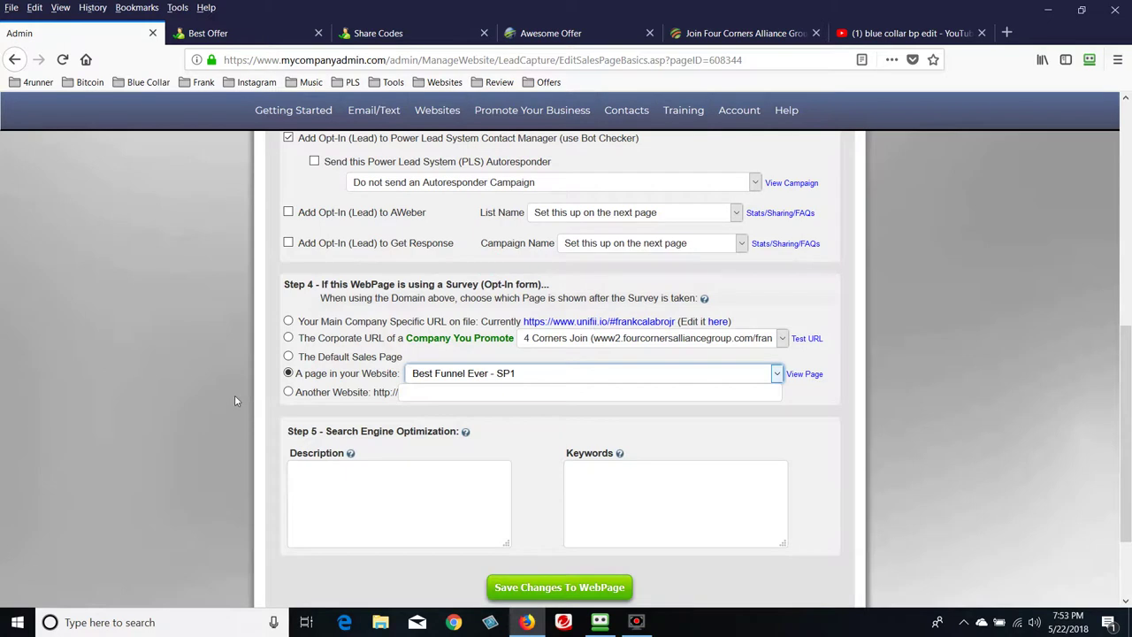
{"action": "scroll", "coordinate": [232, 395], "scroll_direction": "down", "scroll_amount": 2}
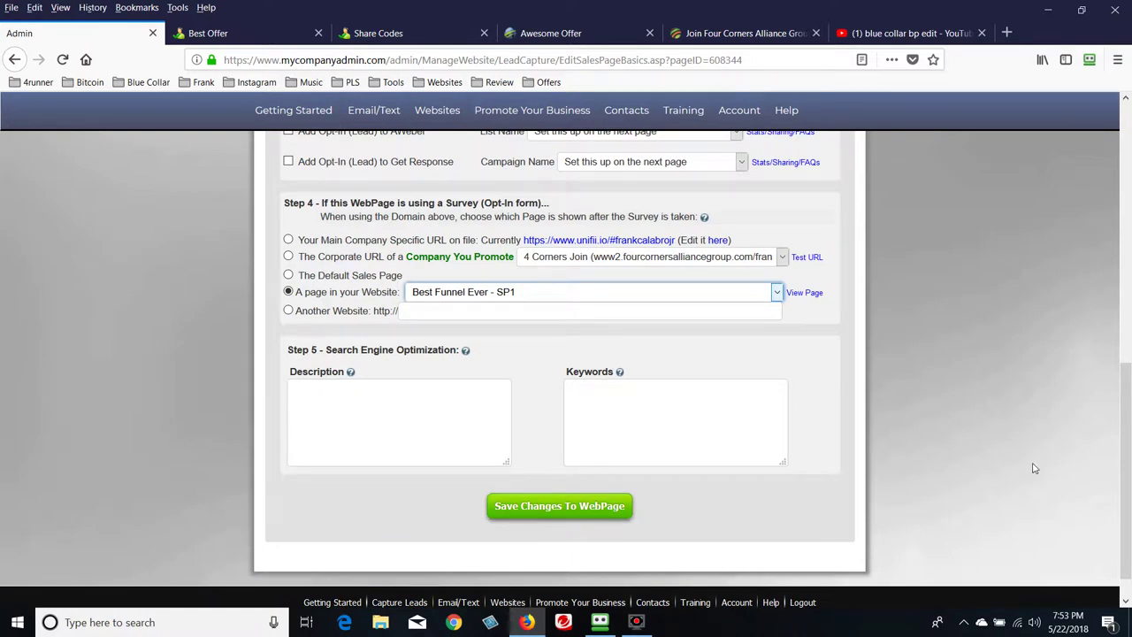
{"action": "left_click", "coordinate": [577, 519]}
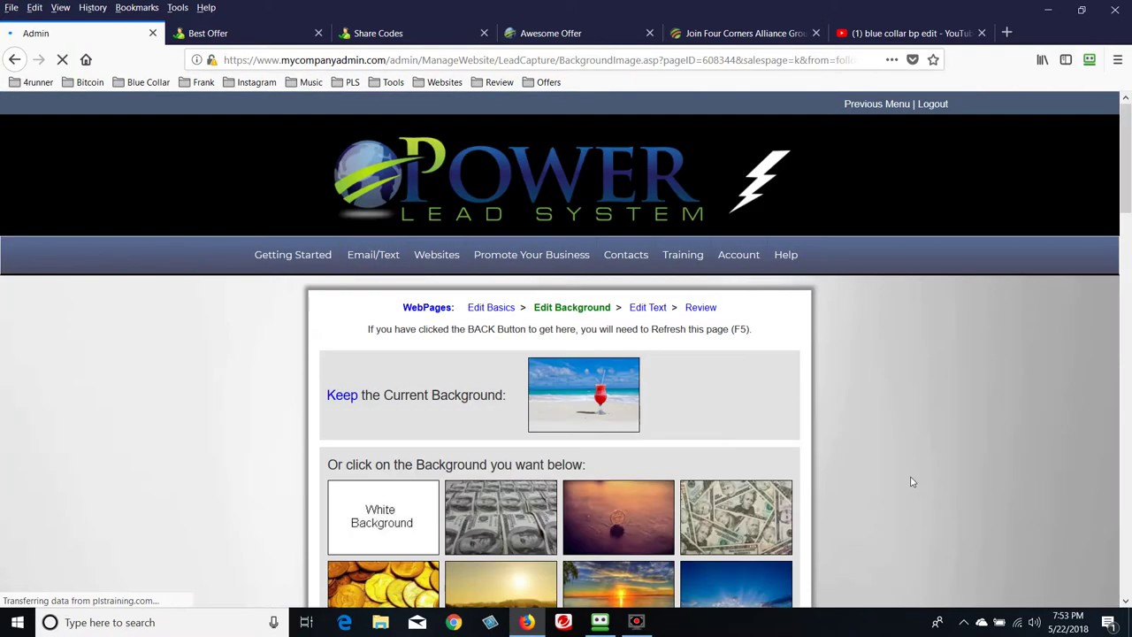
{"action": "scroll", "coordinate": [948, 468], "scroll_direction": "down", "scroll_amount": 4}
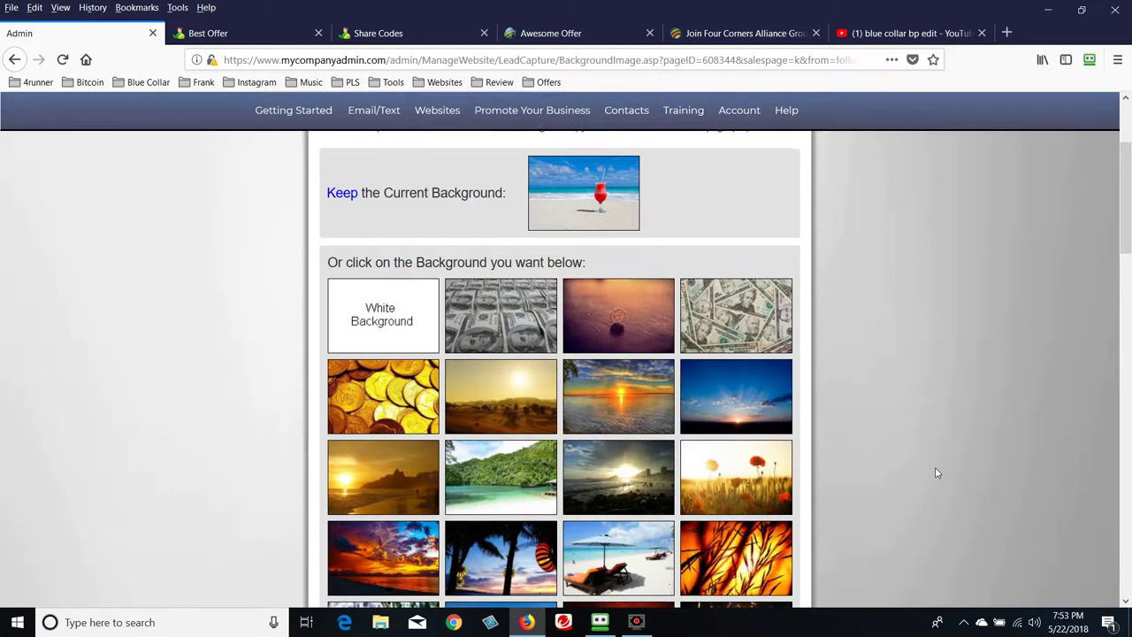
{"action": "scroll", "coordinate": [937, 473], "scroll_direction": "up", "scroll_amount": 2}
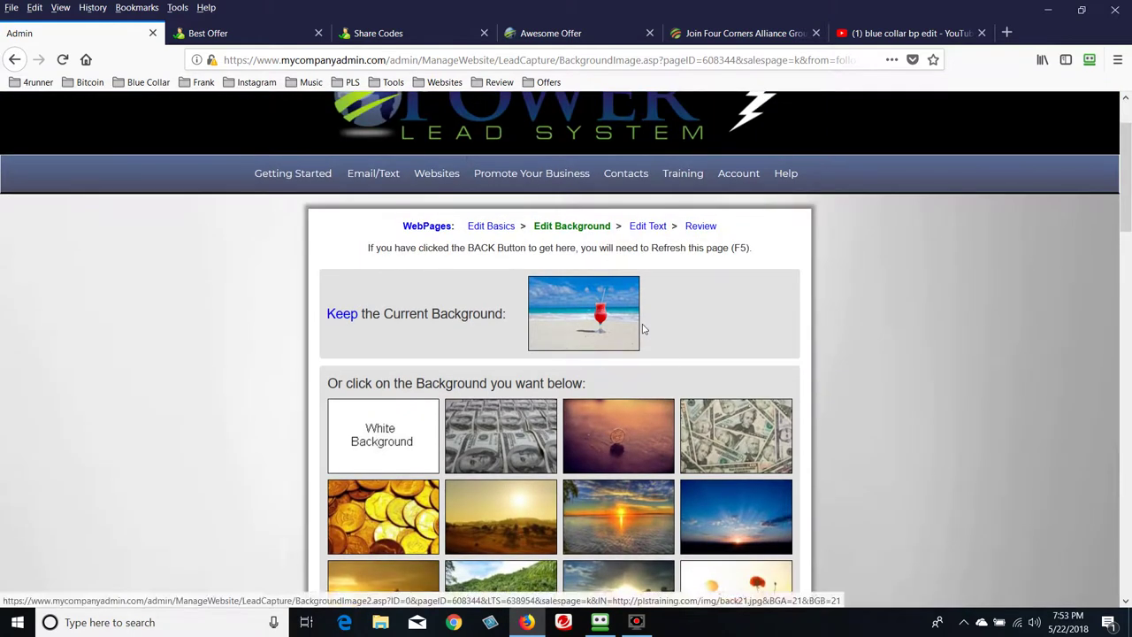
{"action": "scroll", "coordinate": [646, 329], "scroll_direction": "down", "scroll_amount": 3}
{"action": "scroll", "coordinate": [796, 341], "scroll_direction": "down", "scroll_amount": 1}
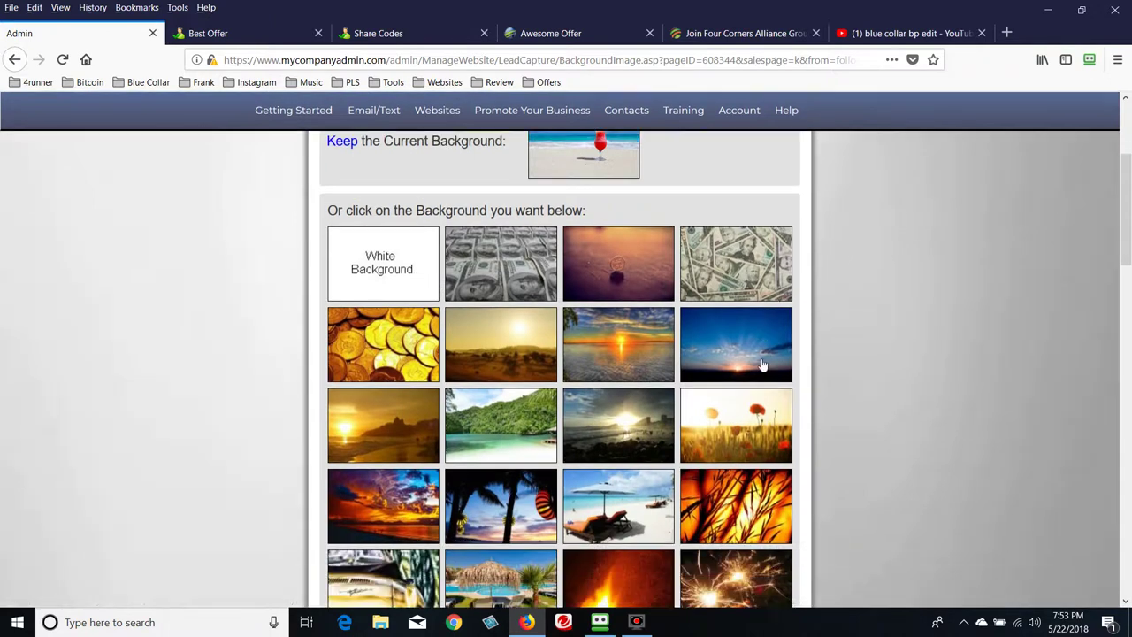
{"action": "scroll", "coordinate": [920, 365], "scroll_direction": "down", "scroll_amount": 4}
{"action": "scroll", "coordinate": [923, 366], "scroll_direction": "up", "scroll_amount": 5}
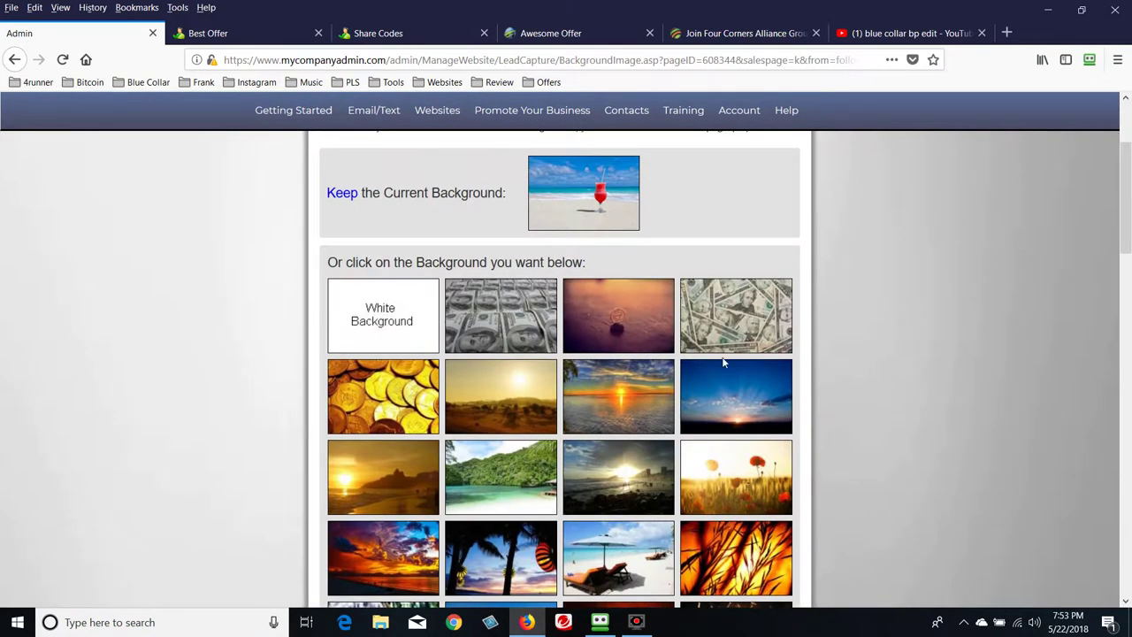
Apply the blue-sky background to the copied page
{"action": "left_click", "coordinate": [746, 400]}
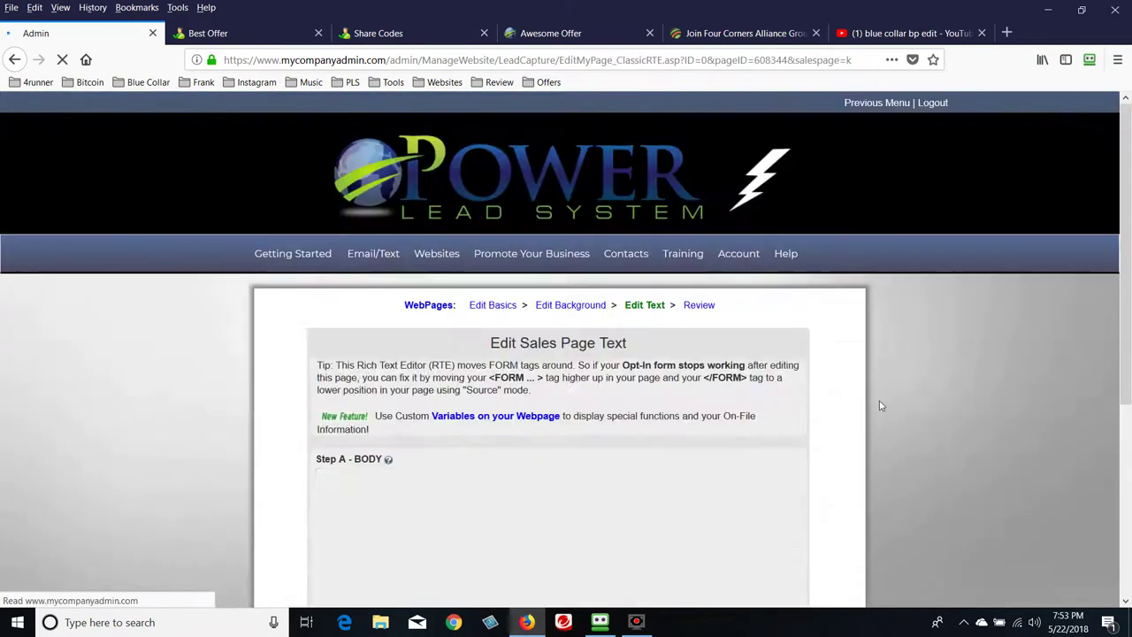
{"action": "scroll", "coordinate": [885, 405], "scroll_direction": "down", "scroll_amount": 5}
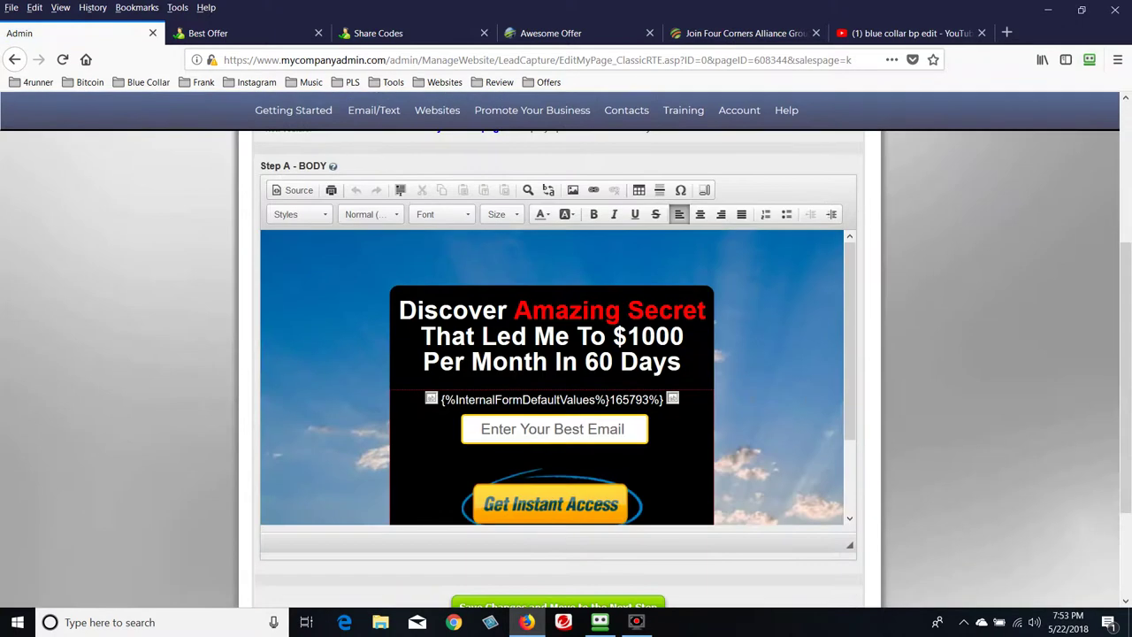
{"action": "scroll", "coordinate": [766, 398], "scroll_direction": "down", "scroll_amount": 2}
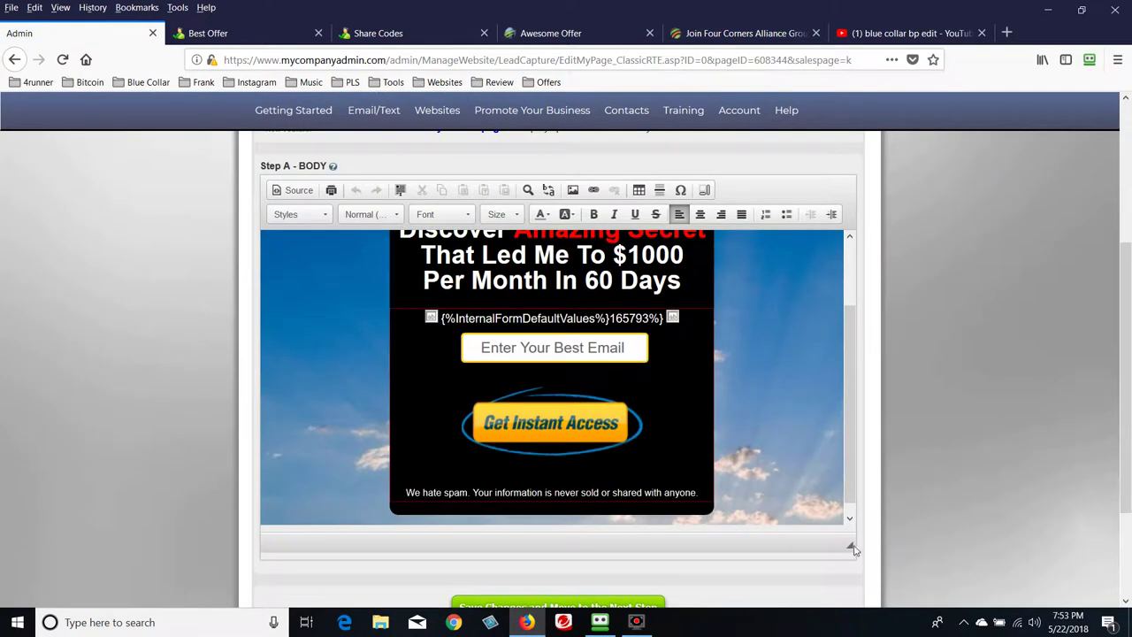
Enlarge the text editor to show the whole opt-in box, then place the caret in the headline
{"action": "left_click_drag", "start_coordinate": [852, 548], "coordinate": [1059, 579]}
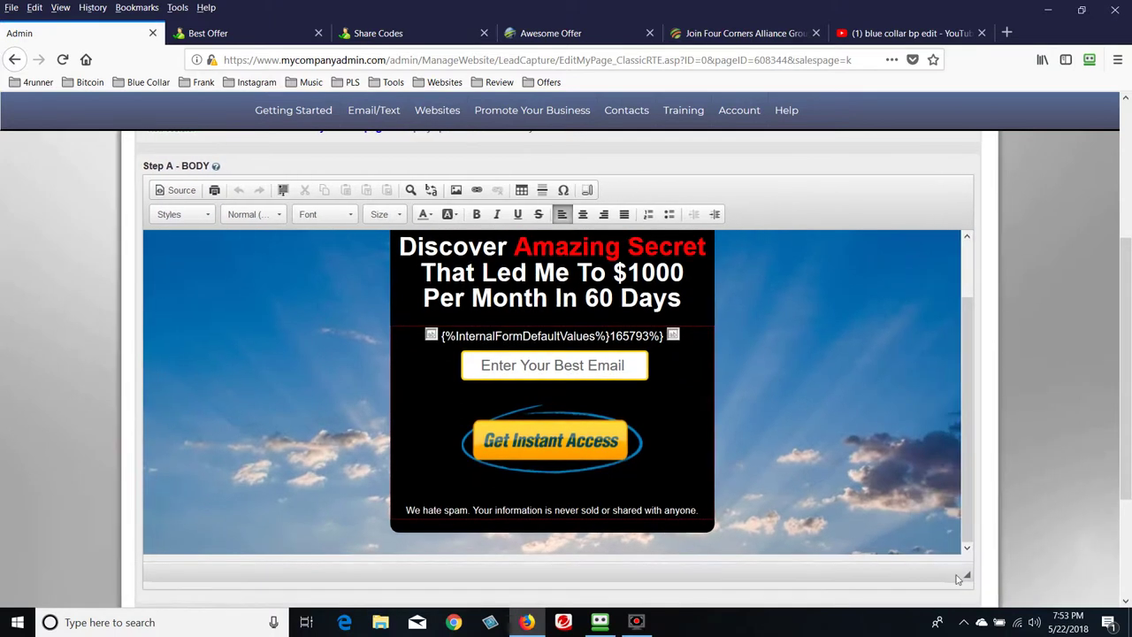
{"action": "scroll", "coordinate": [973, 495], "scroll_direction": "down", "scroll_amount": 3}
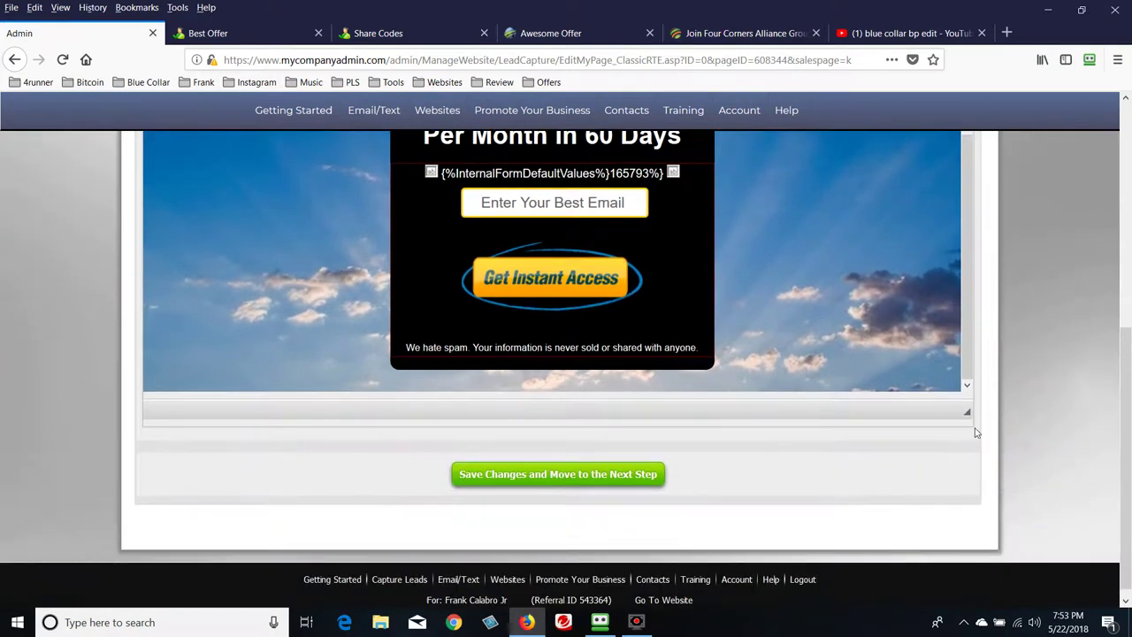
{"action": "left_click_drag", "start_coordinate": [970, 414], "coordinate": [1055, 446]}
{"action": "scroll", "coordinate": [1066, 451], "scroll_direction": "up", "scroll_amount": 5}
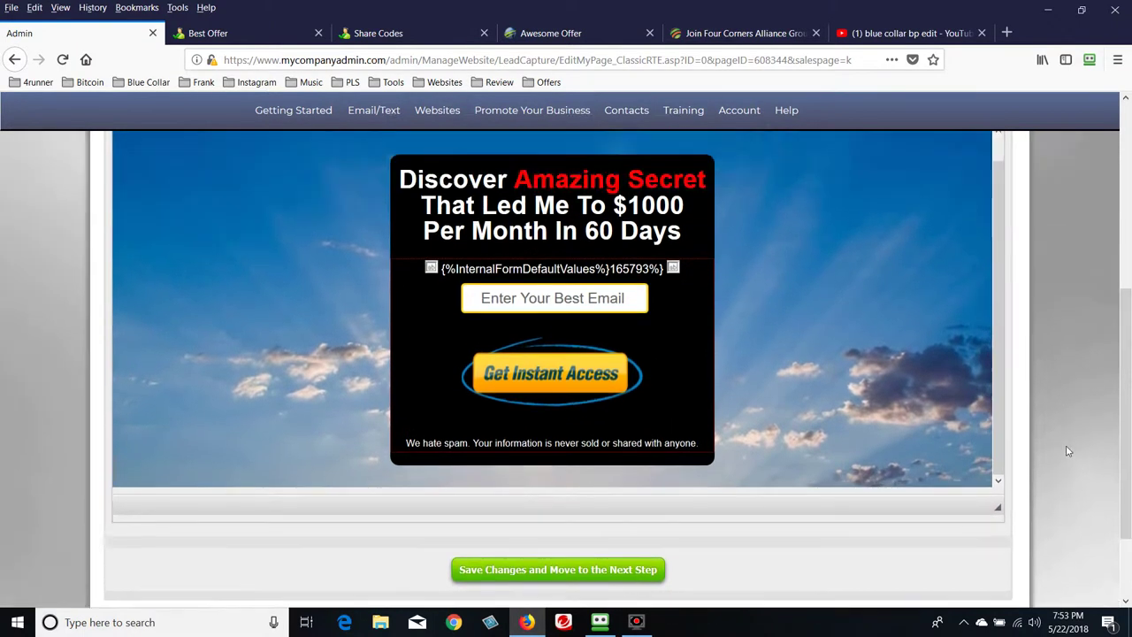
{"action": "scroll", "coordinate": [1067, 451], "scroll_direction": "down", "scroll_amount": 2}
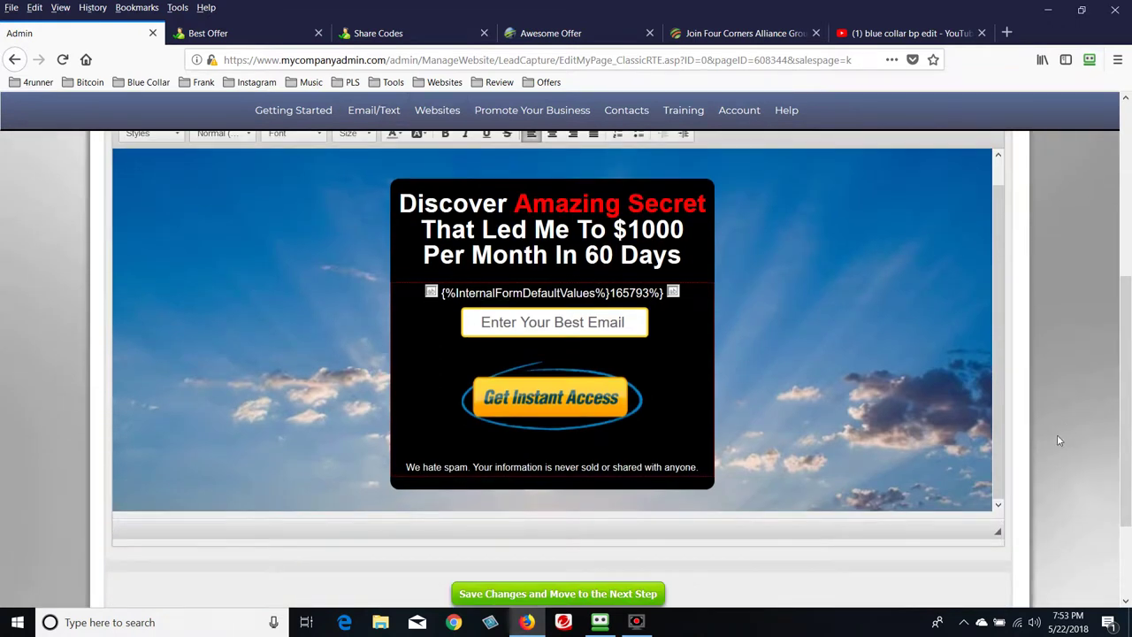
{"action": "left_click", "coordinate": [515, 204]}
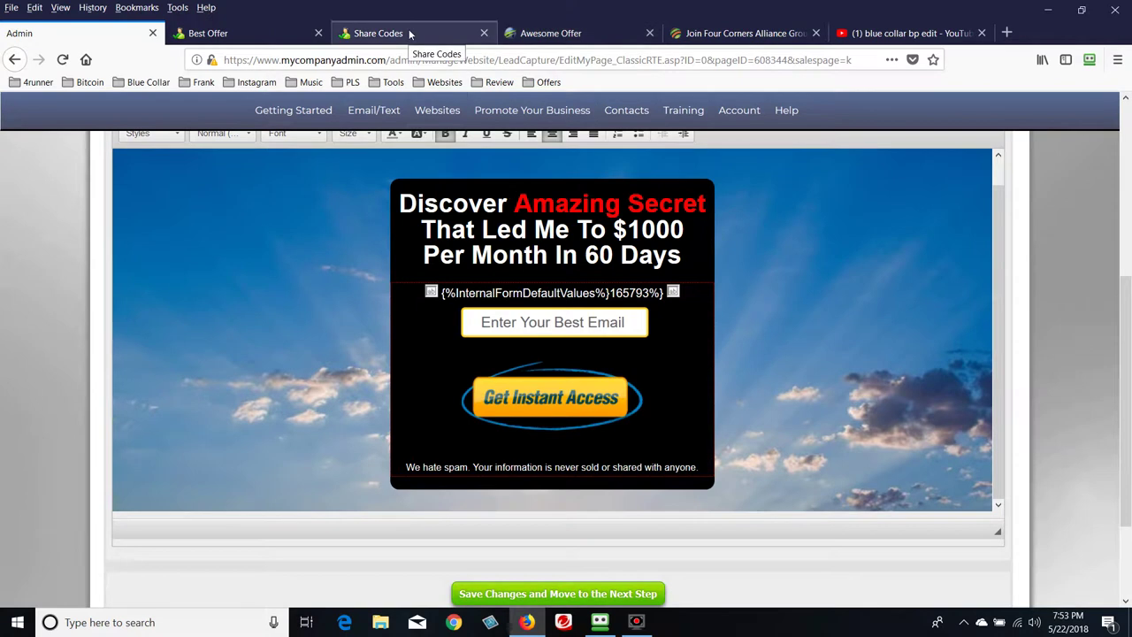
Copy the OMG headline from the live Awesome Offer page and paste it over the Discover headline
{"action": "left_click", "coordinate": [541, 34]}
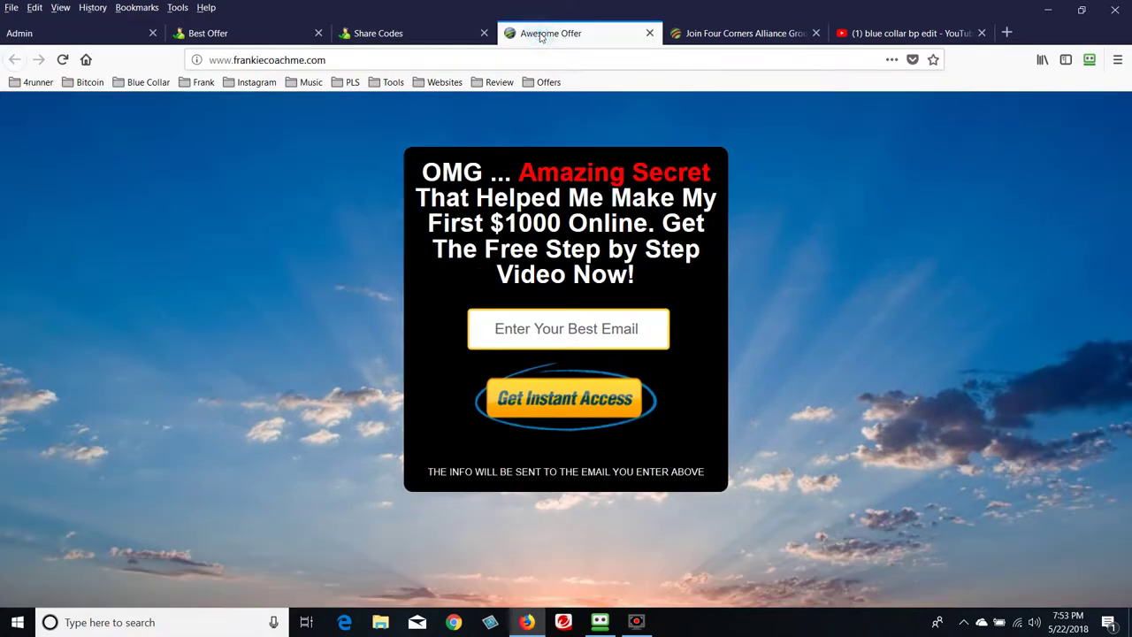
{"action": "left_click_drag", "start_coordinate": [639, 280], "coordinate": [434, 173]}
{"action": "right_click", "coordinate": [500, 198]}
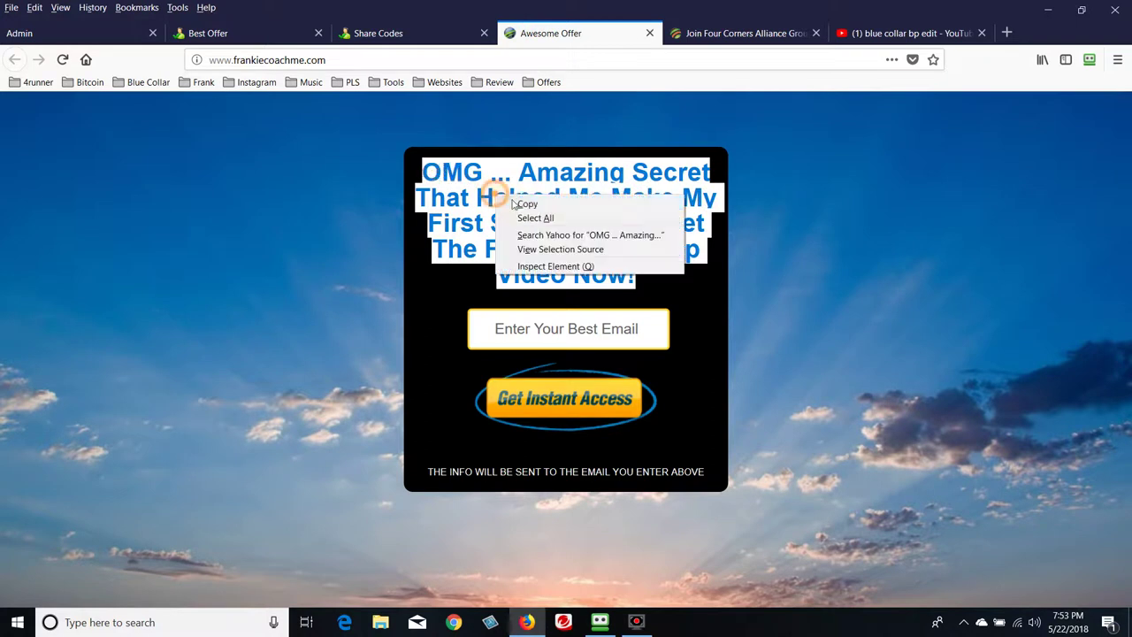
{"action": "left_click", "coordinate": [522, 202]}
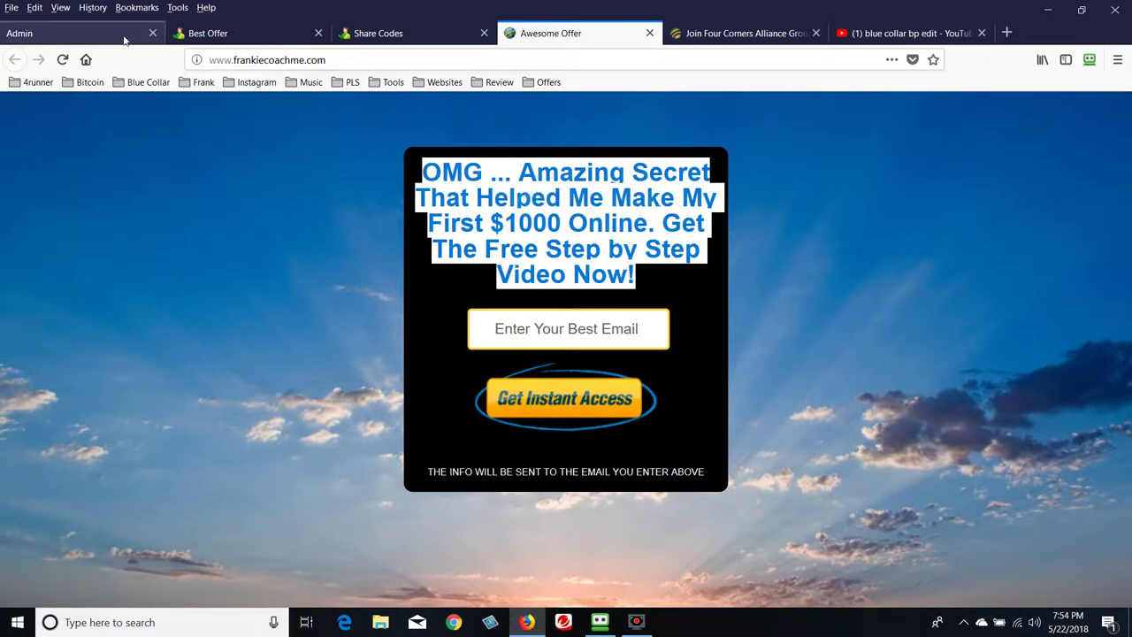
{"action": "left_click", "coordinate": [127, 37]}
{"action": "left_click", "coordinate": [692, 266]}
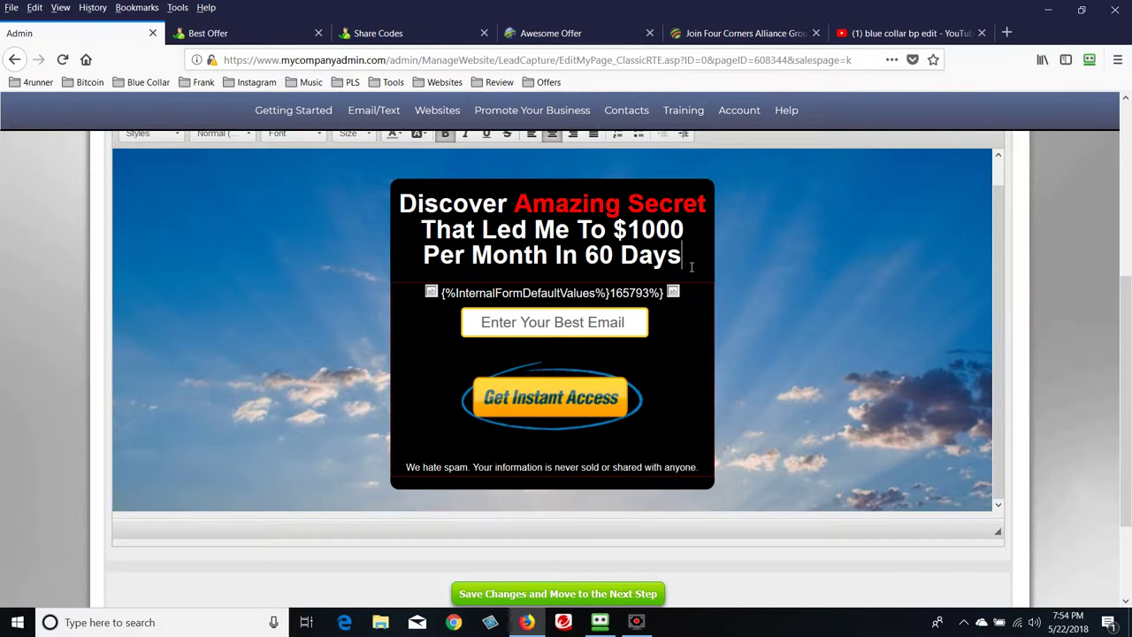
{"action": "left_click_drag", "start_coordinate": [691, 266], "coordinate": [410, 209]}
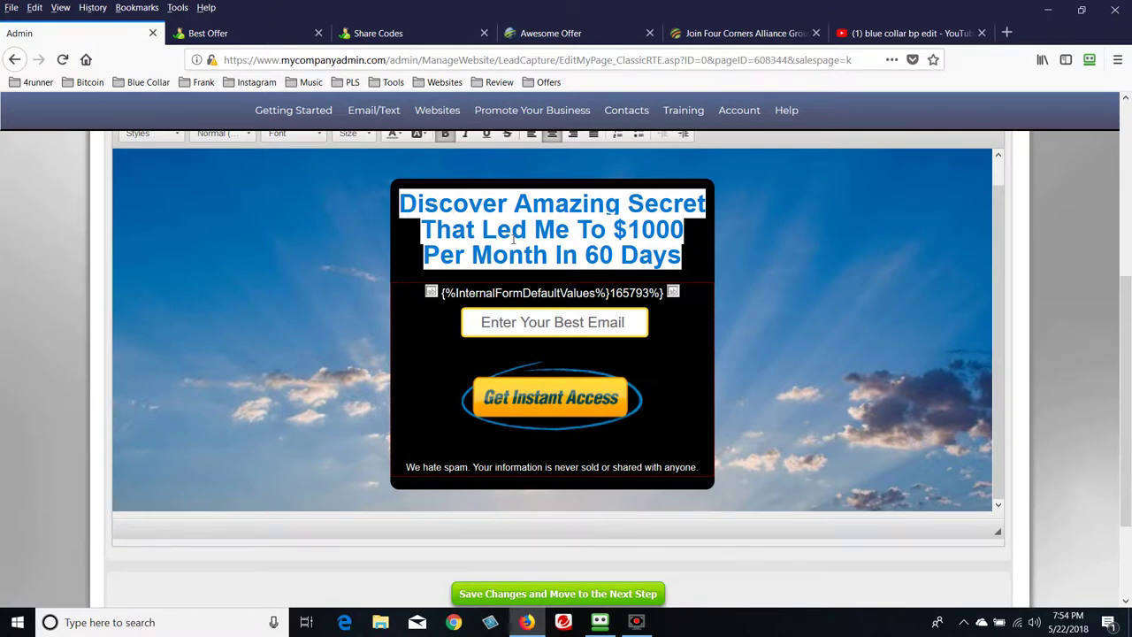
{"action": "key", "text": "BackSpace"}
{"action": "key", "text": "ctrl+v"}
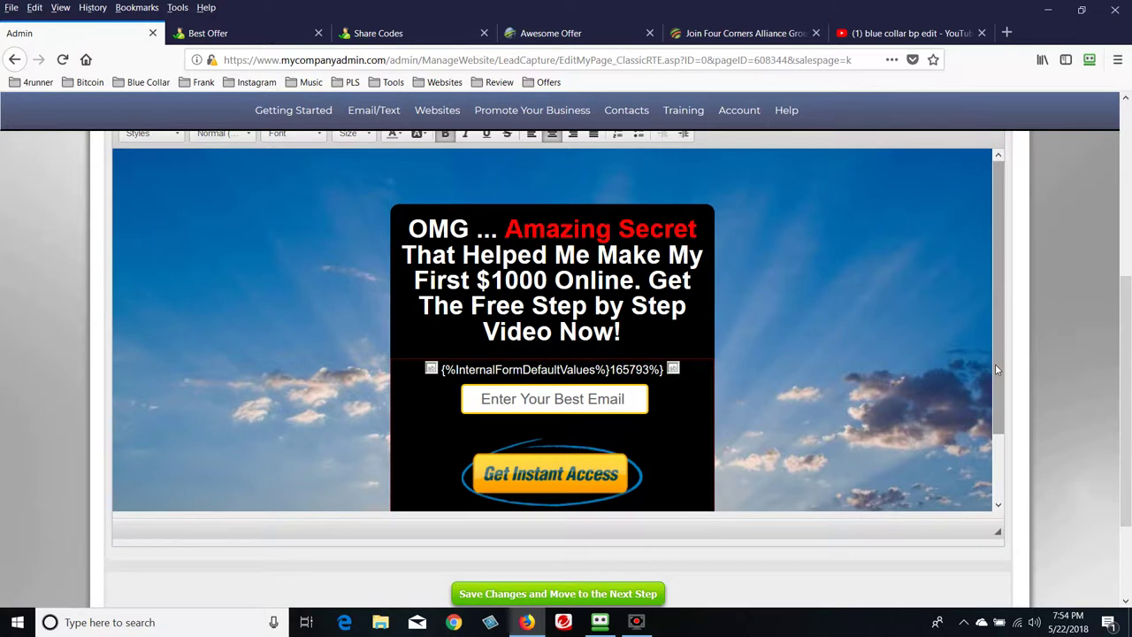
Compare the editor's We hate spam notice line with the live Awesome Offer page
{"action": "scroll", "coordinate": [995, 364], "scroll_direction": "down", "scroll_amount": 2}
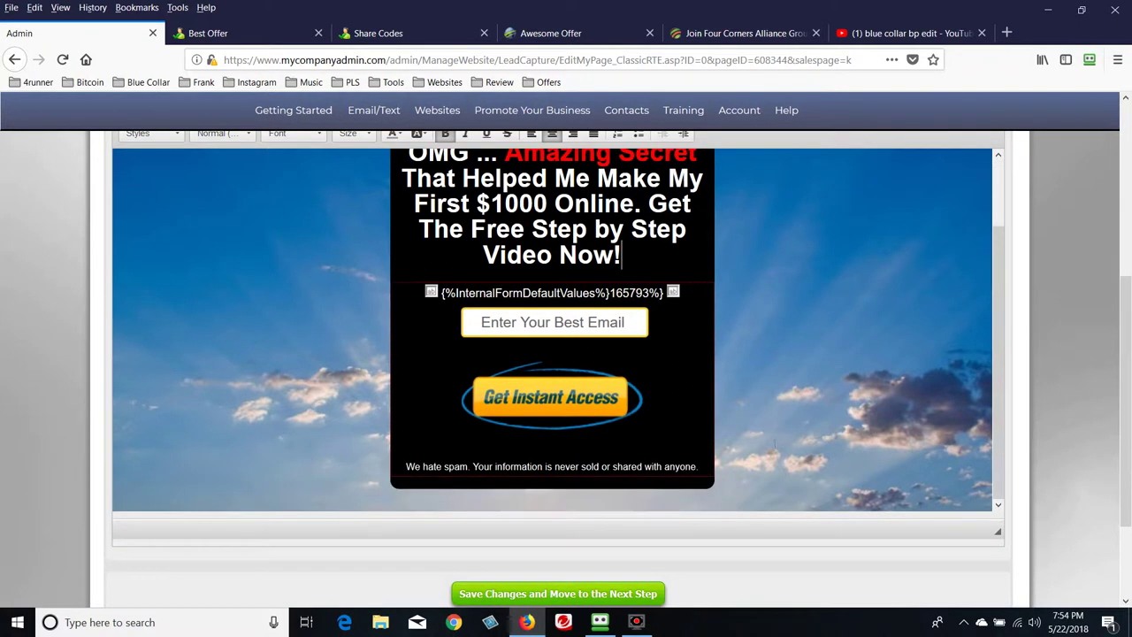
{"action": "left_click_drag", "start_coordinate": [403, 468], "coordinate": [704, 473]}
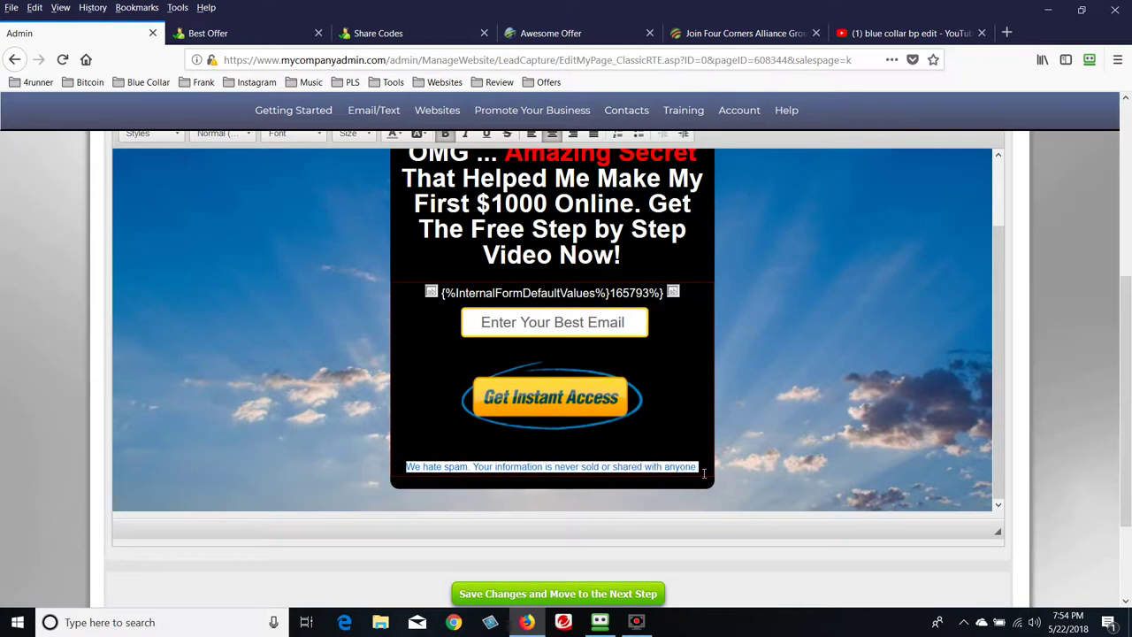
{"action": "left_click", "coordinate": [551, 34]}
{"action": "left_click", "coordinate": [513, 478]}
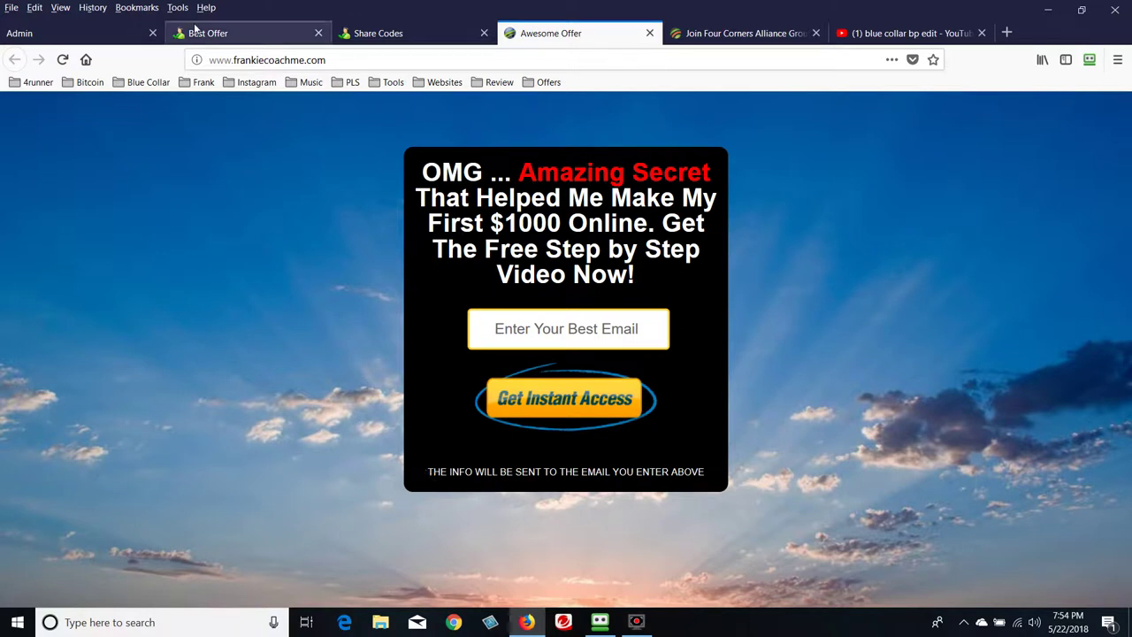
{"action": "left_click", "coordinate": [139, 35]}
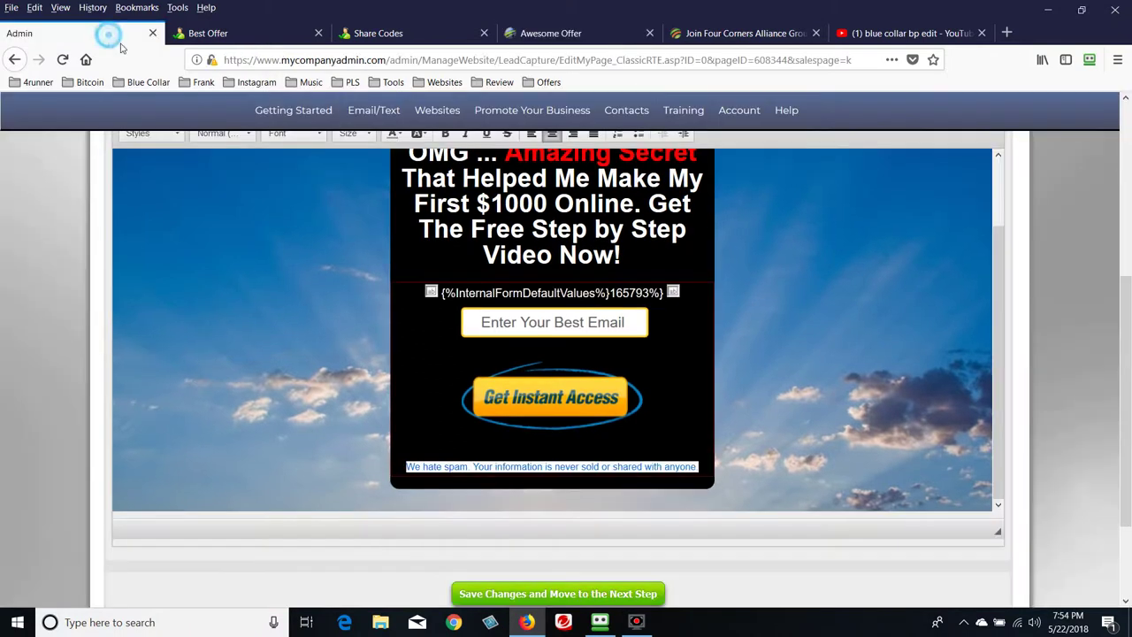
{"action": "left_click", "coordinate": [647, 467]}
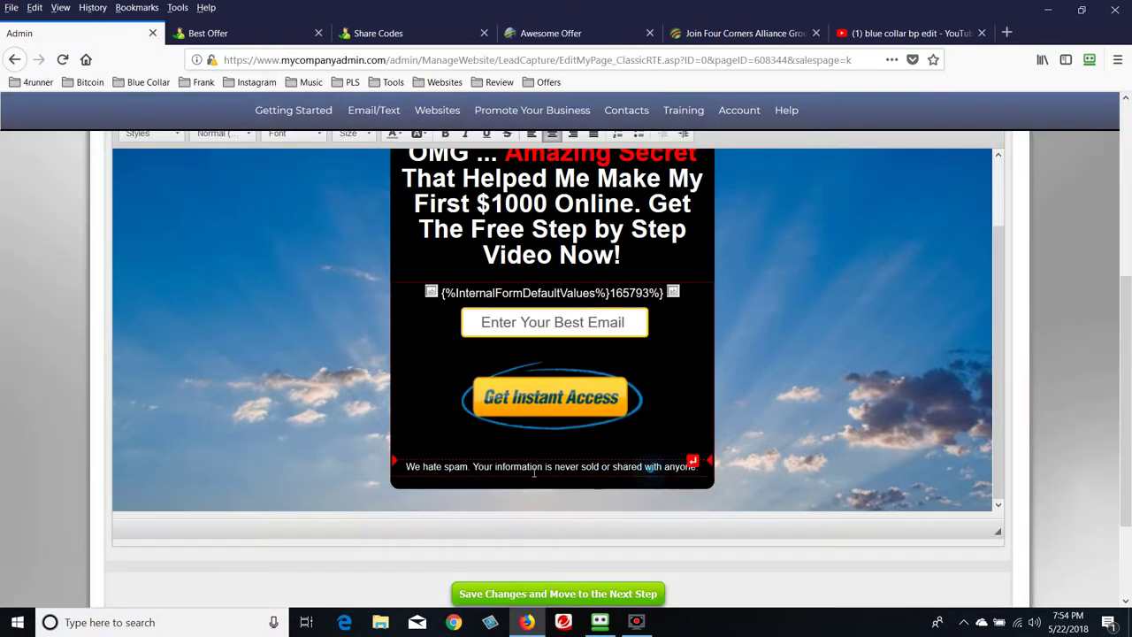
Rewrite the notice as 'Notice: the information you enter above will be sent to you best email', deleting leftover text
{"action": "left_click", "coordinate": [406, 467]}
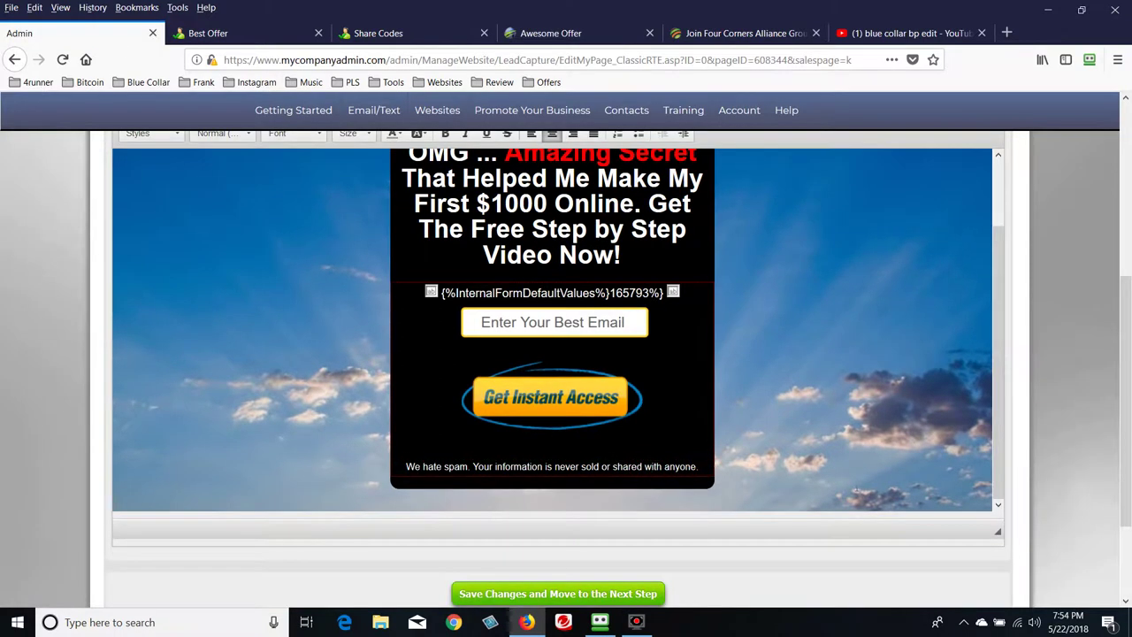
{"action": "type", "text": "Notic"}
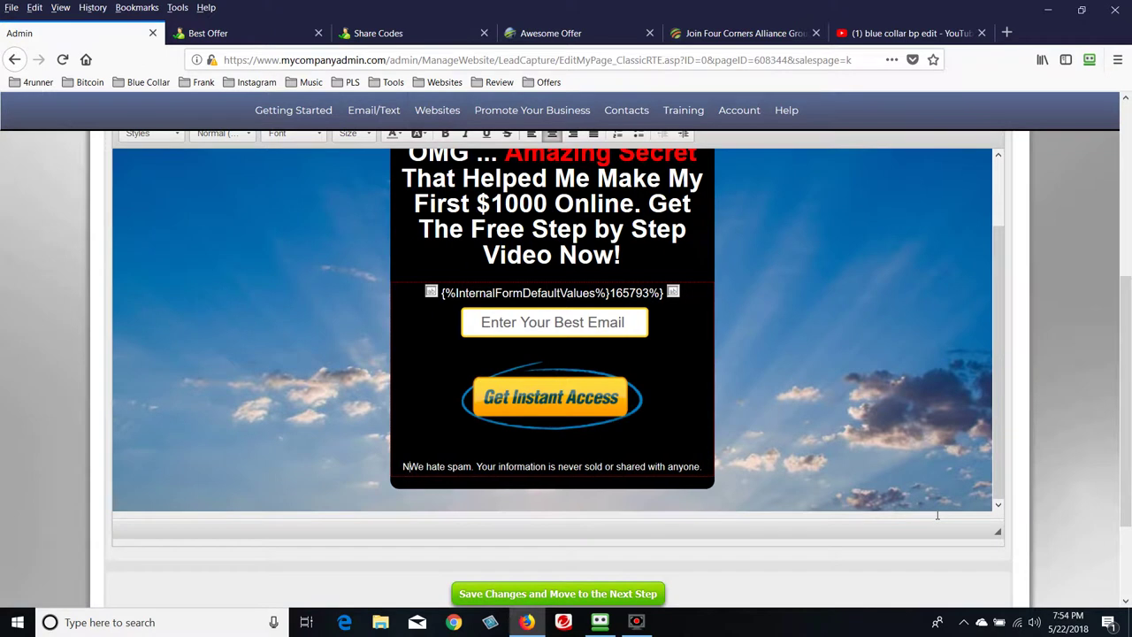
{"action": "type", "text": "e"}
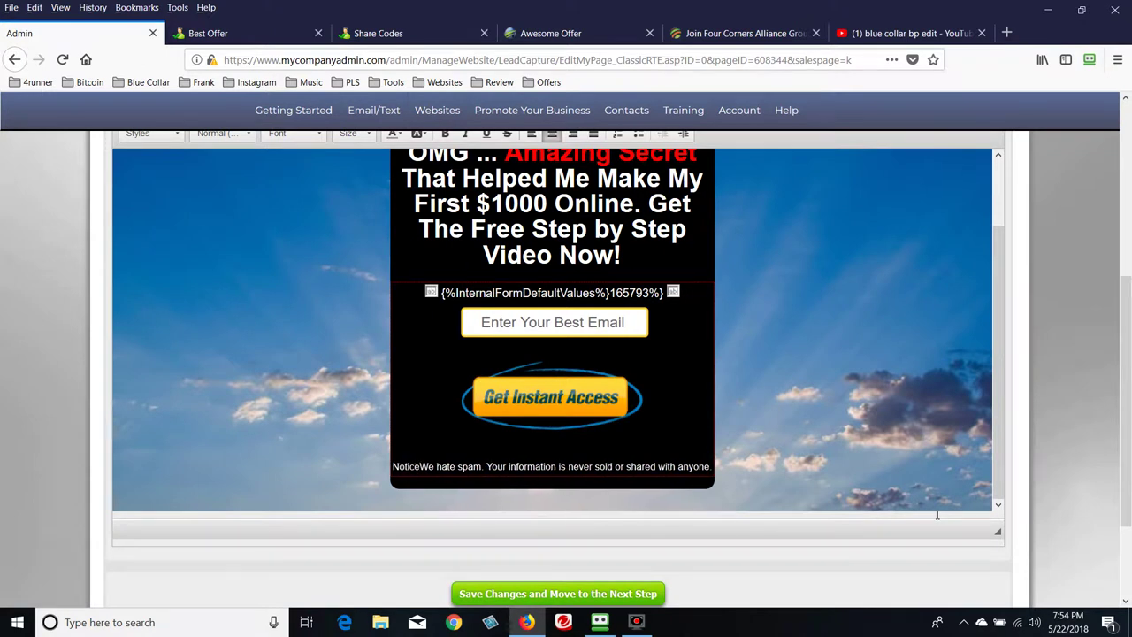
{"action": "type", "text": ": "}
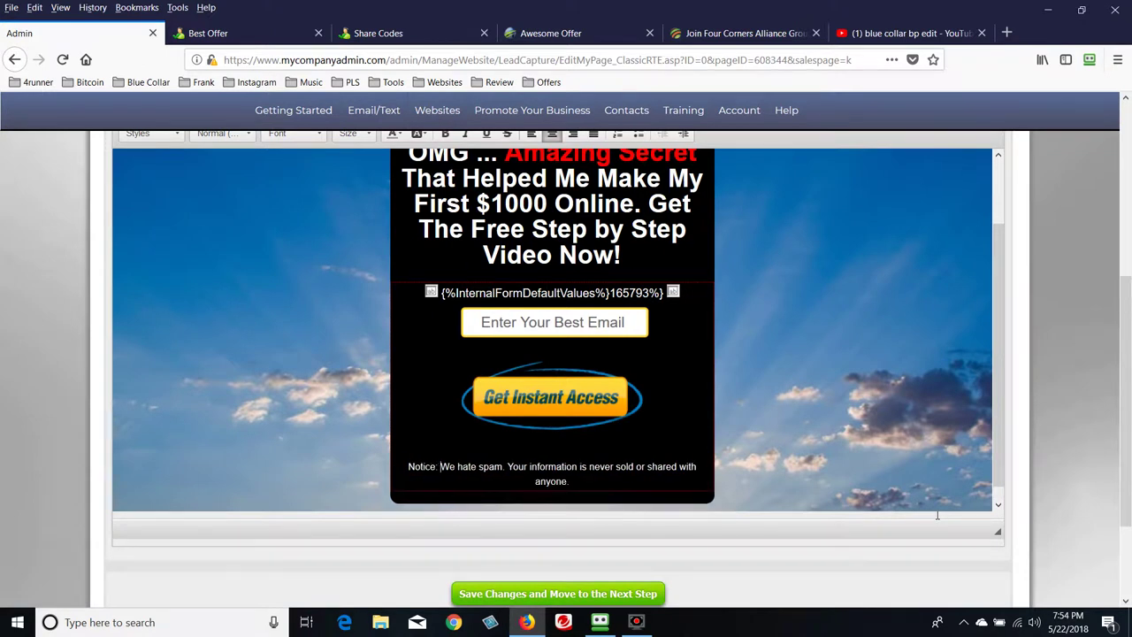
{"action": "type", "text": "the email you enter a"}
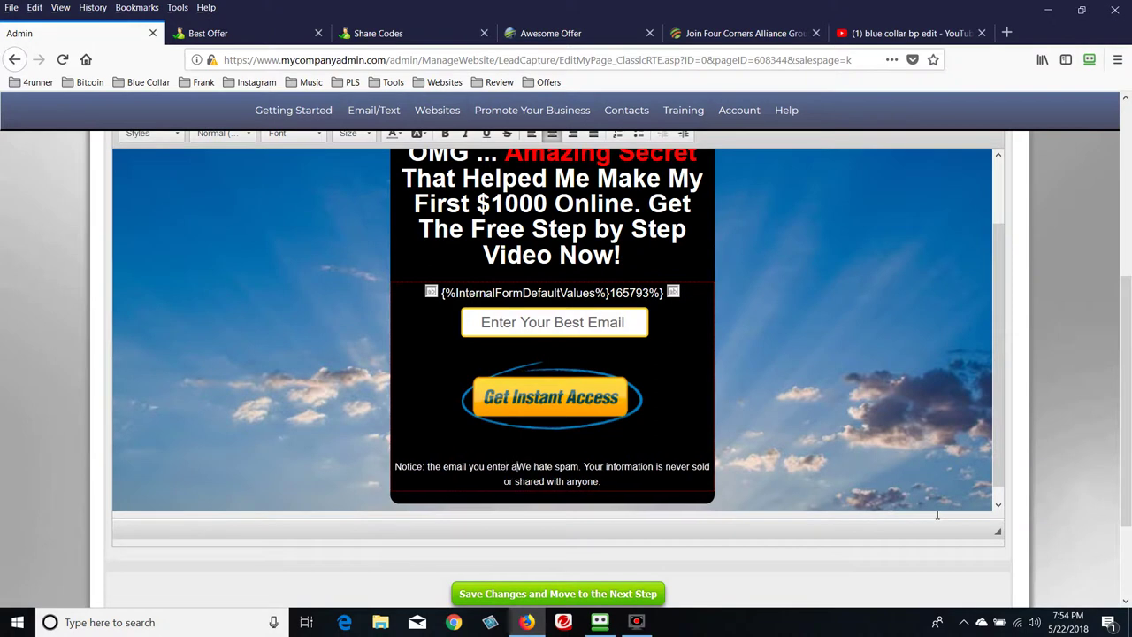
{"action": "type", "text": "bove"}
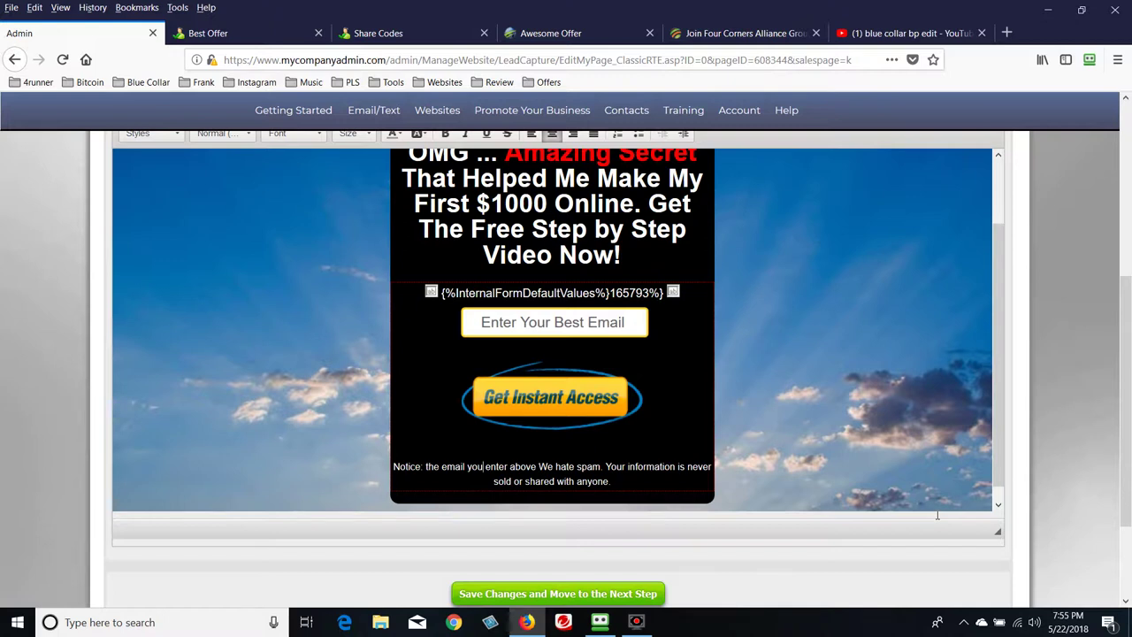
{"action": "key", "text": "ctrl+Left"}
{"action": "type", "text": "informa"}
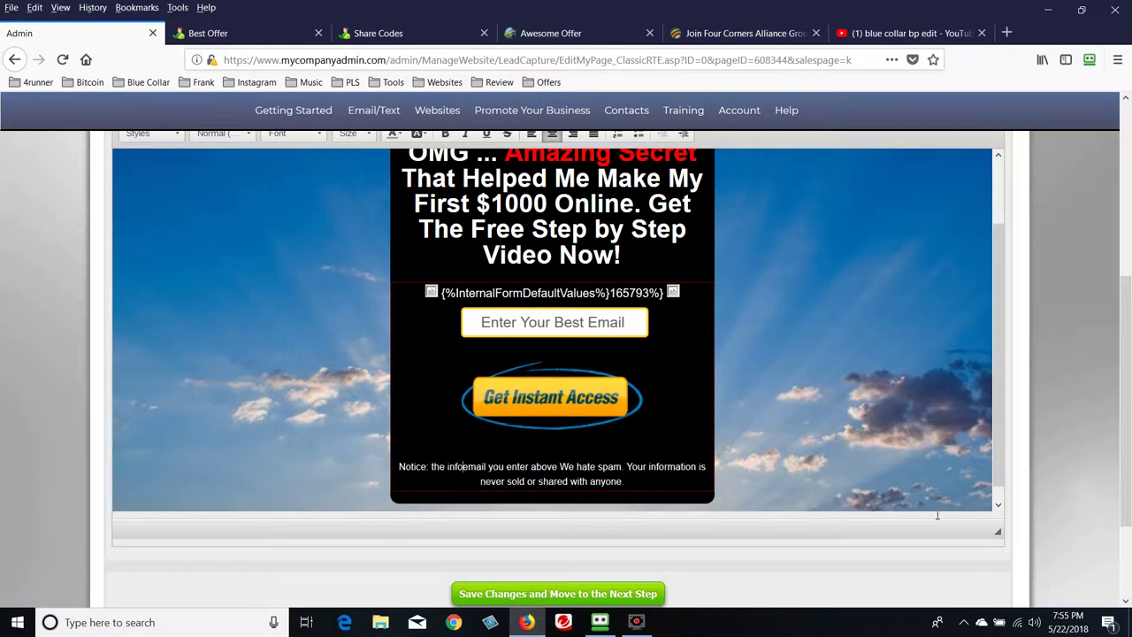
{"action": "type", "text": "tion "}
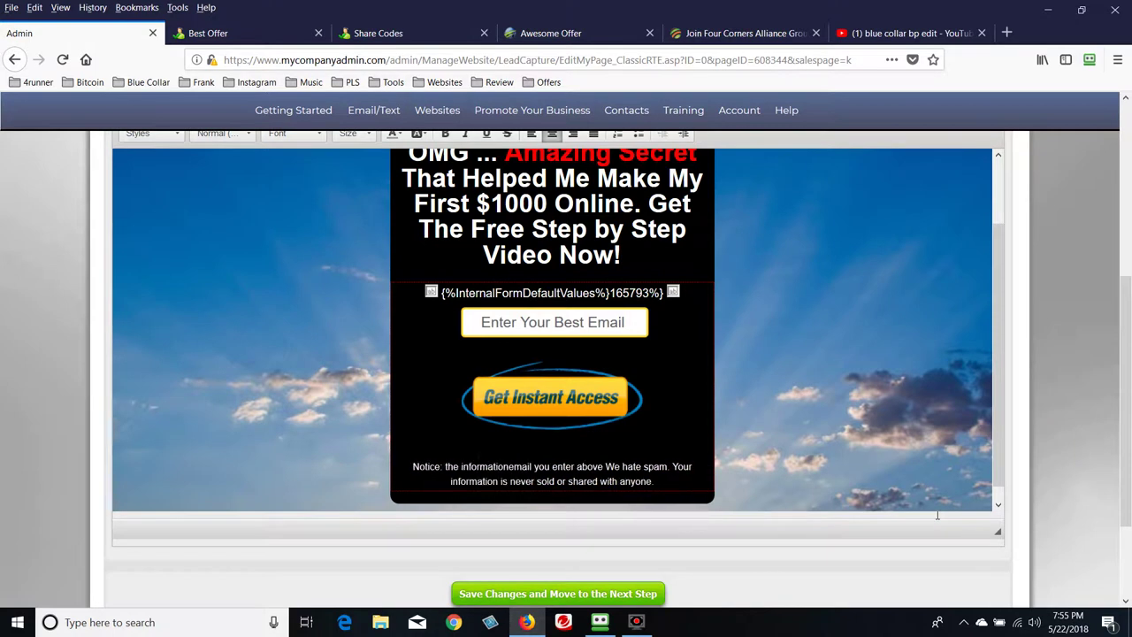
{"action": "type", "text": "you "}
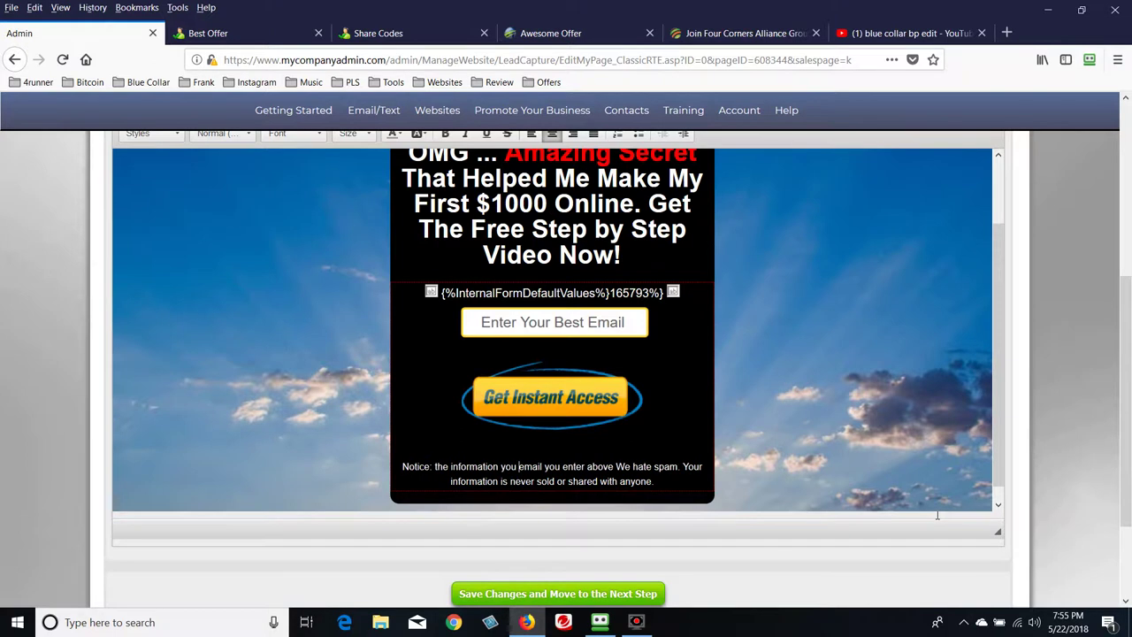
{"action": "type", "text": "enter "}
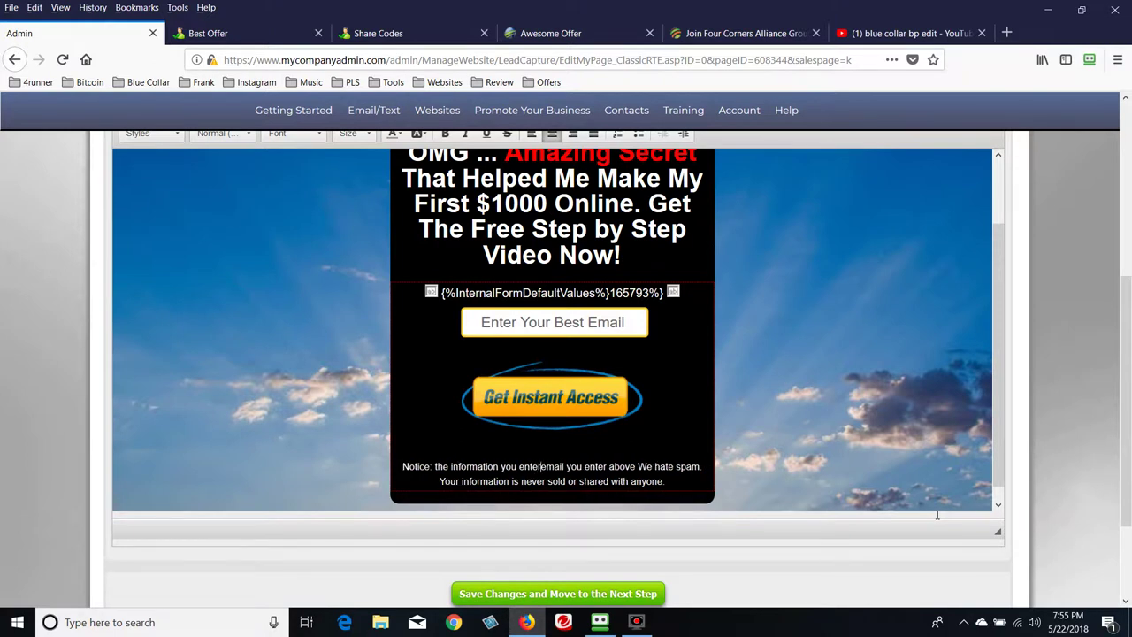
{"action": "type", "text": "above "}
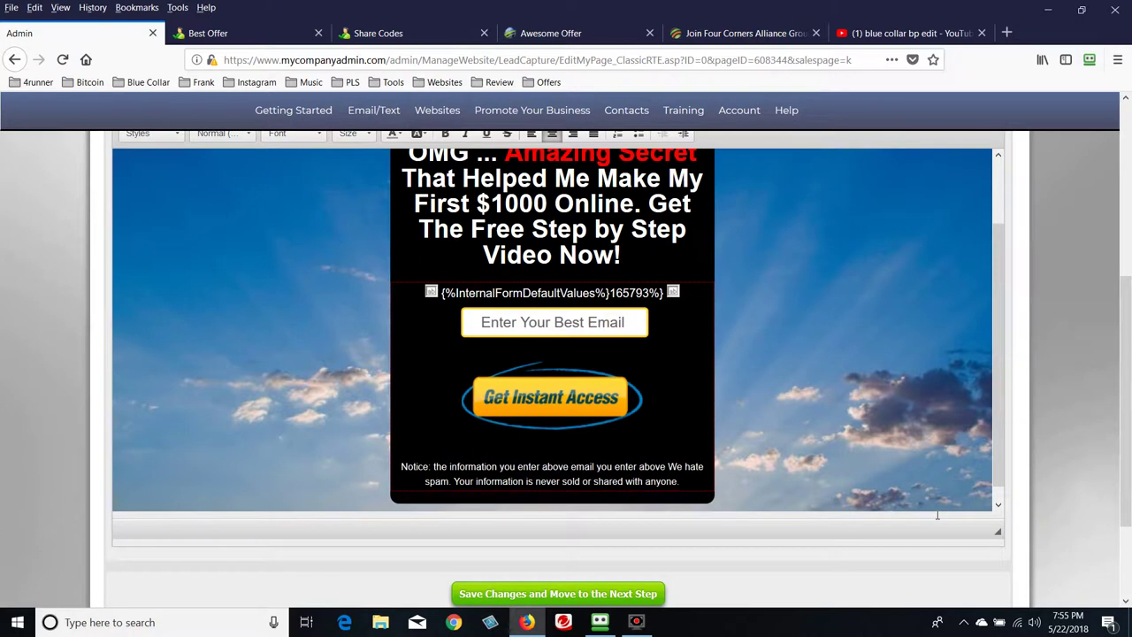
{"action": "type", "text": "will b"}
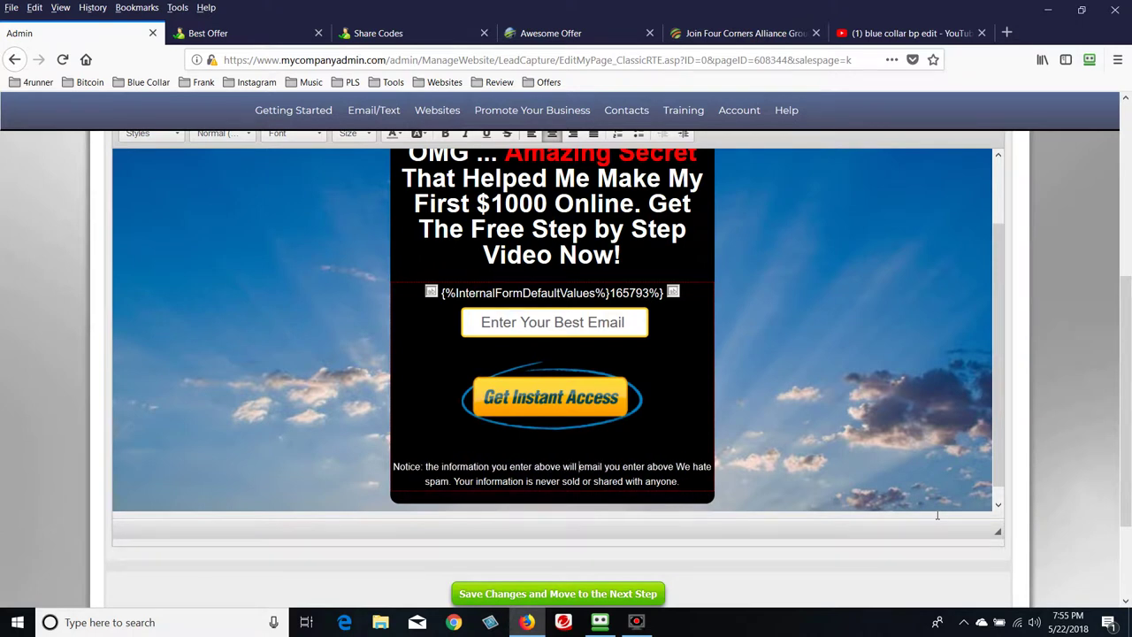
{"action": "type", "text": "e "}
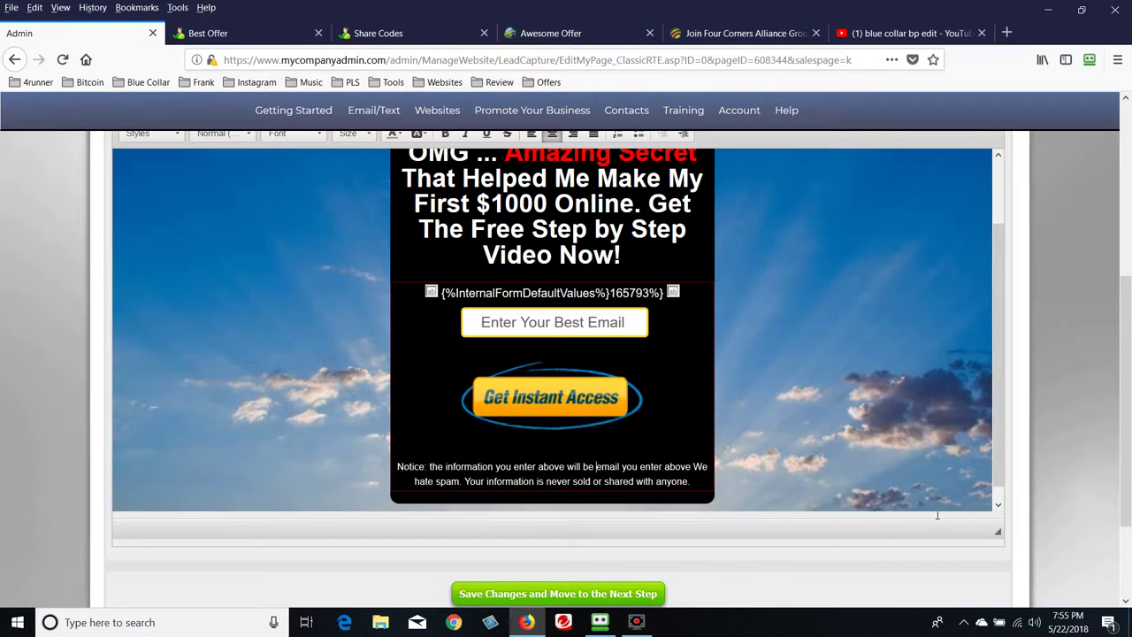
{"action": "type", "text": "sent "}
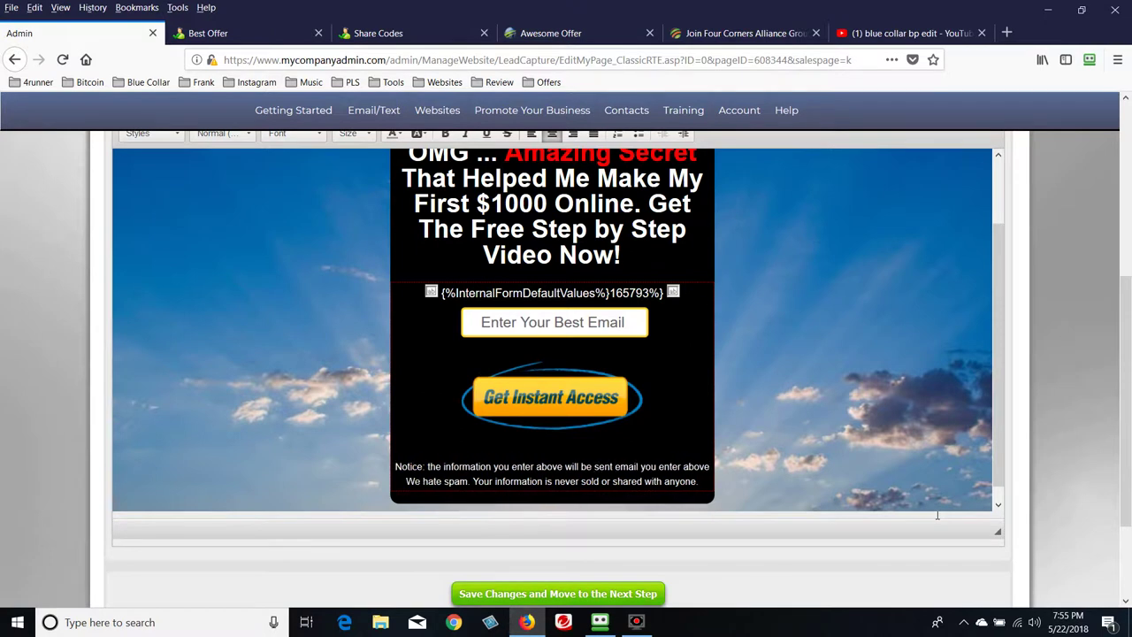
{"action": "type", "text": "to "}
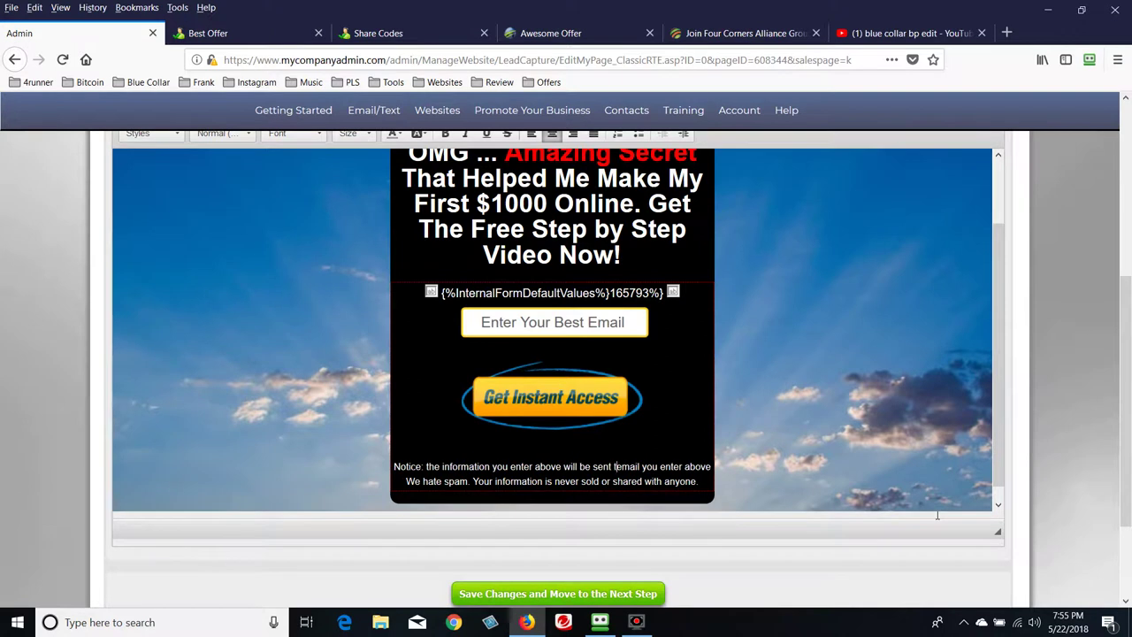
{"action": "type", "text": "you bes"}
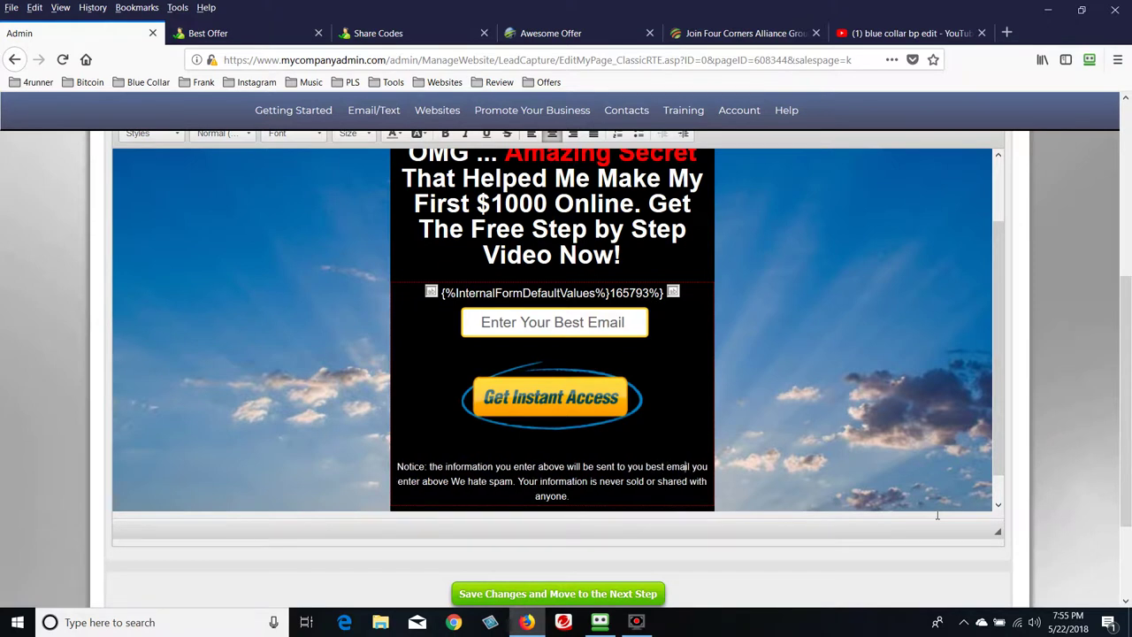
{"action": "key", "text": "BackSpace"}
{"action": "key", "text": "BackSpace"}
{"action": "key", "text": "BackSpace"}
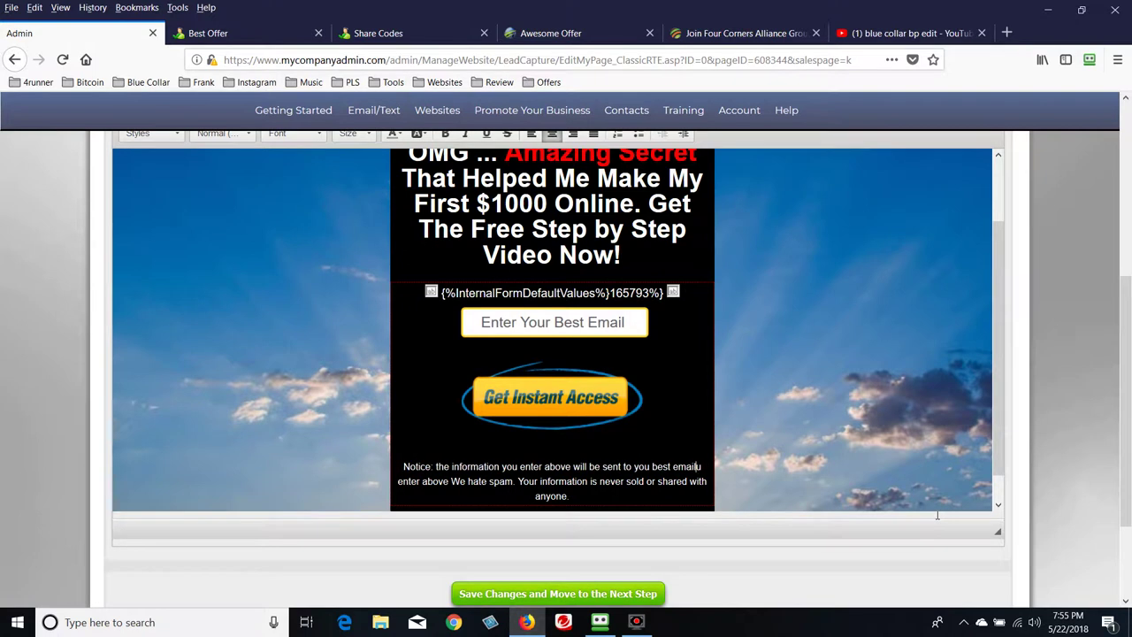
{"action": "key", "text": "Delete"}
{"action": "key", "text": "Delete"}
{"action": "key", "text": "Delete"}
{"action": "key", "text": "Delete"}
{"action": "key", "text": "Delete"}
{"action": "key", "text": "Delete"}
{"action": "key", "text": "Delete"}
{"action": "key", "text": "Delete"}
{"action": "key", "text": "Delete"}
{"action": "key", "text": "Delete"}
{"action": "key", "text": "Delete"}
{"action": "key", "text": "Delete"}
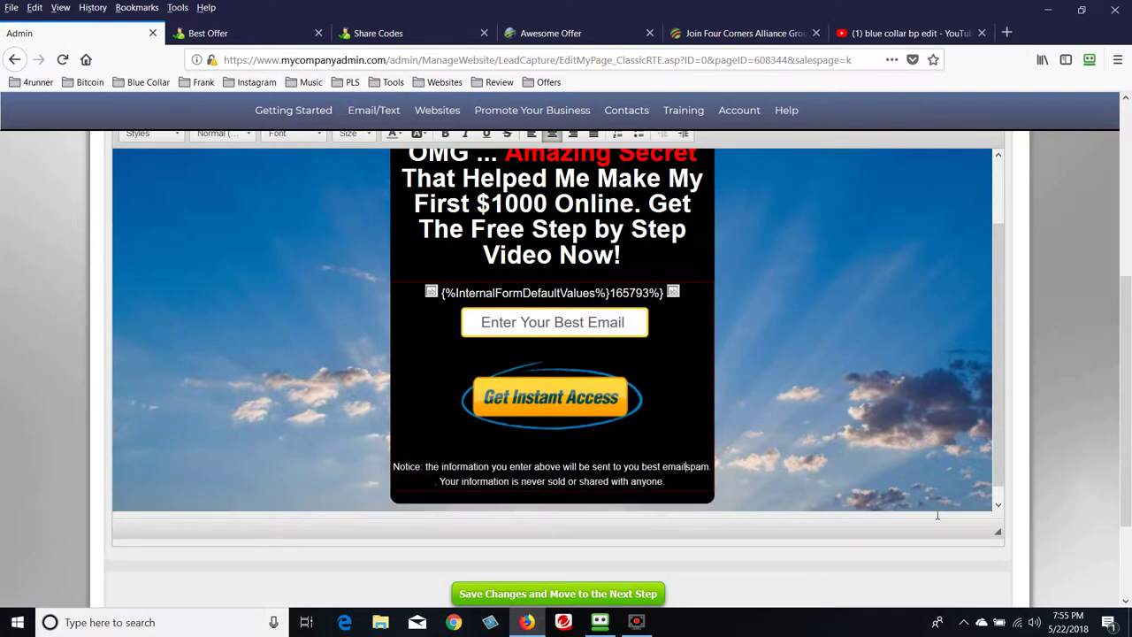
{"action": "key", "text": "Delete"}
{"action": "key", "text": "Delete"}
{"action": "key", "text": "Delete"}
{"action": "key", "text": "Delete"}
{"action": "key", "text": "Delete"}
{"action": "key", "text": "Delete"}
{"action": "key", "text": "Delete"}
{"action": "key", "text": "Delete"}
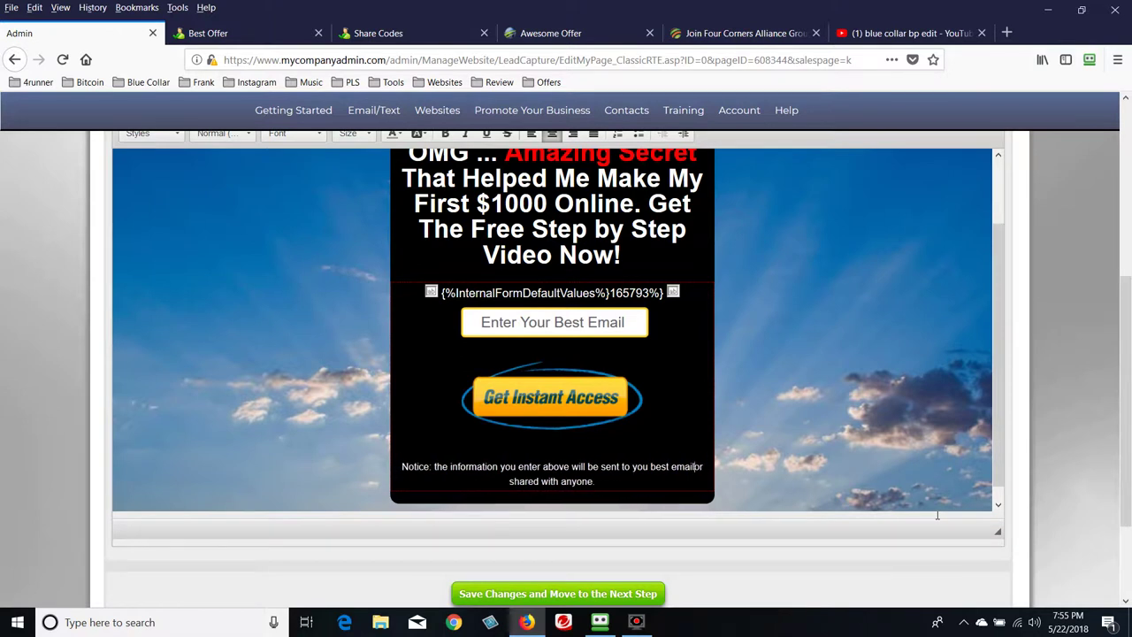
{"action": "key", "text": "Delete"}
{"action": "key", "text": "Delete"}
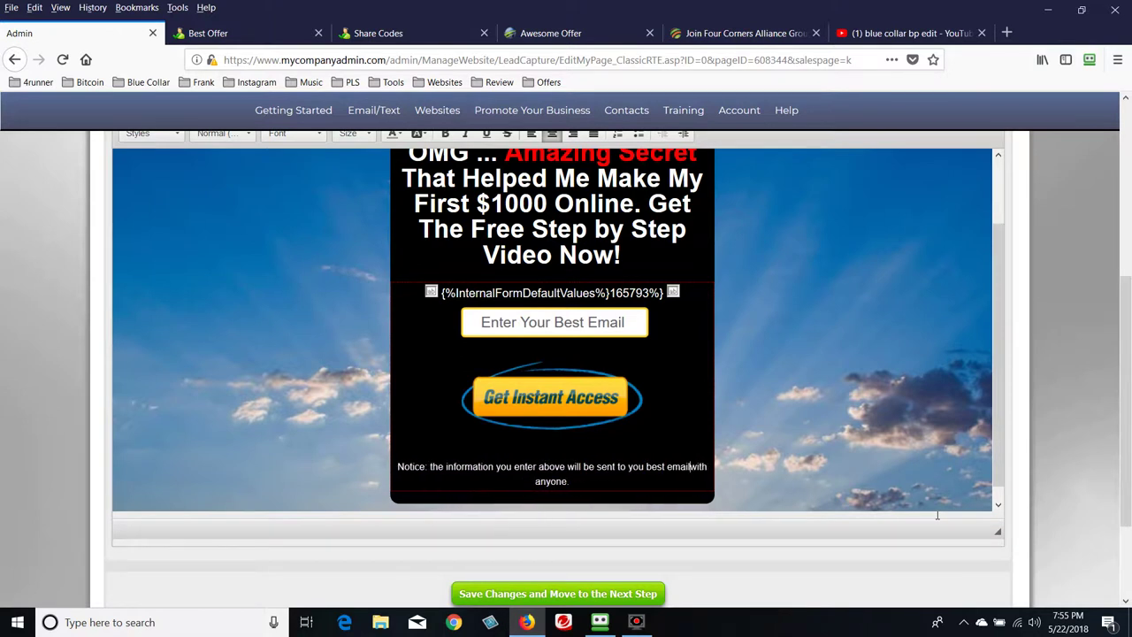
{"action": "key", "text": "Delete"}
{"action": "key", "text": "Delete"}
{"action": "key", "text": "Delete"}
{"action": "key", "text": "Delete"}
{"action": "key", "text": "Delete"}
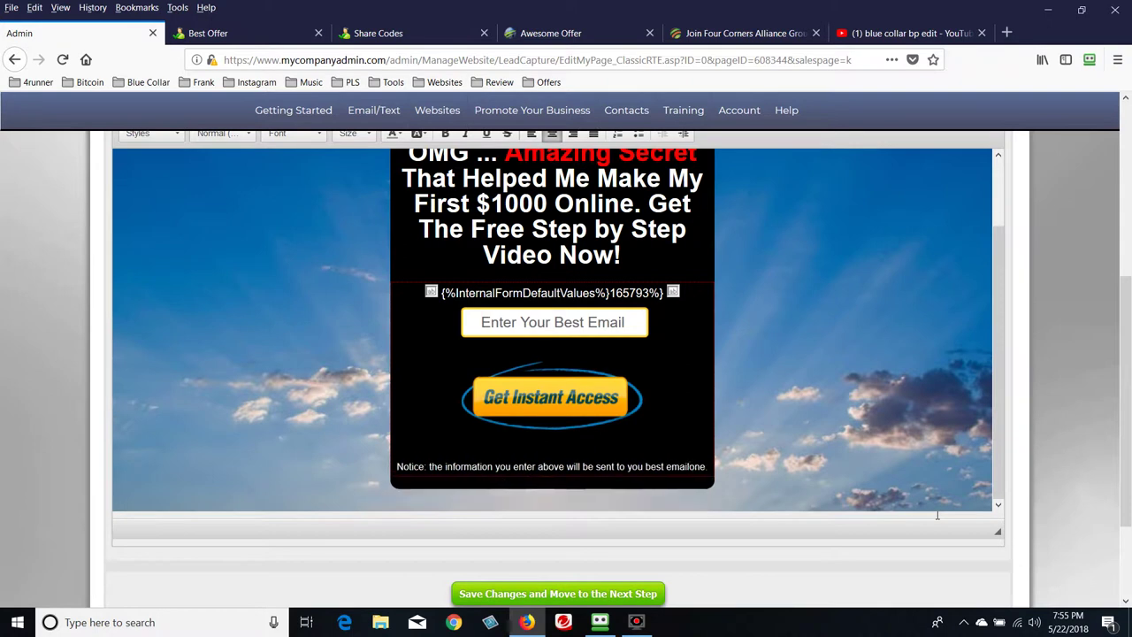
{"action": "key", "text": "Delete"}
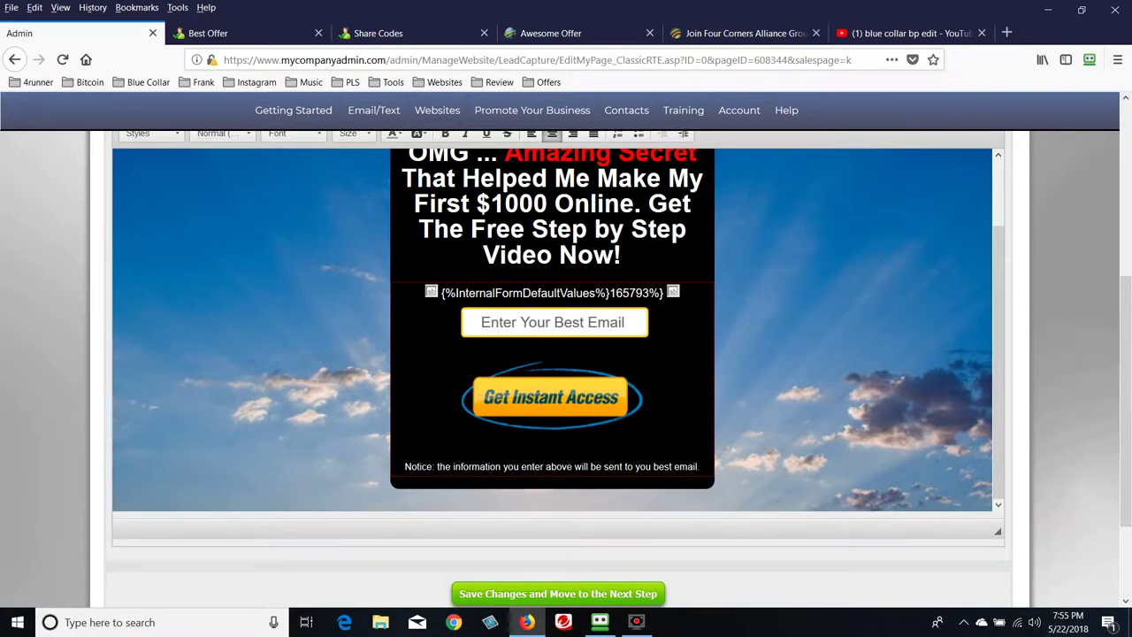
{"action": "scroll", "coordinate": [884, 425], "scroll_direction": "down", "scroll_amount": 2}
Drag the editor's resize grip larger so the full headline shows
{"action": "left_click", "coordinate": [995, 448]}
{"action": "left_click_drag", "start_coordinate": [1001, 453], "coordinate": [1046, 517]}
{"action": "scroll", "coordinate": [876, 347], "scroll_direction": "up", "scroll_amount": 2}
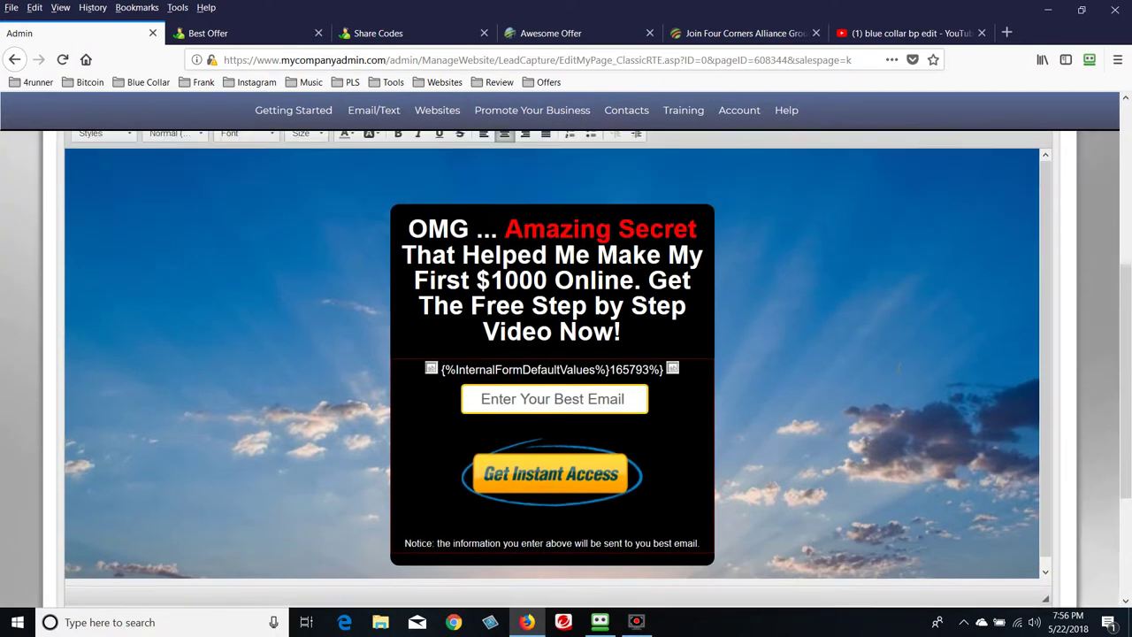
{"action": "scroll", "coordinate": [715, 354], "scroll_direction": "up", "scroll_amount": 2}
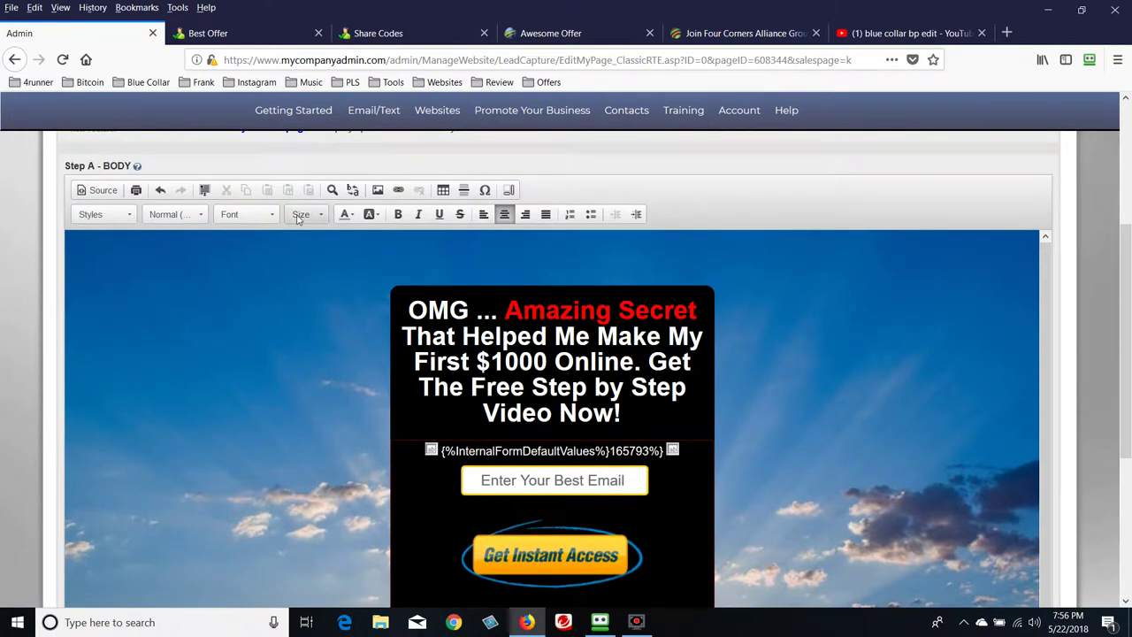
Select OMG and check the Size, Font and Text Color options without applying changes
{"action": "left_click_drag", "start_coordinate": [409, 310], "coordinate": [468, 311]}
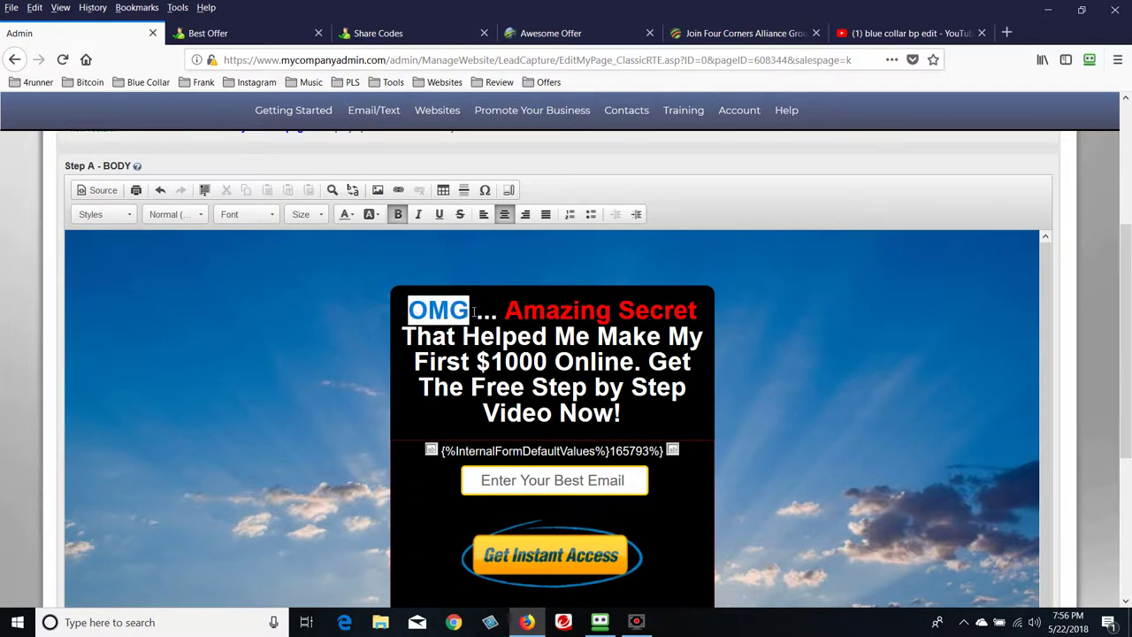
{"action": "left_click", "coordinate": [322, 220]}
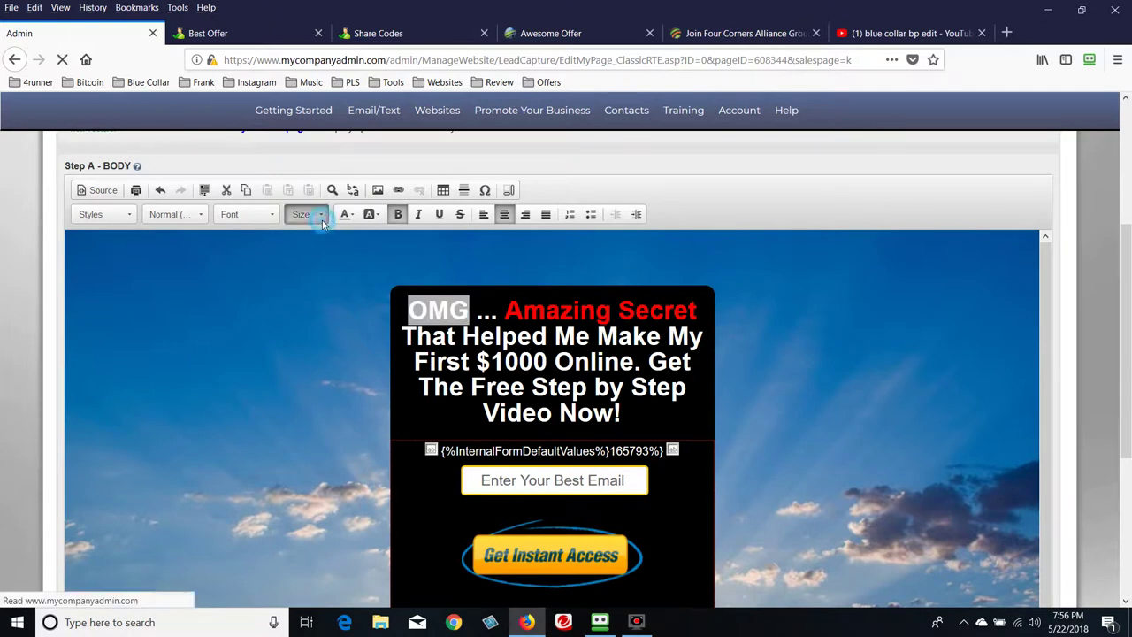
{"action": "left_click", "coordinate": [271, 221]}
{"action": "left_click_drag", "start_coordinate": [317, 250], "coordinate": [351, 281]}
{"action": "left_click", "coordinate": [351, 282]}
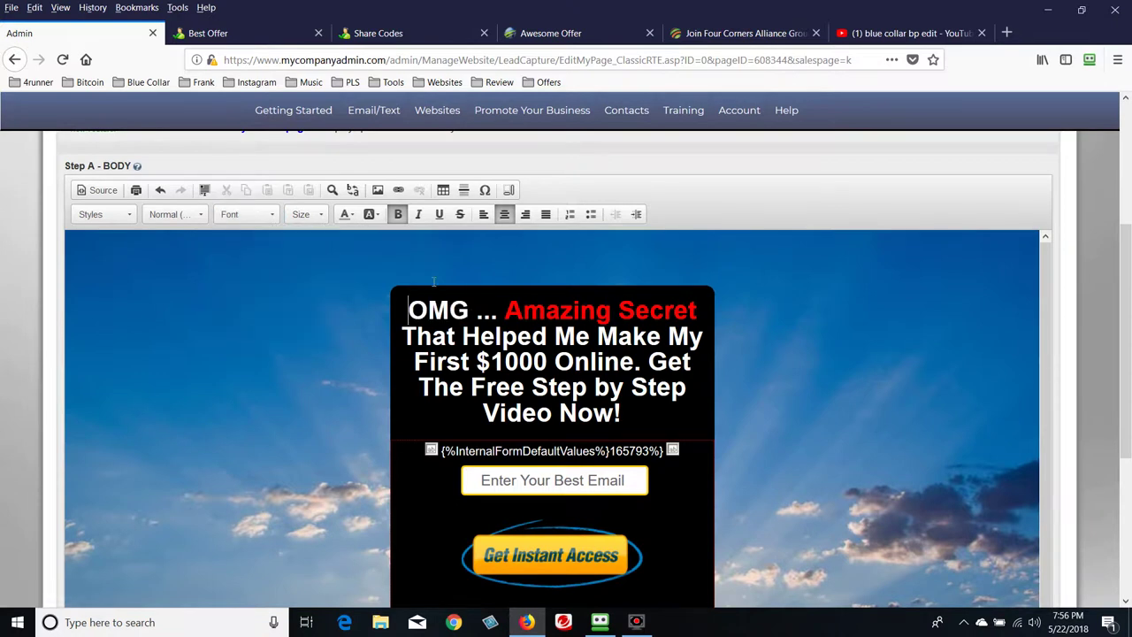
{"action": "left_click", "coordinate": [358, 219]}
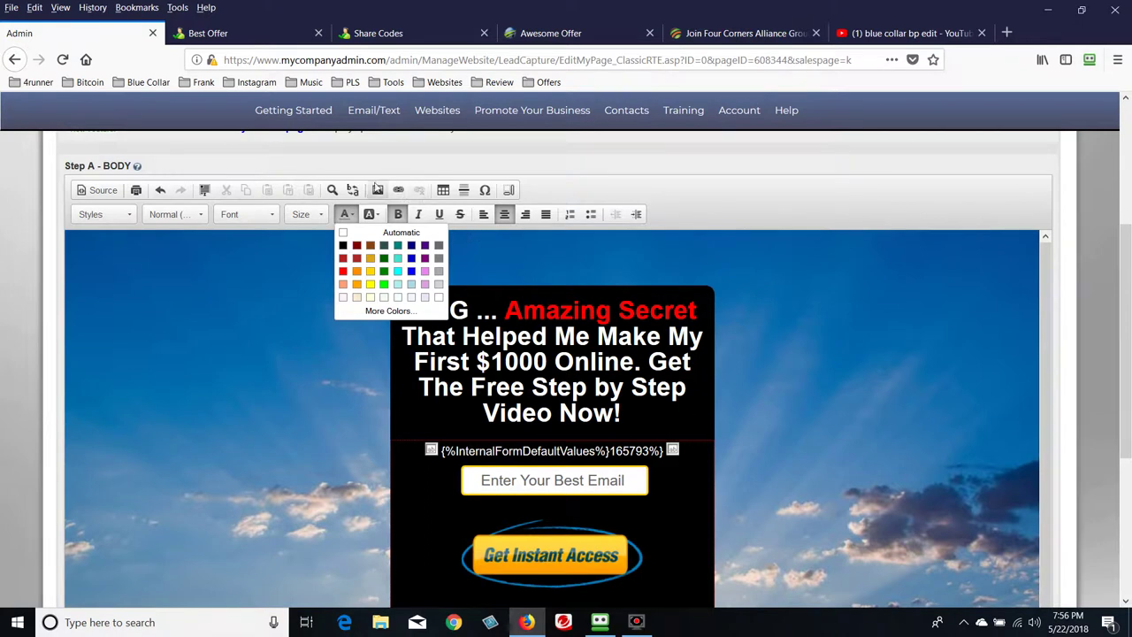
{"action": "left_click", "coordinate": [200, 273]}
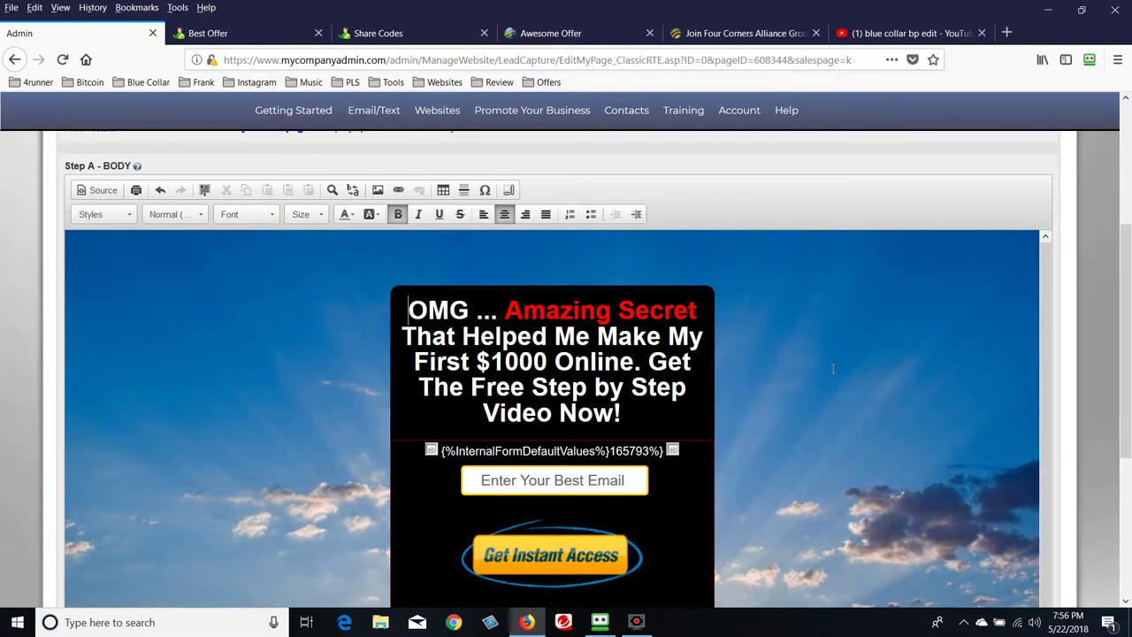
{"action": "scroll", "coordinate": [832, 368], "scroll_direction": "down", "scroll_amount": 1}
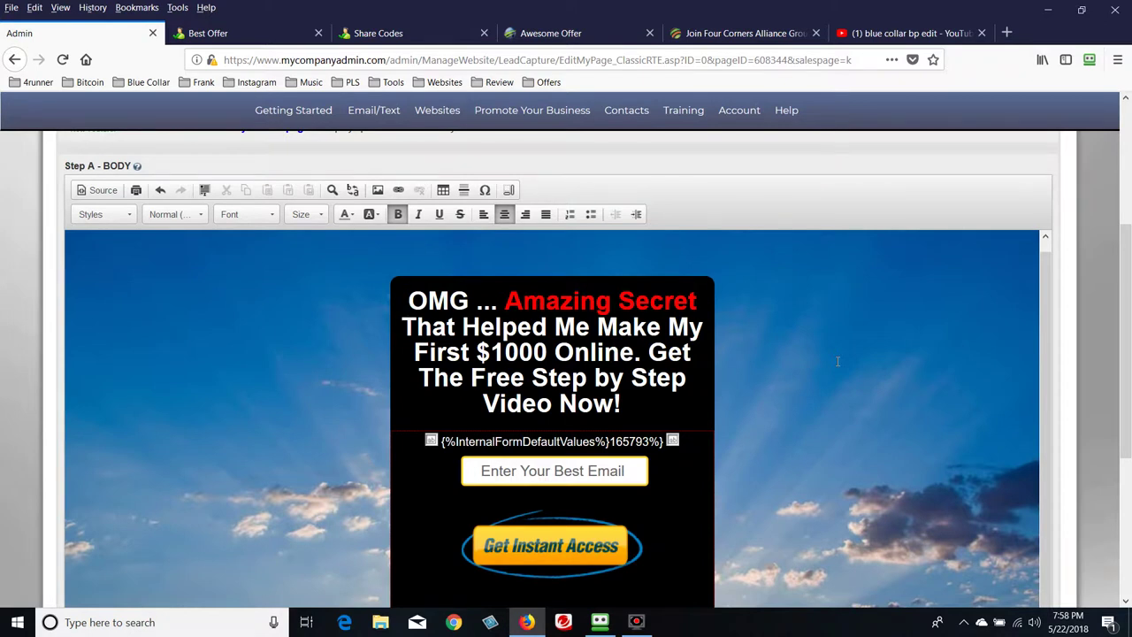
{"action": "scroll", "coordinate": [837, 361], "scroll_direction": "down", "scroll_amount": 2}
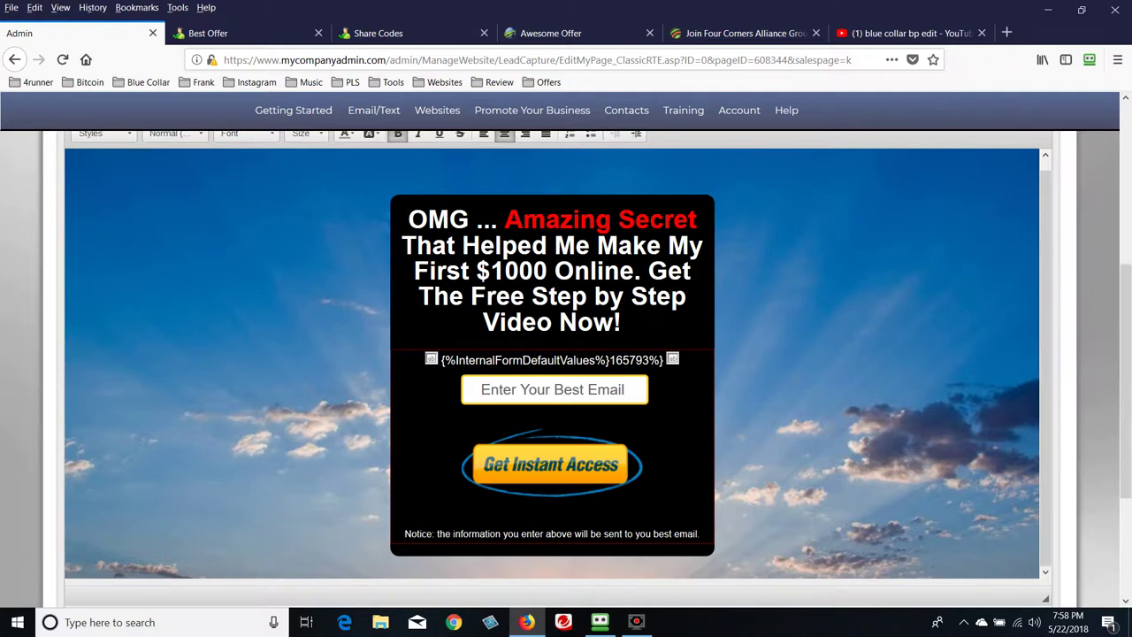
{"action": "scroll", "coordinate": [761, 404], "scroll_direction": "down", "scroll_amount": 3}
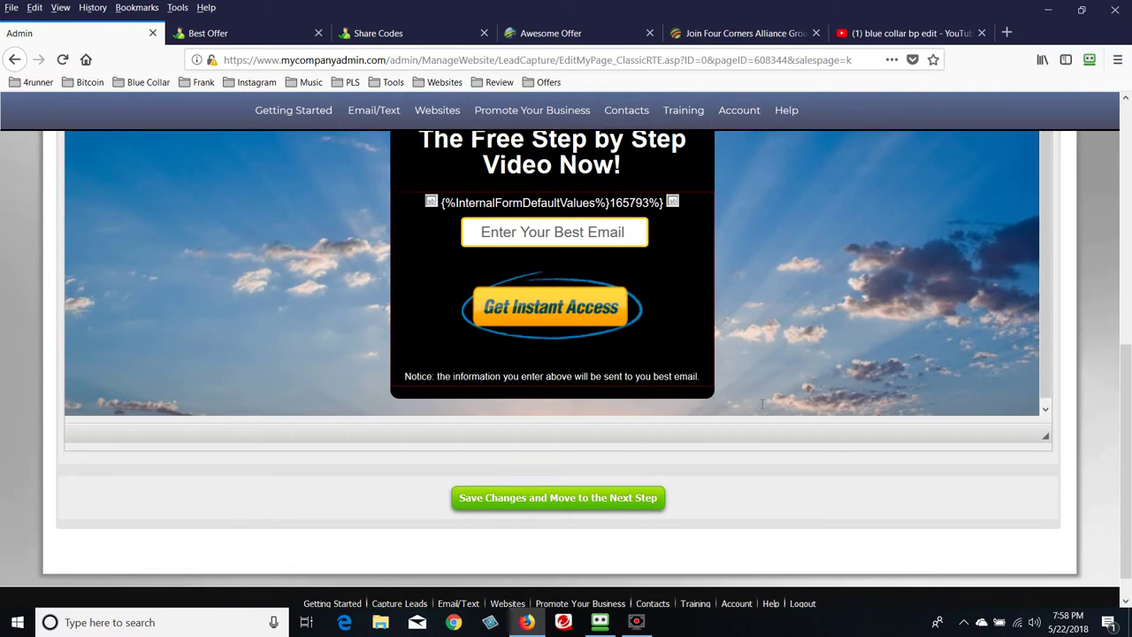
{"action": "left_click", "coordinate": [590, 497]}
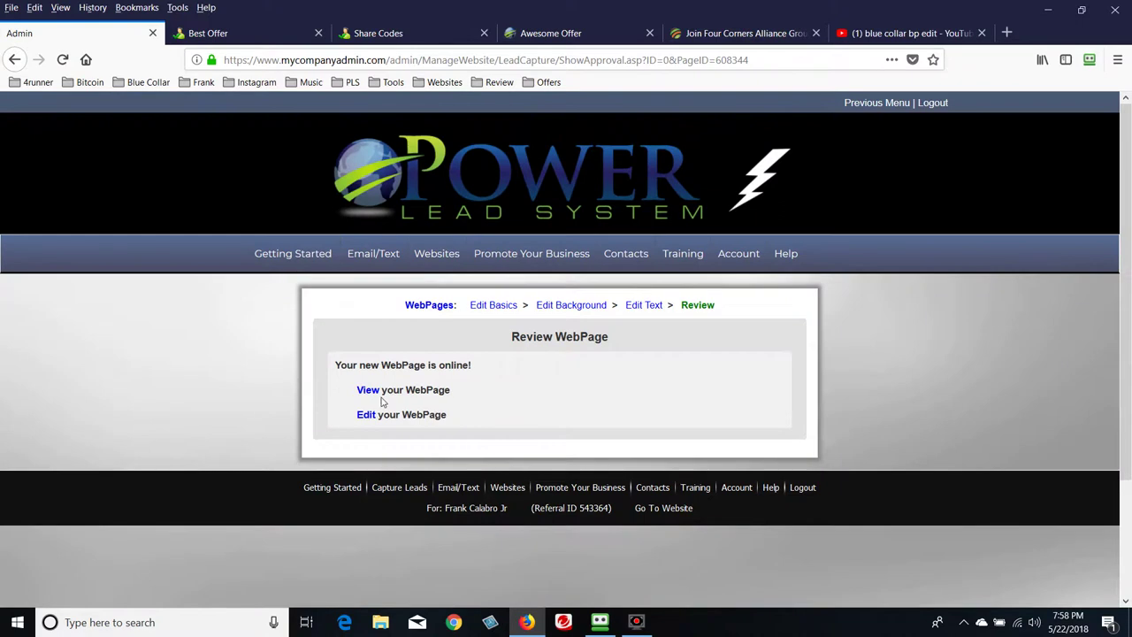
{"action": "left_click", "coordinate": [368, 390]}
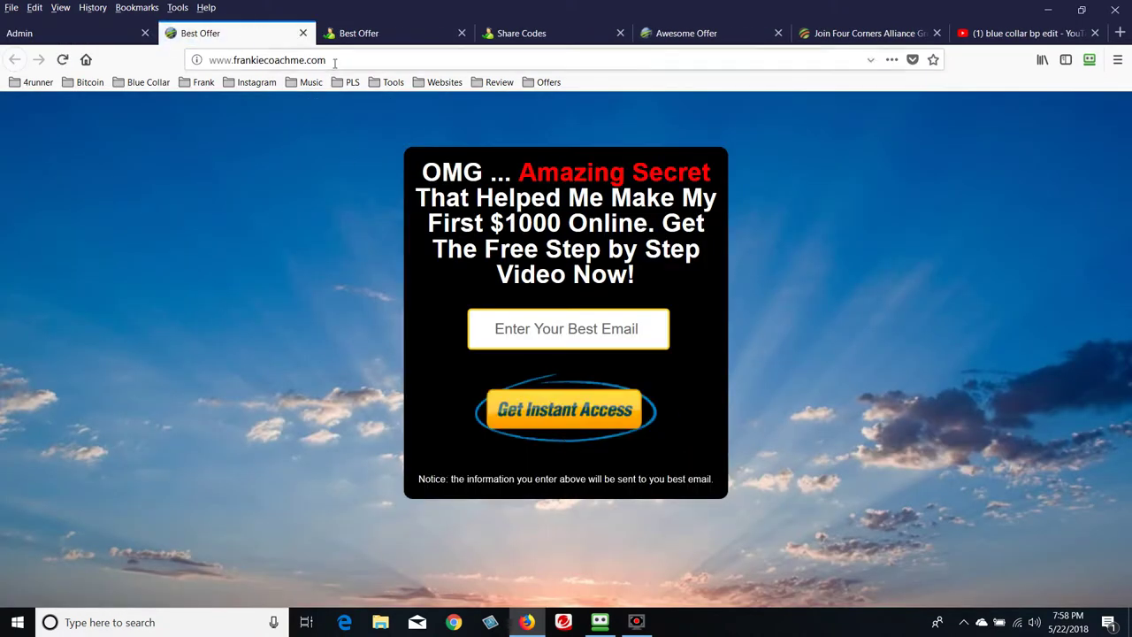
{"action": "left_click_drag", "start_coordinate": [327, 60], "coordinate": [209, 64]}
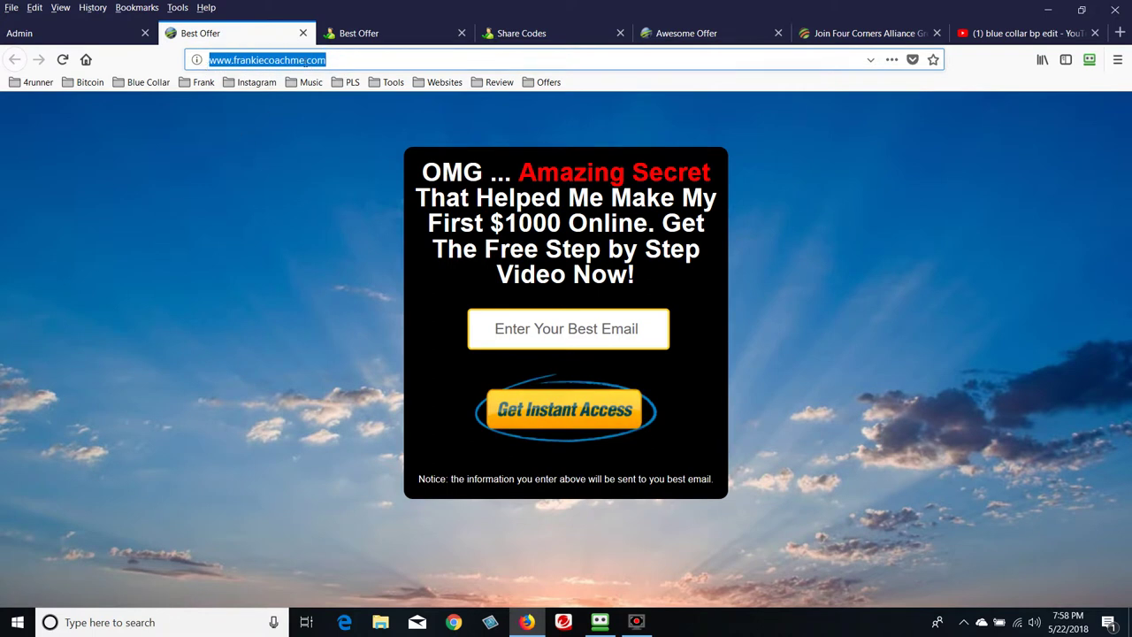
{"action": "left_click", "coordinate": [564, 339]}
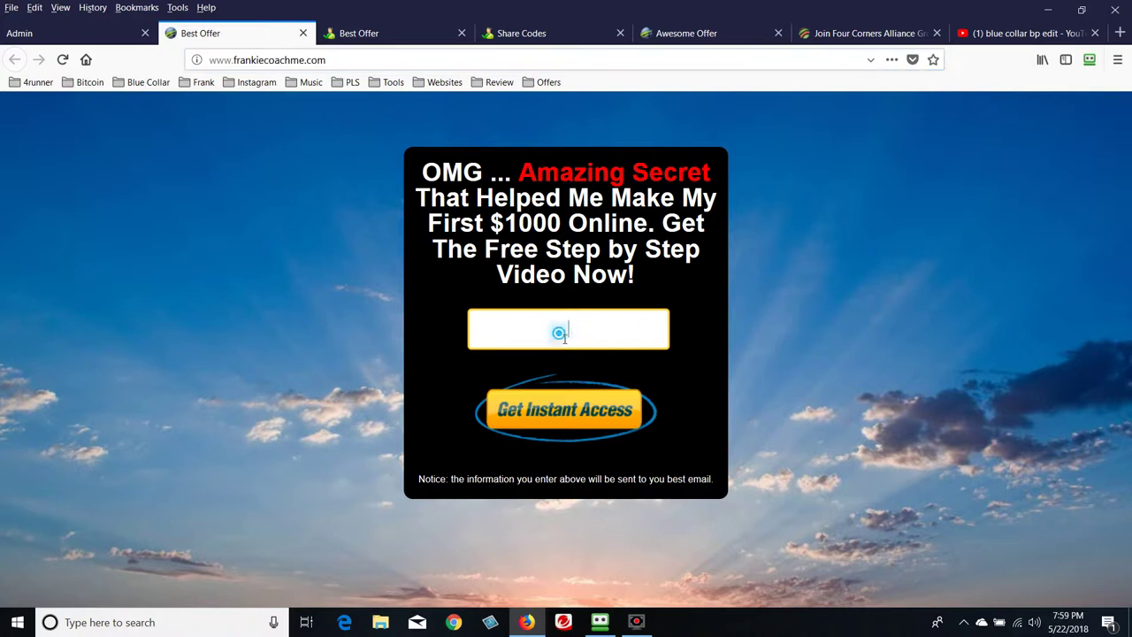
Follow the video page's access offer to the Four Corners join page, then return to the Best Offer tab
{"action": "left_click", "coordinate": [404, 38]}
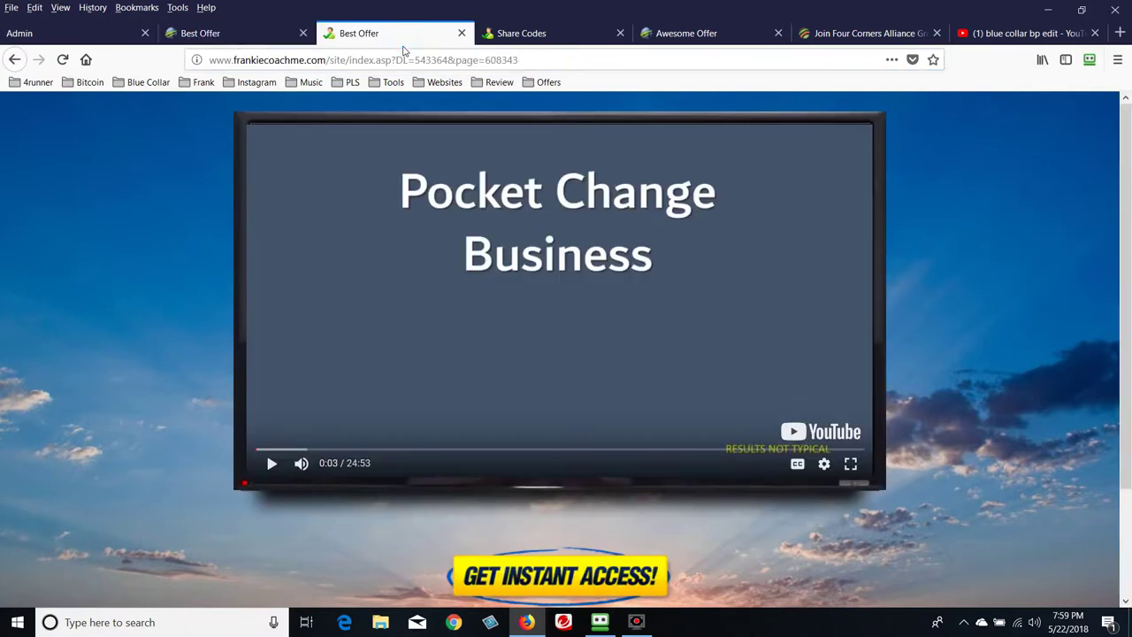
{"action": "scroll", "coordinate": [189, 216], "scroll_direction": "down", "scroll_amount": 3}
{"action": "scroll", "coordinate": [267, 251], "scroll_direction": "up", "scroll_amount": 3}
{"action": "scroll", "coordinate": [569, 339], "scroll_direction": "down", "scroll_amount": 2}
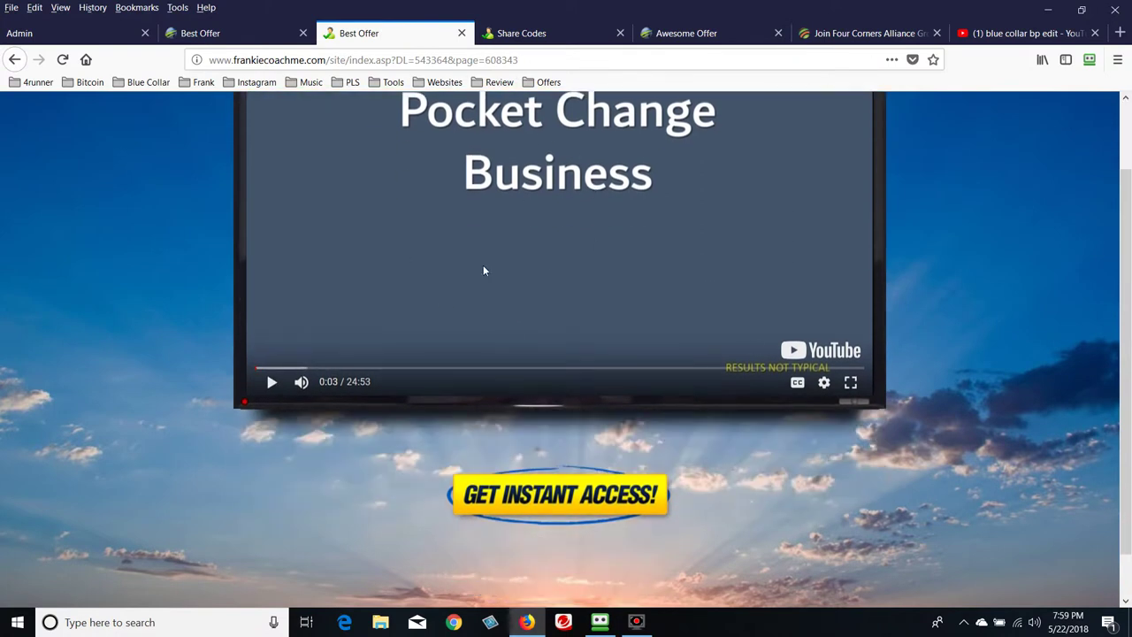
{"action": "scroll", "coordinate": [504, 284], "scroll_direction": "down", "scroll_amount": 1}
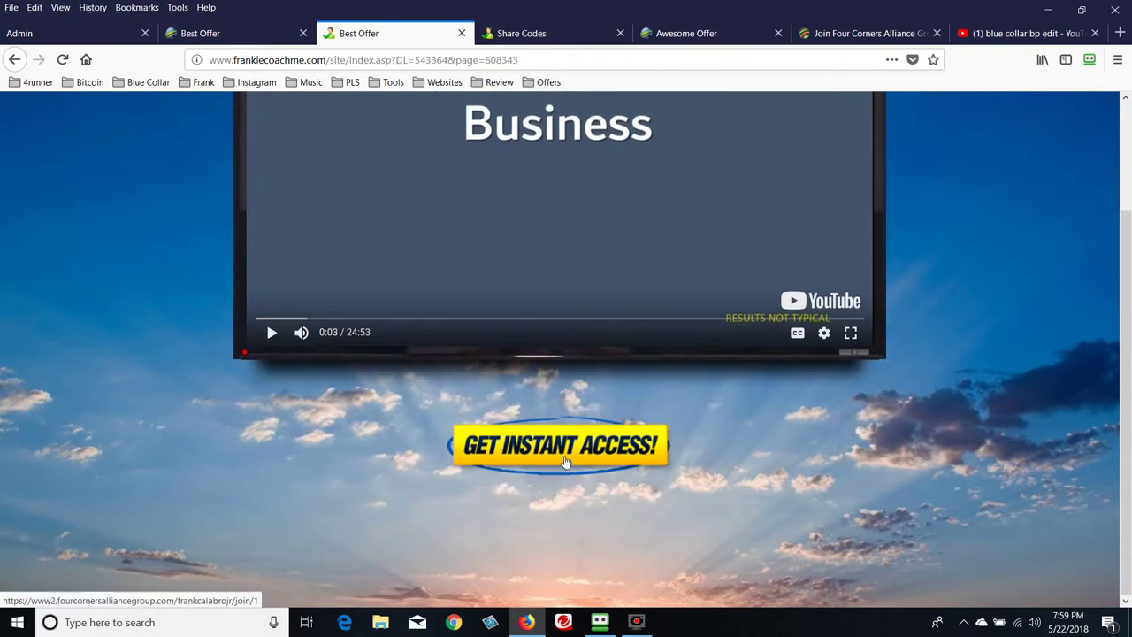
{"action": "left_click", "coordinate": [561, 459]}
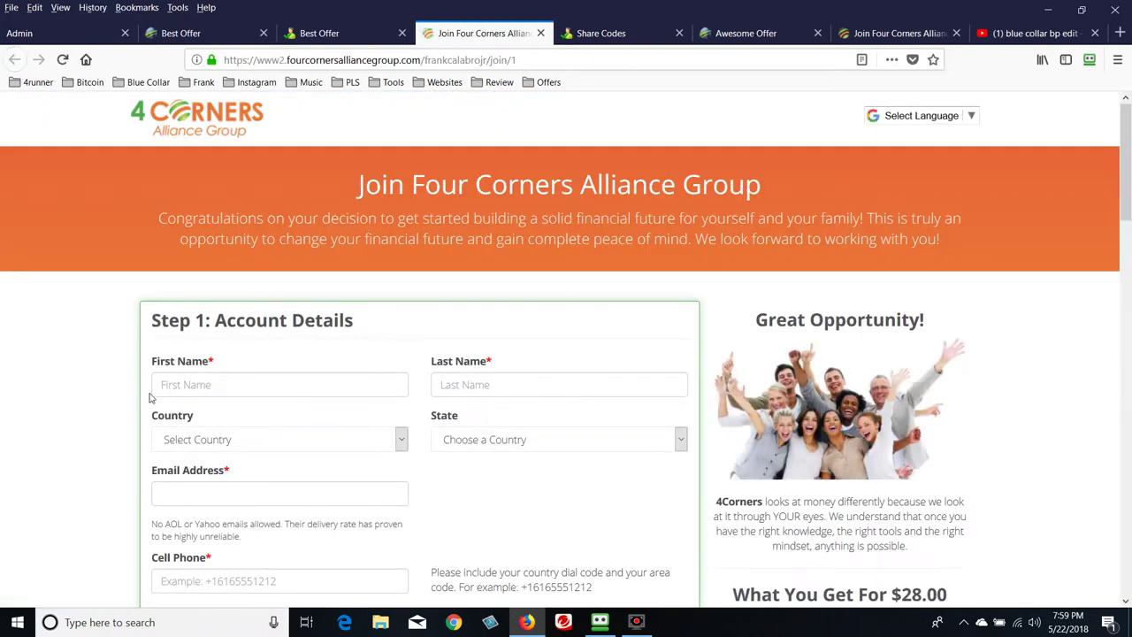
{"action": "scroll", "coordinate": [85, 380], "scroll_direction": "down", "scroll_amount": 5}
{"action": "scroll", "coordinate": [87, 386], "scroll_direction": "down", "scroll_amount": 3}
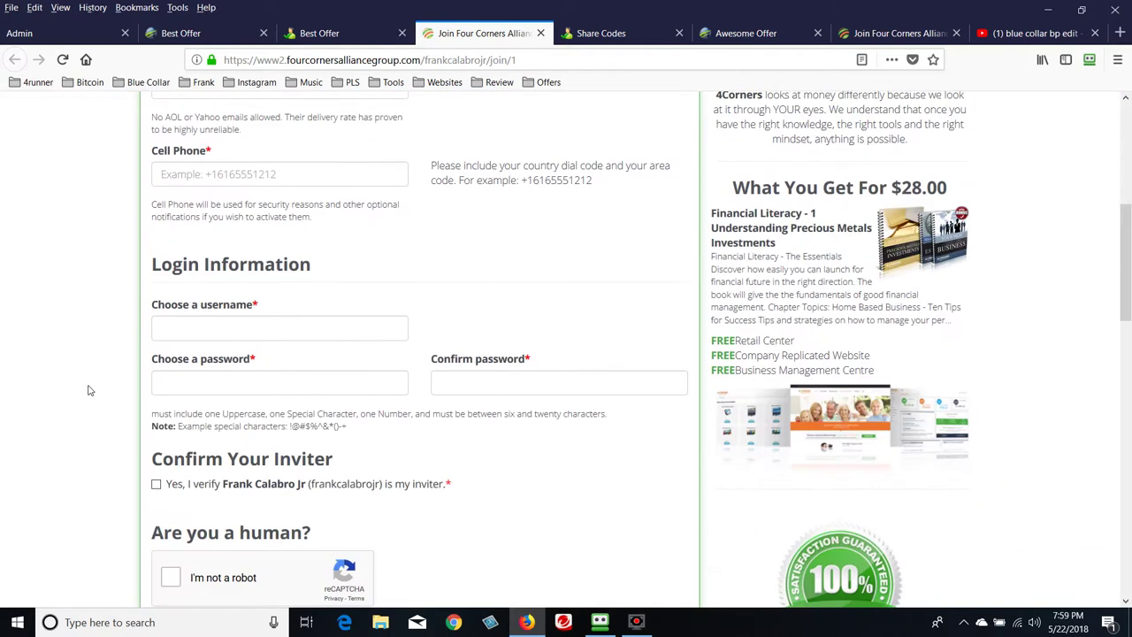
{"action": "scroll", "coordinate": [92, 390], "scroll_direction": "down", "scroll_amount": 5}
{"action": "scroll", "coordinate": [92, 394], "scroll_direction": "up", "scroll_amount": 10}
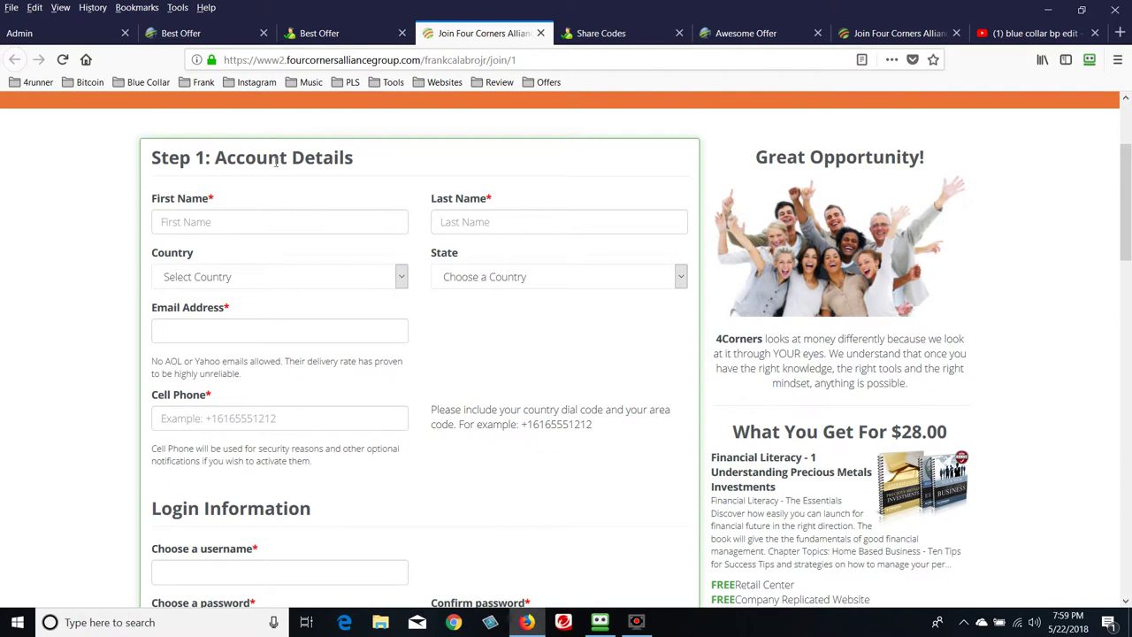
{"action": "left_click", "coordinate": [235, 34]}
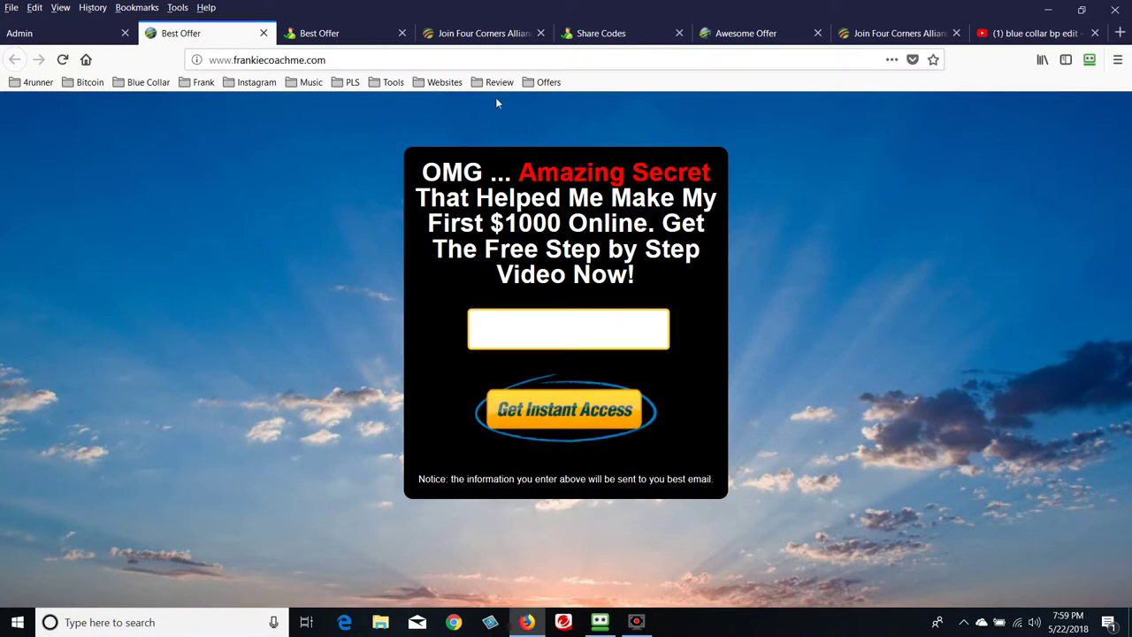
Add a new email campaign under Email/Text named 'Best Offer Ever'
{"action": "left_click", "coordinate": [62, 33]}
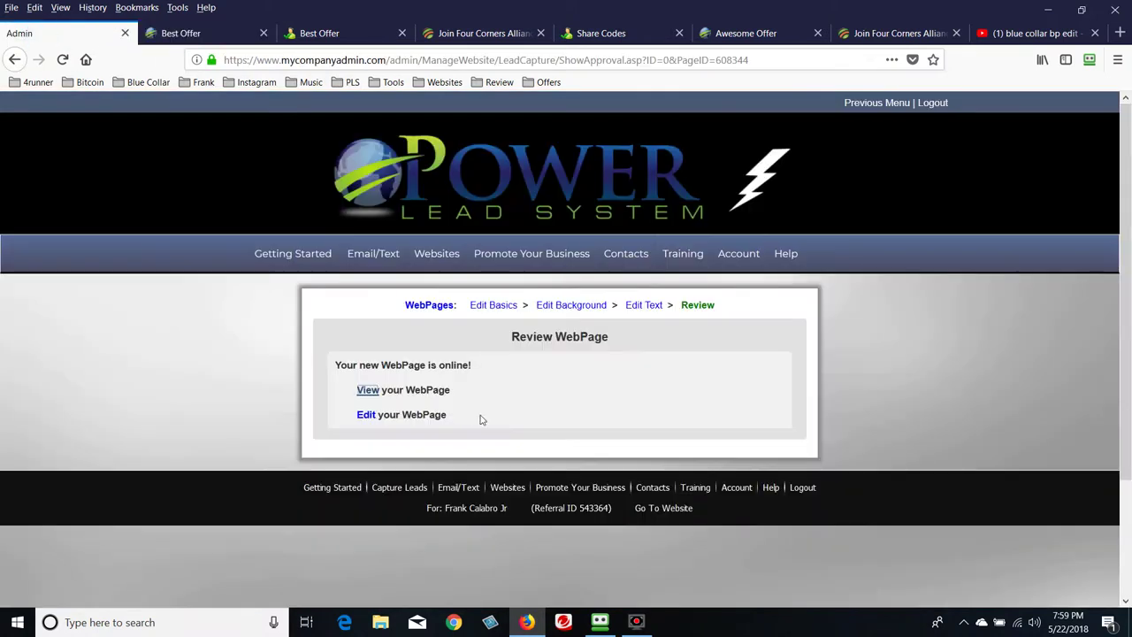
{"action": "mouse_move", "coordinate": [459, 266]}
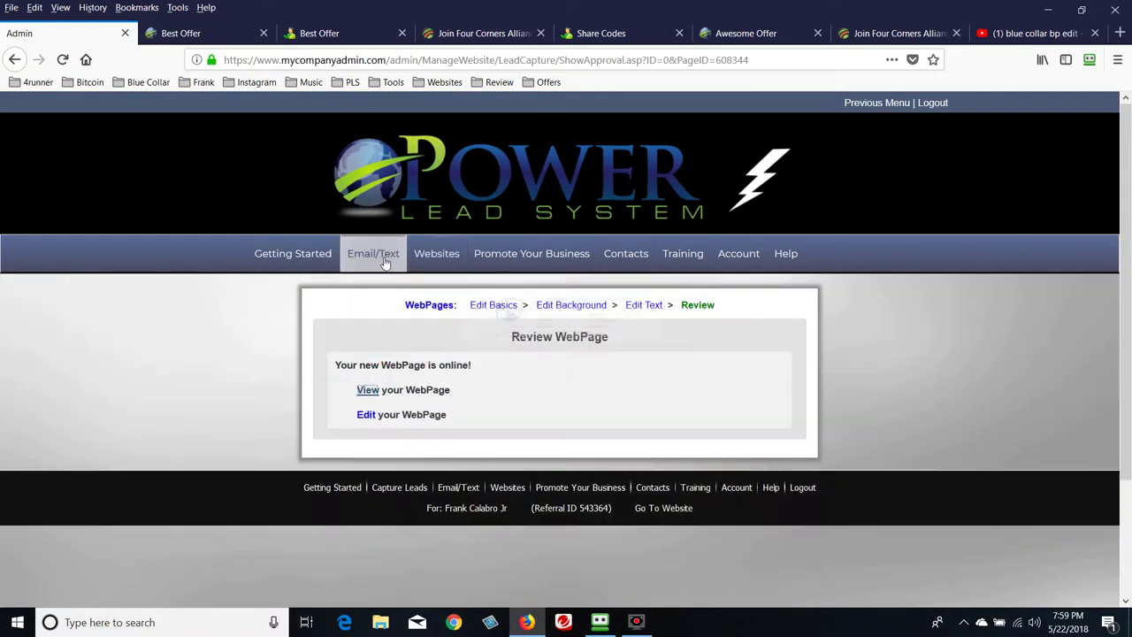
{"action": "mouse_move", "coordinate": [385, 262]}
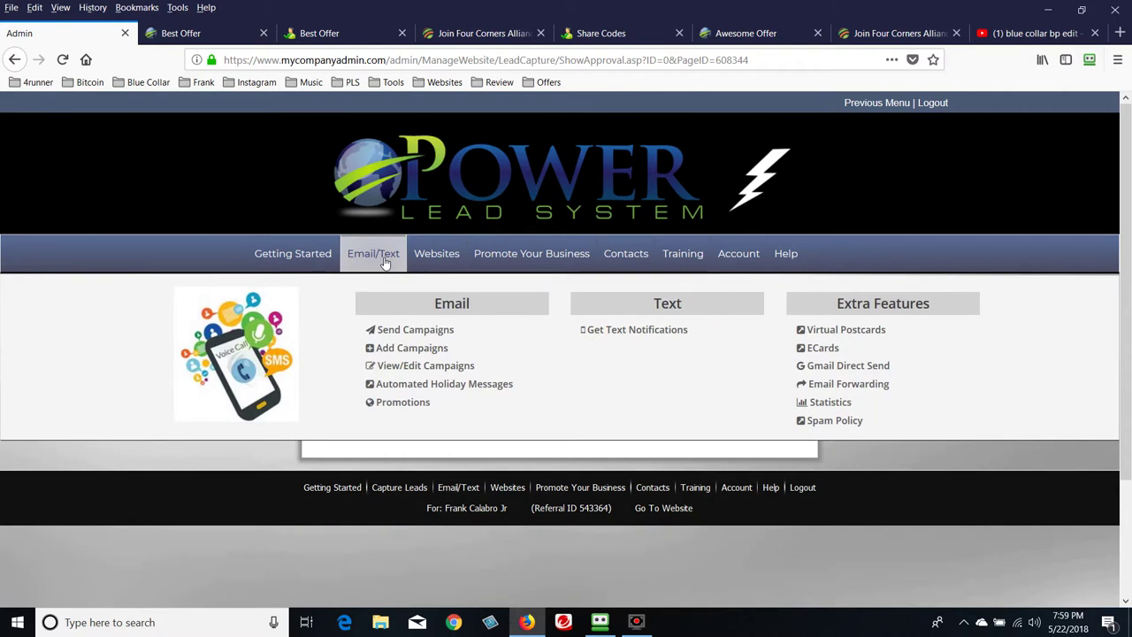
{"action": "left_click", "coordinate": [416, 350]}
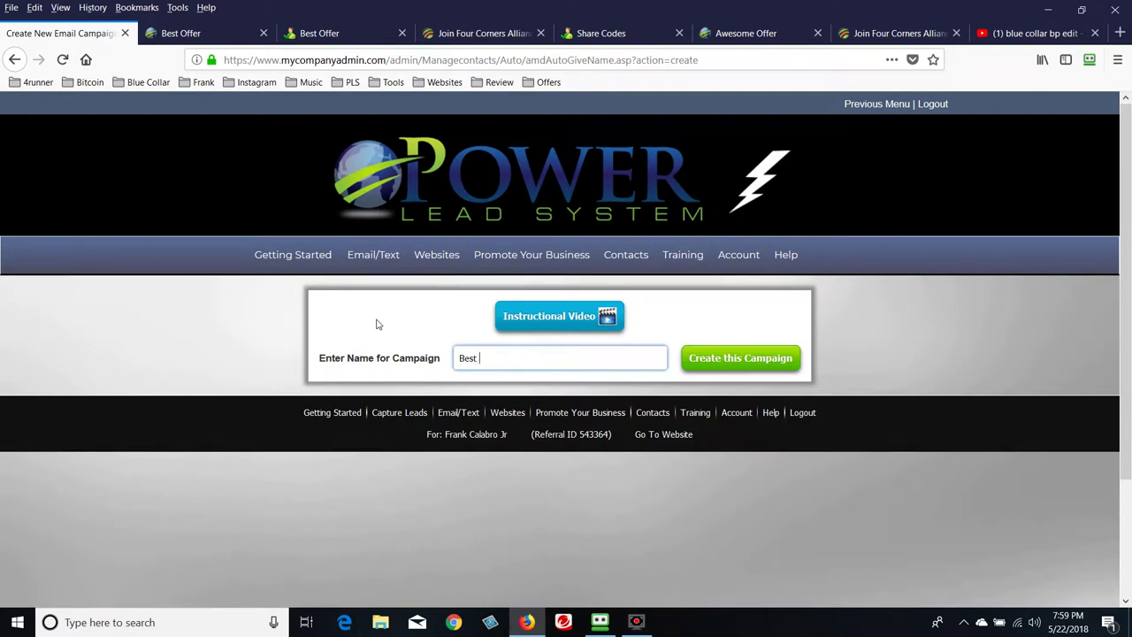
{"action": "type", "text": "Offer Ever"}
{"action": "left_click_drag", "start_coordinate": [441, 363], "coordinate": [317, 360]}
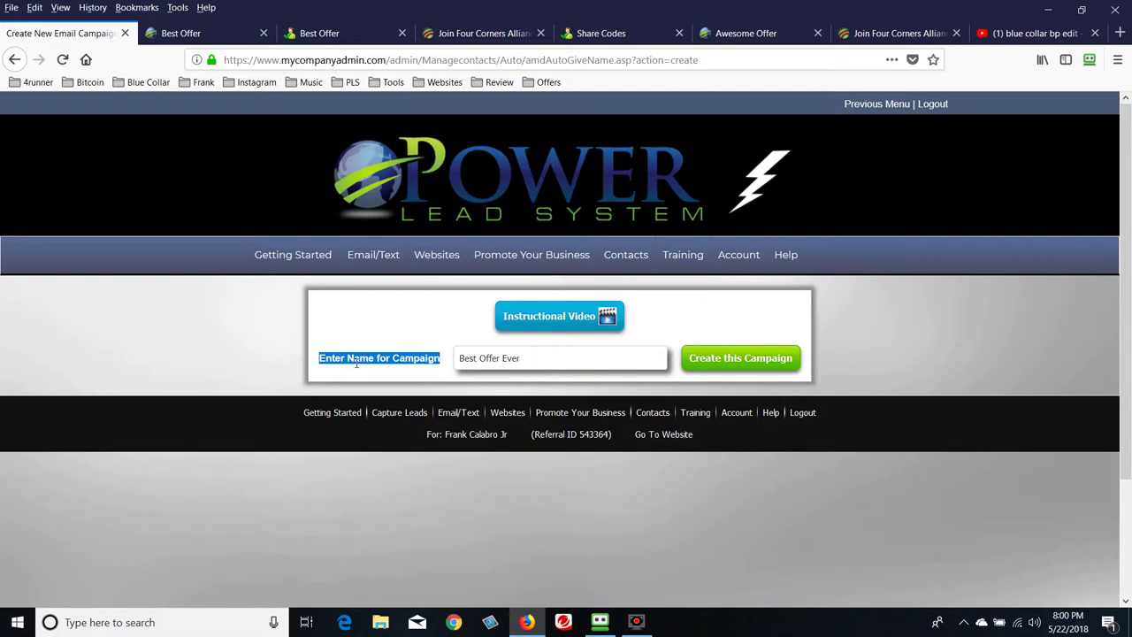
{"action": "left_click", "coordinate": [739, 359]}
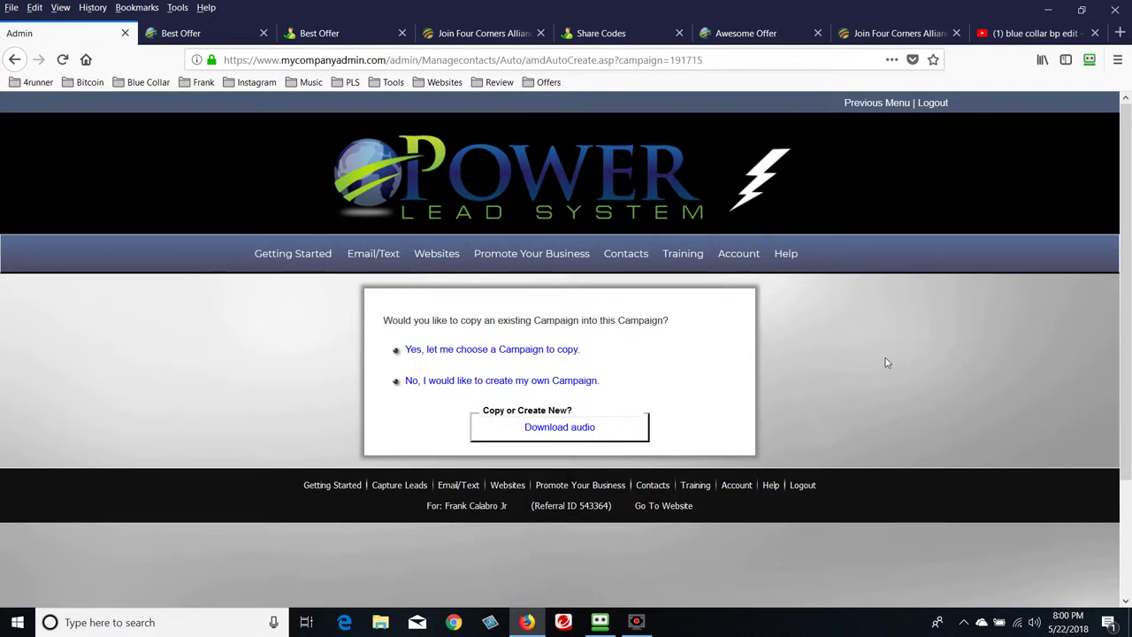
Choose to build the campaign from scratch rather than copying an existing one
{"action": "left_click", "coordinate": [477, 381]}
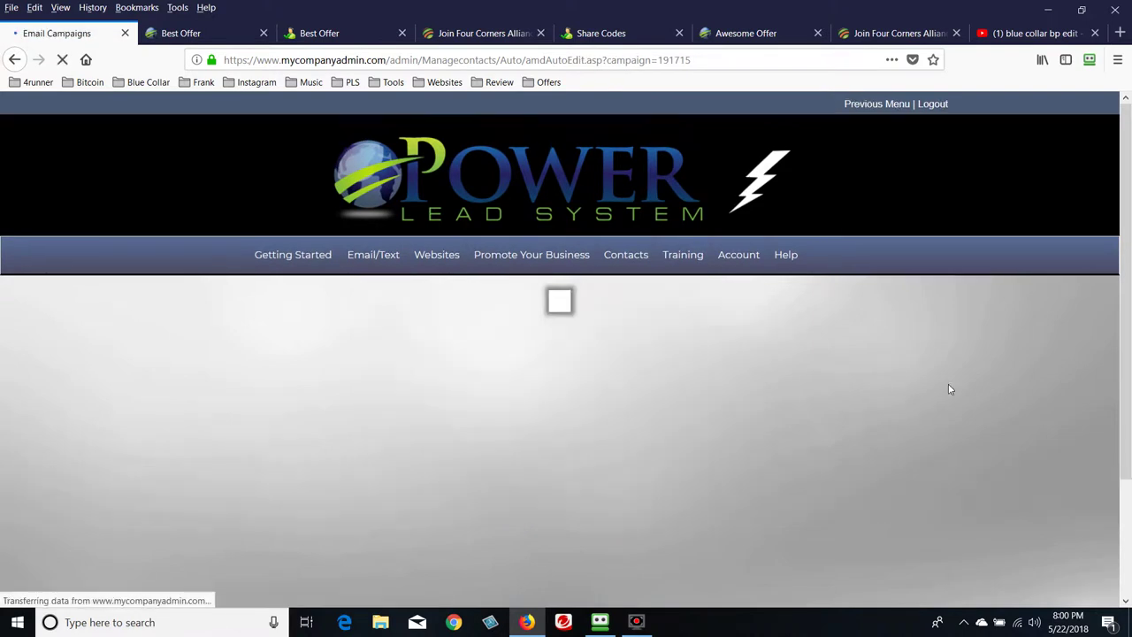
{"action": "scroll", "coordinate": [827, 358], "scroll_direction": "down", "scroll_amount": 3}
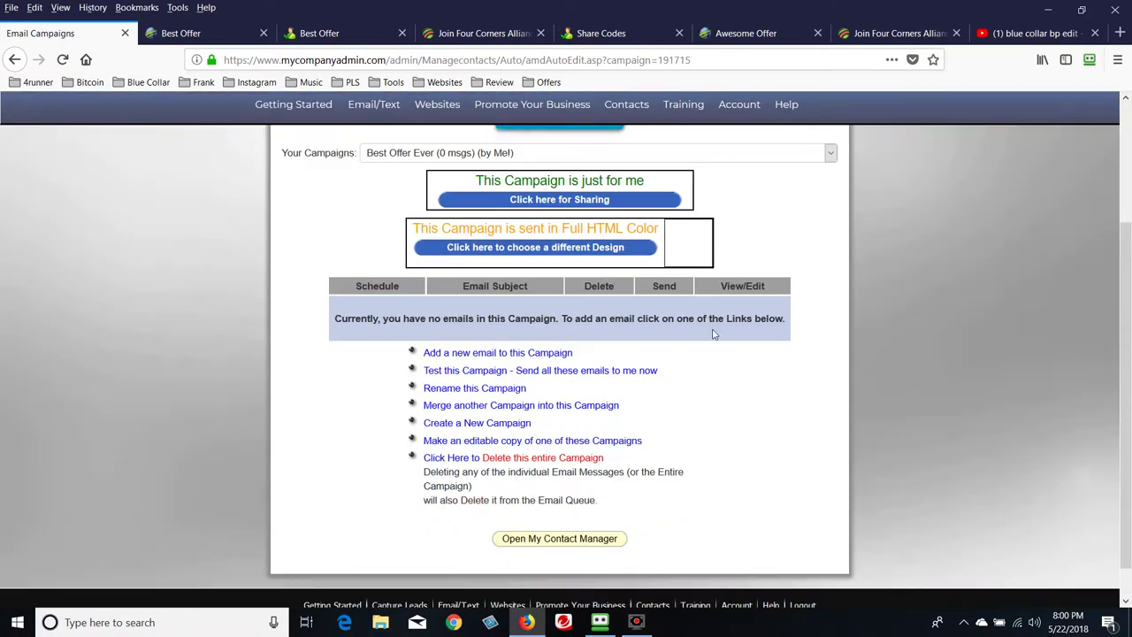
{"action": "scroll", "coordinate": [947, 432], "scroll_direction": "up", "scroll_amount": 3}
{"action": "scroll", "coordinate": [949, 434], "scroll_direction": "down", "scroll_amount": 1}
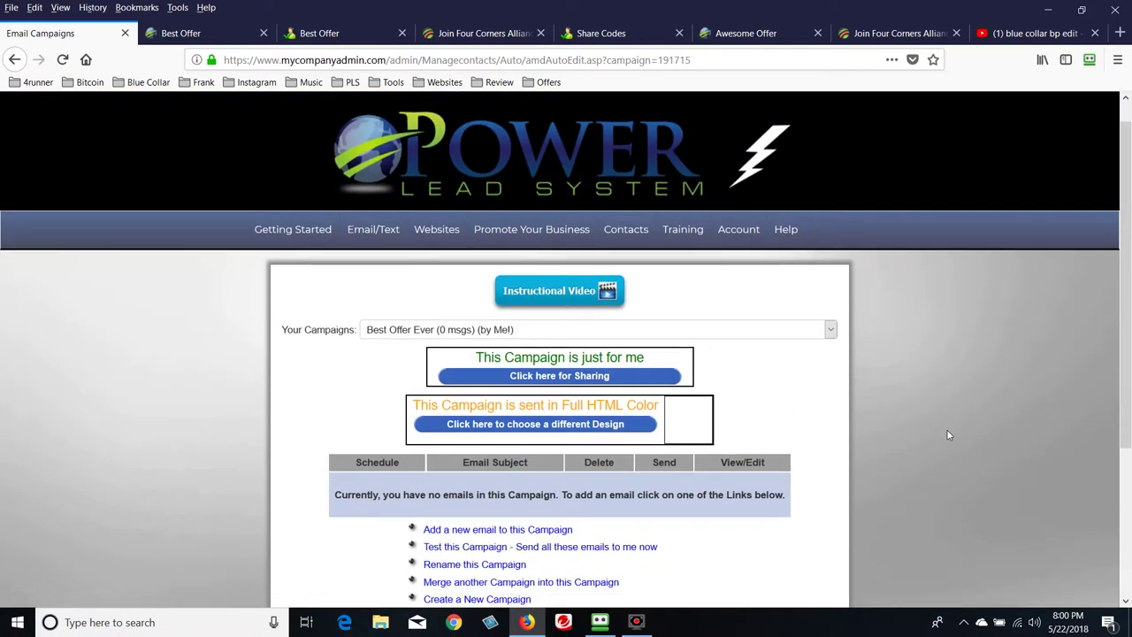
{"action": "scroll", "coordinate": [947, 434], "scroll_direction": "down", "scroll_amount": 3}
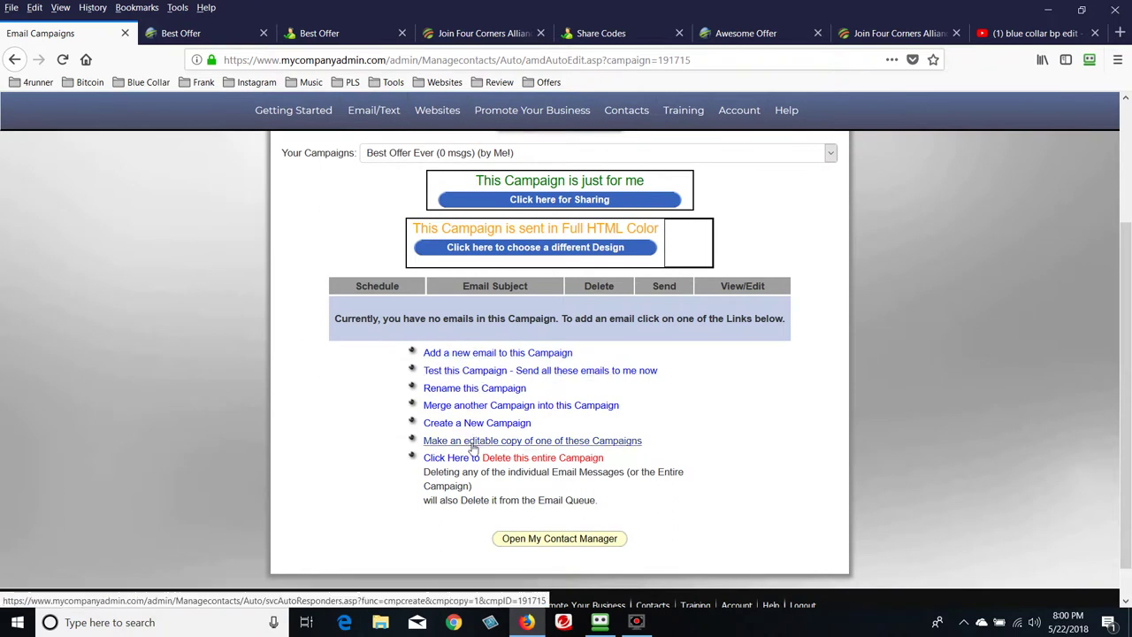
Start a new campaign email and copy the subject line from the sample email file in Notepad
{"action": "left_click", "coordinate": [518, 354]}
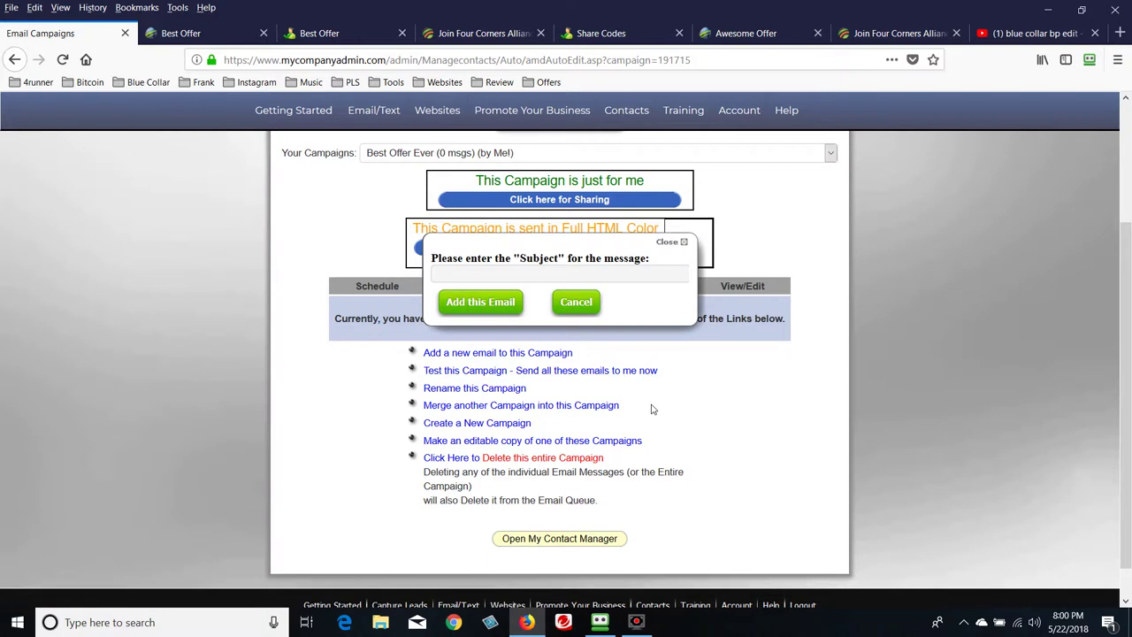
{"action": "left_click", "coordinate": [586, 276]}
{"action": "left_click", "coordinate": [1049, 10]}
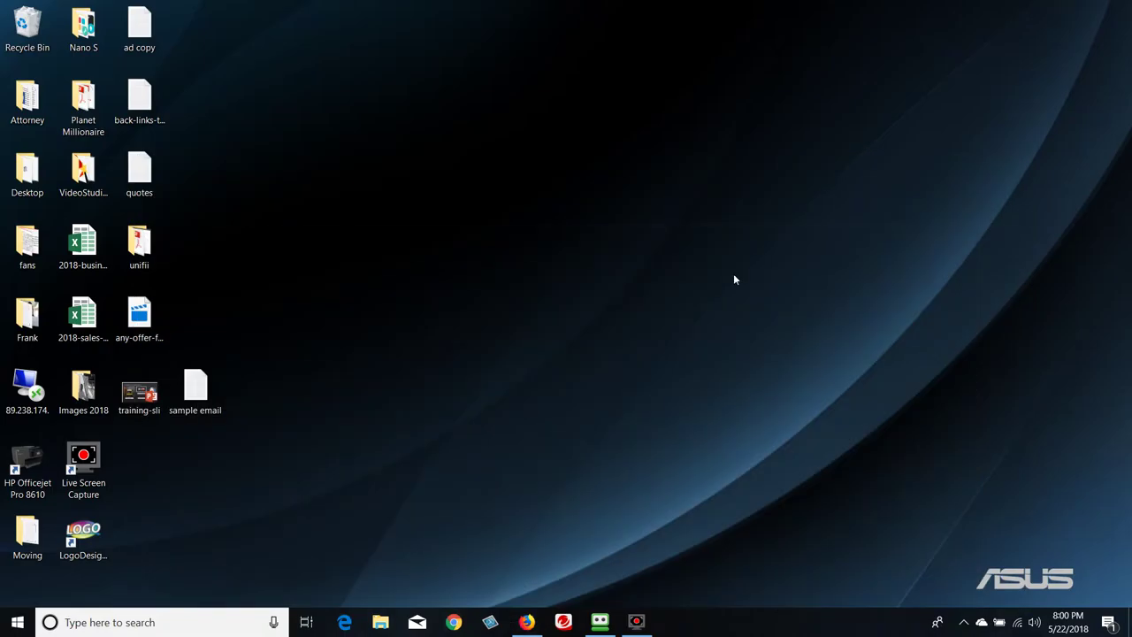
{"action": "double_click", "coordinate": [195, 389]}
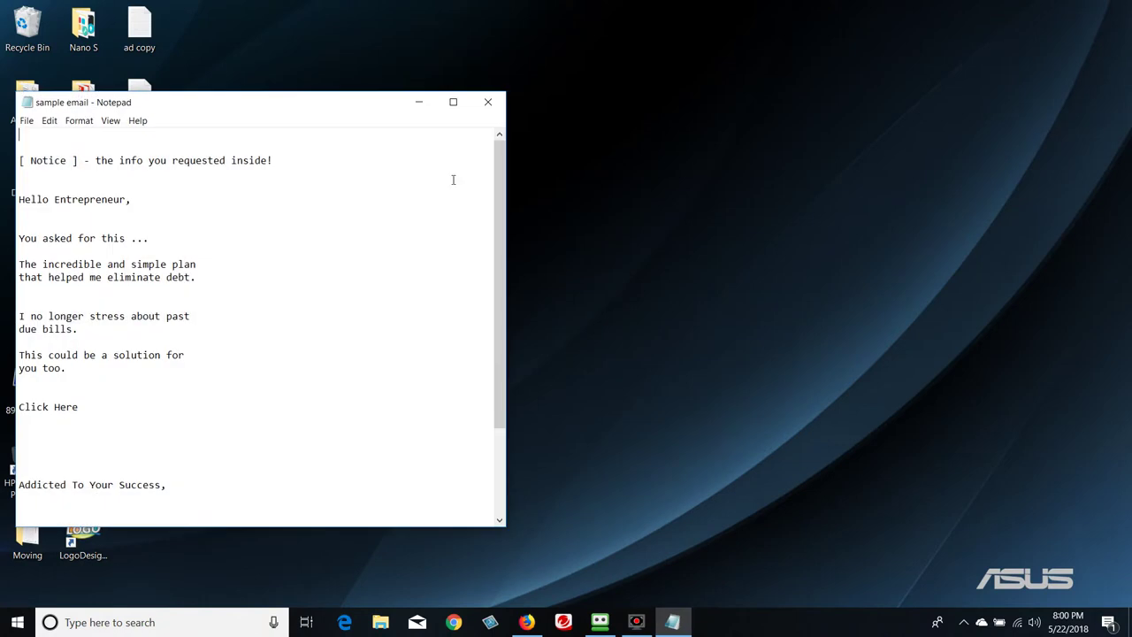
{"action": "left_click", "coordinate": [453, 102]}
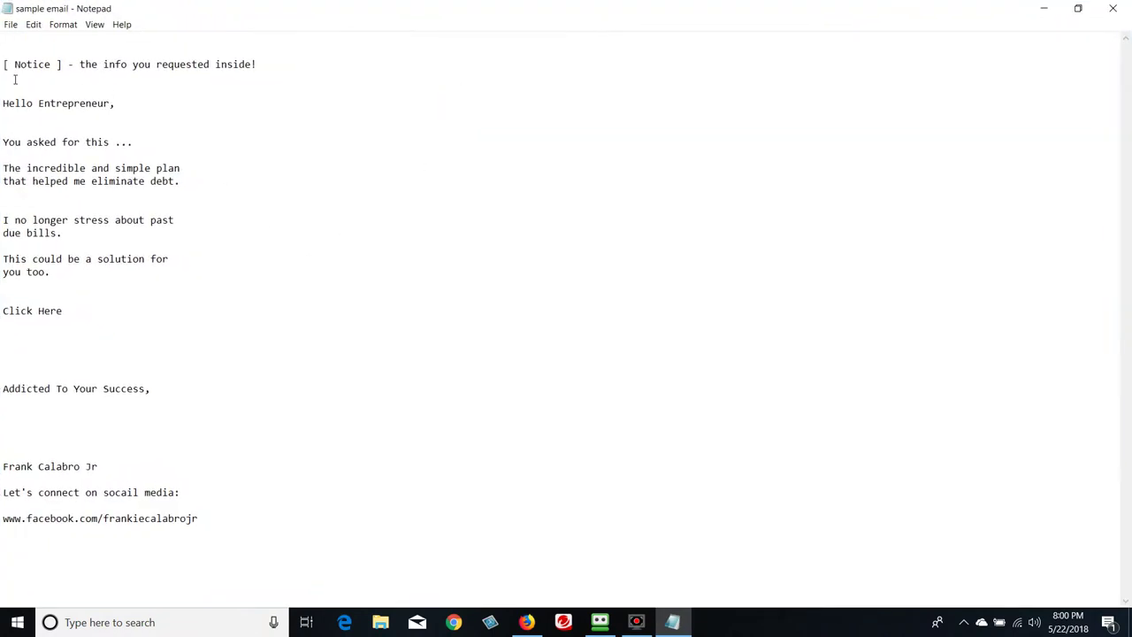
{"action": "left_click_drag", "start_coordinate": [5, 65], "coordinate": [271, 68]}
{"action": "right_click", "coordinate": [239, 69]}
{"action": "left_click", "coordinate": [259, 105]}
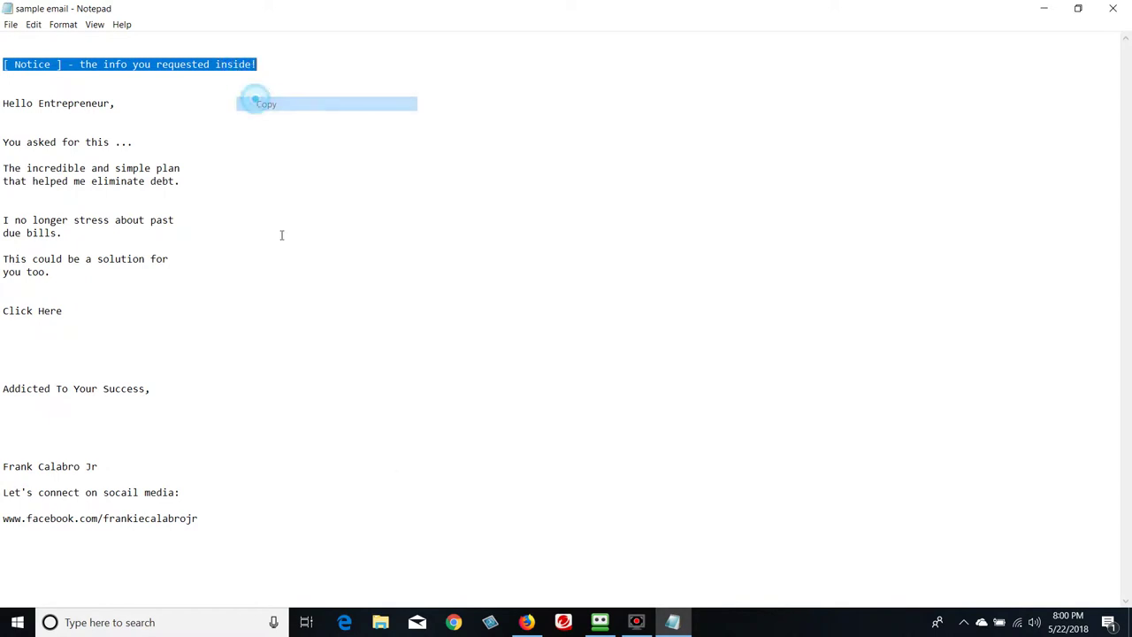
Paste '[ Notice ] - the info you requested inside!' as the subject and add the email
{"action": "left_click", "coordinate": [526, 622]}
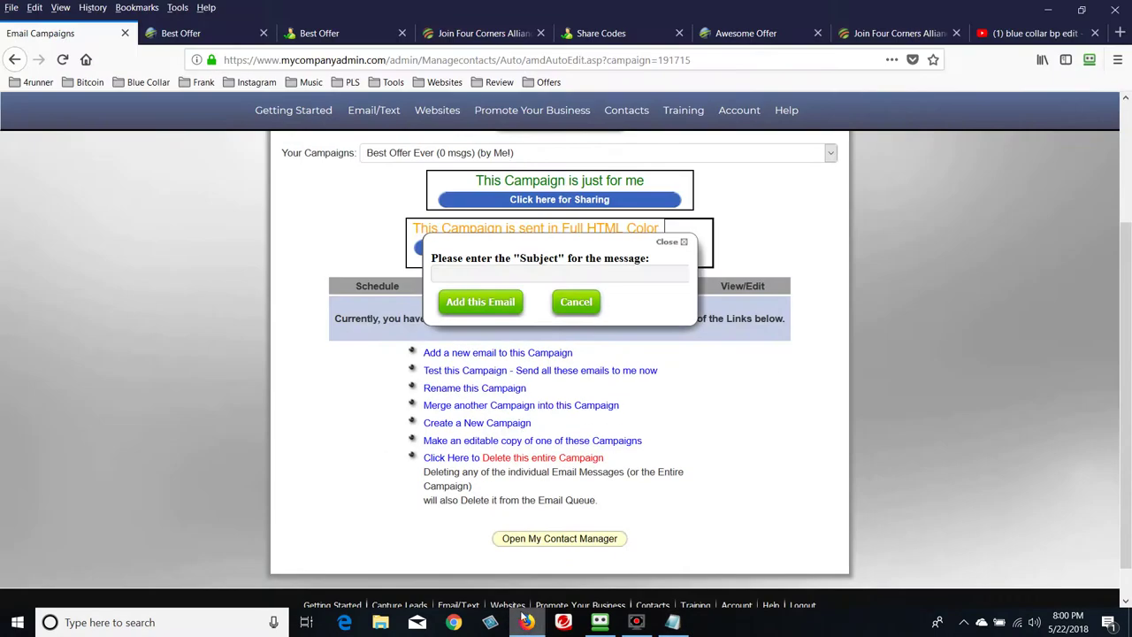
{"action": "left_click", "coordinate": [559, 275]}
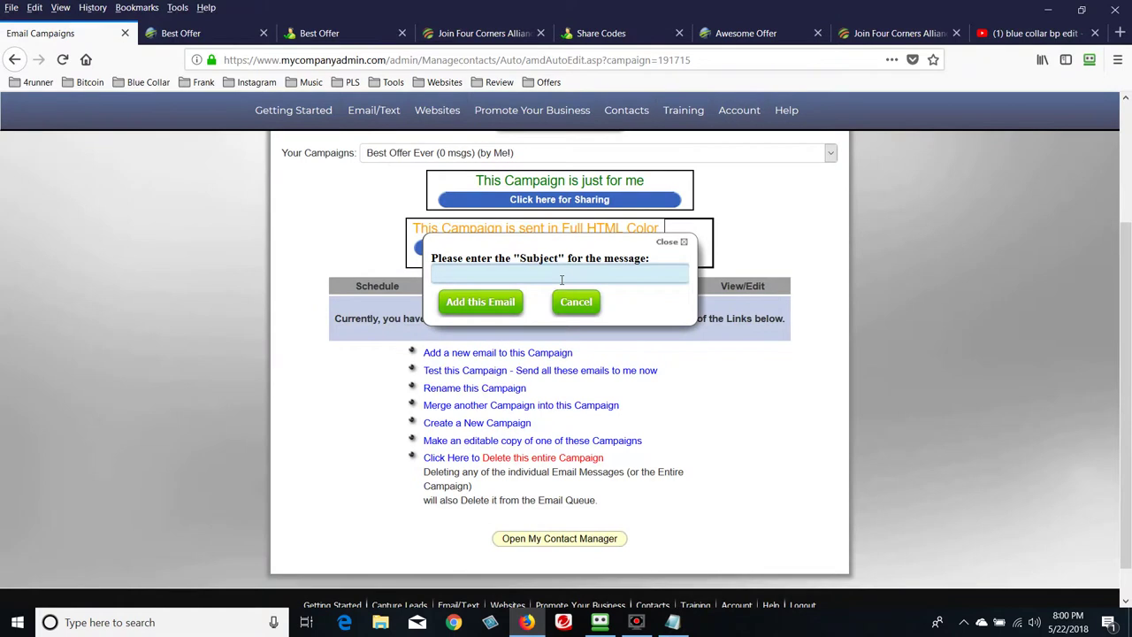
{"action": "key", "text": "ctrl+v"}
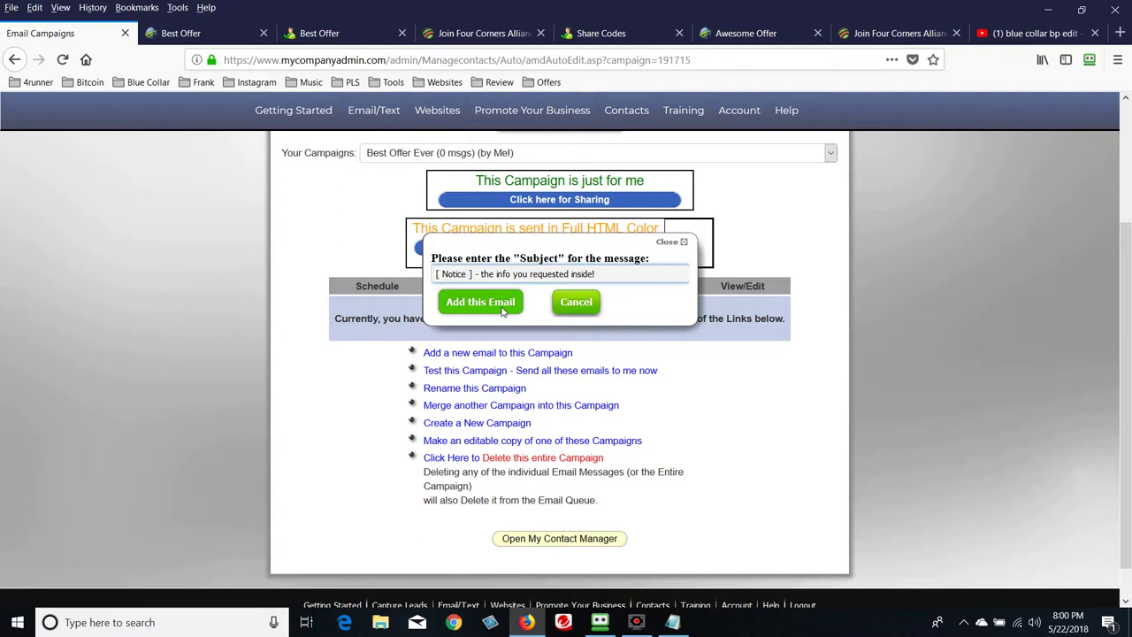
{"action": "left_click", "coordinate": [501, 310]}
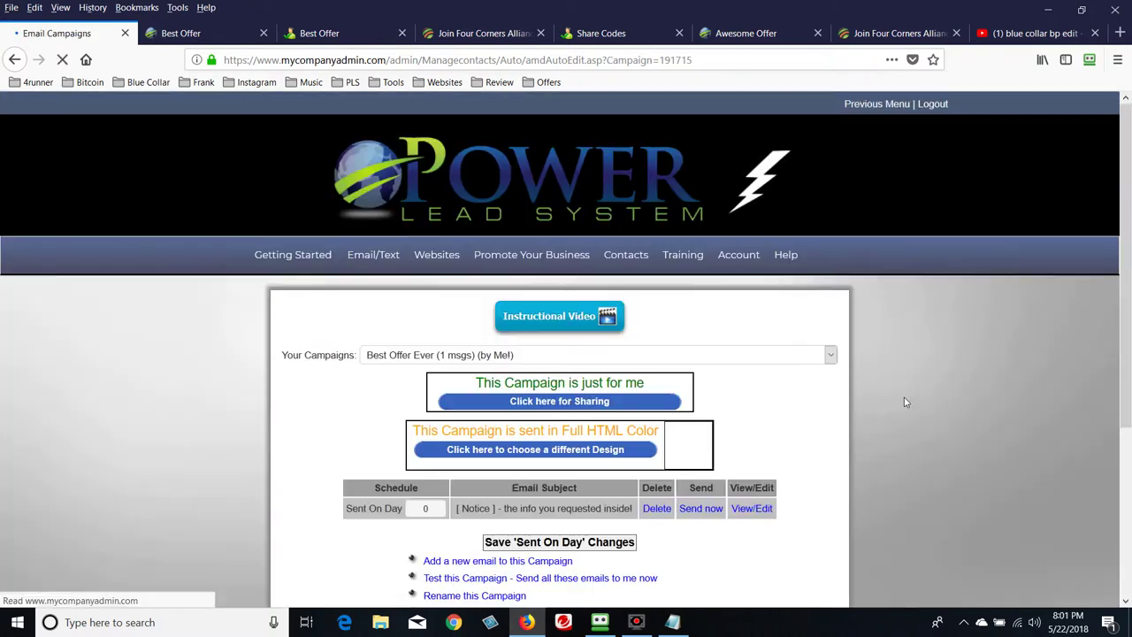
{"action": "scroll", "coordinate": [904, 402], "scroll_direction": "down", "scroll_amount": 5}
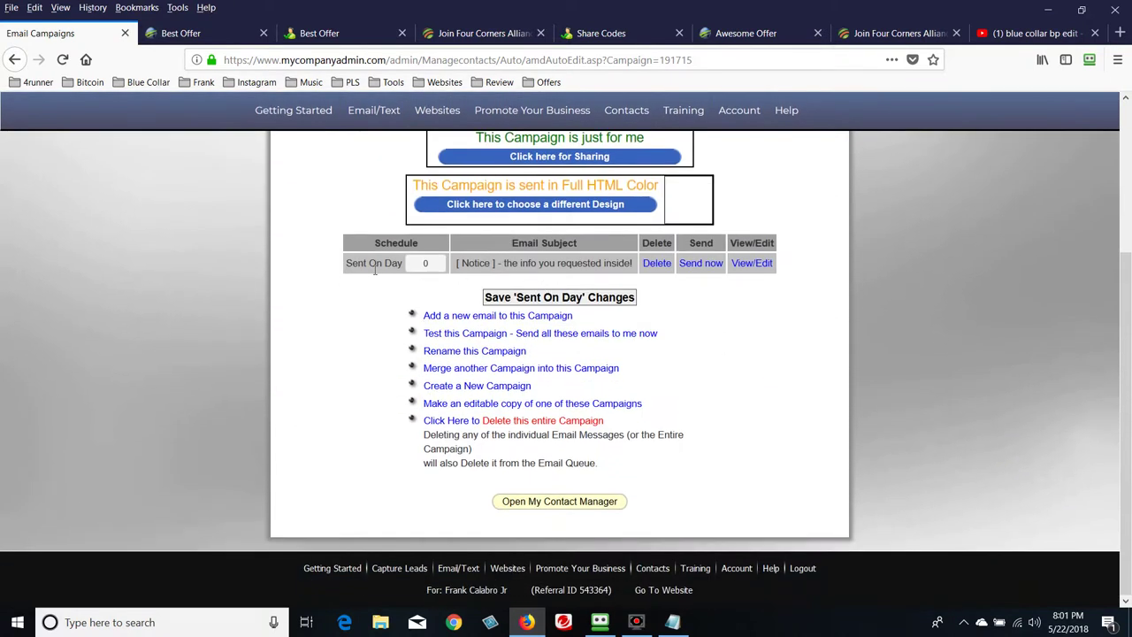
{"action": "left_click", "coordinate": [437, 271]}
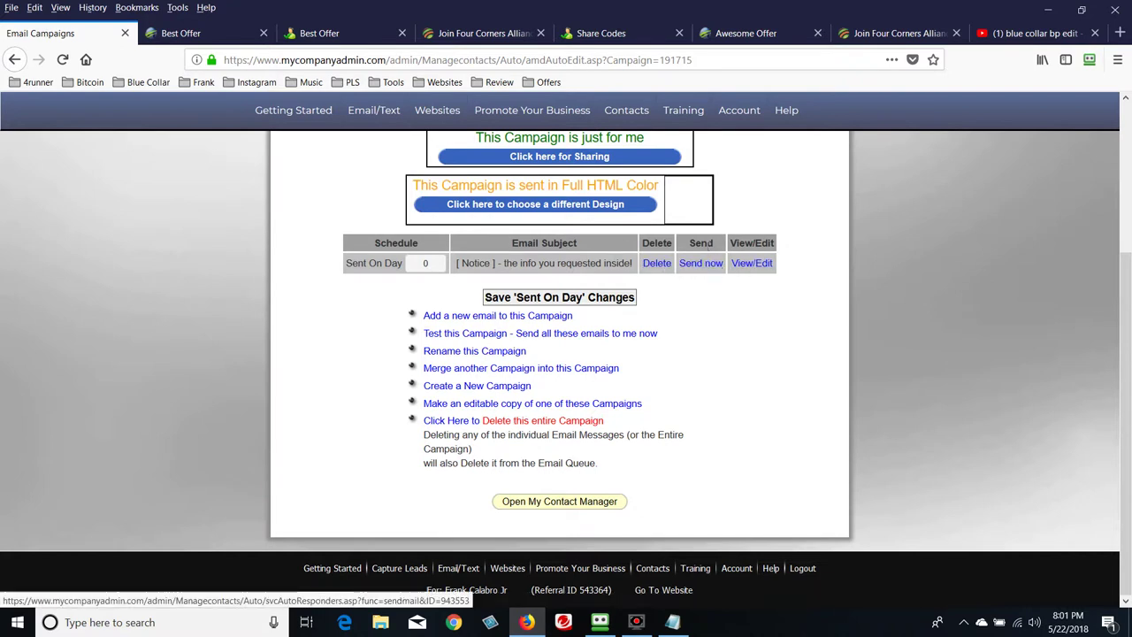
Open the new email, delete its ADD TEXT HERE placeholder, and bring up the sample email in Notepad
{"action": "left_click", "coordinate": [751, 264]}
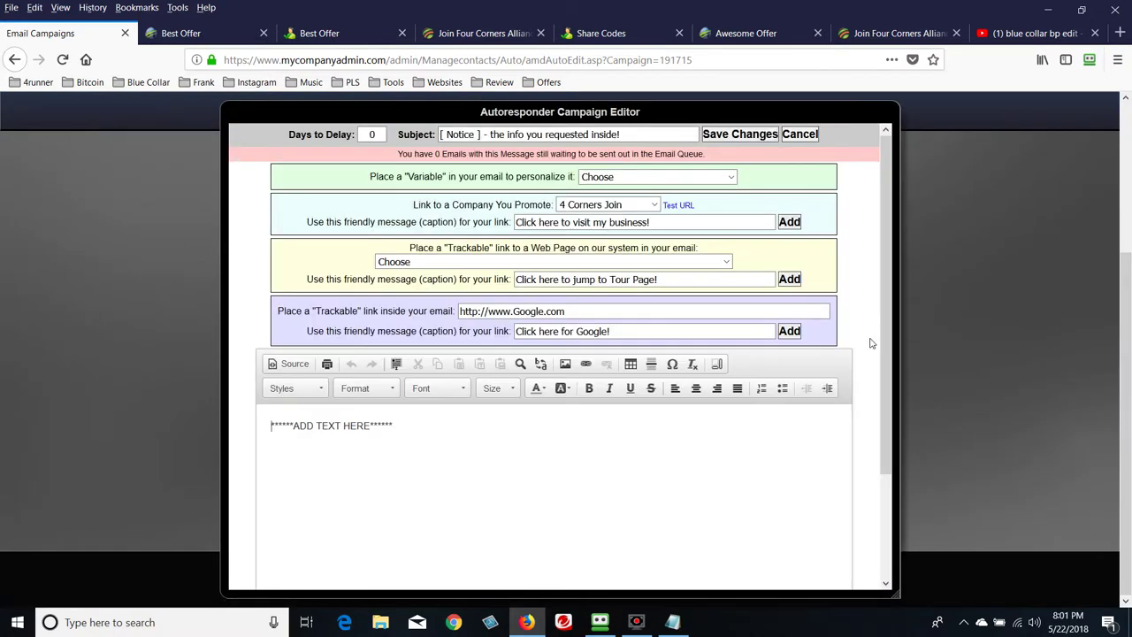
{"action": "scroll", "coordinate": [863, 450], "scroll_direction": "down", "scroll_amount": 2}
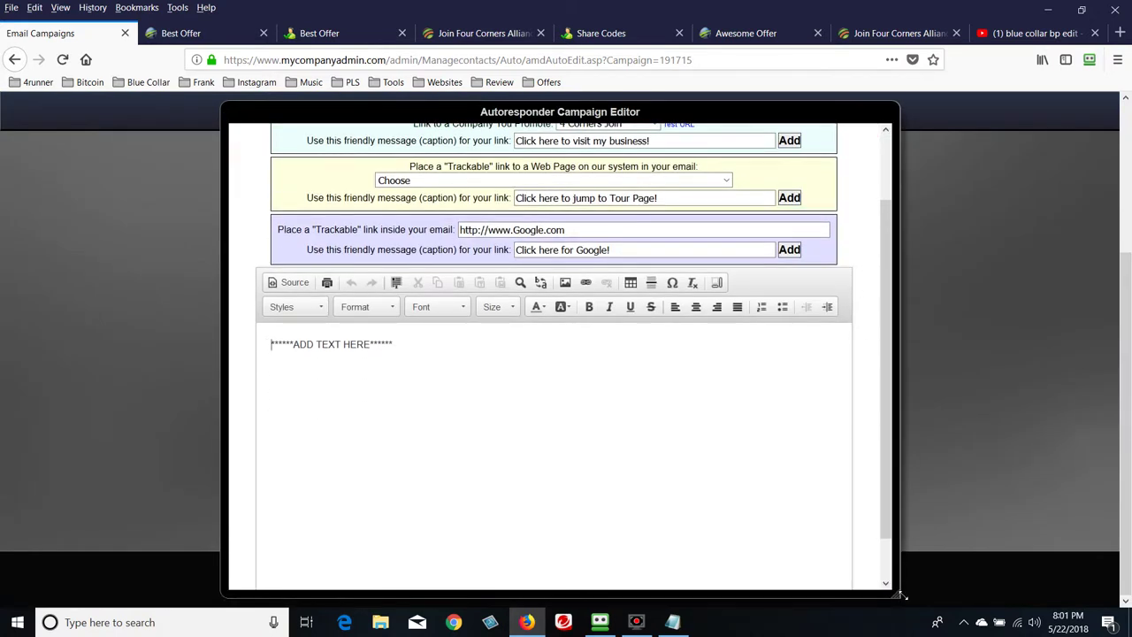
{"action": "left_click_drag", "start_coordinate": [898, 593], "coordinate": [1070, 600]}
{"action": "scroll", "coordinate": [705, 448], "scroll_direction": "up", "scroll_amount": 2}
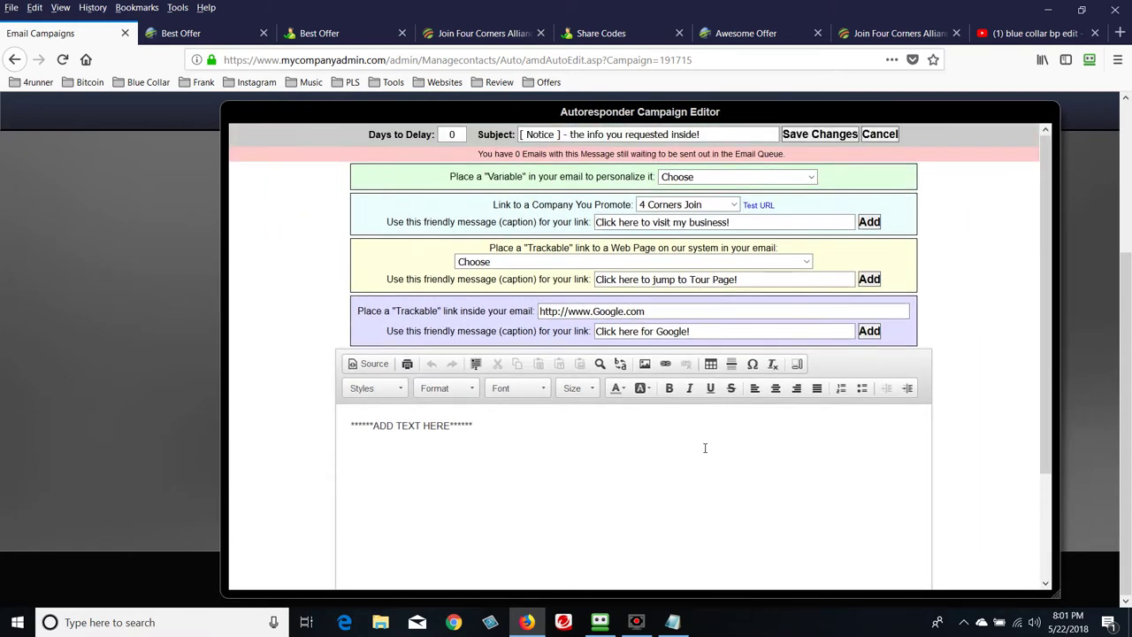
{"action": "scroll", "coordinate": [705, 448], "scroll_direction": "down", "scroll_amount": 3}
{"action": "left_click_drag", "start_coordinate": [487, 295], "coordinate": [351, 295]}
{"action": "key", "text": "Delete"}
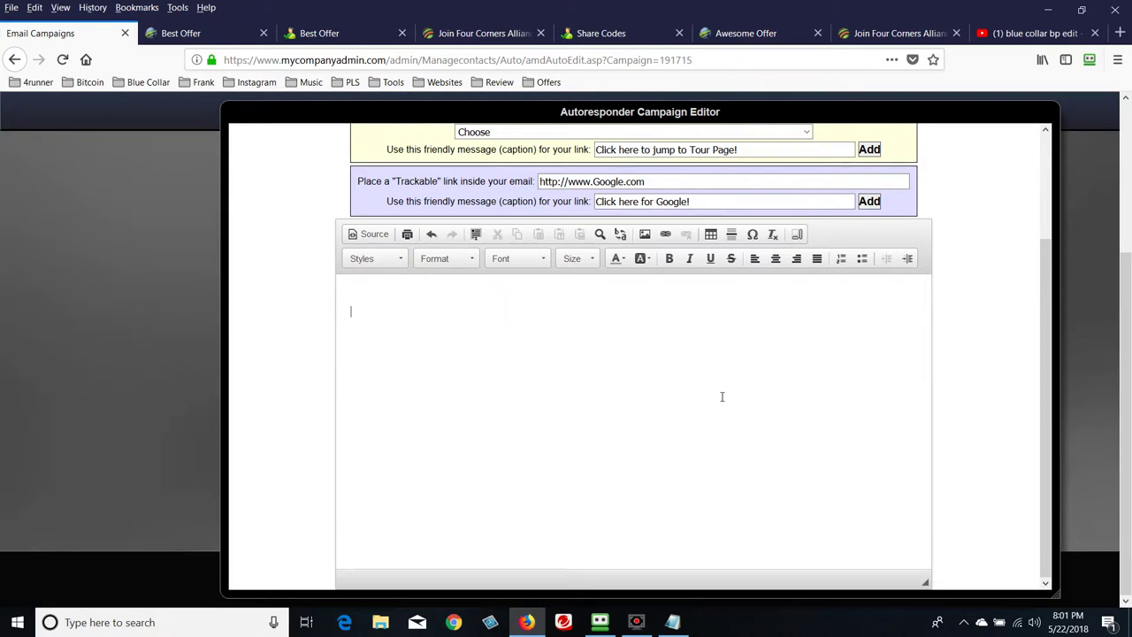
{"action": "left_click", "coordinate": [672, 622]}
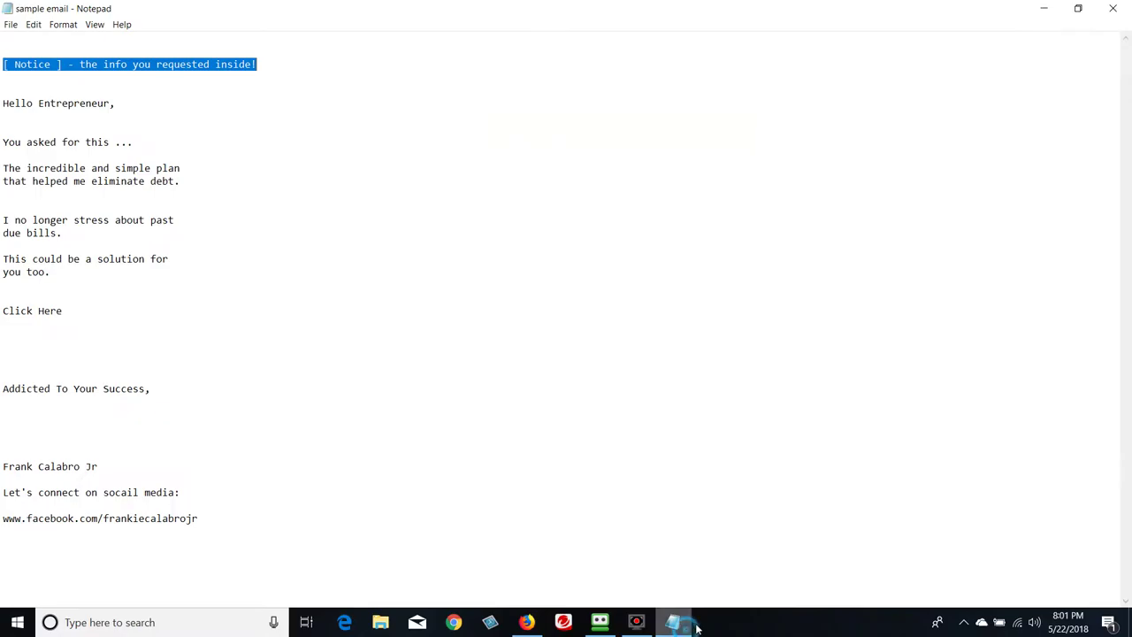
Close the accidentally altered sample email in Notepad with Don't Save
{"action": "left_click", "coordinate": [623, 363]}
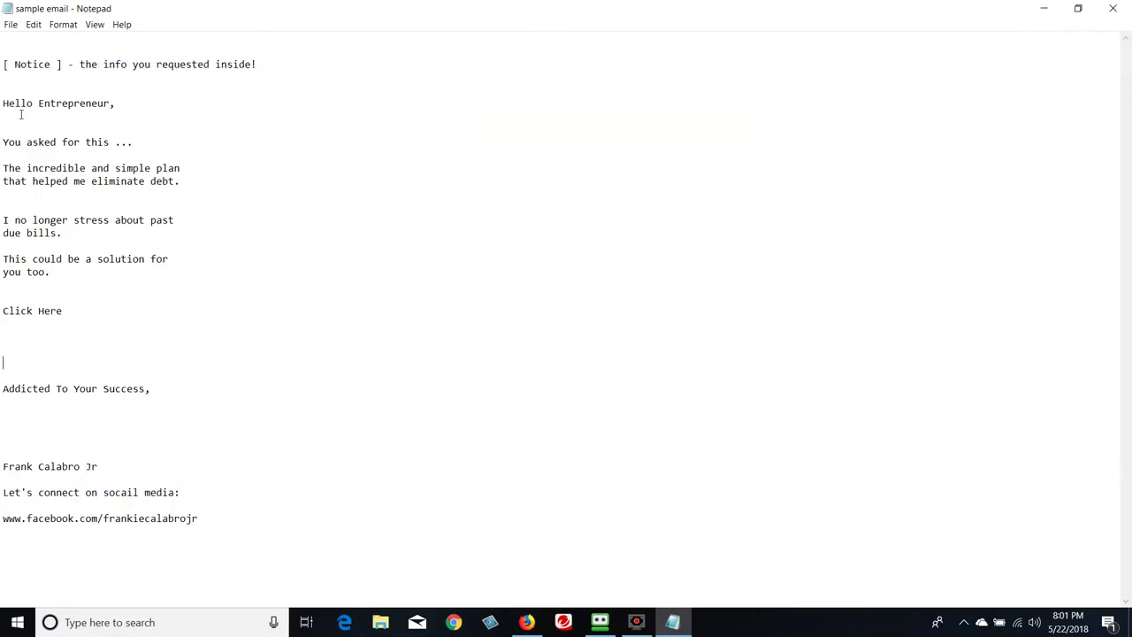
{"action": "left_click_drag", "start_coordinate": [2, 103], "coordinate": [260, 535]}
{"action": "key", "text": "ctrl+v"}
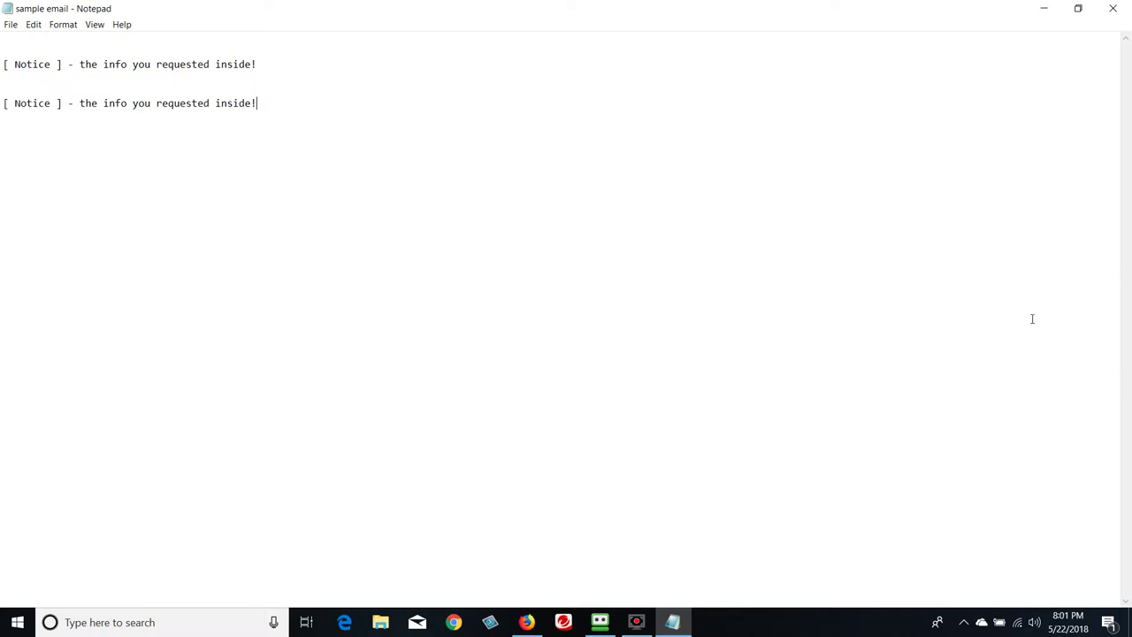
{"action": "left_click", "coordinate": [1114, 9]}
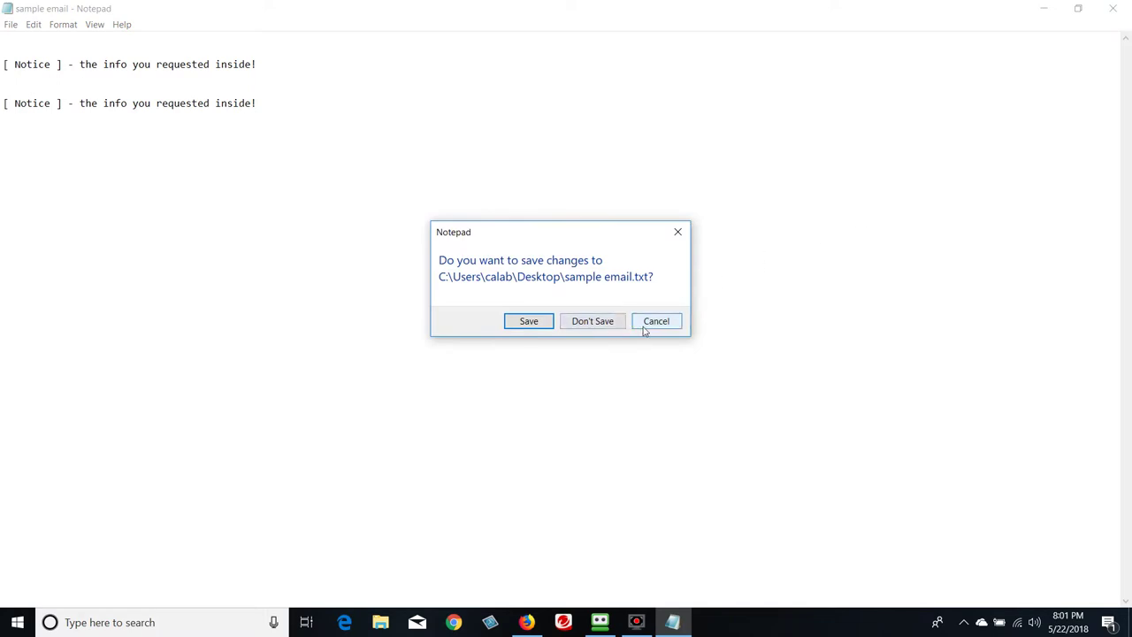
{"action": "left_click", "coordinate": [588, 324]}
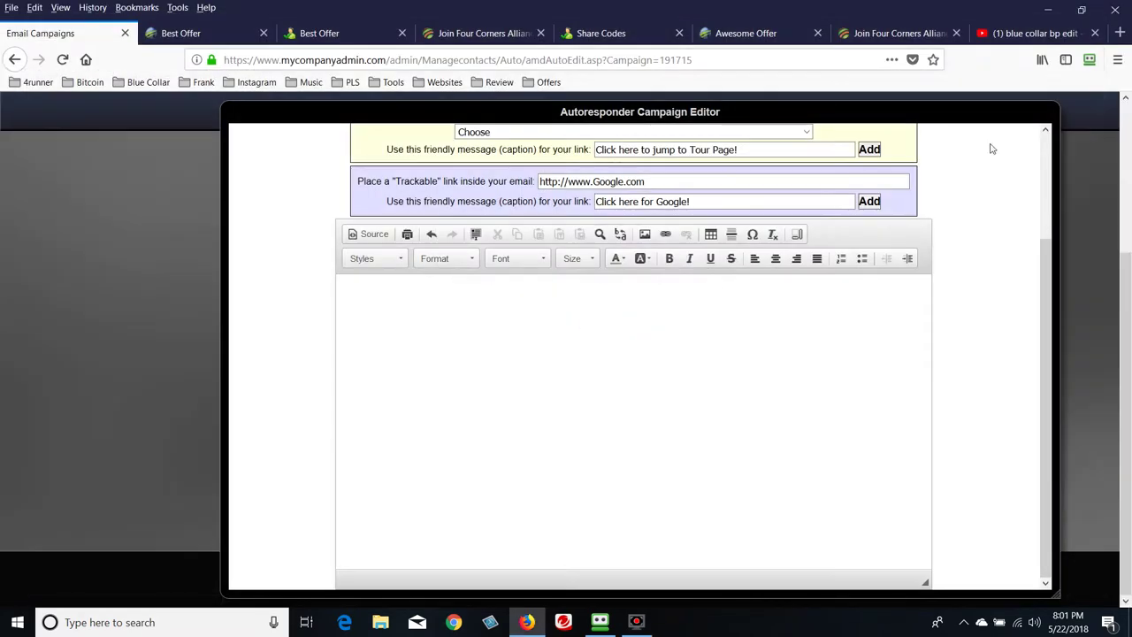
Reopen the sample email, select the body from Hello Entrepreneur down, and return to the campaign editor
{"action": "left_click", "coordinate": [1053, 11]}
{"action": "double_click", "coordinate": [206, 392]}
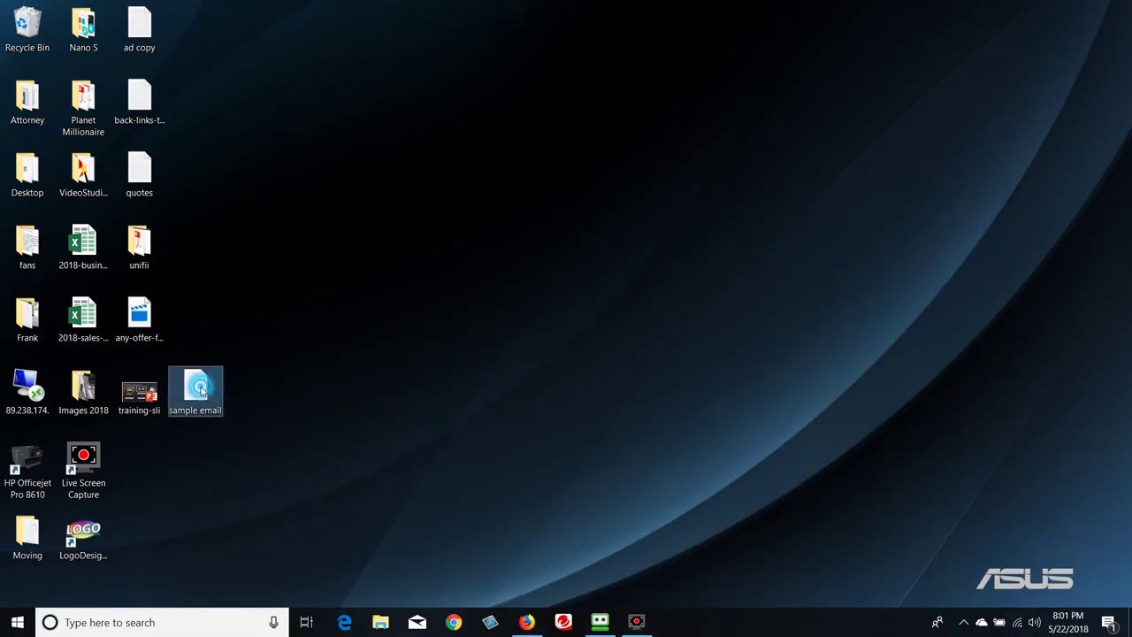
{"action": "left_click", "coordinate": [452, 102]}
{"action": "left_click_drag", "start_coordinate": [5, 106], "coordinate": [285, 561]}
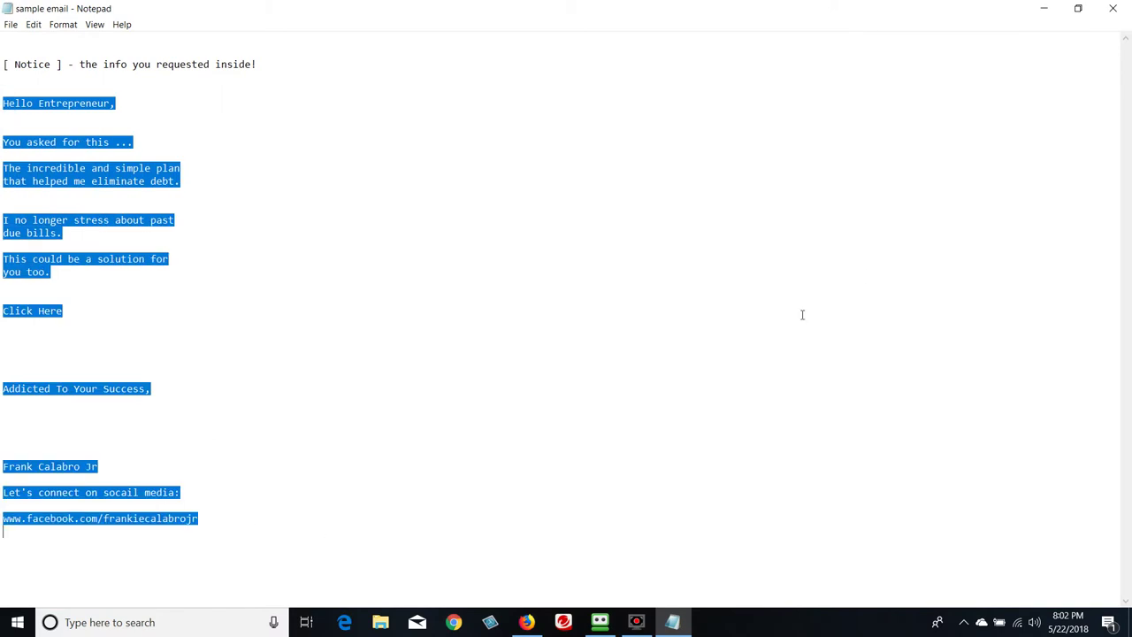
{"action": "left_click", "coordinate": [1044, 9]}
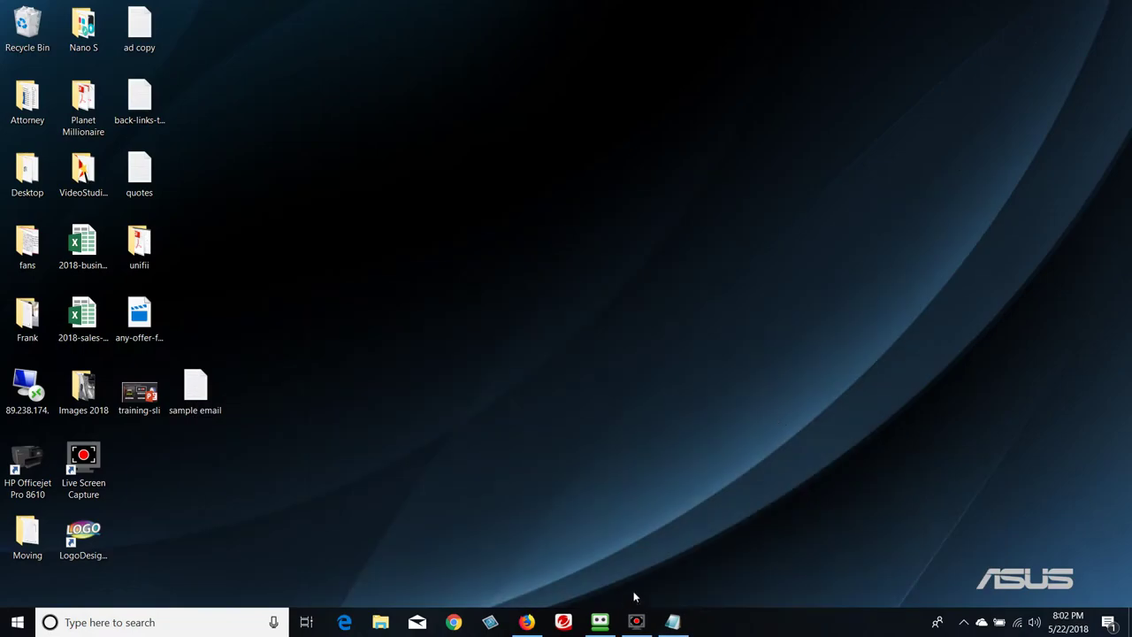
{"action": "left_click", "coordinate": [527, 622]}
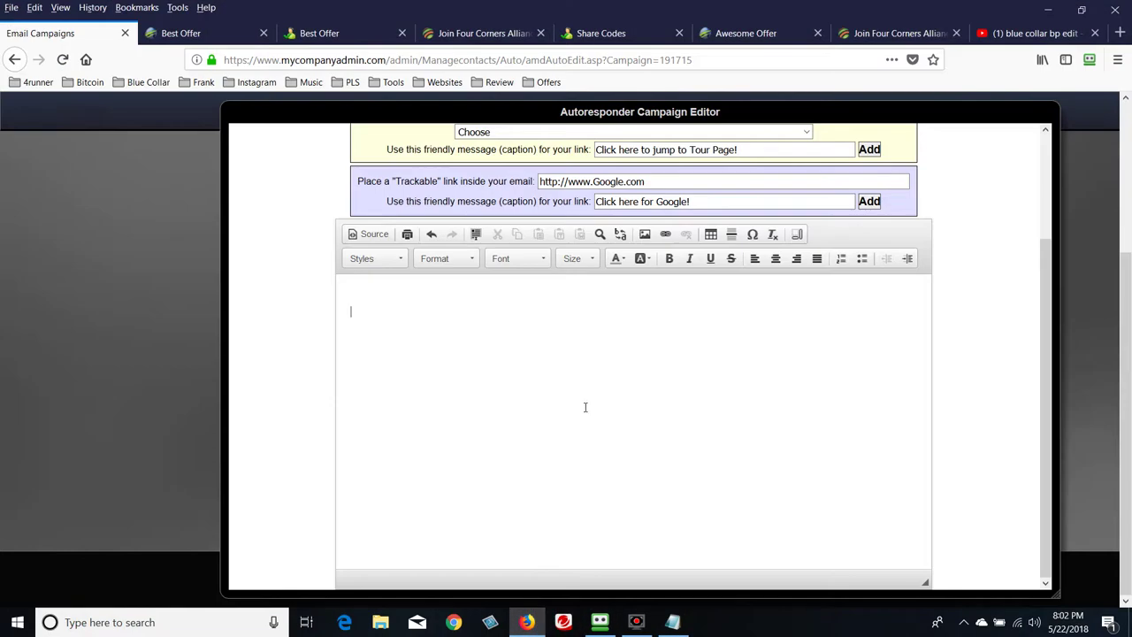
Paste the sample email body into the message and add four blank lines after the Facebook address
{"action": "key", "text": "ctrl+v"}
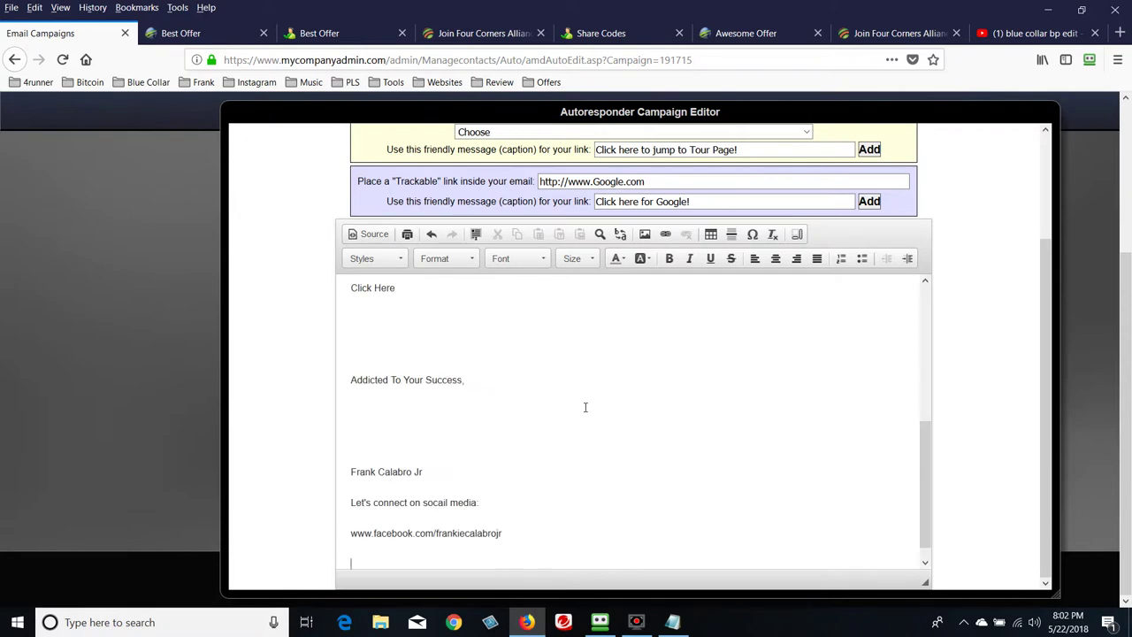
{"action": "scroll", "coordinate": [587, 406], "scroll_direction": "down", "scroll_amount": 1}
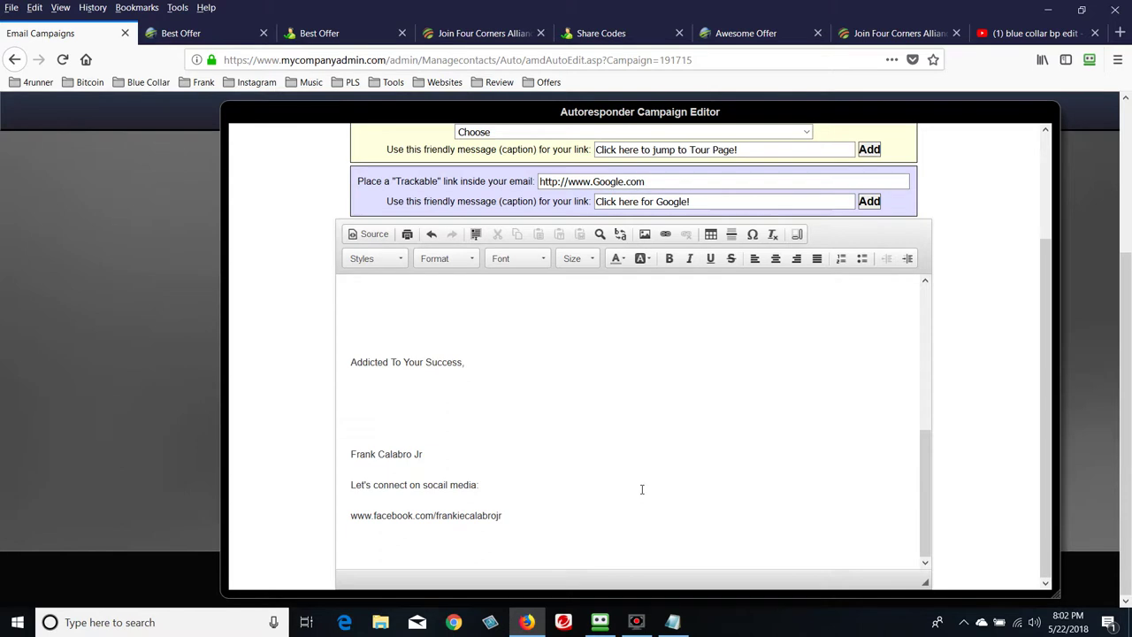
{"action": "key", "text": "Return"}
{"action": "key", "text": "Return"}
{"action": "key", "text": "Return"}
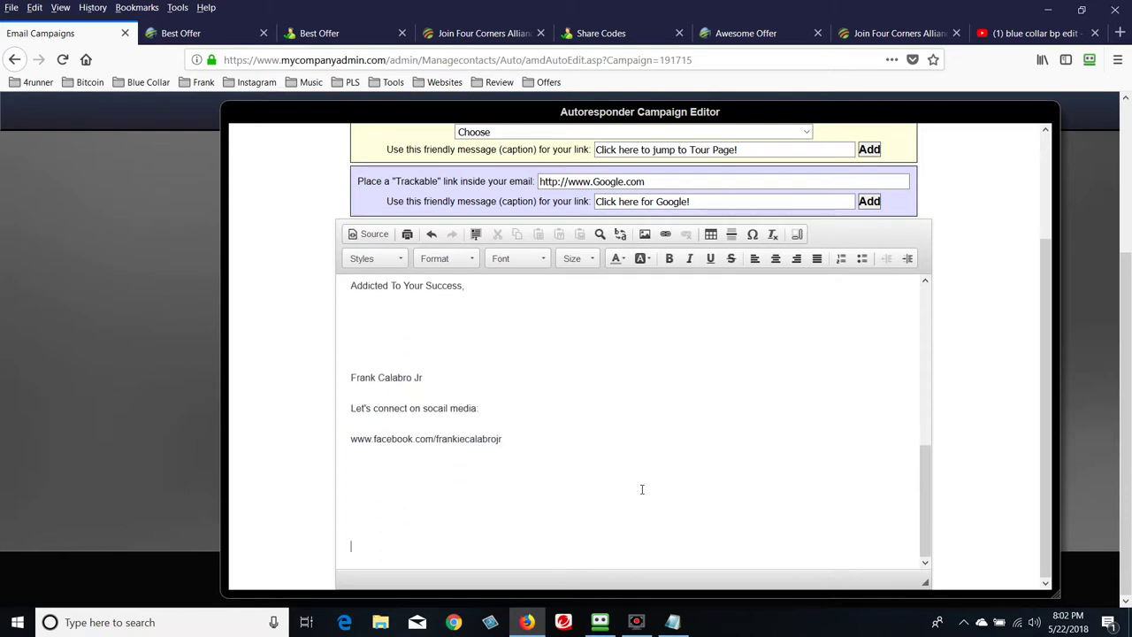
{"action": "key", "text": "Return"}
{"action": "key", "text": "Return"}
{"action": "key", "text": "Return"}
{"action": "key", "text": "Return"}
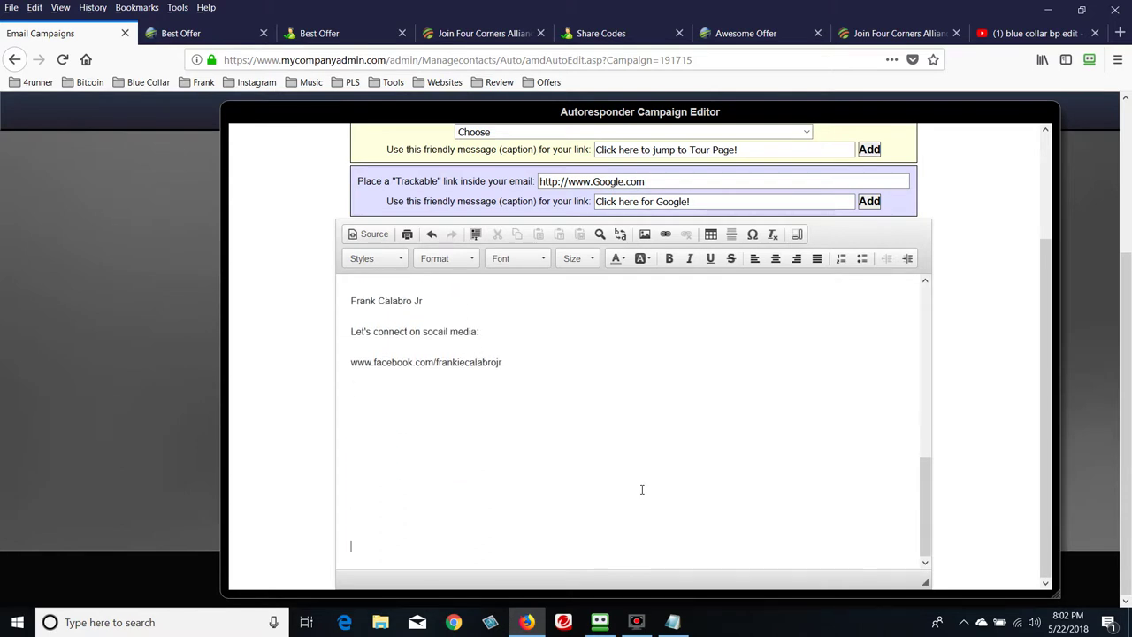
{"action": "key", "text": "Return"}
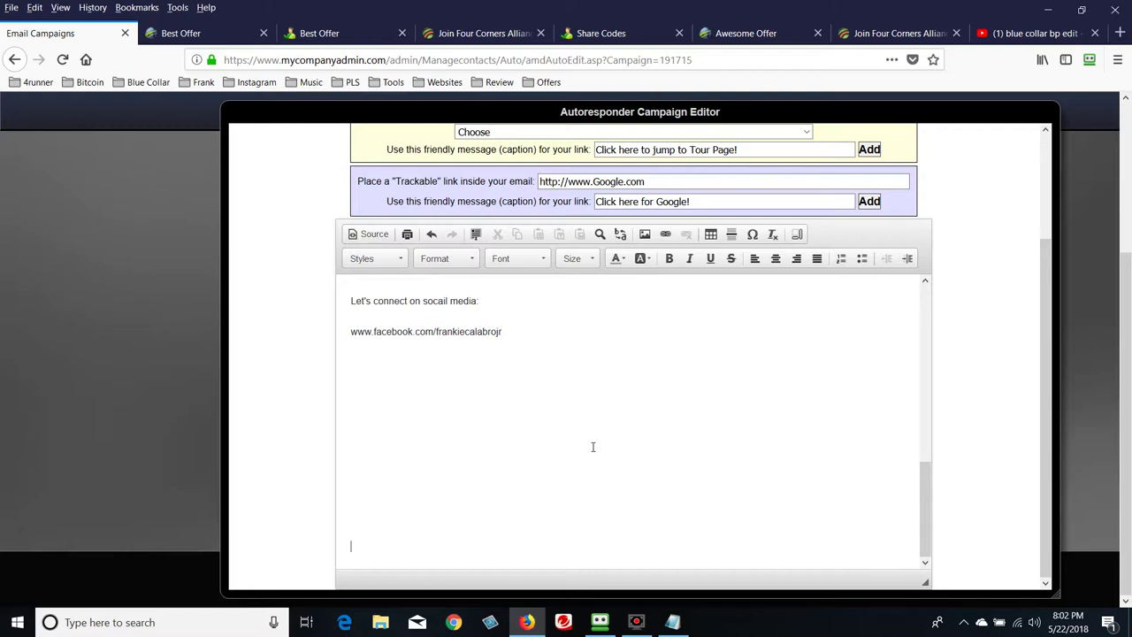
{"action": "key", "text": "Return"}
{"action": "key", "text": "Return"}
{"action": "key", "text": "Return"}
{"action": "key", "text": "Return"}
{"action": "scroll", "coordinate": [592, 447], "scroll_direction": "up", "scroll_amount": 4}
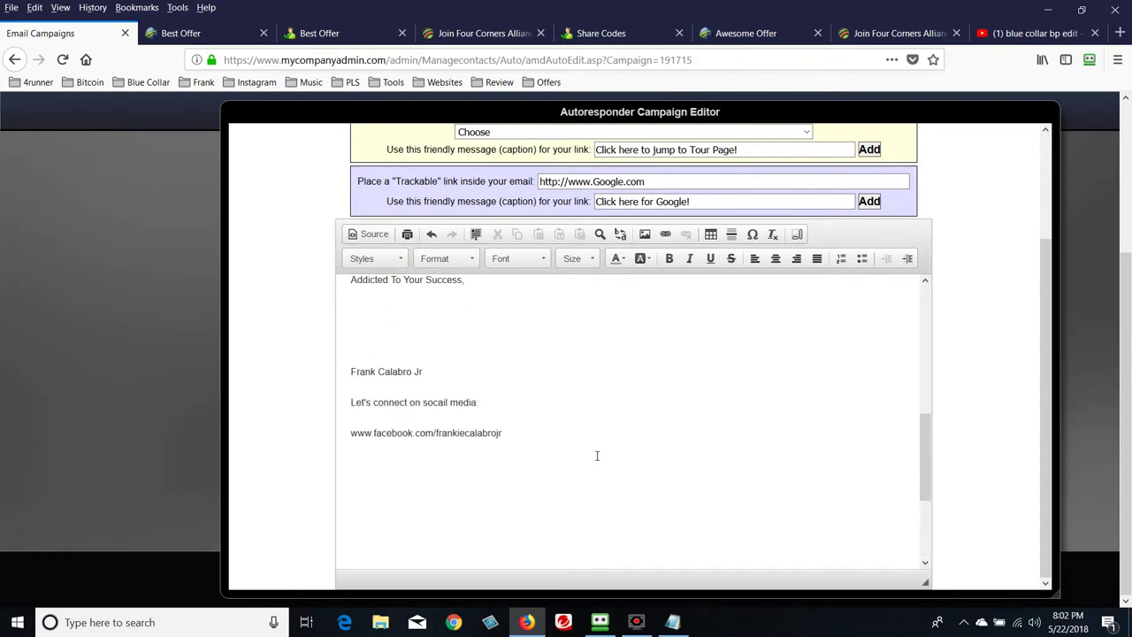
{"action": "scroll", "coordinate": [671, 468], "scroll_direction": "up", "scroll_amount": 5}
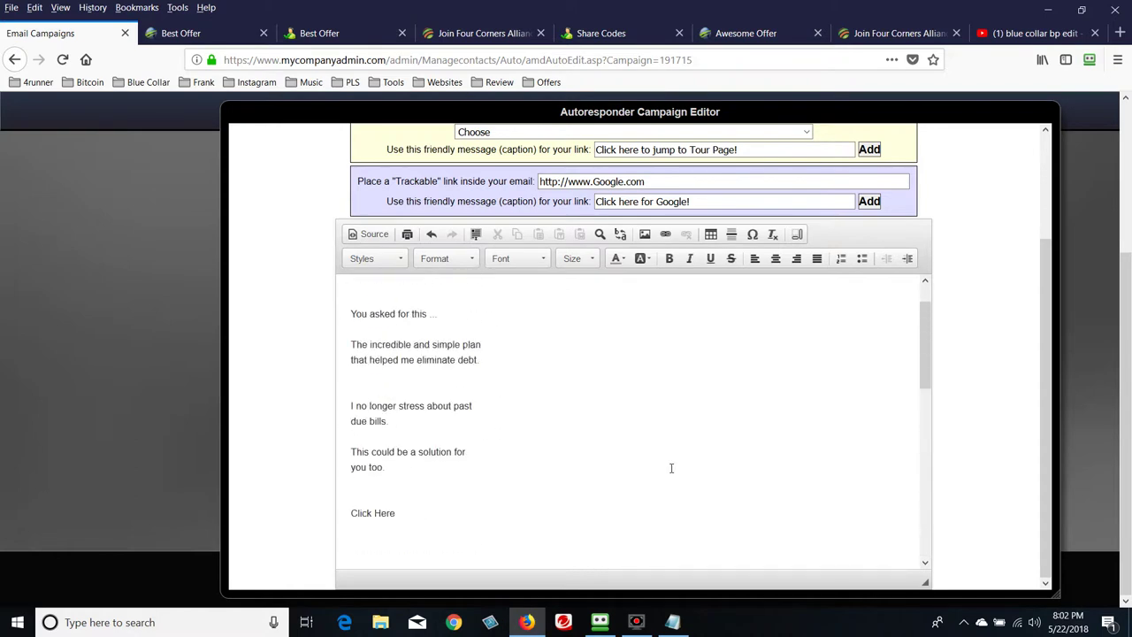
{"action": "scroll", "coordinate": [672, 468], "scroll_direction": "up", "scroll_amount": 2}
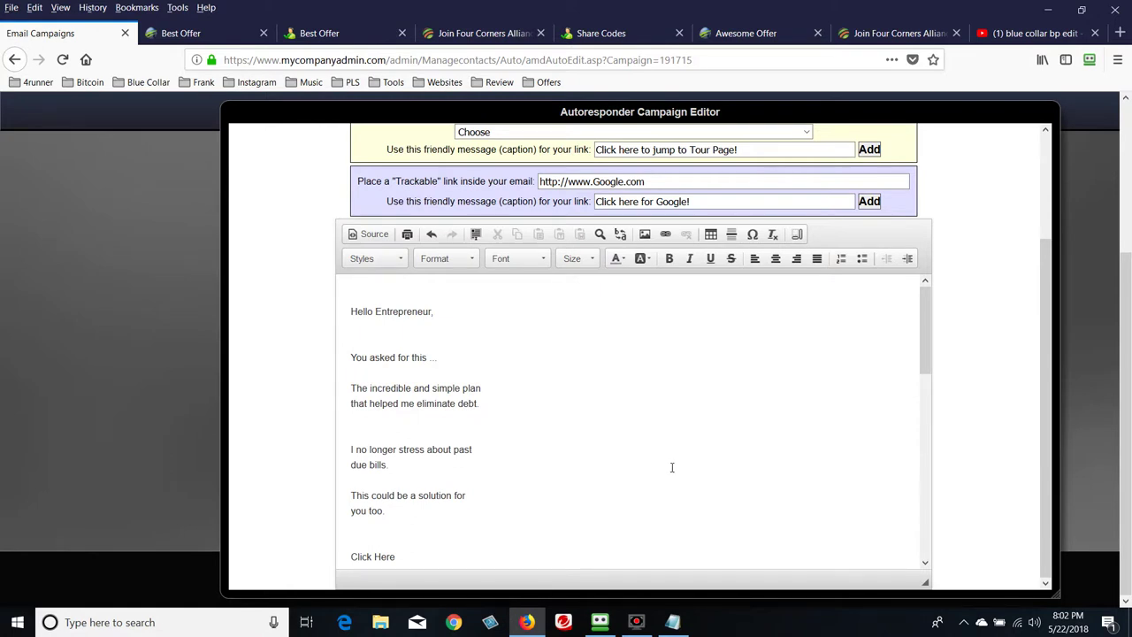
{"action": "scroll", "coordinate": [671, 468], "scroll_direction": "down", "scroll_amount": 4}
{"action": "scroll", "coordinate": [672, 468], "scroll_direction": "down", "scroll_amount": 3}
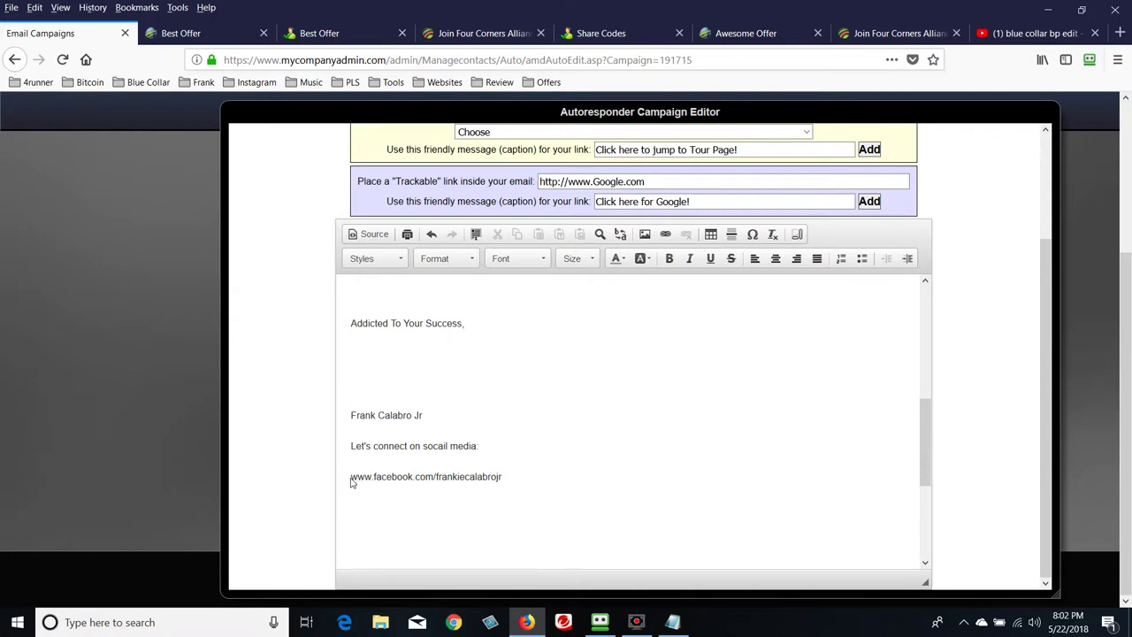
Select the signature's Facebook address and paste it as the trackable link target, replacing Google's
{"action": "left_click_drag", "start_coordinate": [354, 481], "coordinate": [517, 485]}
{"action": "key", "text": "ctrl+c"}
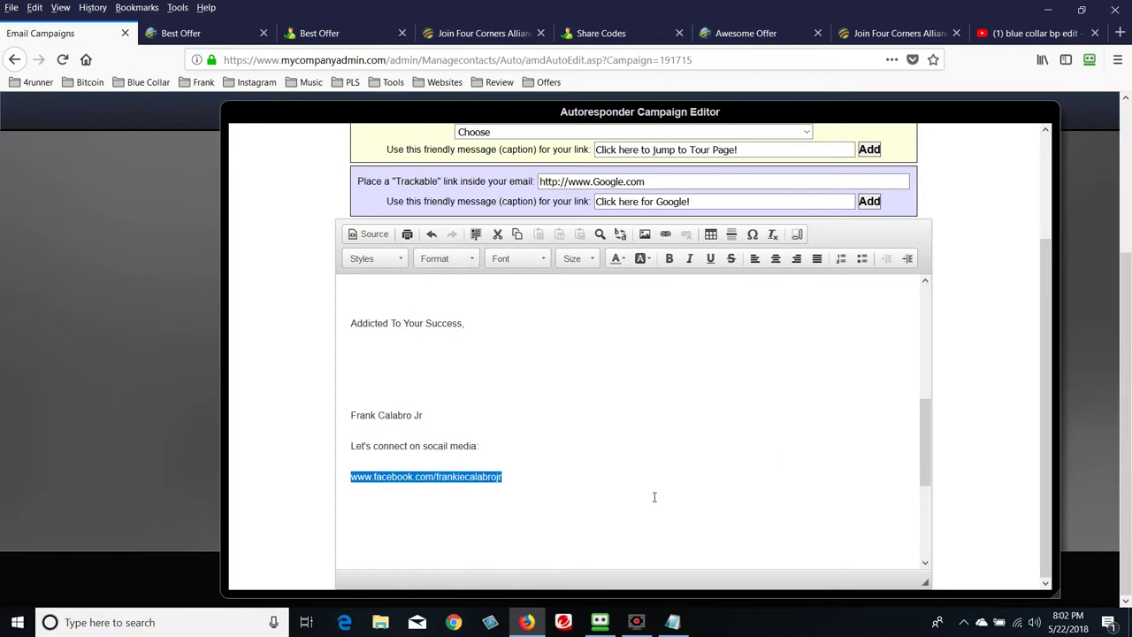
{"action": "left_click_drag", "start_coordinate": [1039, 412], "coordinate": [1057, 329]}
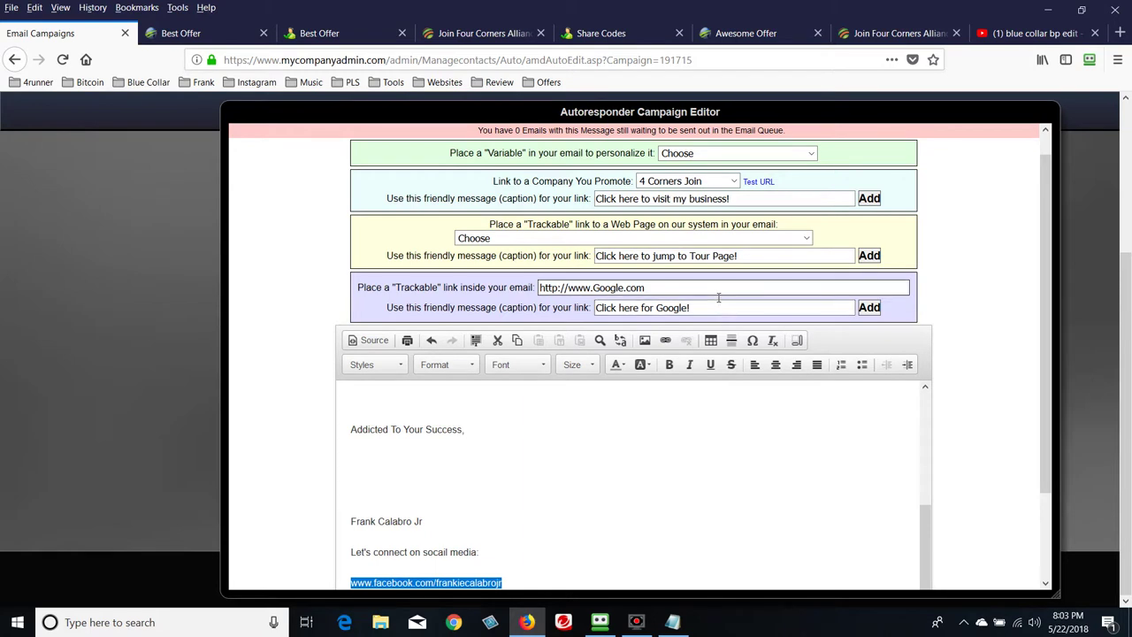
{"action": "left_click", "coordinate": [719, 298]}
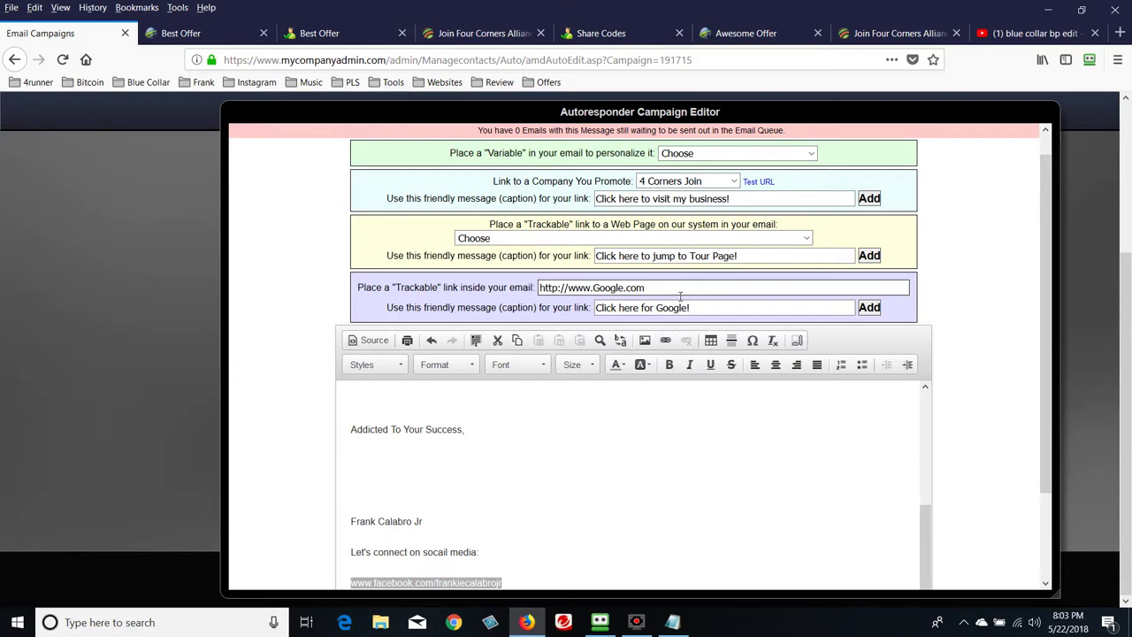
{"action": "key", "text": "BackSpace"}
{"action": "key", "text": "BackSpace"}
{"action": "key", "text": "BackSpace"}
{"action": "key", "text": "BackSpace"}
{"action": "key", "text": "BackSpace"}
{"action": "key", "text": "BackSpace"}
{"action": "key", "text": "BackSpace"}
{"action": "key", "text": "BackSpace"}
{"action": "key", "text": "BackSpace"}
{"action": "key", "text": "BackSpace"}
{"action": "key", "text": "BackSpace"}
{"action": "key", "text": "BackSpace"}
{"action": "key", "text": "BackSpace"}
{"action": "key", "text": "BackSpace"}
{"action": "key", "text": "BackSpace"}
{"action": "key", "text": "BackSpace"}
{"action": "key", "text": "BackSpace"}
{"action": "key", "text": "BackSpace"}
{"action": "key", "text": "BackSpace"}
{"action": "key", "text": "BackSpace"}
{"action": "key", "text": "ctrl+v"}
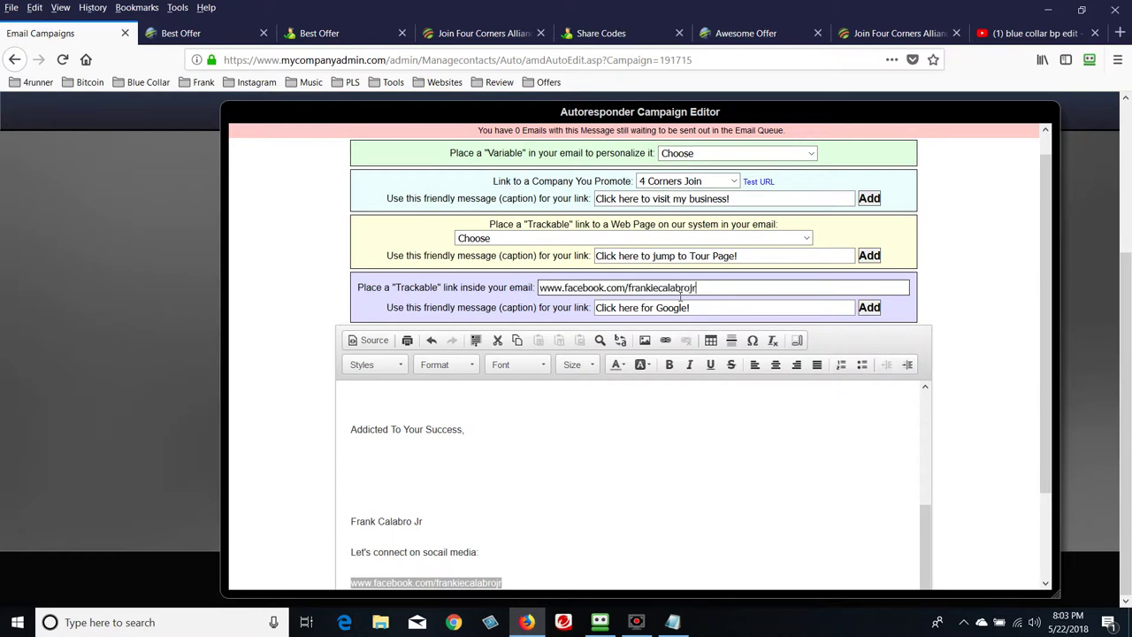
Replace the Google caption with the Facebook address and insert the tracked link
{"action": "left_click", "coordinate": [683, 306]}
{"action": "key", "text": "BackSpace"}
{"action": "key", "text": "BackSpace"}
{"action": "key", "text": "BackSpace"}
{"action": "key", "text": "BackSpace"}
{"action": "key", "text": "BackSpace"}
{"action": "key", "text": "BackSpace"}
{"action": "key", "text": "BackSpace"}
{"action": "key", "text": "BackSpace"}
{"action": "key", "text": "BackSpace"}
{"action": "key", "text": "BackSpace"}
{"action": "key", "text": "BackSpace"}
{"action": "key", "text": "BackSpace"}
{"action": "key", "text": "BackSpace"}
{"action": "key", "text": "BackSpace"}
{"action": "key", "text": "BackSpace"}
{"action": "key", "text": "BackSpace"}
{"action": "key", "text": "BackSpace"}
{"action": "key", "text": "BackSpace"}
{"action": "key", "text": "BackSpace"}
{"action": "key", "text": "BackSpace"}
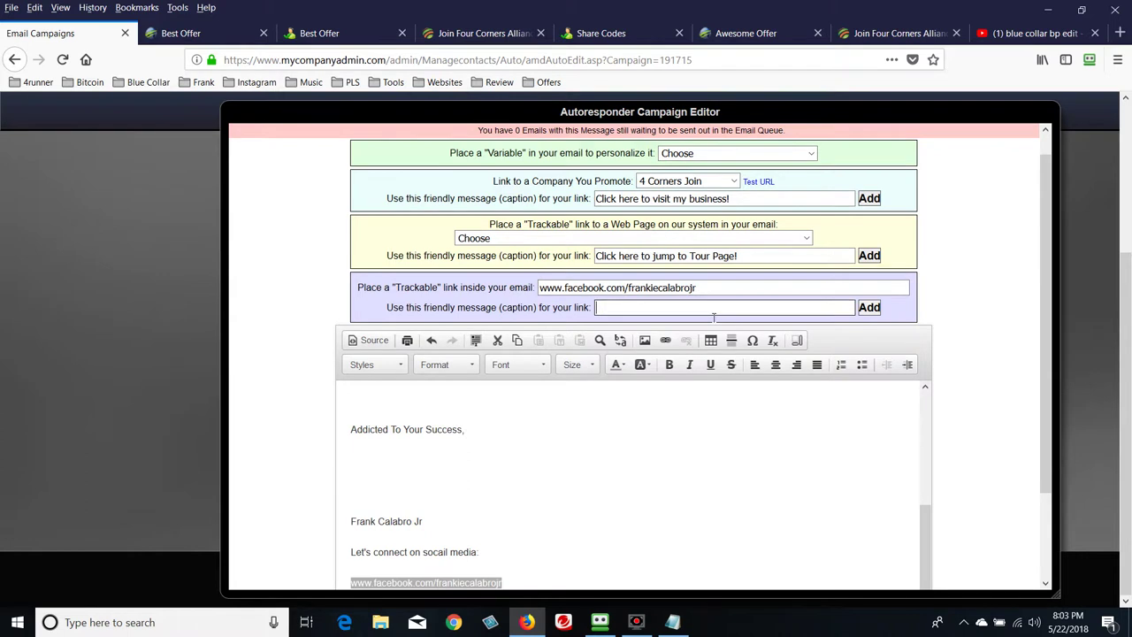
{"action": "scroll", "coordinate": [710, 328], "scroll_direction": "down", "scroll_amount": 2}
{"action": "left_click", "coordinate": [661, 200]}
{"action": "key", "text": "ctrl+v"}
{"action": "left_click", "coordinate": [871, 201]}
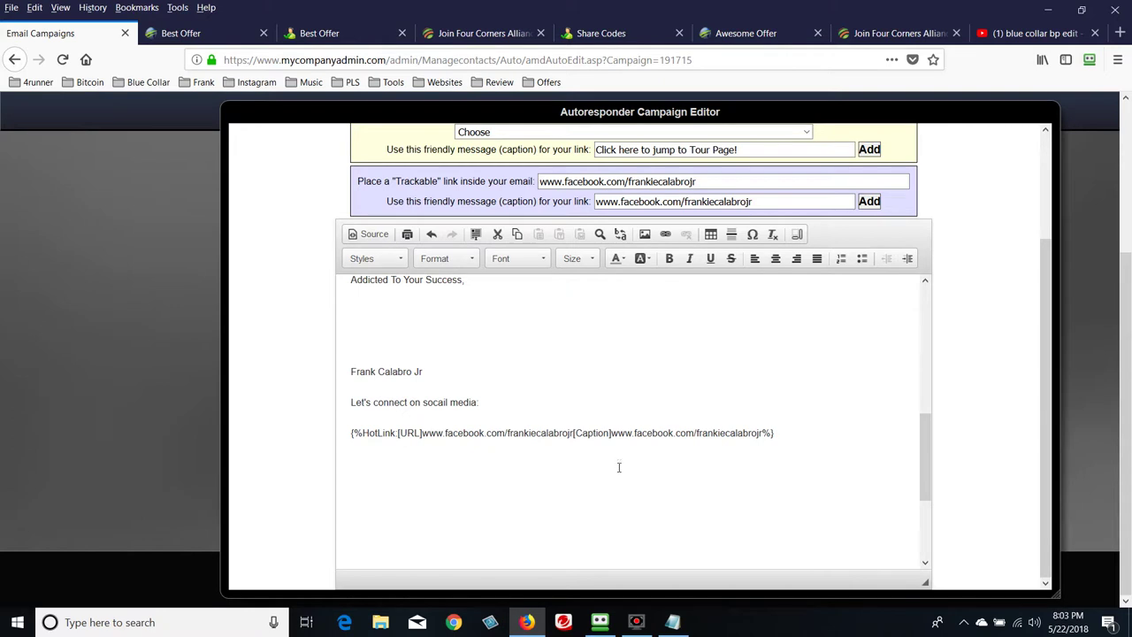
{"action": "scroll", "coordinate": [617, 471], "scroll_direction": "up", "scroll_amount": 3}
{"action": "scroll", "coordinate": [599, 483], "scroll_direction": "up", "scroll_amount": 4}
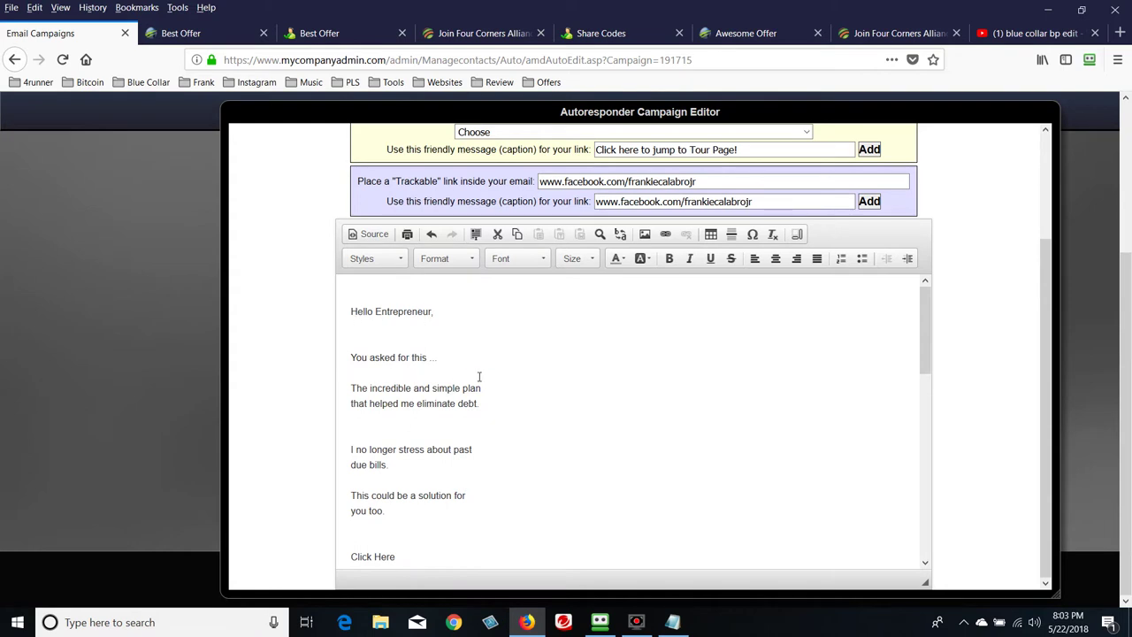
{"action": "scroll", "coordinate": [486, 372], "scroll_direction": "down", "scroll_amount": 2}
{"action": "scroll", "coordinate": [401, 347], "scroll_direction": "up", "scroll_amount": 2}
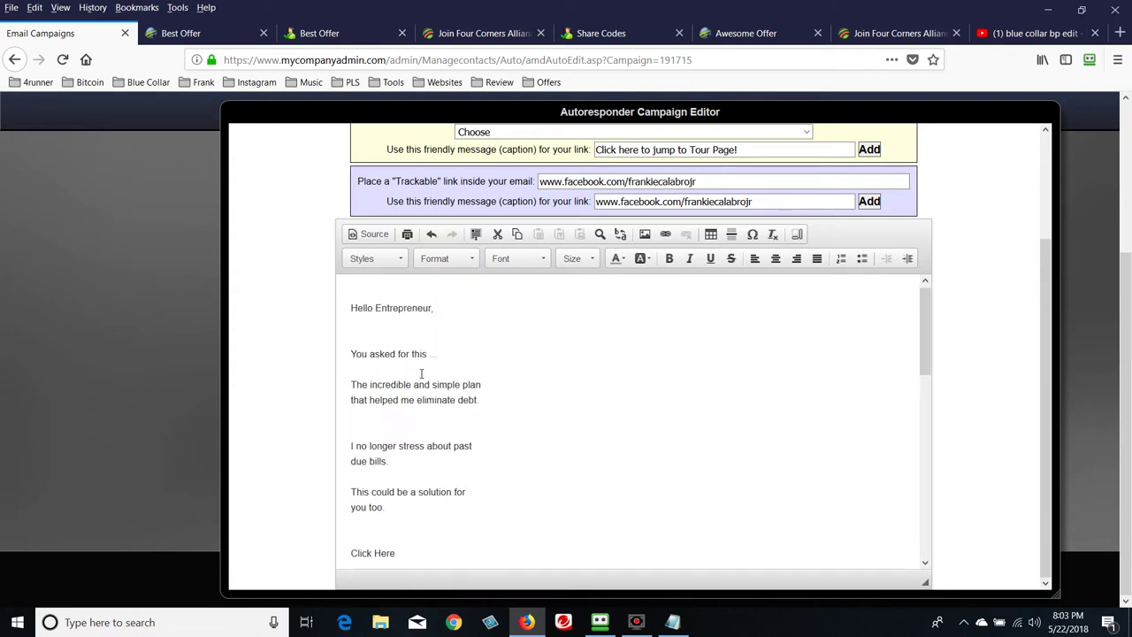
{"action": "scroll", "coordinate": [535, 430], "scroll_direction": "down", "scroll_amount": 2}
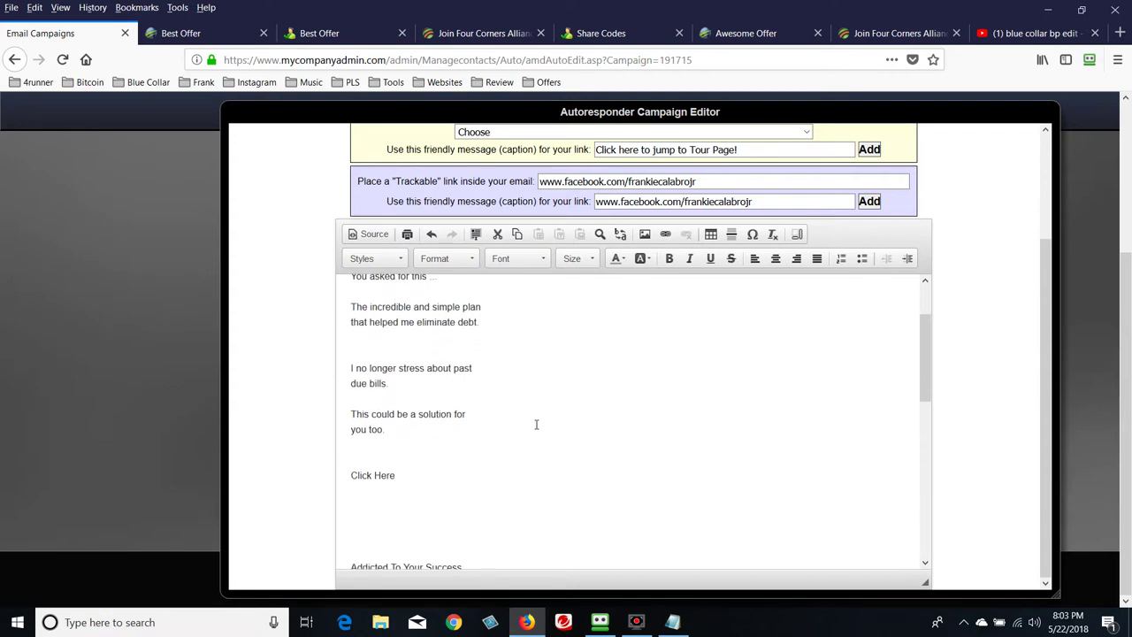
{"action": "scroll", "coordinate": [535, 424], "scroll_direction": "down", "scroll_amount": 2}
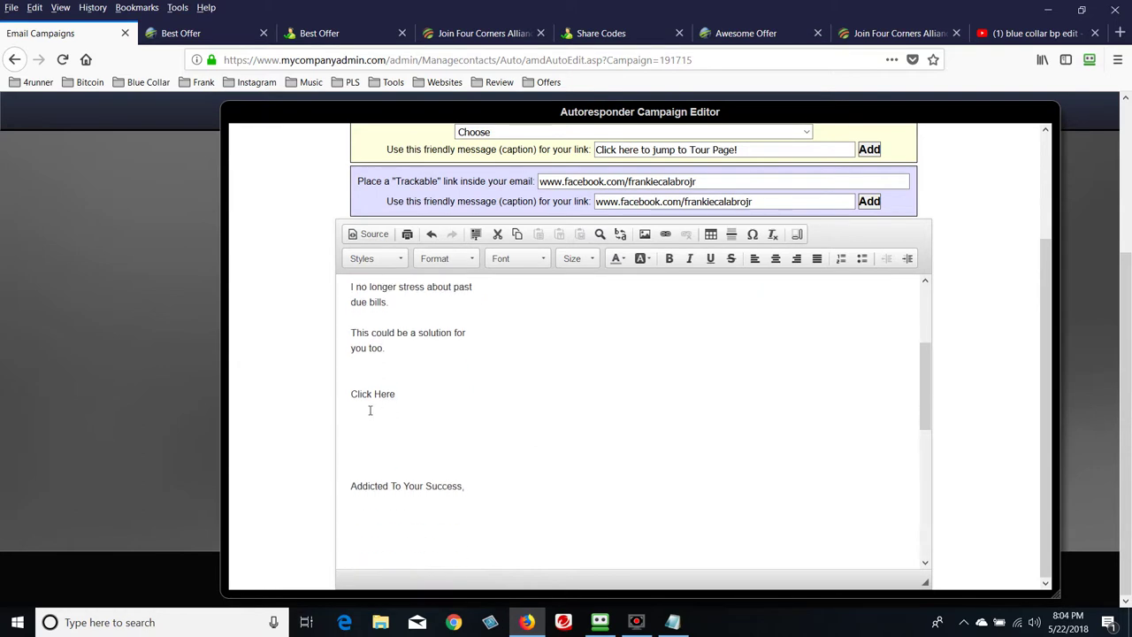
{"action": "left_click_drag", "start_coordinate": [356, 400], "coordinate": [398, 403]}
{"action": "scroll", "coordinate": [468, 456], "scroll_direction": "up", "scroll_amount": 2}
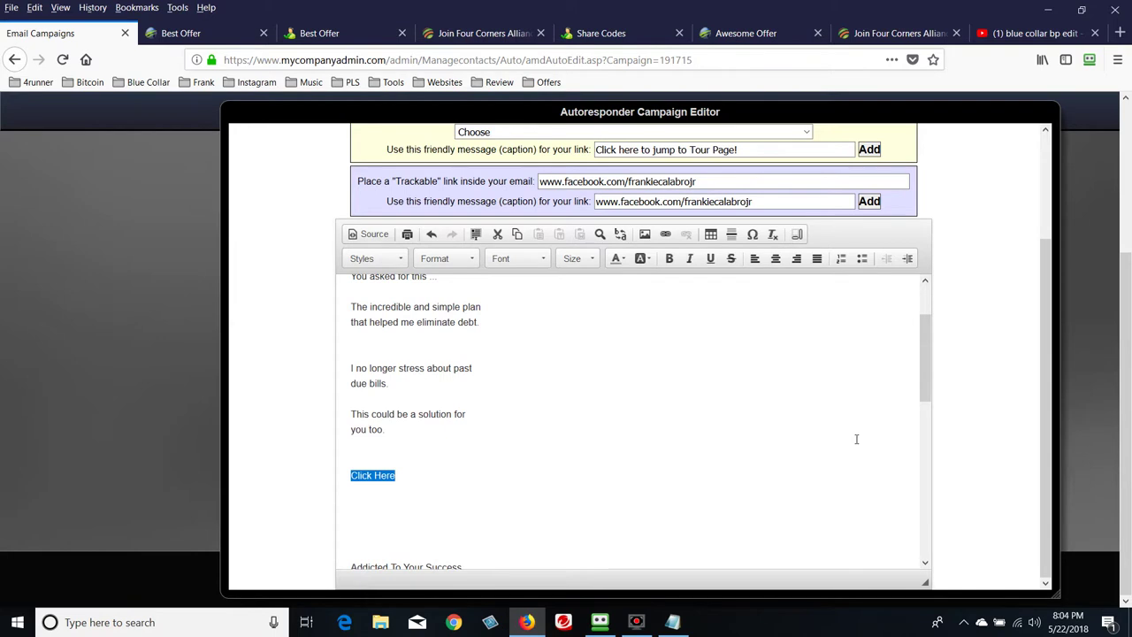
{"action": "scroll", "coordinate": [1009, 412], "scroll_direction": "up", "scroll_amount": 2}
{"action": "scroll", "coordinate": [1010, 412], "scroll_direction": "up", "scroll_amount": 1}
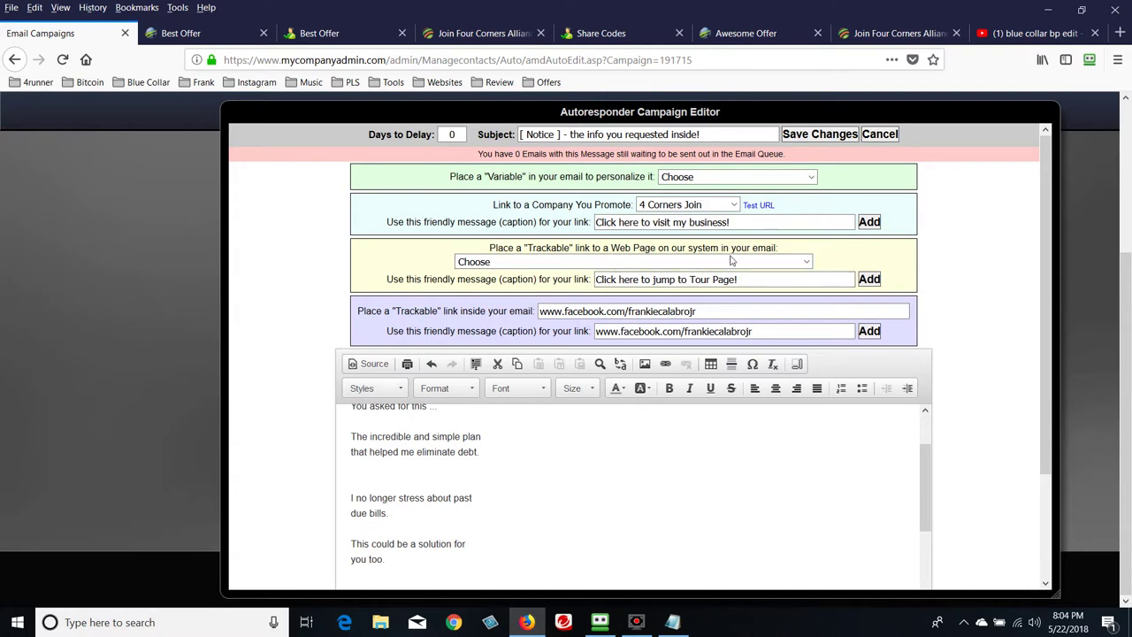
Set the trackable link caption to 'Click Here' and choose the Best Funnel Ever - SP1 page
{"action": "triple_click", "coordinate": [776, 279]}
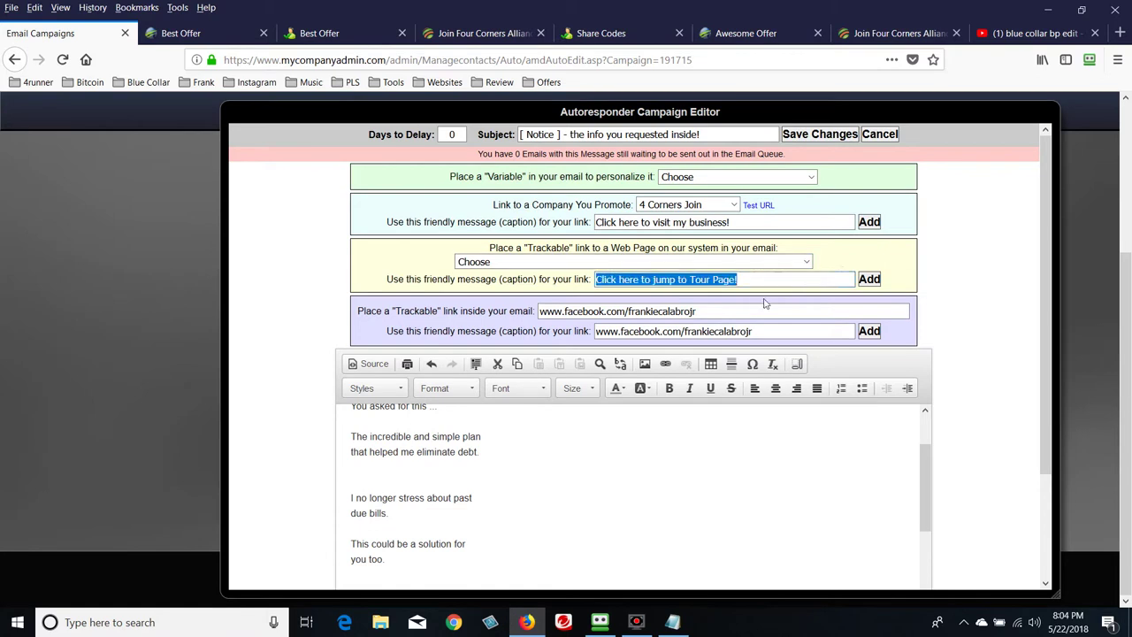
{"action": "key", "text": "BackSpace"}
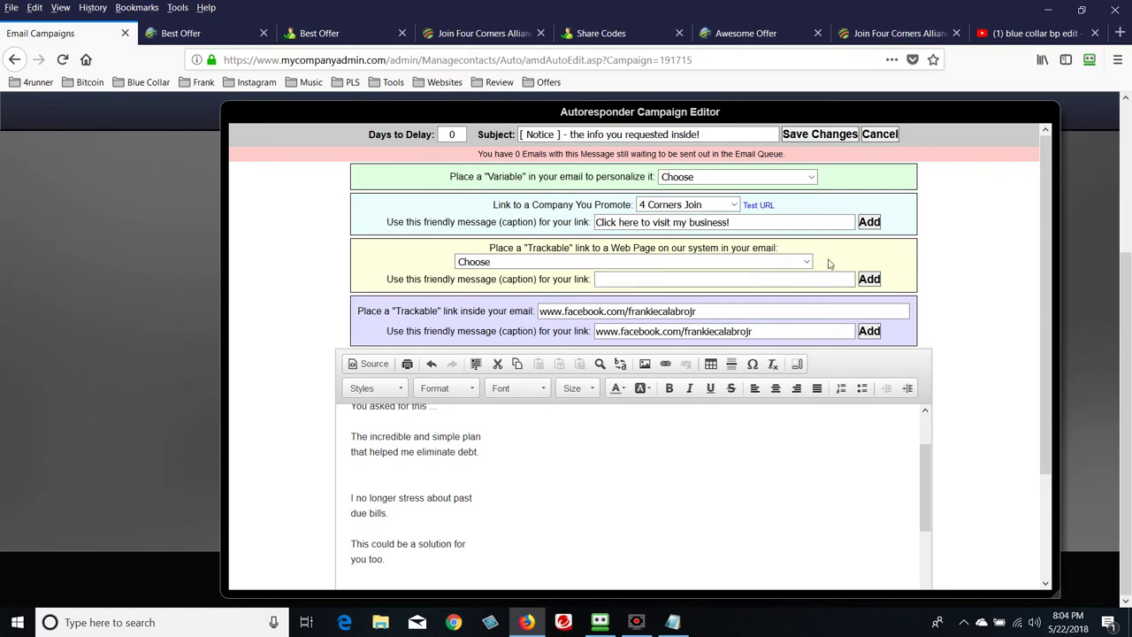
{"action": "type", "text": "Click Here"}
{"action": "left_click", "coordinate": [808, 263]}
{"action": "key", "text": "Down"}
{"action": "key", "text": "Down"}
{"action": "key", "text": "Down"}
{"action": "key", "text": "Down"}
{"action": "key", "text": "Down"}
{"action": "key", "text": "Down"}
{"action": "key", "text": "Down"}
{"action": "key", "text": "Down"}
{"action": "key", "text": "Down"}
{"action": "key", "text": "Down"}
{"action": "key", "text": "Down"}
{"action": "key", "text": "Down"}
{"action": "key", "text": "Down"}
{"action": "key", "text": "Down"}
{"action": "key", "text": "Down"}
{"action": "key", "text": "Down"}
{"action": "key", "text": "Down"}
{"action": "scroll", "coordinate": [768, 329], "scroll_direction": "down", "scroll_amount": 3}
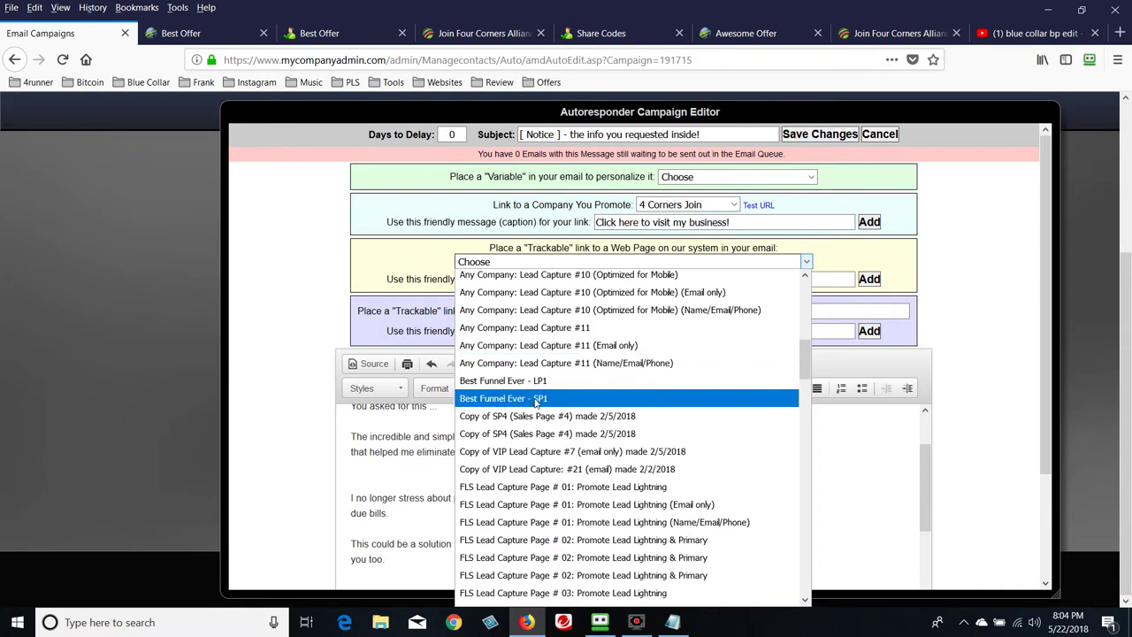
{"action": "left_click", "coordinate": [537, 399]}
{"action": "scroll", "coordinate": [677, 516], "scroll_direction": "up", "scroll_amount": 2}
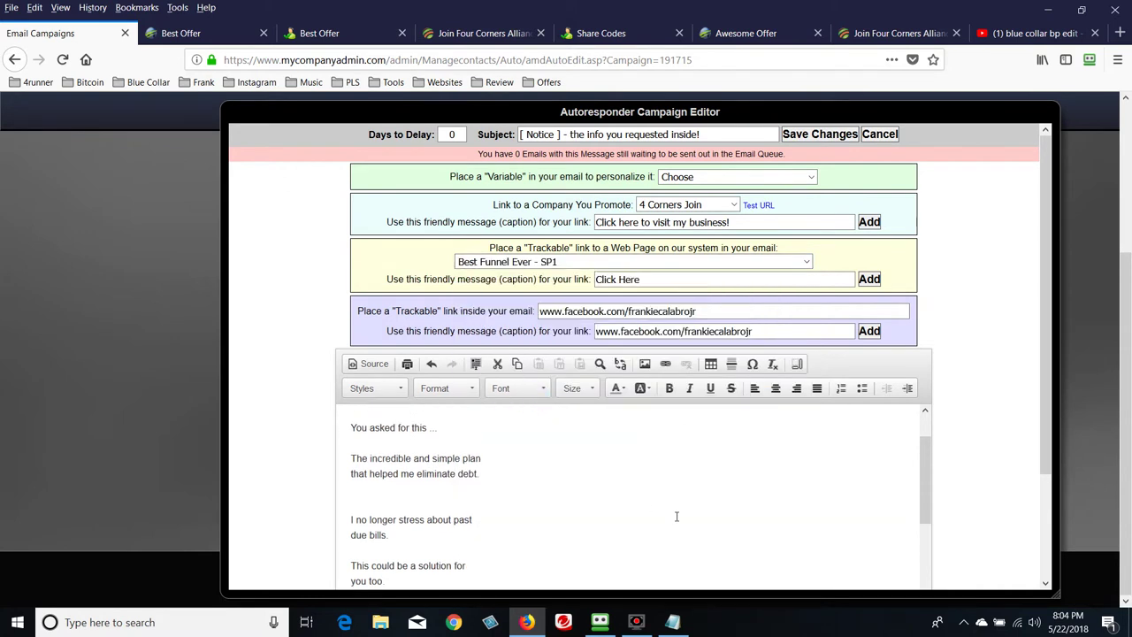
{"action": "scroll", "coordinate": [677, 516], "scroll_direction": "down", "scroll_amount": 3}
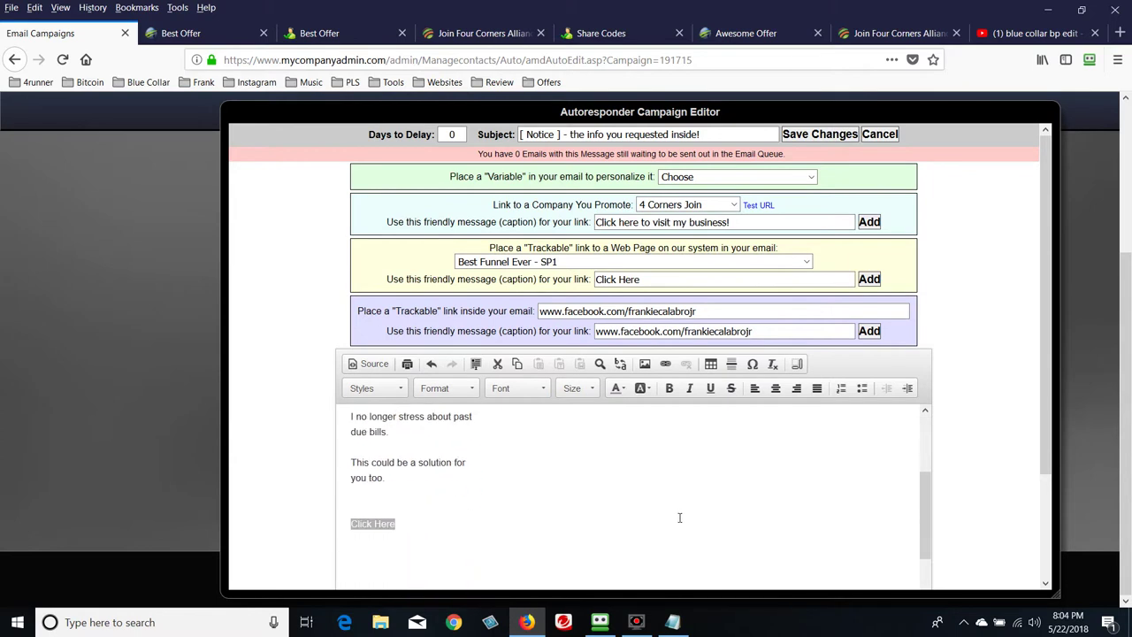
Turn the 'Click Here' text in the email into the tracked funnel page link
{"action": "left_click", "coordinate": [437, 502]}
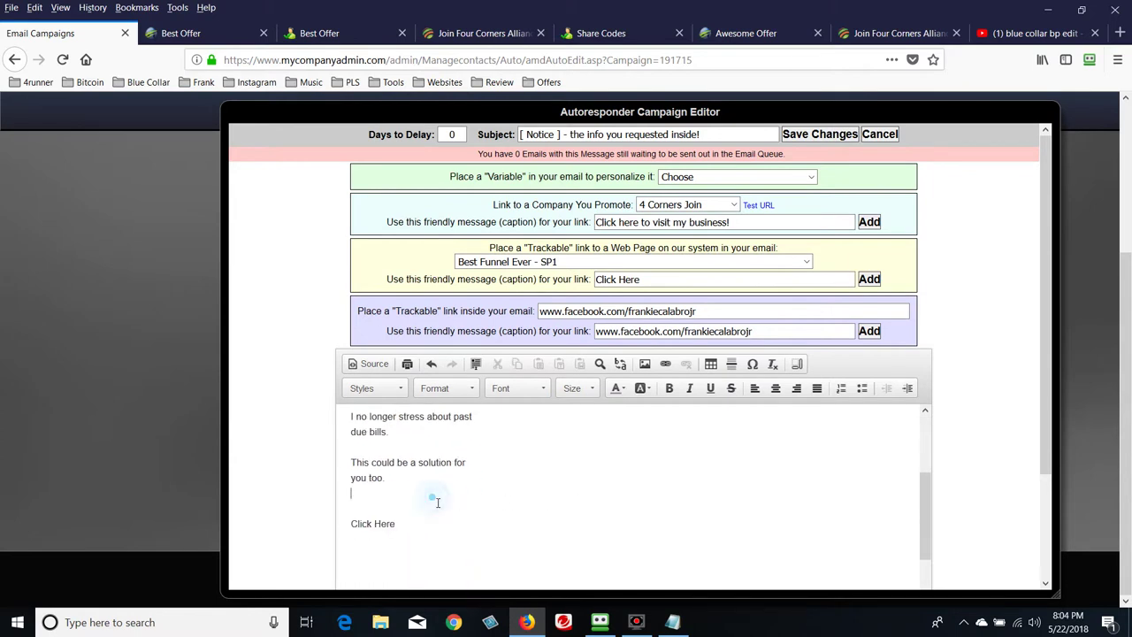
{"action": "left_click_drag", "start_coordinate": [357, 527], "coordinate": [399, 528]}
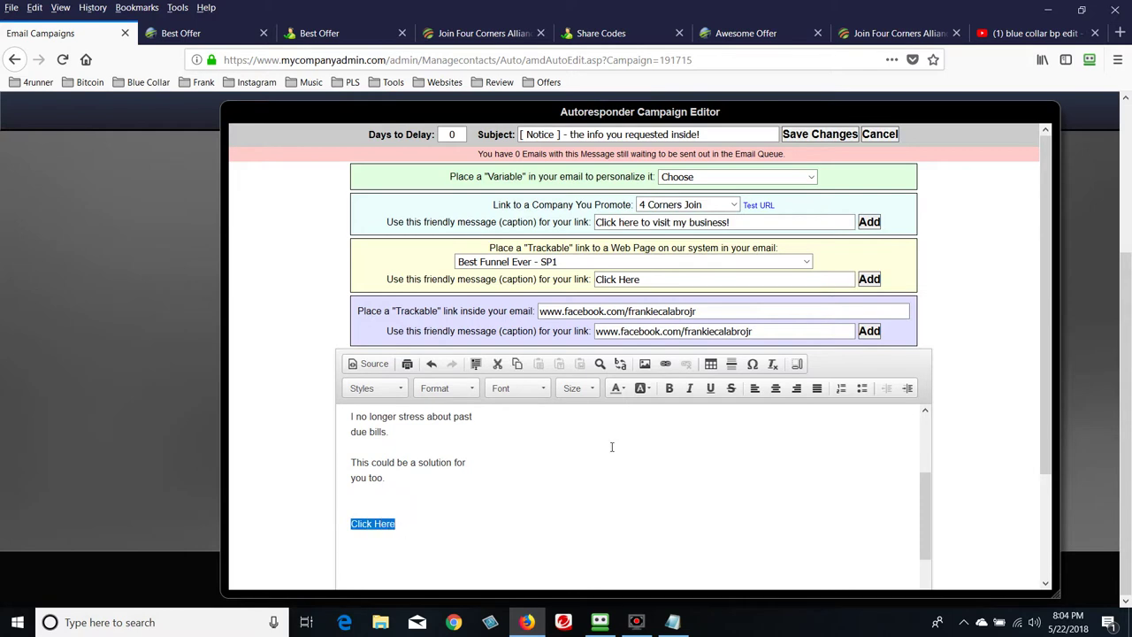
{"action": "left_click", "coordinate": [869, 283]}
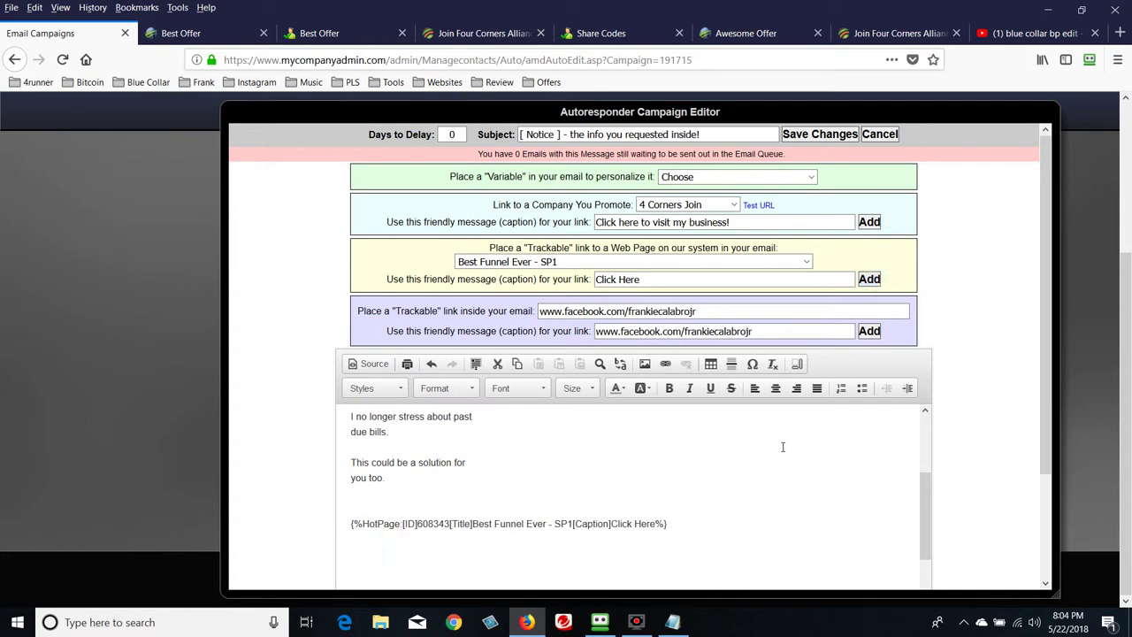
{"action": "scroll", "coordinate": [677, 465], "scroll_direction": "down", "scroll_amount": 2}
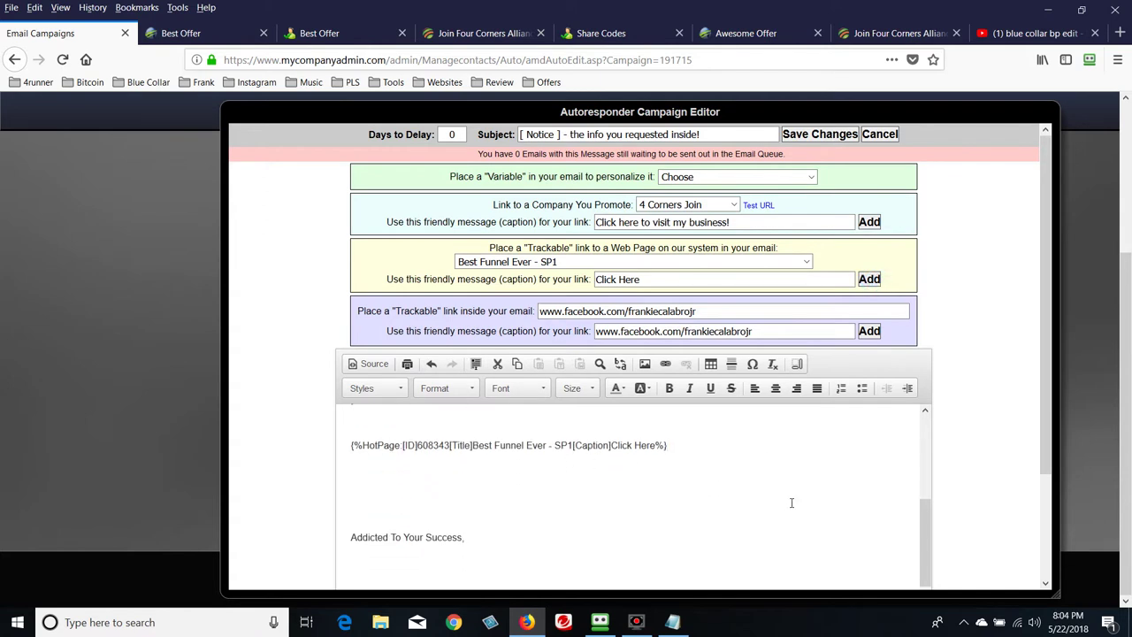
Select all of the email body text with Ctrl+A
{"action": "scroll", "coordinate": [796, 498], "scroll_direction": "up", "scroll_amount": 4}
{"action": "scroll", "coordinate": [973, 451], "scroll_direction": "up", "scroll_amount": 2}
{"action": "scroll", "coordinate": [1010, 422], "scroll_direction": "down", "scroll_amount": 3}
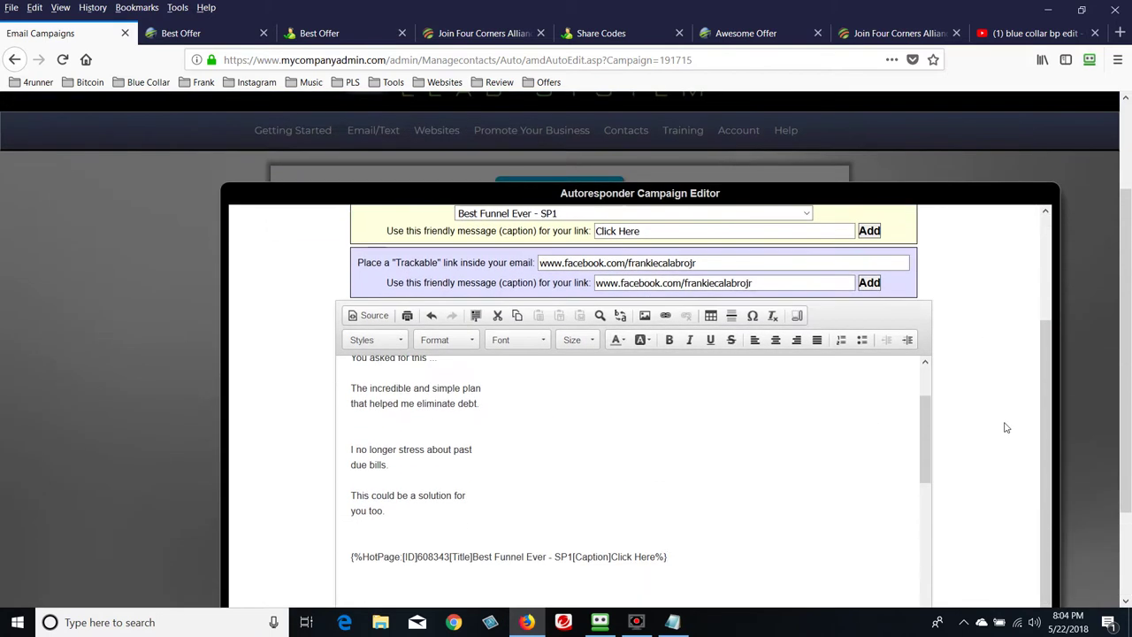
{"action": "scroll", "coordinate": [1002, 428], "scroll_direction": "down", "scroll_amount": 2}
{"action": "scroll", "coordinate": [844, 421], "scroll_direction": "down", "scroll_amount": 5}
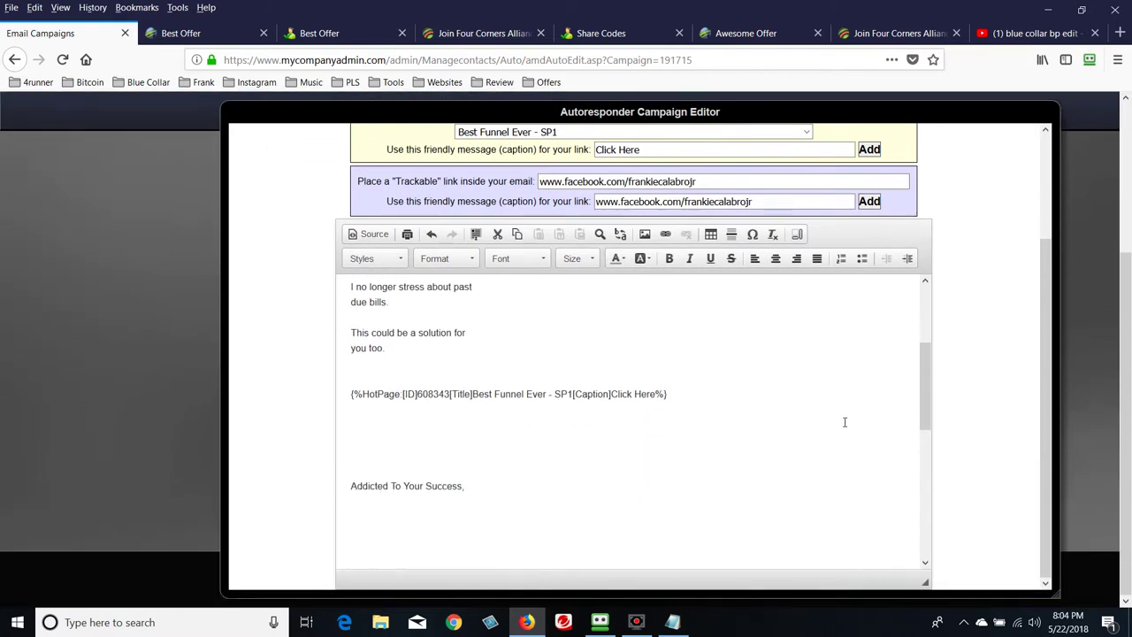
{"action": "scroll", "coordinate": [845, 421], "scroll_direction": "down", "scroll_amount": 1}
{"action": "scroll", "coordinate": [843, 425], "scroll_direction": "up", "scroll_amount": 6}
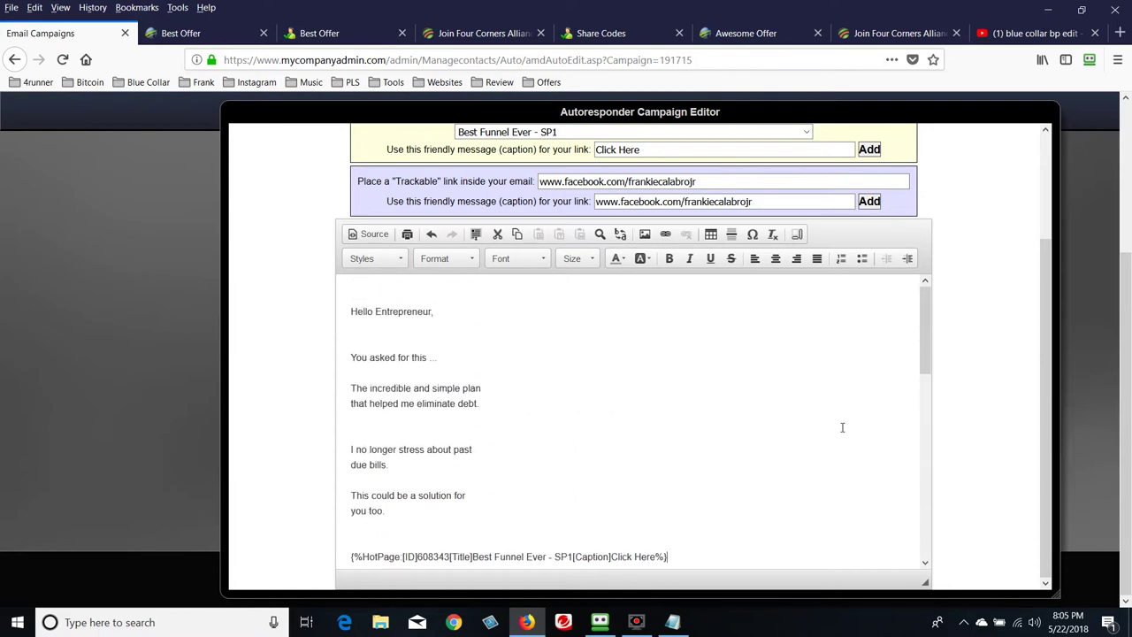
{"action": "scroll", "coordinate": [842, 427], "scroll_direction": "down", "scroll_amount": 5}
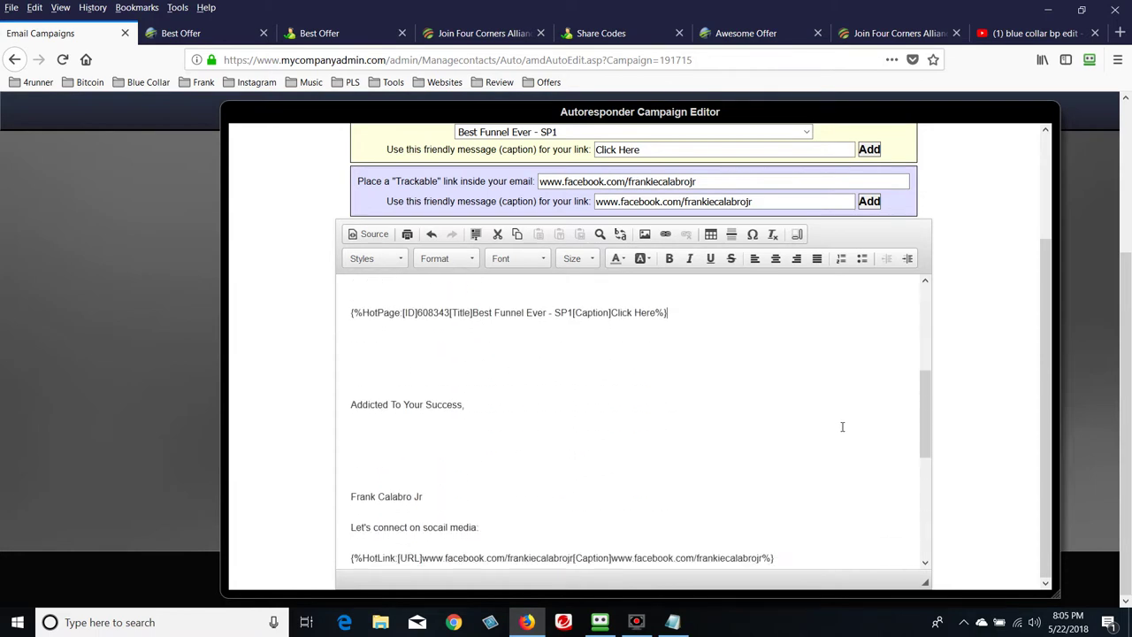
{"action": "scroll", "coordinate": [842, 427], "scroll_direction": "down", "scroll_amount": 1}
{"action": "scroll", "coordinate": [619, 435], "scroll_direction": "up", "scroll_amount": 2}
{"action": "left_click", "coordinate": [438, 445]}
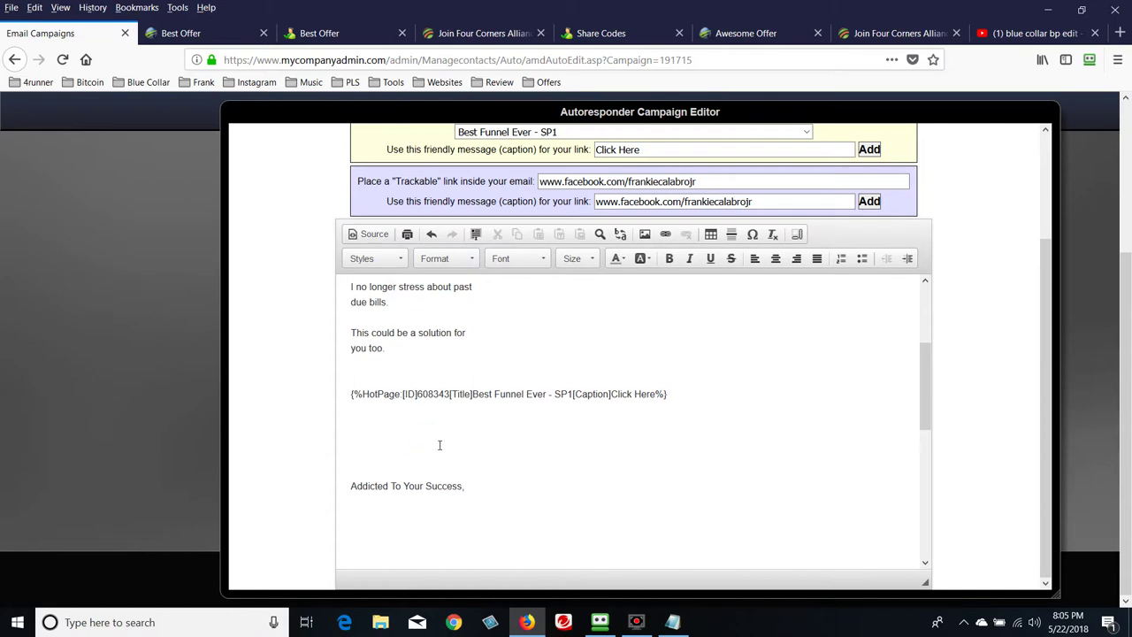
{"action": "key", "text": "ctrl+a"}
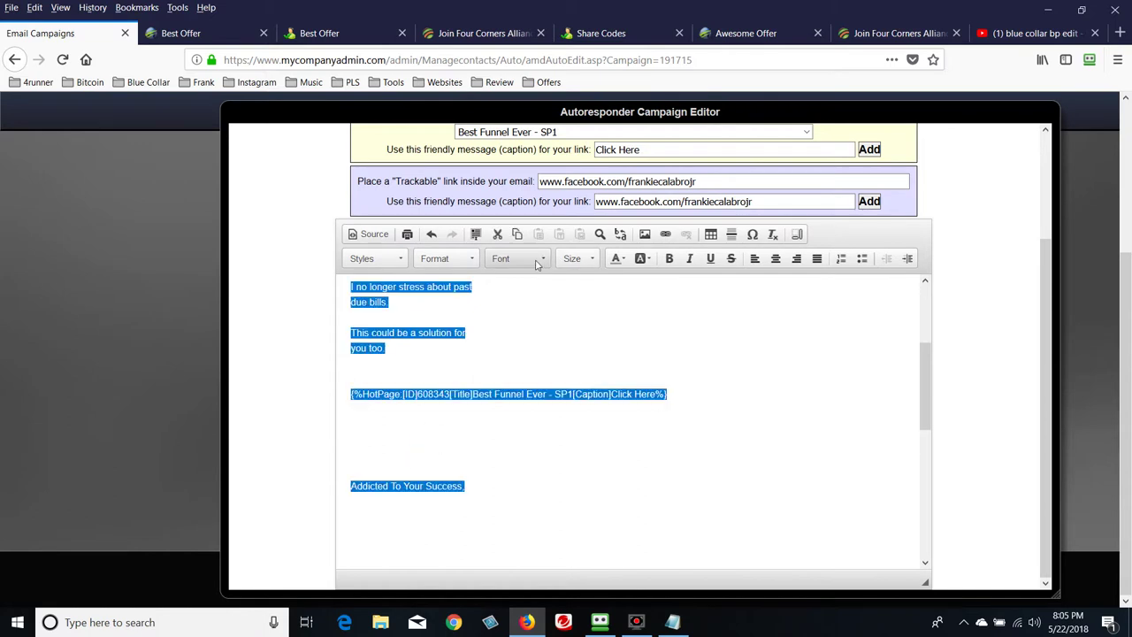
Change the selected email text to font size 14, briefly trying size 12 first
{"action": "left_click", "coordinate": [589, 262]}
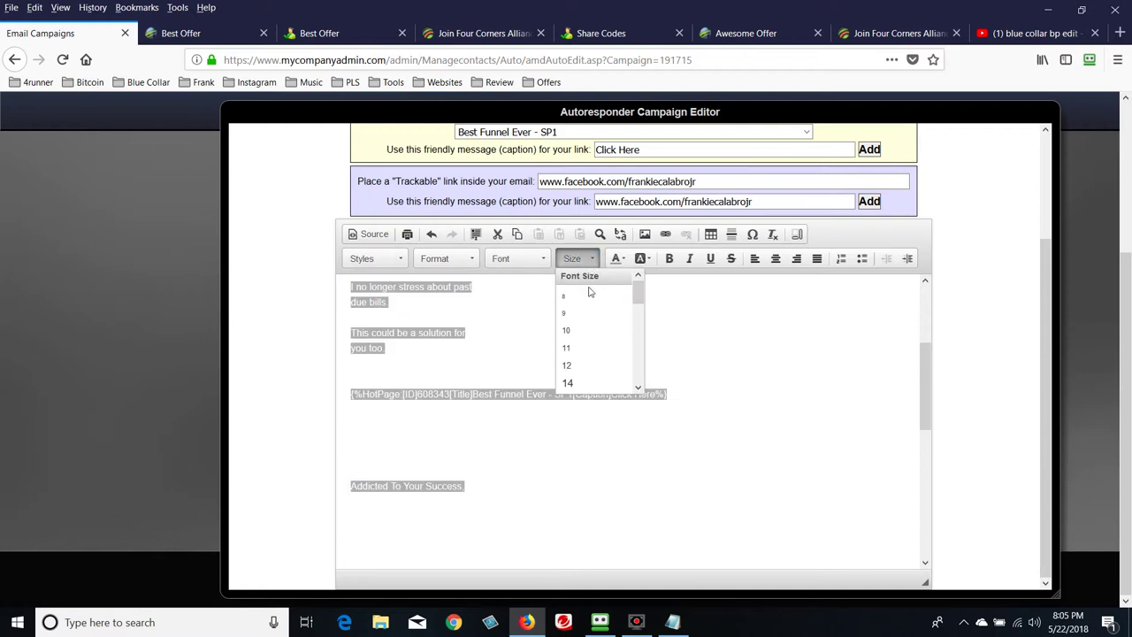
{"action": "left_click", "coordinate": [576, 367]}
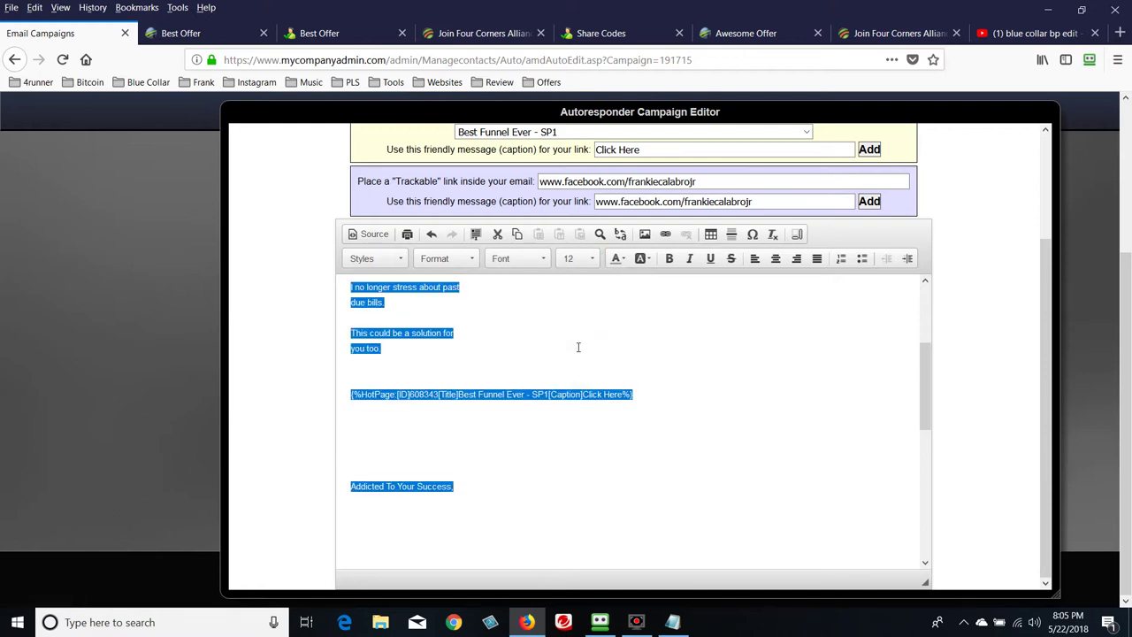
{"action": "left_click", "coordinate": [590, 260]}
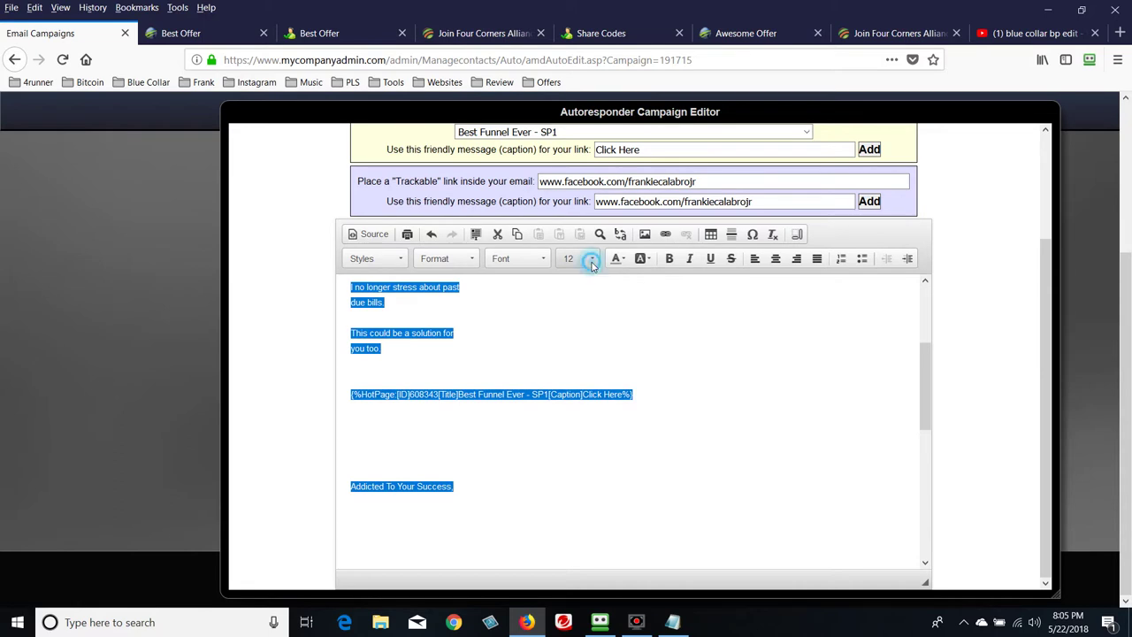
{"action": "left_click", "coordinate": [577, 388]}
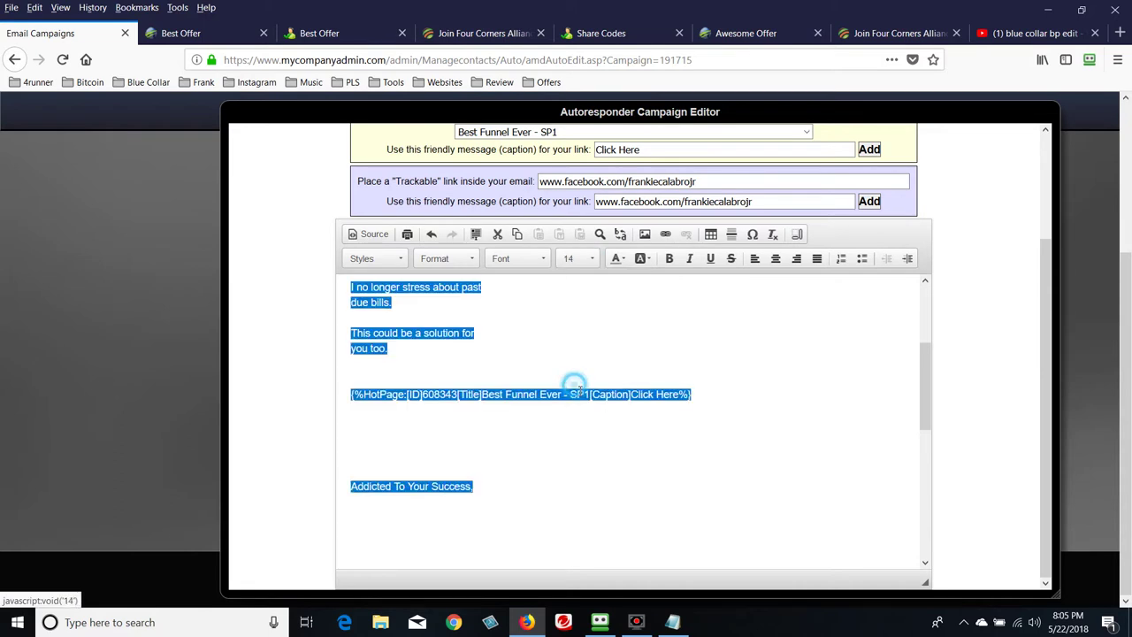
{"action": "left_click", "coordinate": [422, 437]}
{"action": "scroll", "coordinate": [707, 490], "scroll_direction": "up", "scroll_amount": 6}
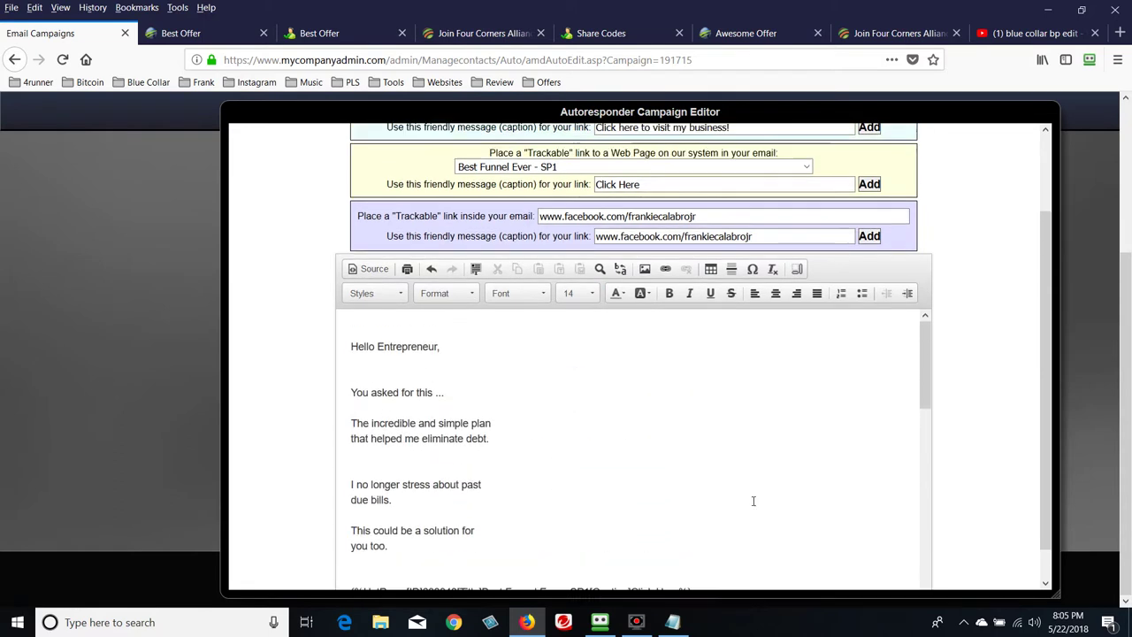
{"action": "scroll", "coordinate": [823, 477], "scroll_direction": "down", "scroll_amount": 4}
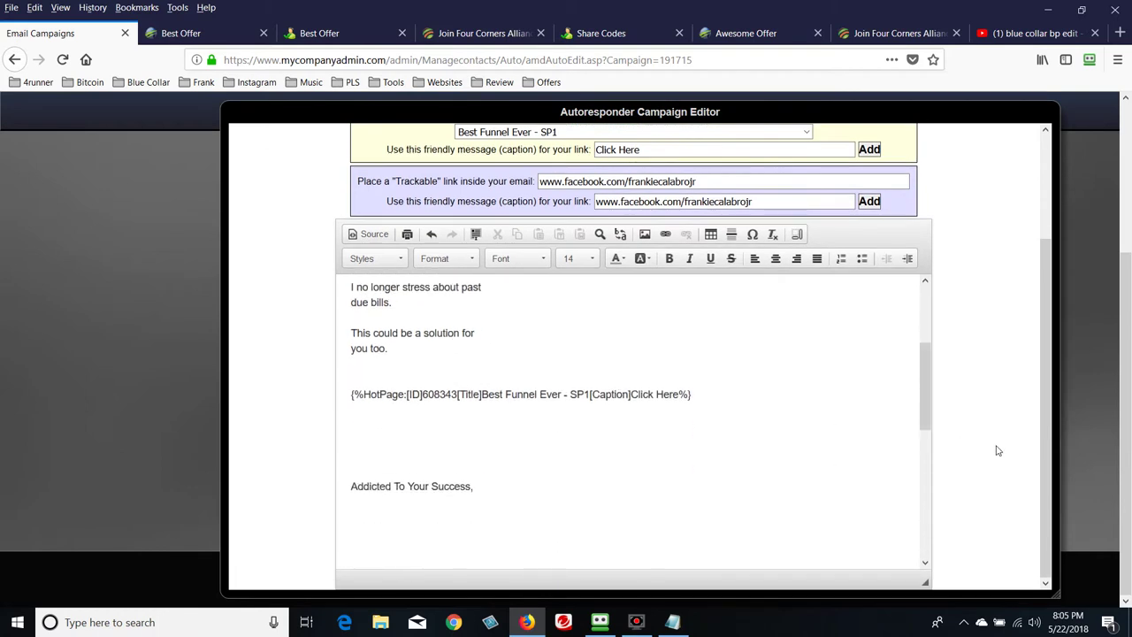
{"action": "scroll", "coordinate": [1006, 456], "scroll_direction": "up", "scroll_amount": 3}
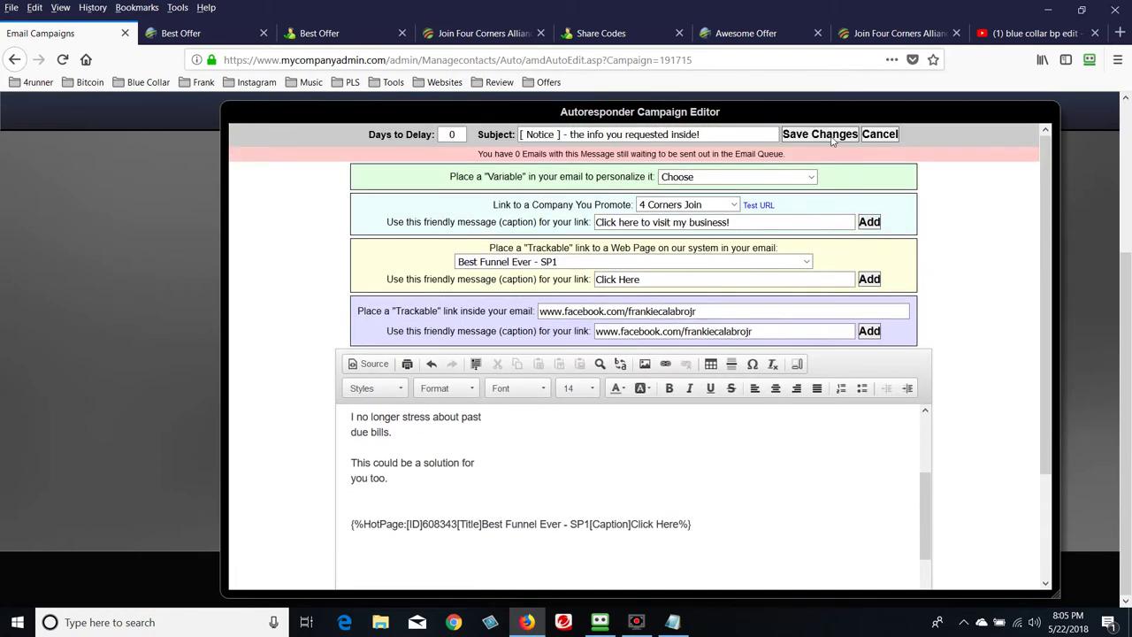
Save the email changes, then use Send now on the campaign page to send a test copy
{"action": "left_click", "coordinate": [830, 138]}
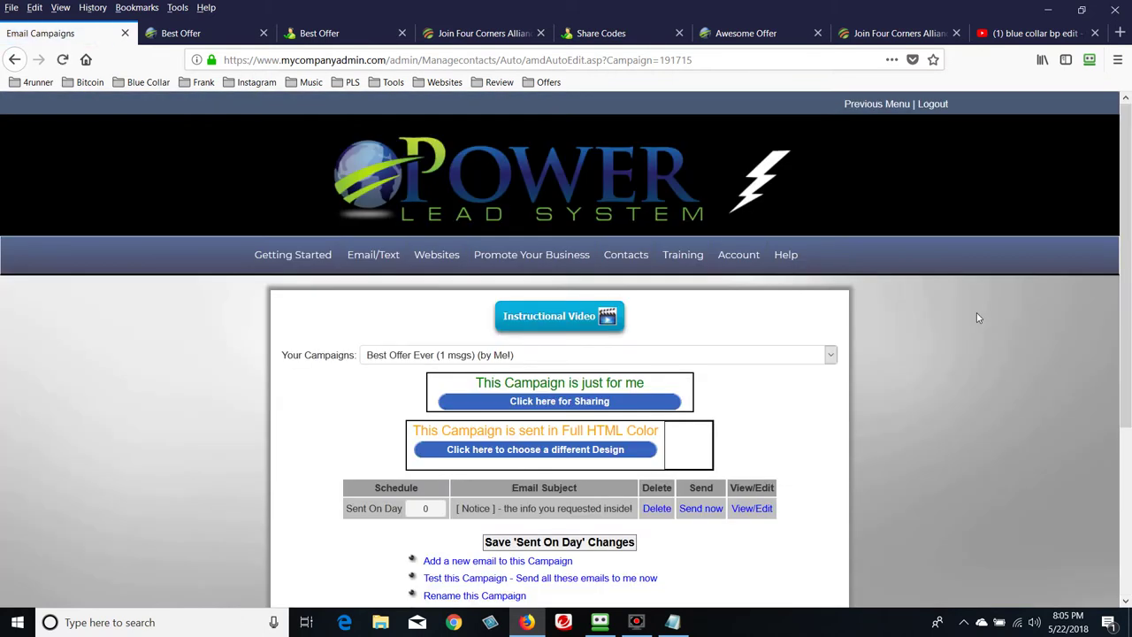
{"action": "scroll", "coordinate": [872, 341], "scroll_direction": "down", "scroll_amount": 3}
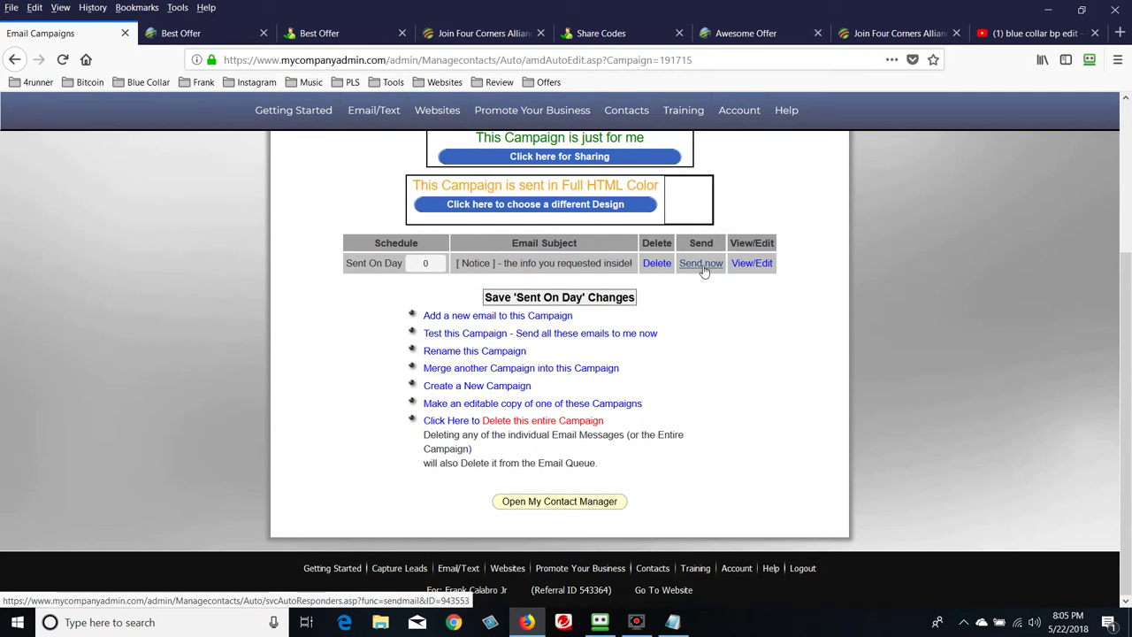
{"action": "left_click", "coordinate": [701, 264]}
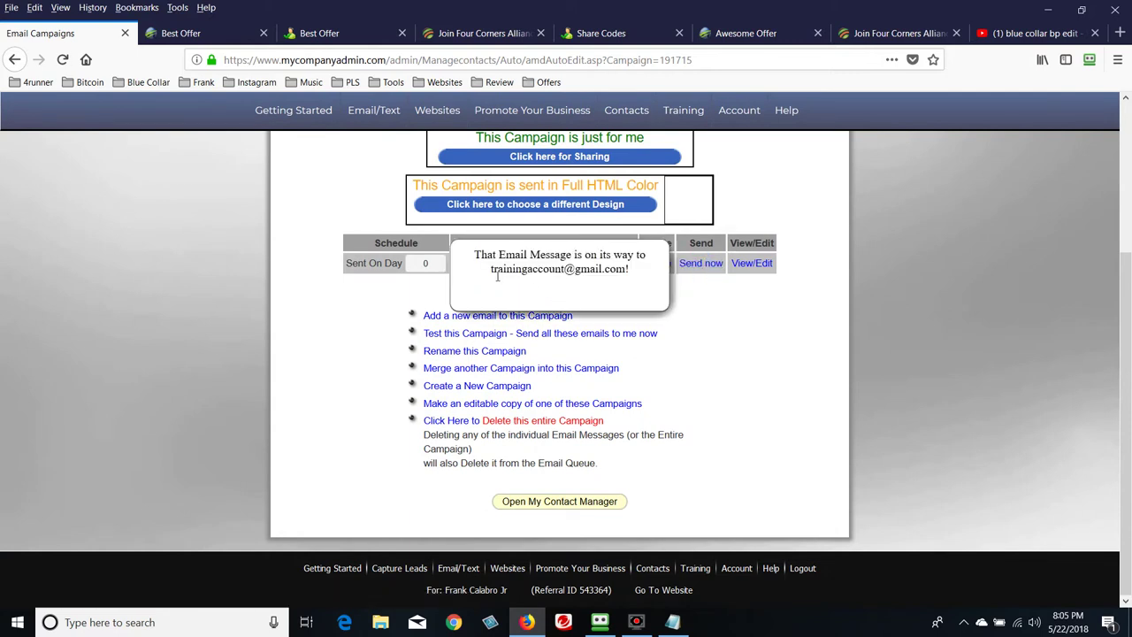
{"action": "left_click_drag", "start_coordinate": [492, 277], "coordinate": [646, 285]}
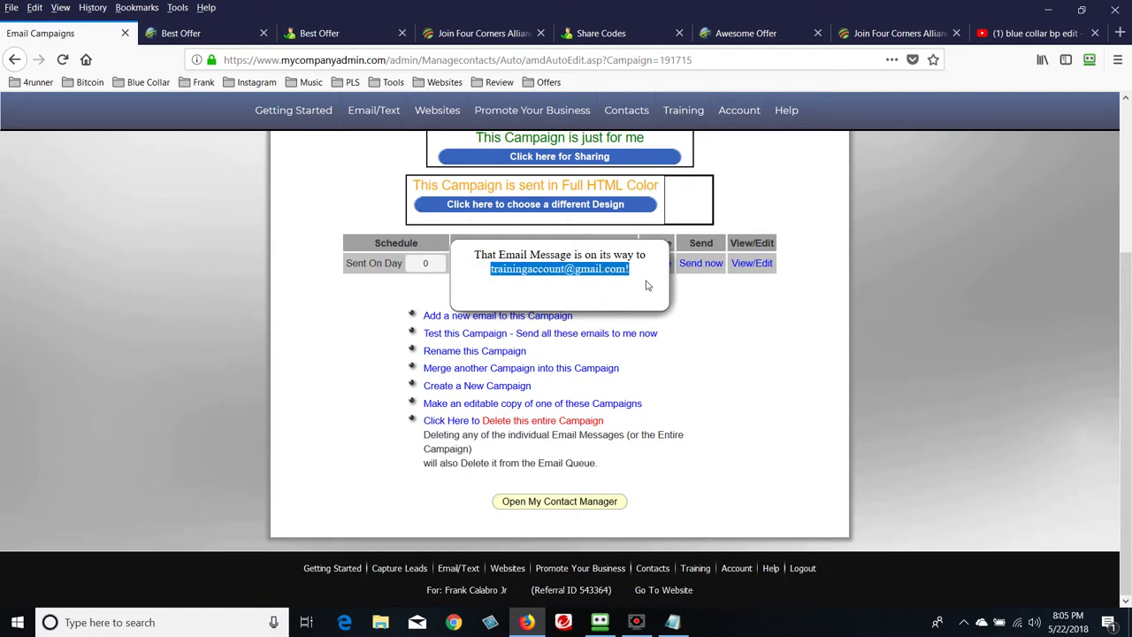
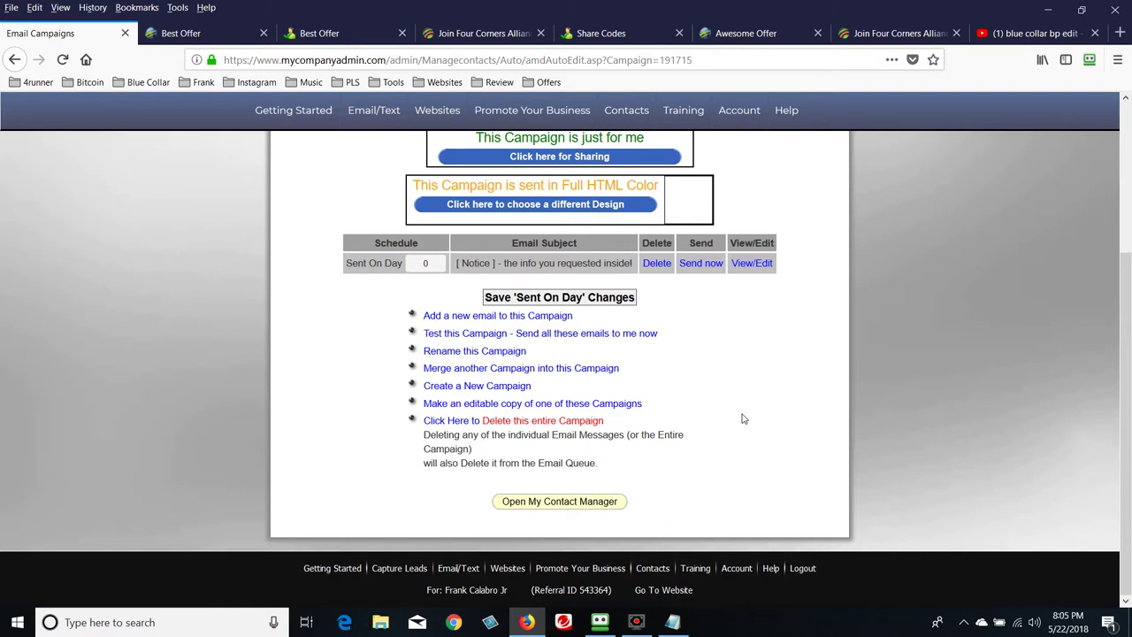
Review the Best Offer Ever campaign email and clear the stray text highlight
{"action": "scroll", "coordinate": [743, 420], "scroll_direction": "up", "scroll_amount": 5}
{"action": "scroll", "coordinate": [563, 470], "scroll_direction": "down", "scroll_amount": 2}
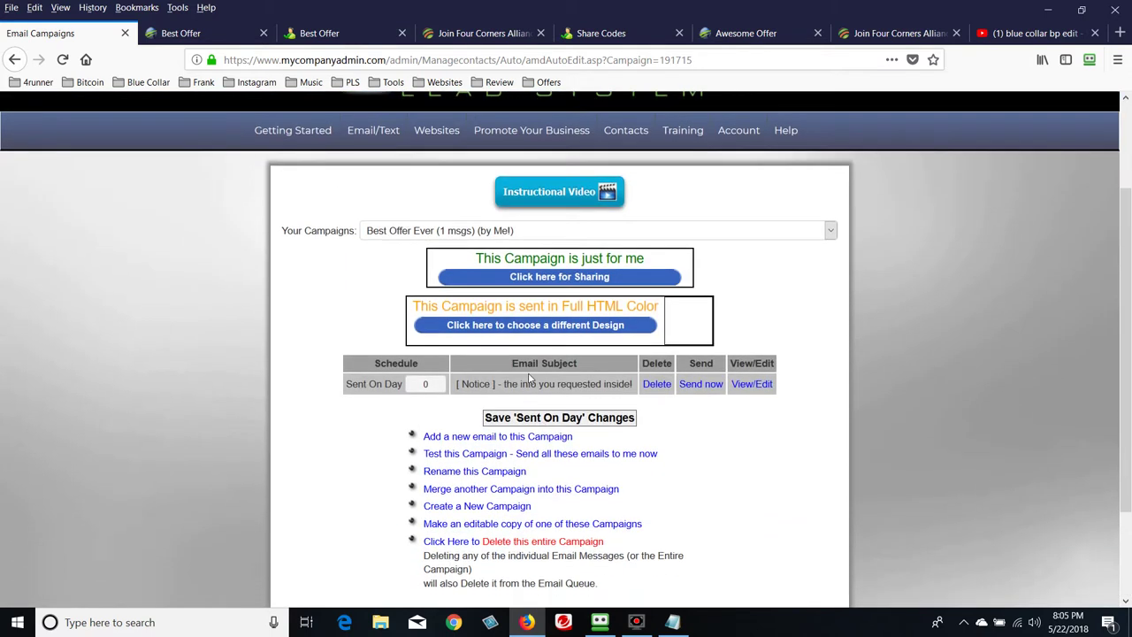
{"action": "left_click_drag", "start_coordinate": [510, 367], "coordinate": [588, 370]}
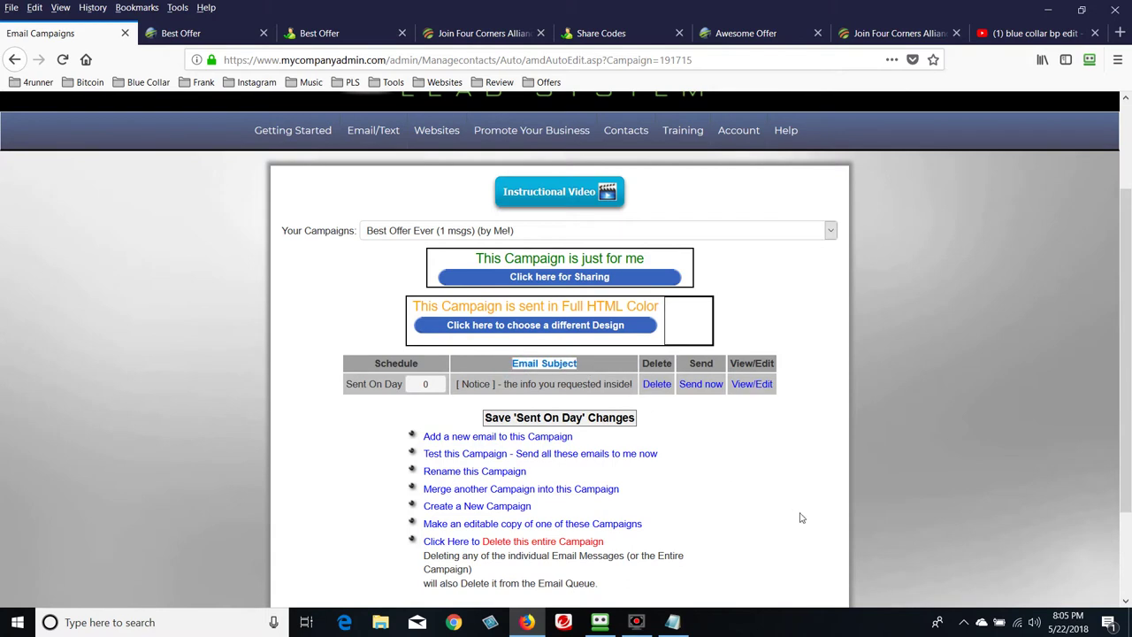
{"action": "scroll", "coordinate": [801, 517], "scroll_direction": "down", "scroll_amount": 3}
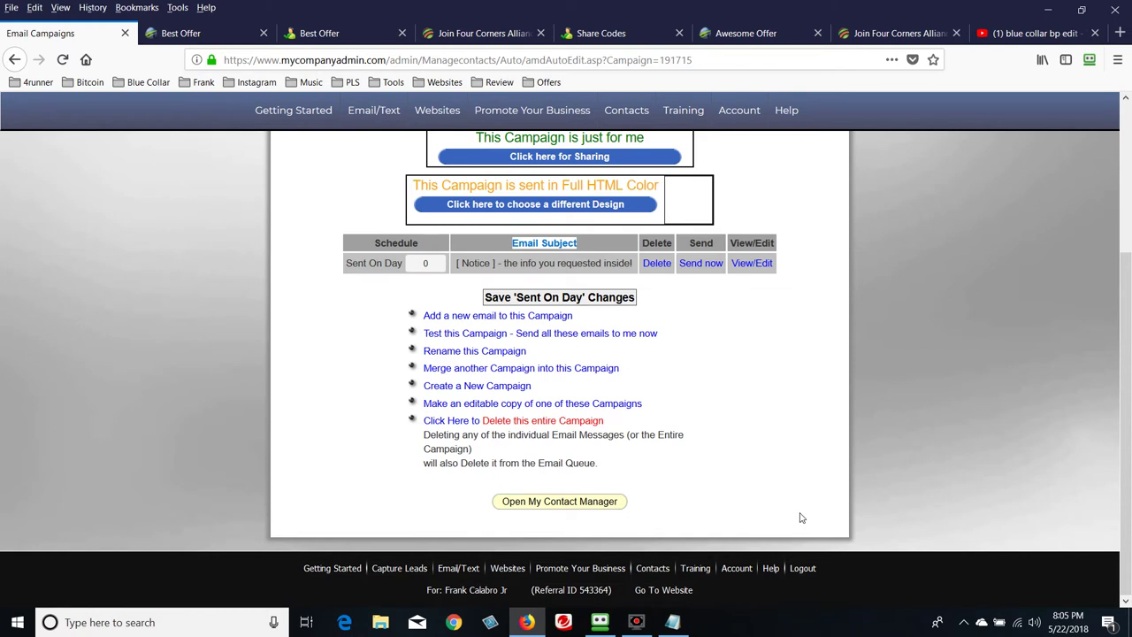
{"action": "scroll", "coordinate": [797, 513], "scroll_direction": "up", "scroll_amount": 5}
{"action": "left_click", "coordinate": [809, 488]}
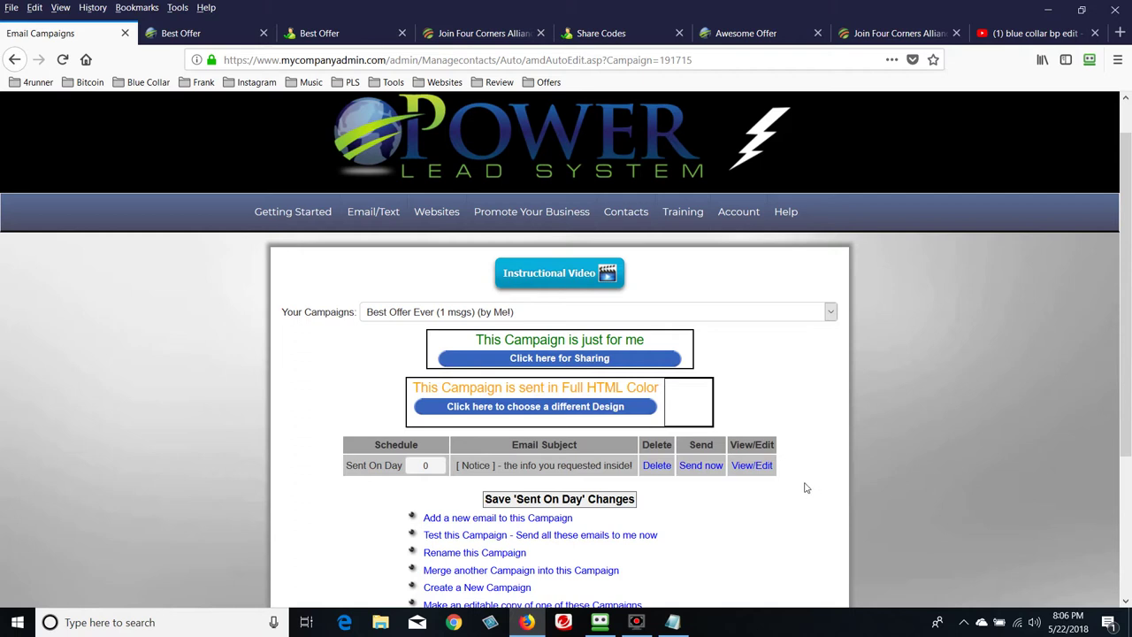
{"action": "scroll", "coordinate": [805, 488], "scroll_direction": "down", "scroll_amount": 3}
{"action": "scroll", "coordinate": [805, 487], "scroll_direction": "up", "scroll_amount": 4}
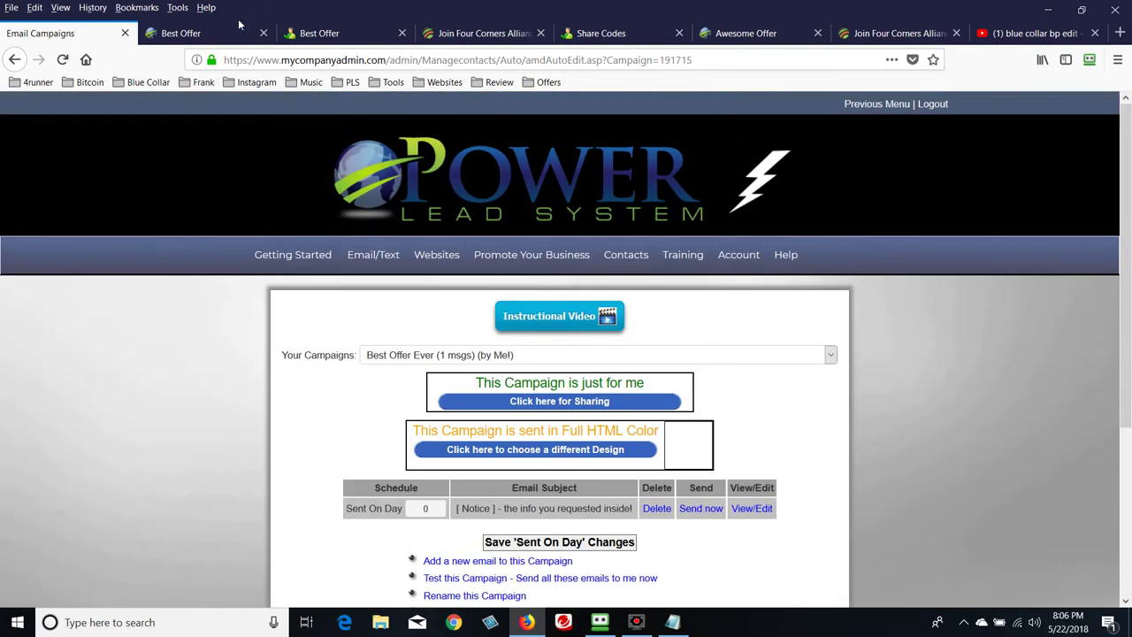
Check the live Best Offer video page, then return to the email campaign editor's Websites menu
{"action": "left_click", "coordinate": [235, 29]}
{"action": "left_click", "coordinate": [325, 34]}
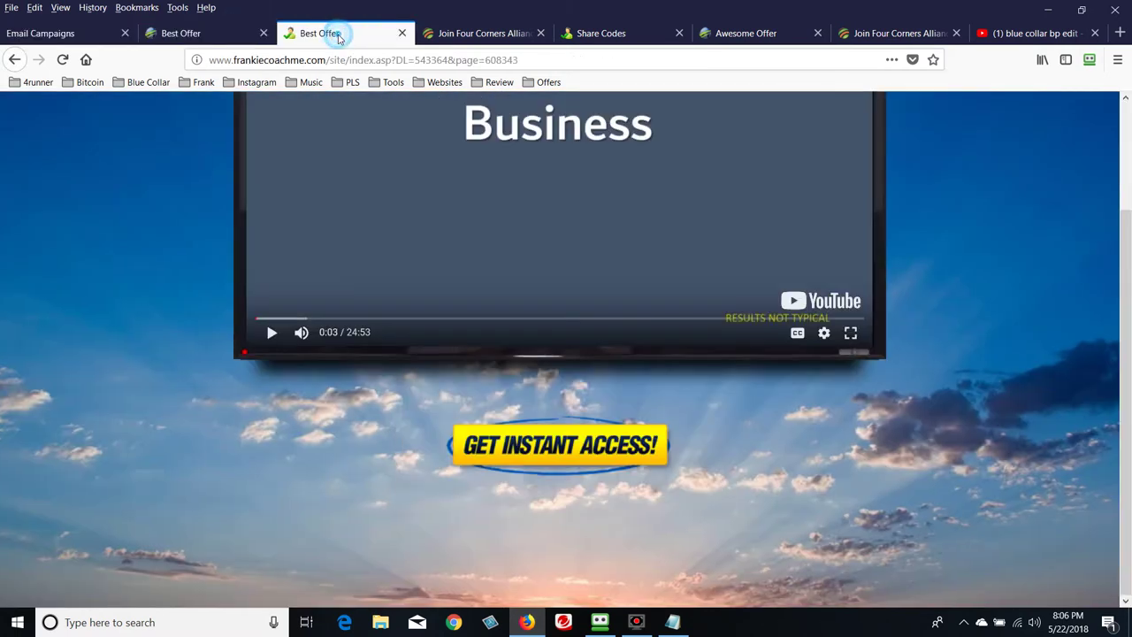
{"action": "scroll", "coordinate": [458, 229], "scroll_direction": "up", "scroll_amount": 2}
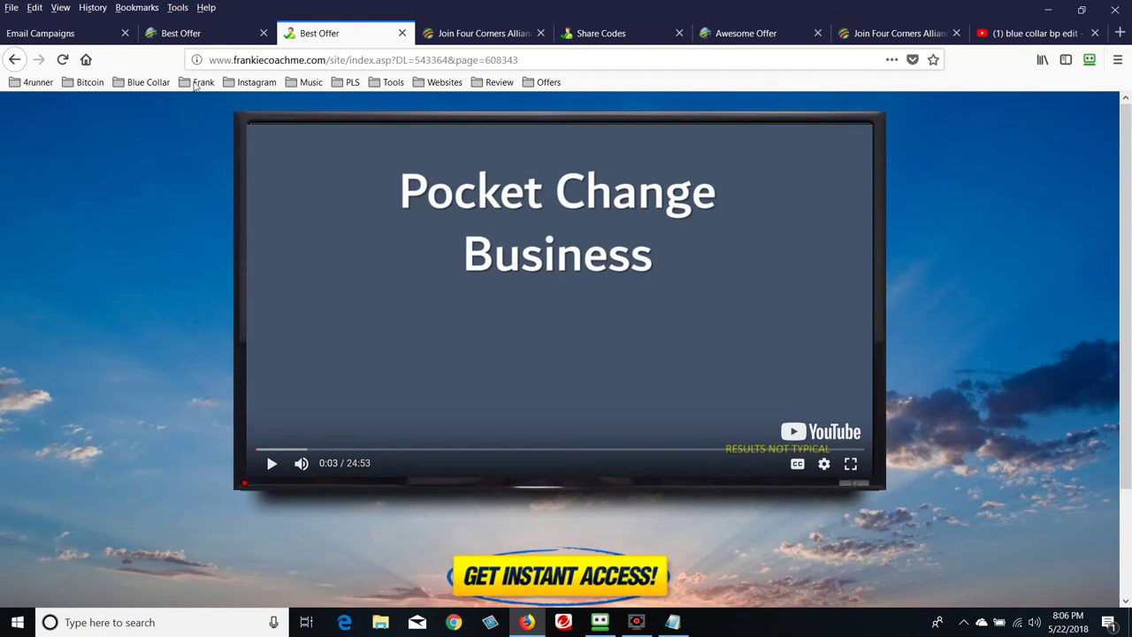
{"action": "left_click", "coordinate": [66, 34]}
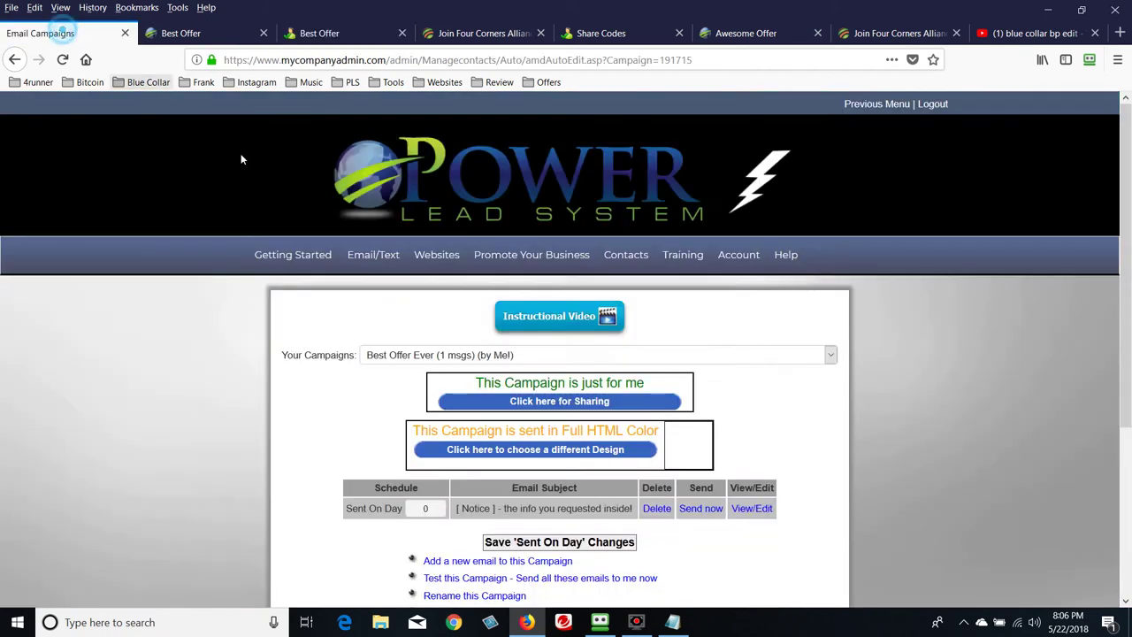
{"action": "mouse_move", "coordinate": [438, 255]}
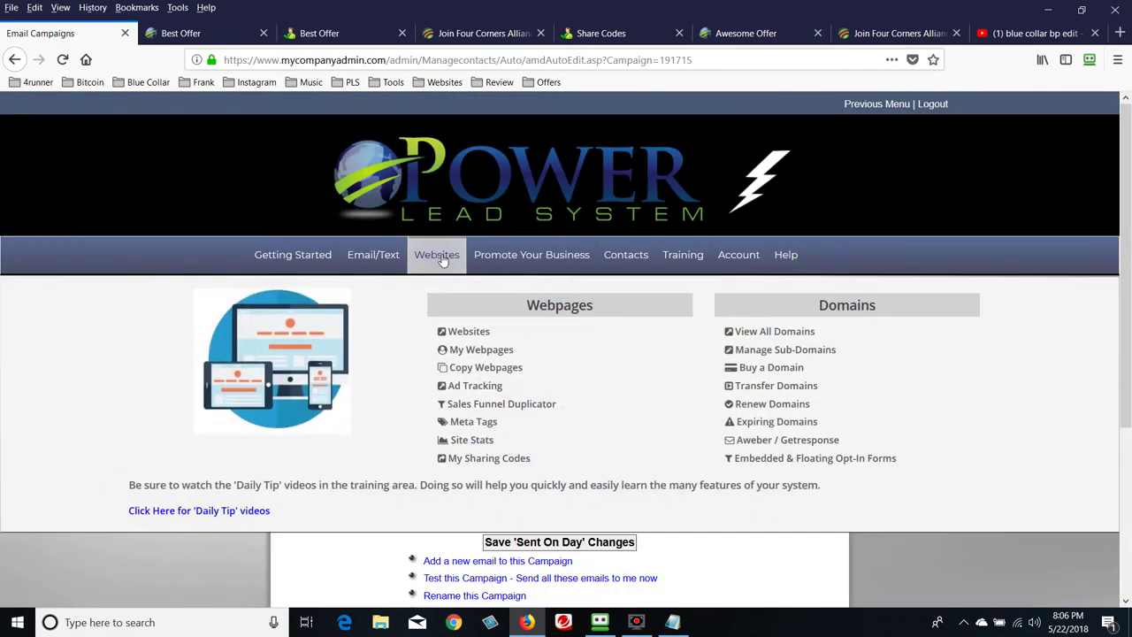
Open My Webpages and edit the Best Funnel Ever - LP1 page
{"action": "left_click", "coordinate": [494, 352]}
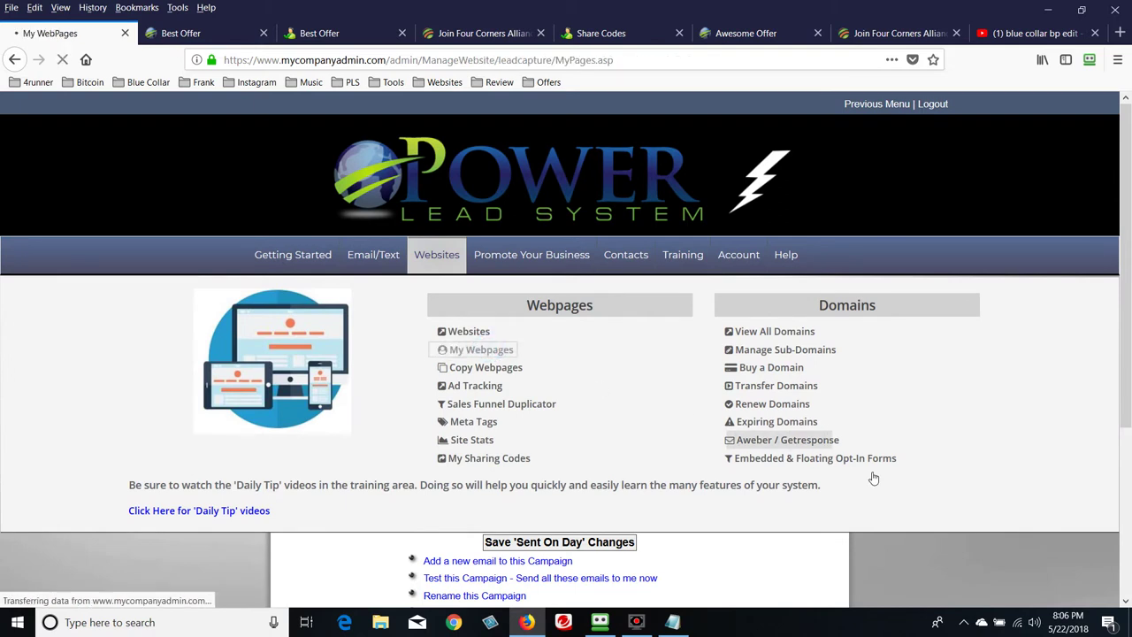
{"action": "scroll", "coordinate": [1004, 466], "scroll_direction": "down", "scroll_amount": 2}
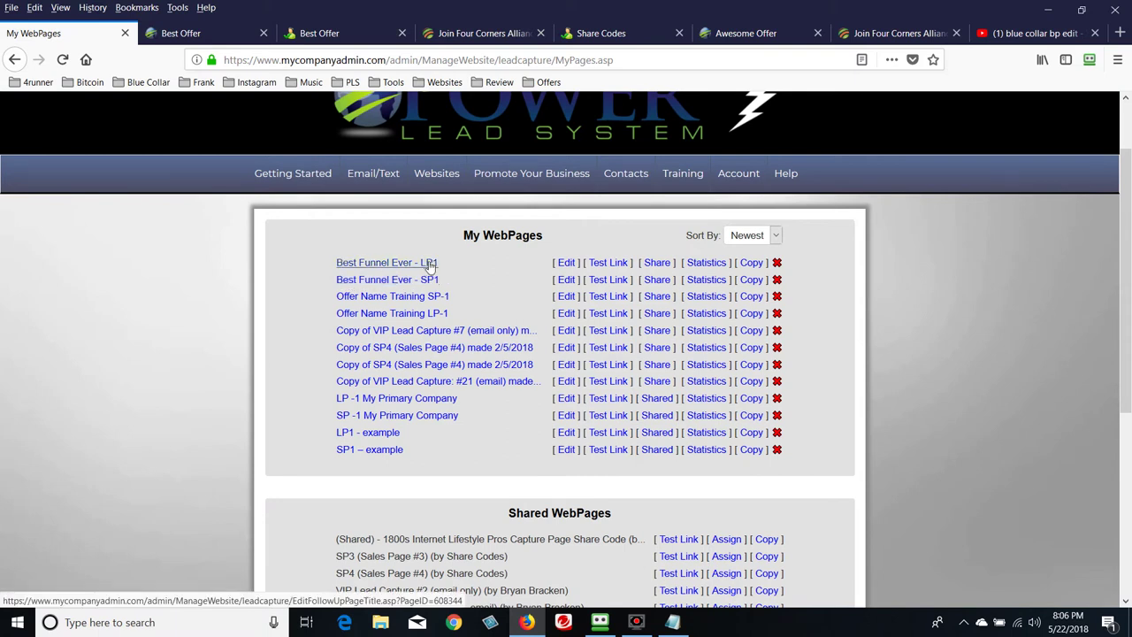
{"action": "left_click", "coordinate": [567, 264]}
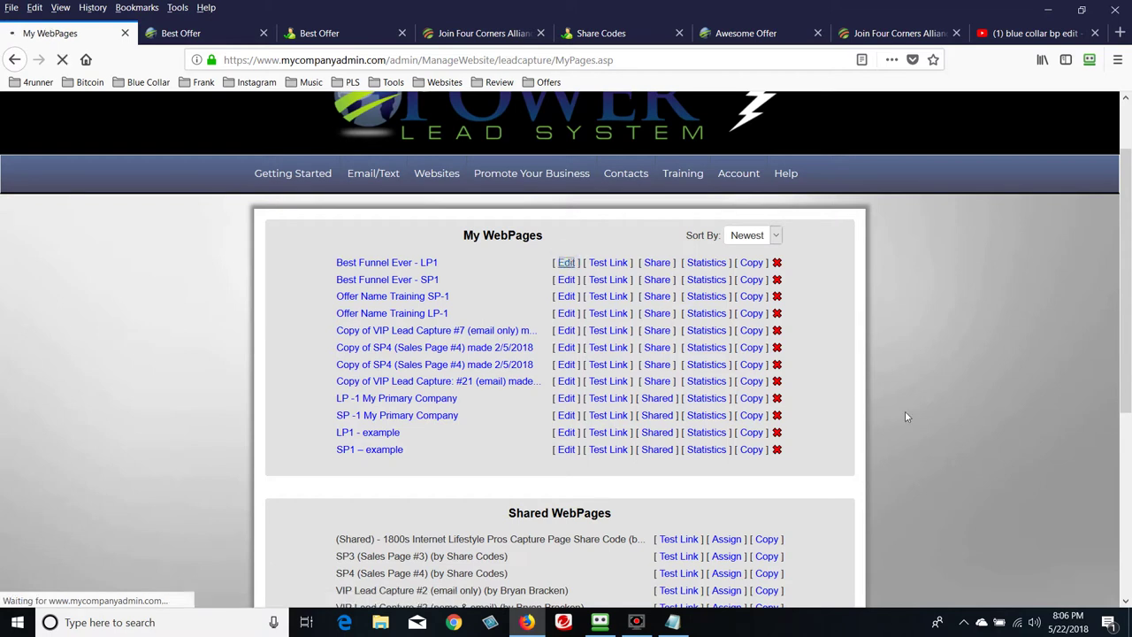
{"action": "scroll", "coordinate": [916, 414], "scroll_direction": "down", "scroll_amount": 5}
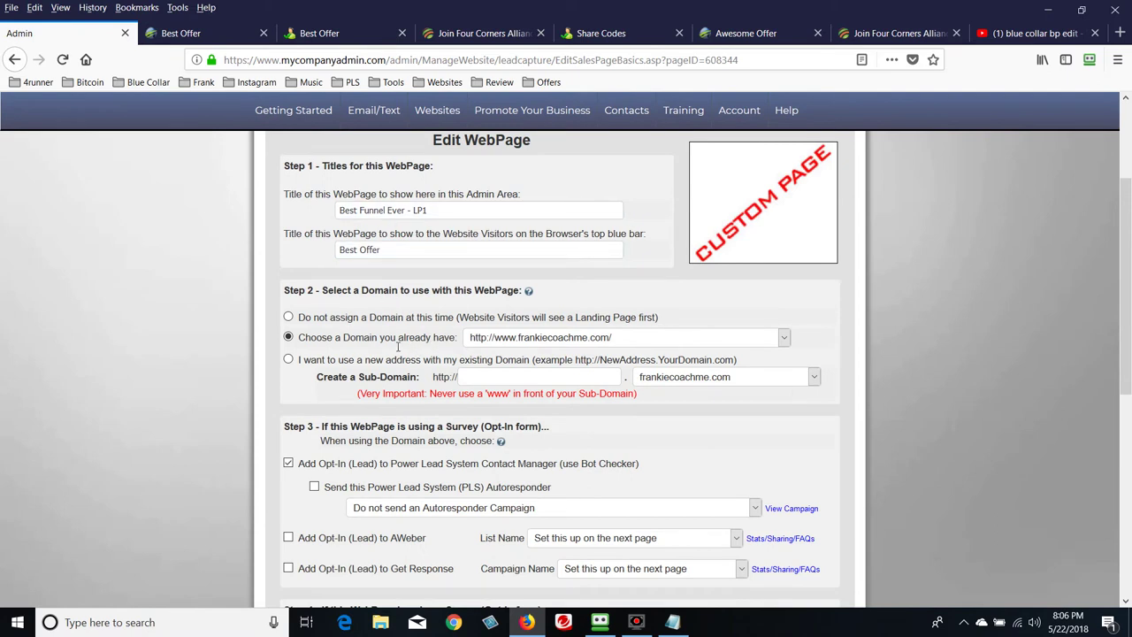
Enable the PLS autoresponder for LP1 opt-ins using the Best Offer Ever (1 msgs) campaign
{"action": "scroll", "coordinate": [398, 348], "scroll_direction": "down", "scroll_amount": 3}
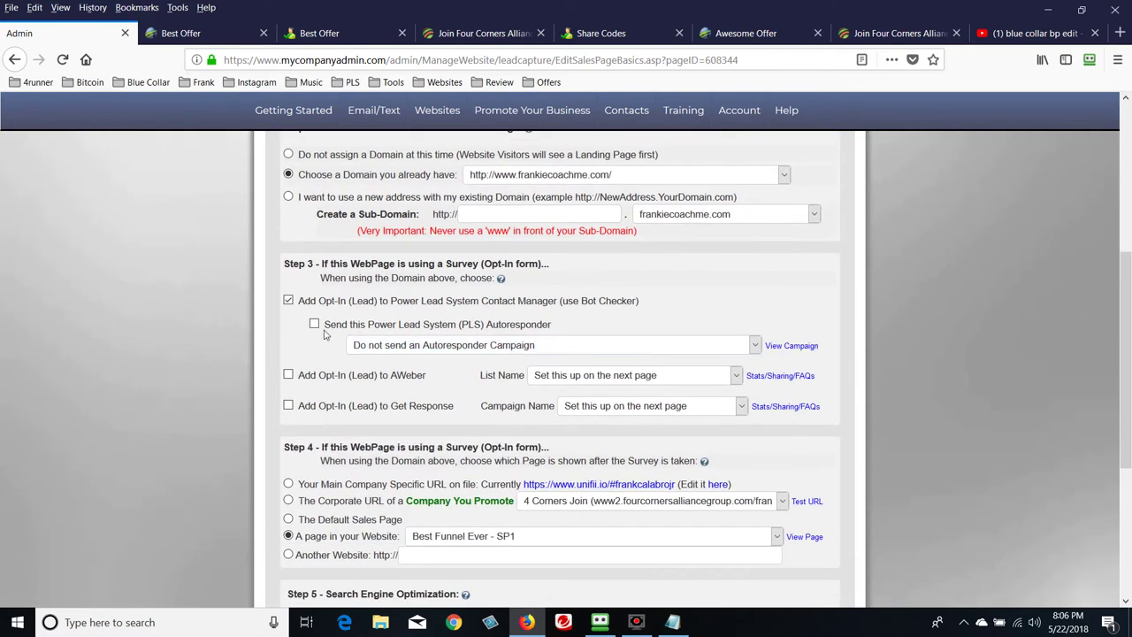
{"action": "left_click", "coordinate": [314, 324]}
{"action": "left_click", "coordinate": [756, 346]}
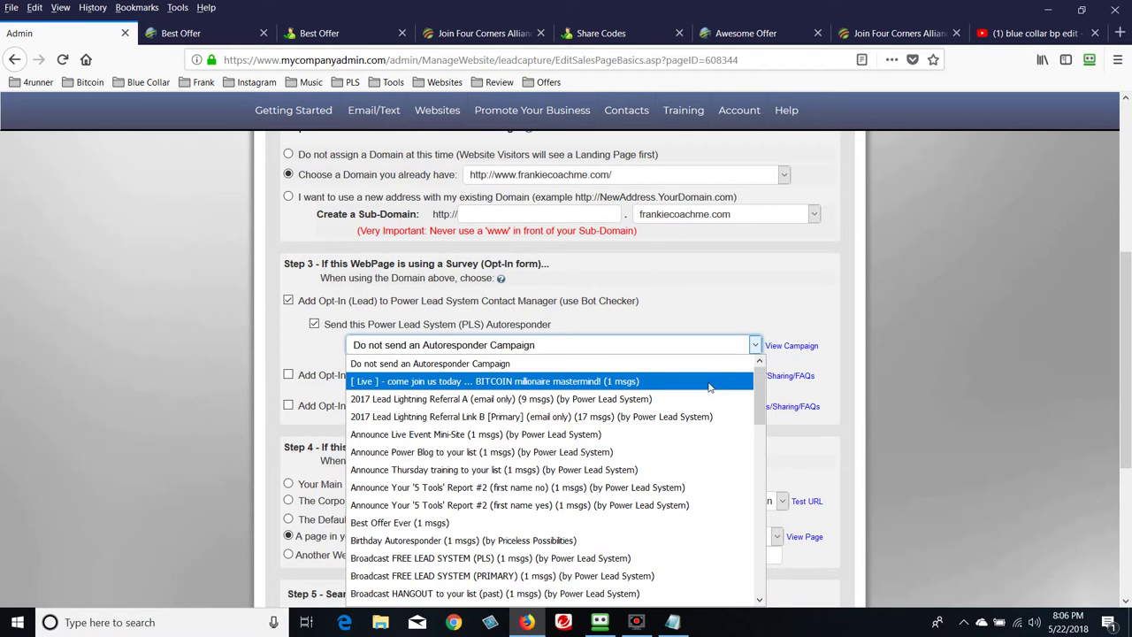
{"action": "left_click", "coordinate": [454, 522]}
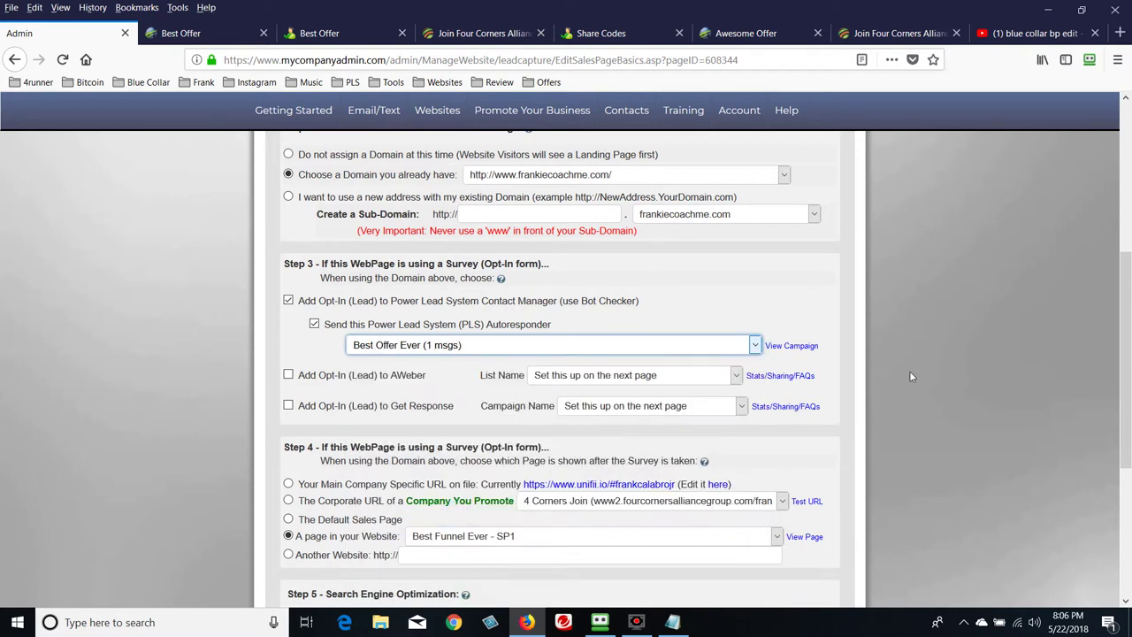
{"action": "scroll", "coordinate": [935, 372], "scroll_direction": "down", "scroll_amount": 2}
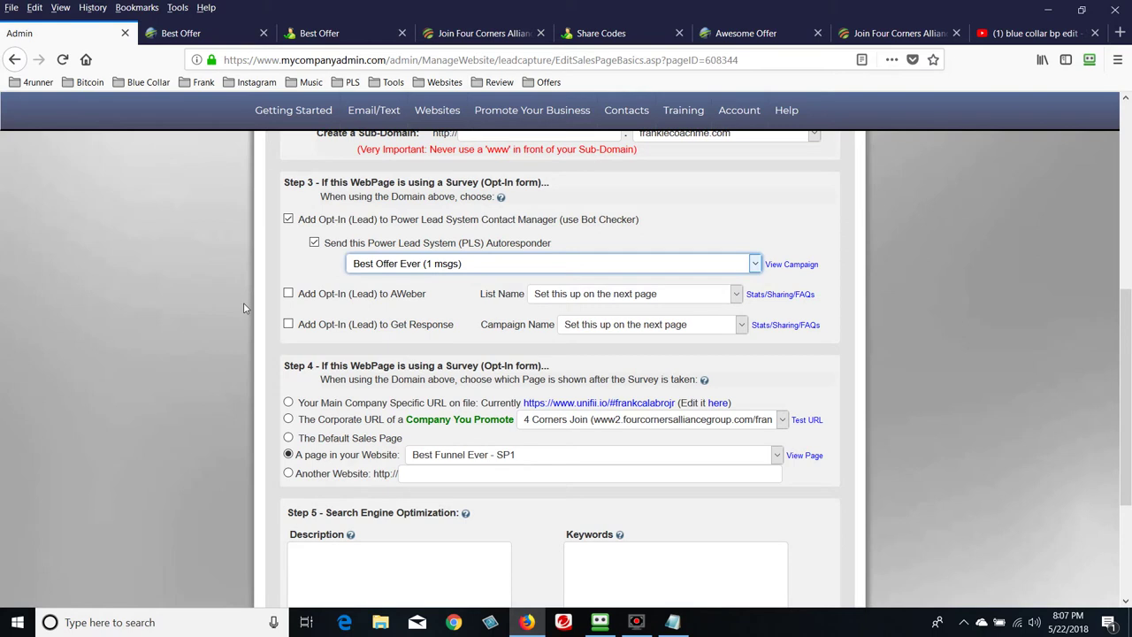
{"action": "scroll", "coordinate": [243, 308], "scroll_direction": "down", "scroll_amount": 2}
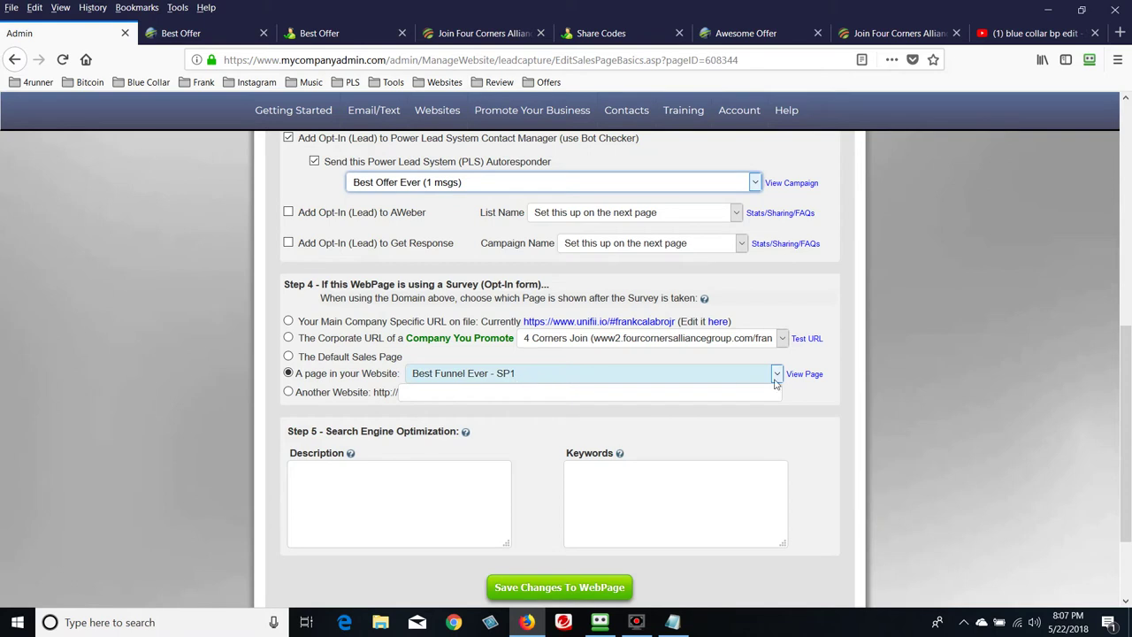
{"action": "left_click", "coordinate": [812, 376]}
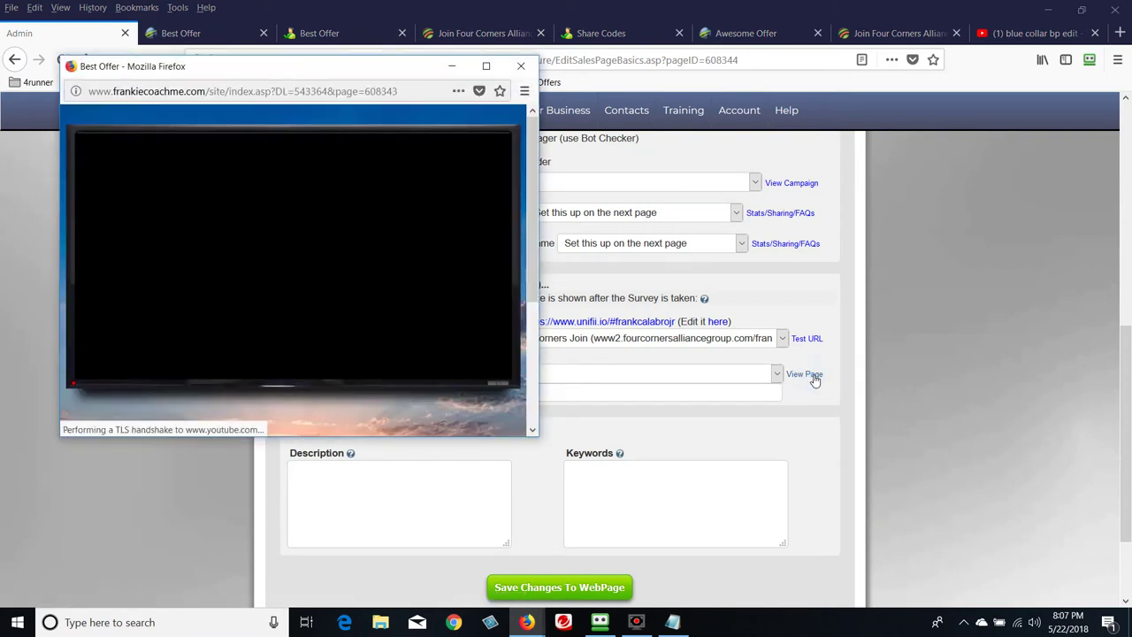
{"action": "scroll", "coordinate": [456, 246], "scroll_direction": "down", "scroll_amount": 3}
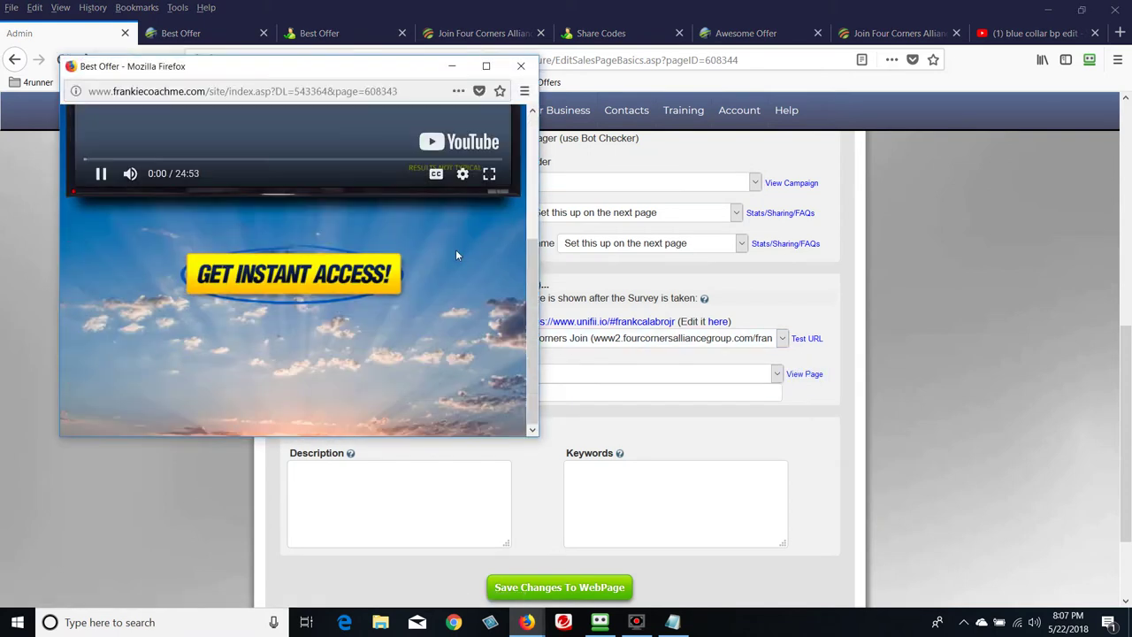
{"action": "scroll", "coordinate": [456, 250], "scroll_direction": "up", "scroll_amount": 3}
{"action": "scroll", "coordinate": [398, 234], "scroll_direction": "down", "scroll_amount": 3}
{"action": "scroll", "coordinate": [398, 239], "scroll_direction": "up", "scroll_amount": 3}
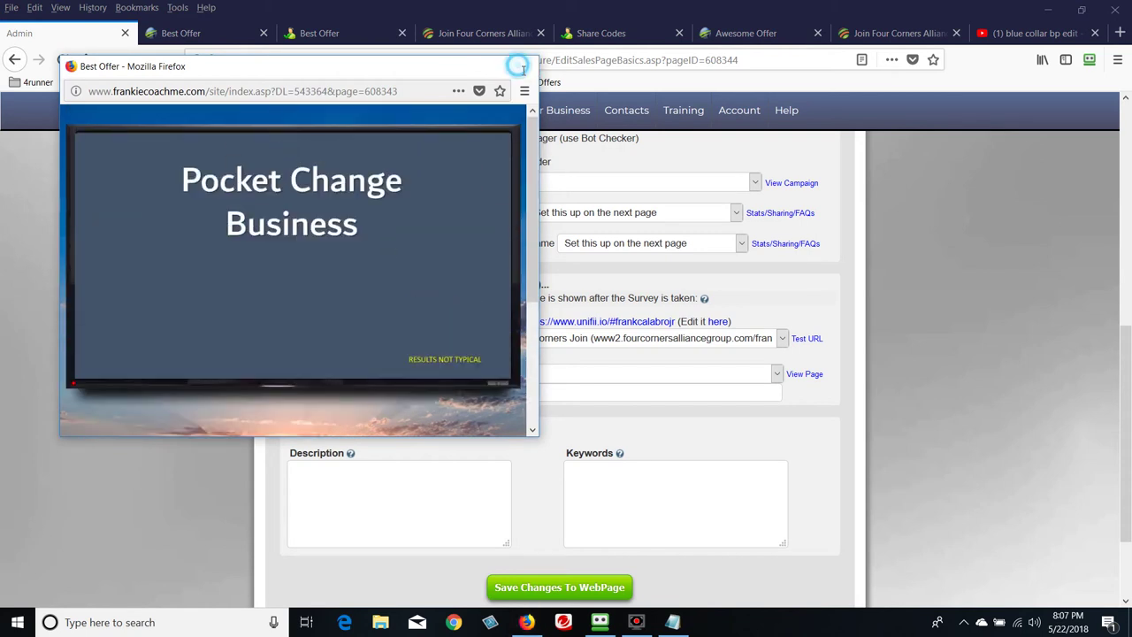
{"action": "left_click", "coordinate": [521, 65]}
{"action": "scroll", "coordinate": [929, 434], "scroll_direction": "down", "scroll_amount": 3}
Save the LP1 page through all steps, keeping the sunset background and text, then view it live
{"action": "left_click", "coordinate": [495, 483]}
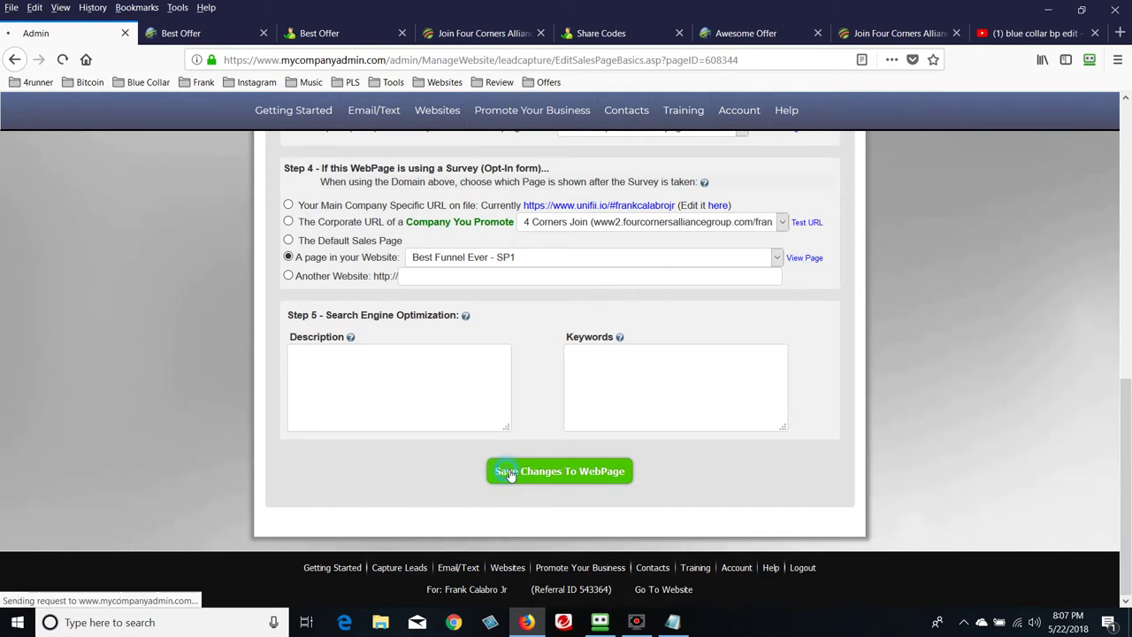
{"action": "scroll", "coordinate": [859, 398], "scroll_direction": "down", "scroll_amount": 4}
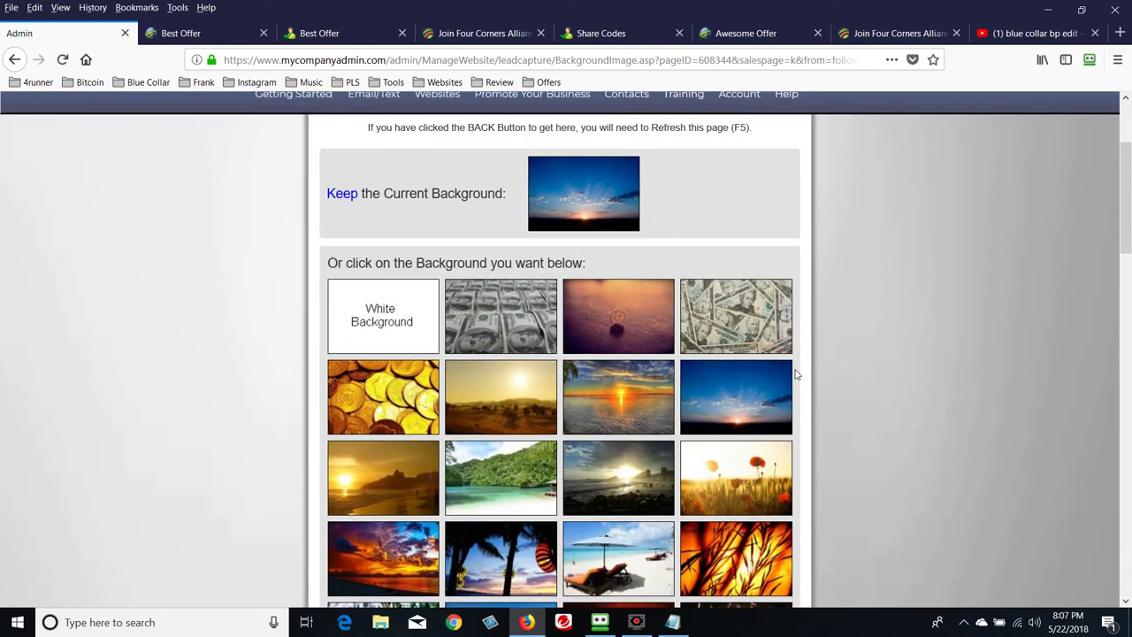
{"action": "scroll", "coordinate": [857, 383], "scroll_direction": "up", "scroll_amount": 4}
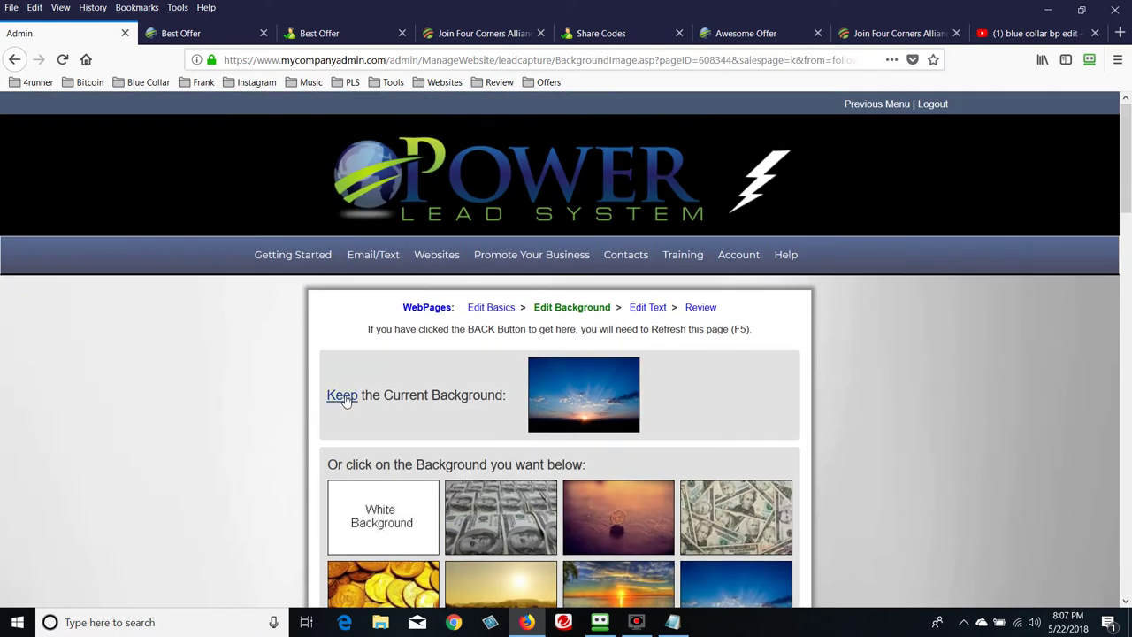
{"action": "left_click", "coordinate": [343, 395]}
{"action": "scroll", "coordinate": [1004, 409], "scroll_direction": "down", "scroll_amount": 4}
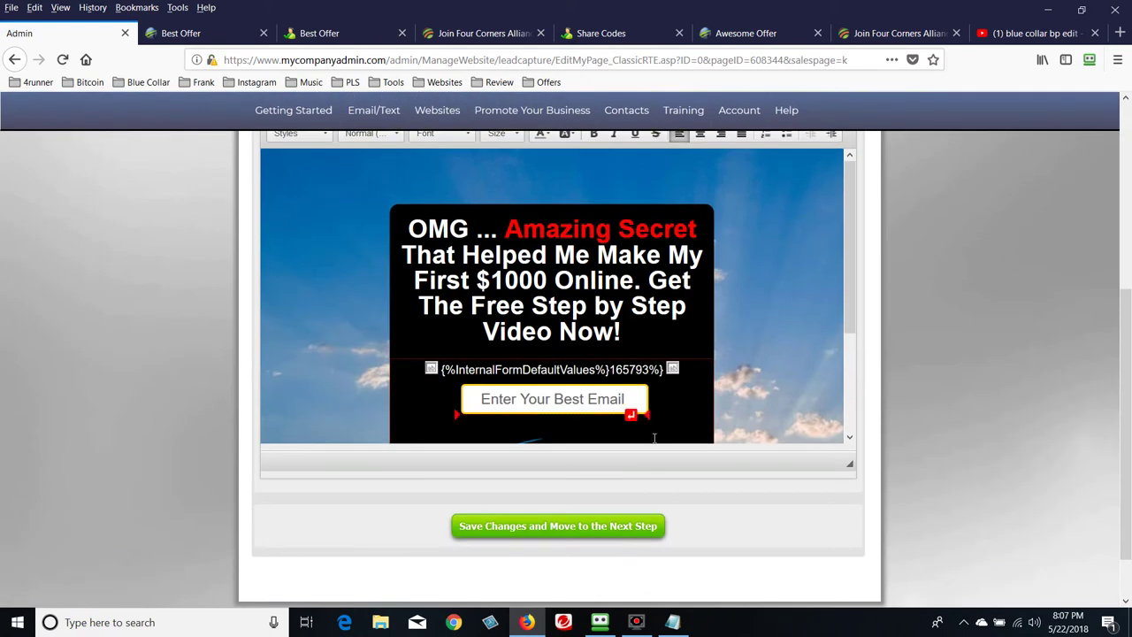
{"action": "left_click", "coordinate": [589, 528]}
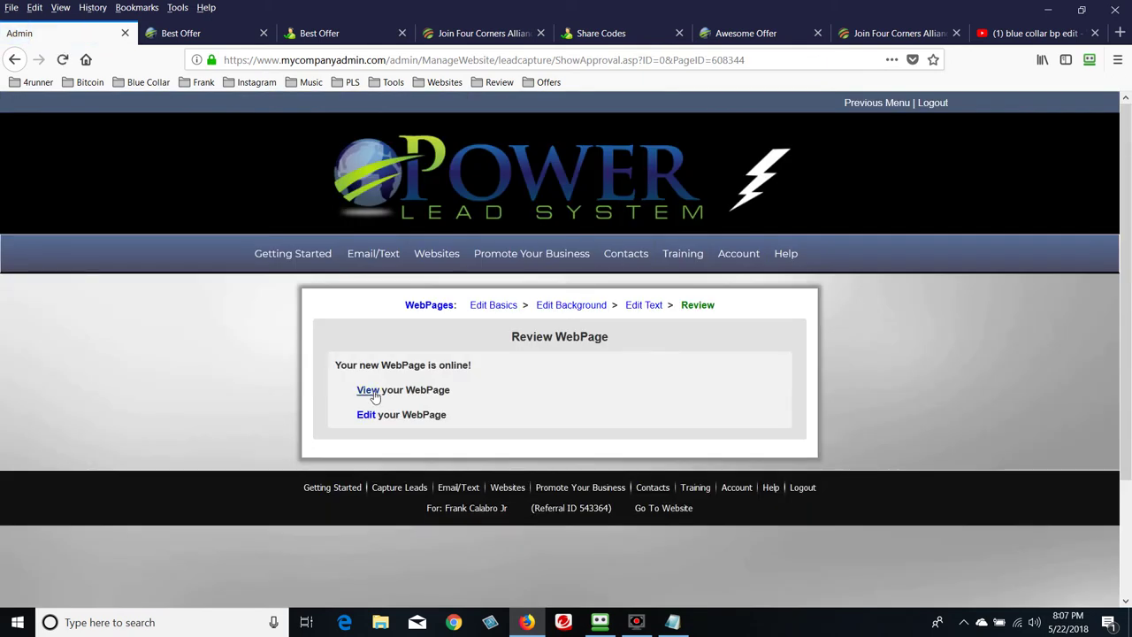
{"action": "left_click", "coordinate": [368, 390]}
Close the duplicate opt-in, video sales, Join Four Corners, Share Codes and Awesome Offer tabs
{"action": "left_click", "coordinate": [312, 33]}
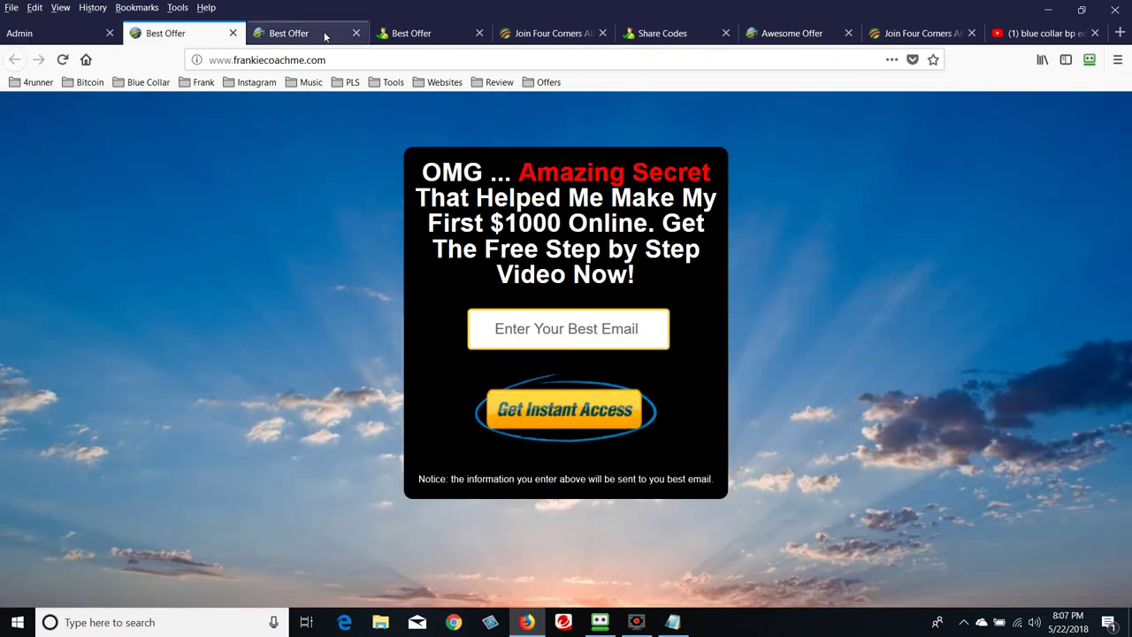
{"action": "left_click", "coordinate": [355, 33]}
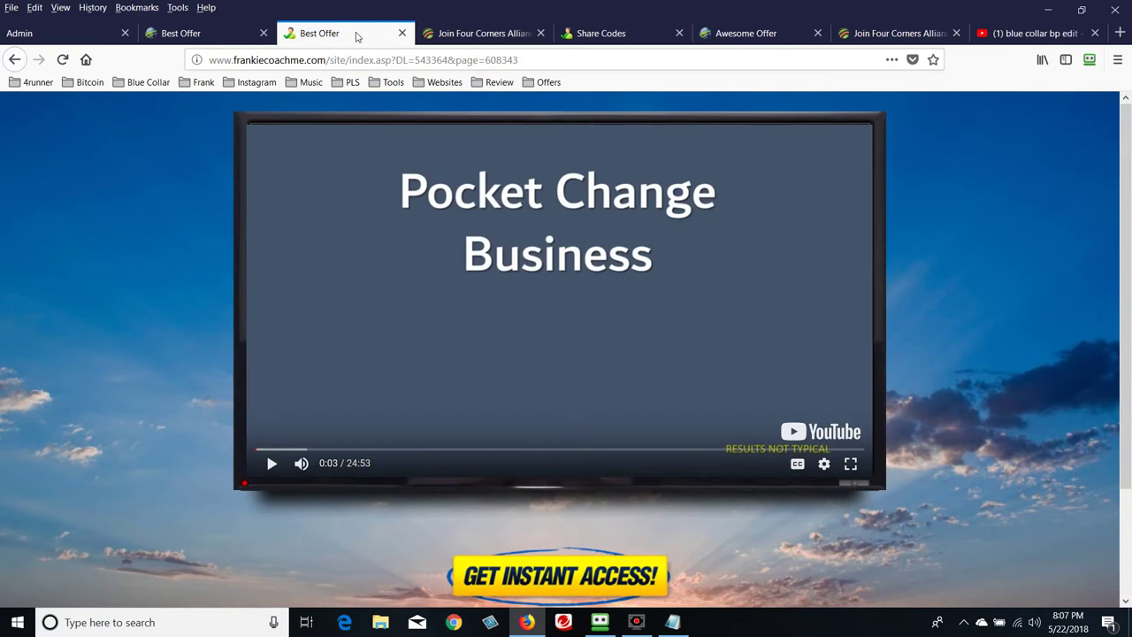
{"action": "left_click", "coordinate": [400, 33]}
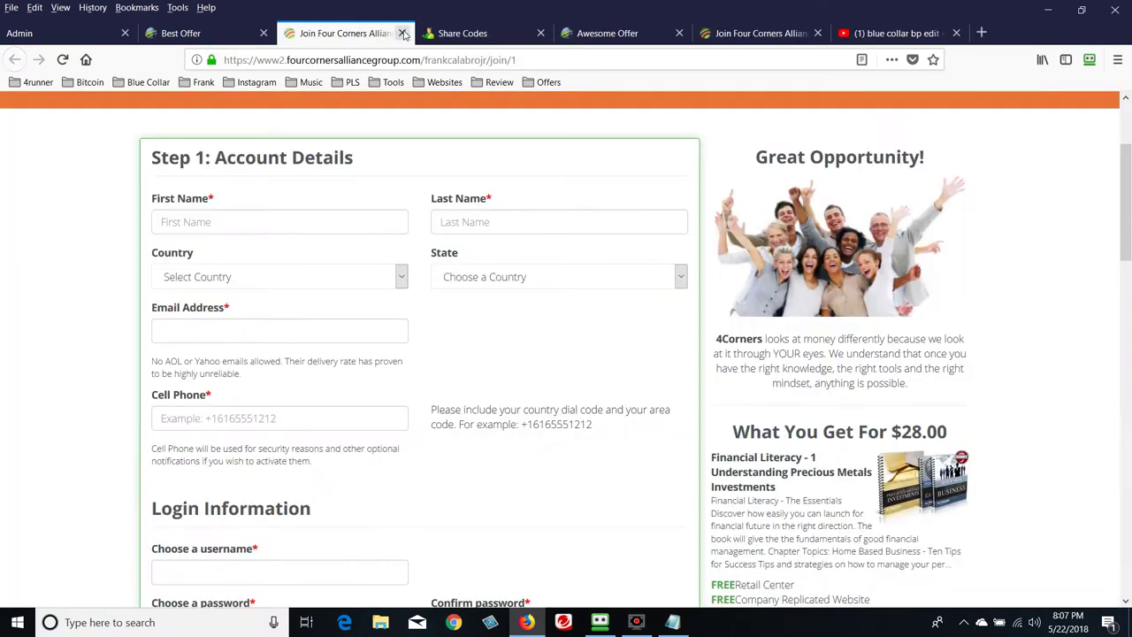
{"action": "left_click", "coordinate": [401, 33]}
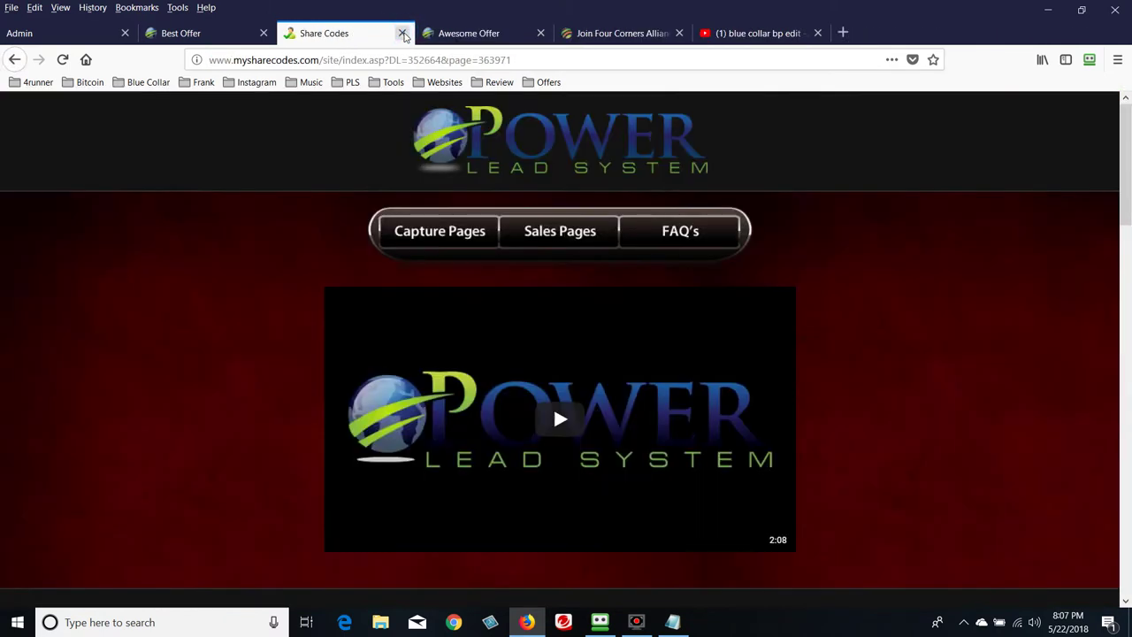
{"action": "left_click", "coordinate": [403, 34]}
{"action": "left_click", "coordinate": [402, 34]}
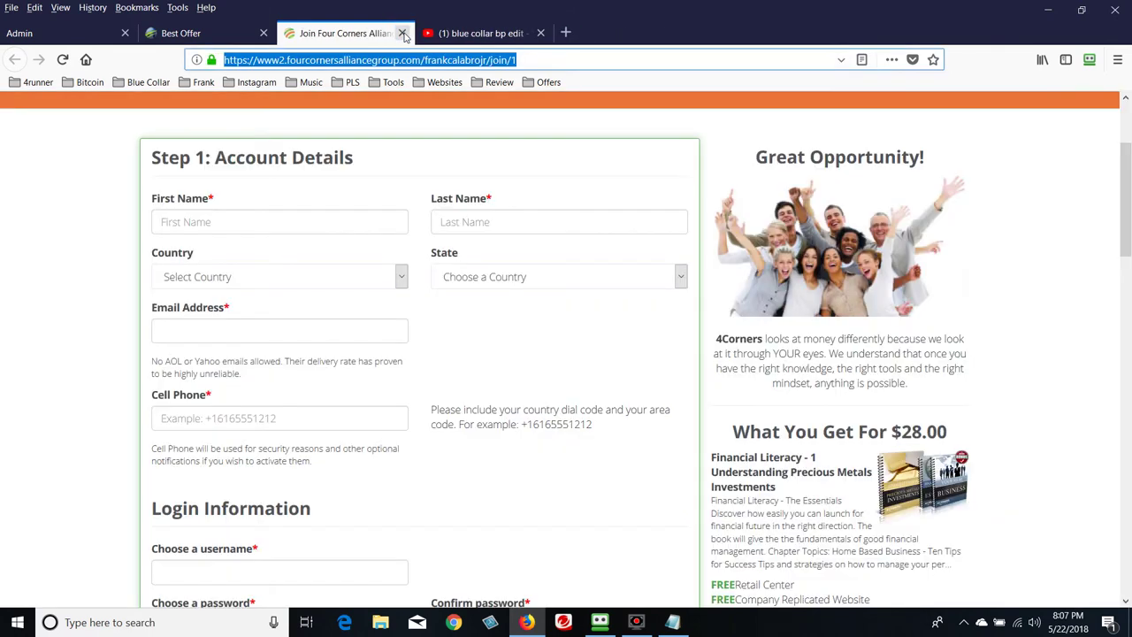
{"action": "left_click", "coordinate": [402, 32]}
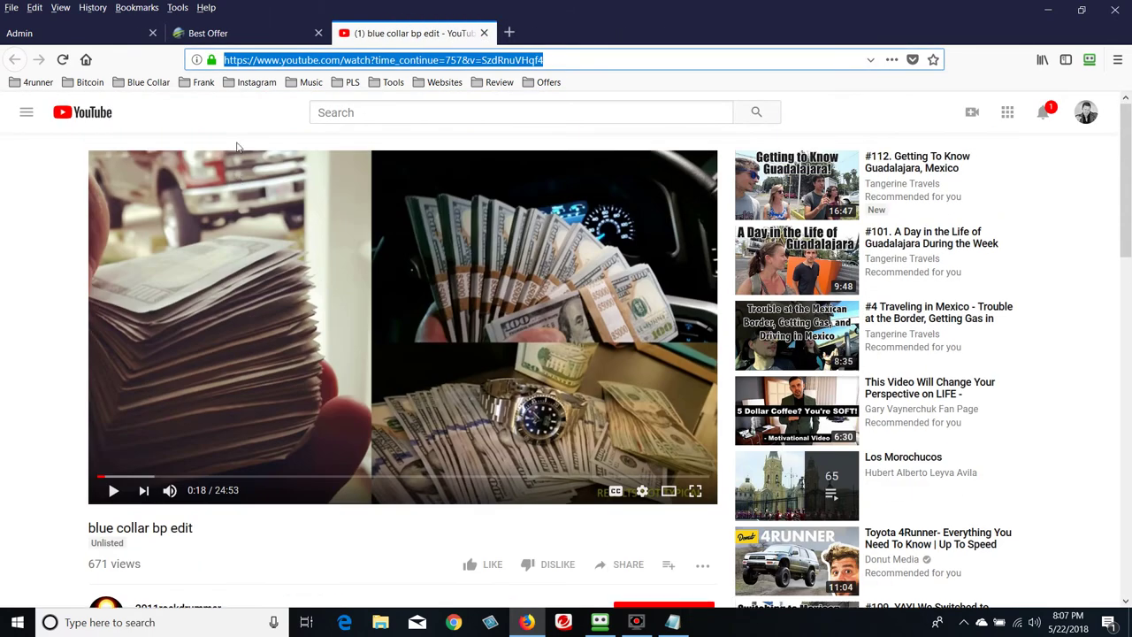
{"action": "left_click", "coordinate": [247, 32]}
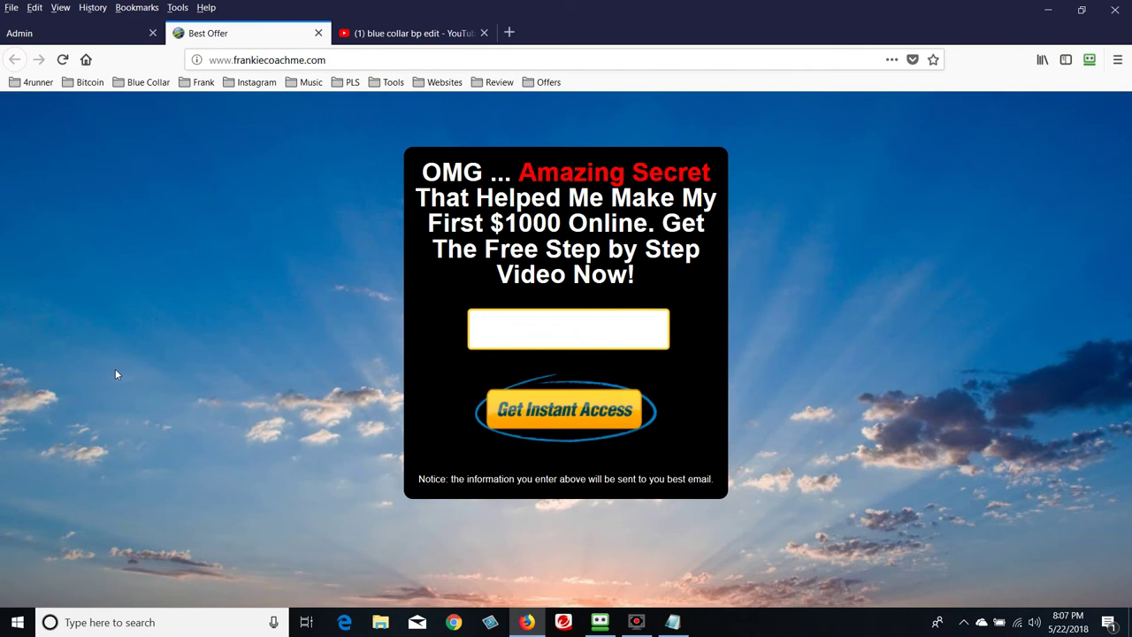
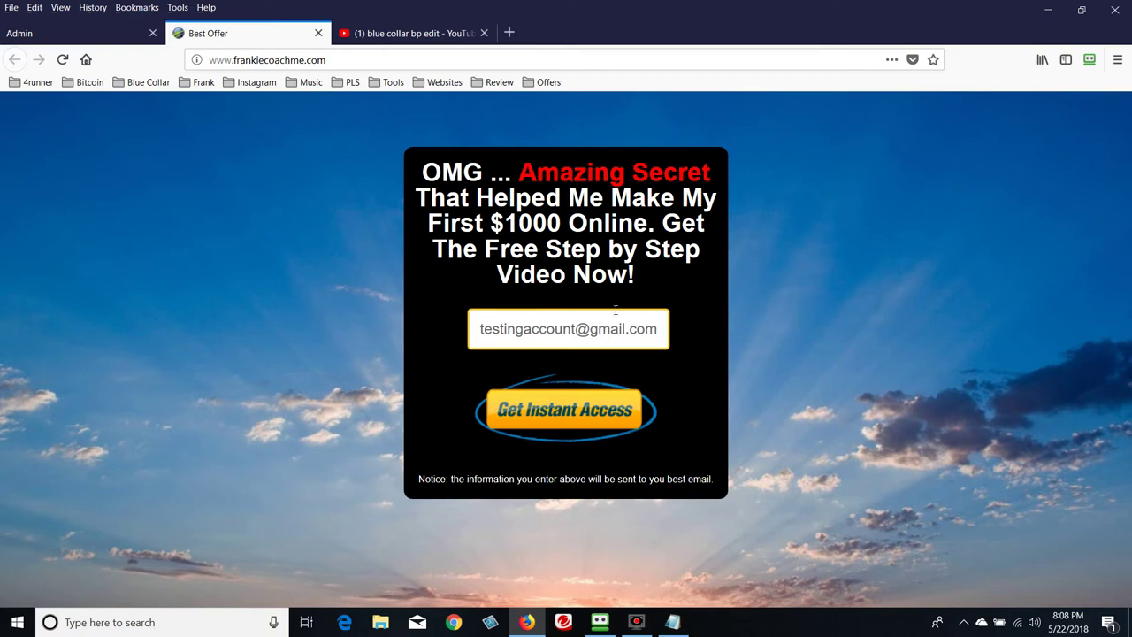
Submit a test email address on the LP1 opt-in page and enter the bot-check code
{"action": "left_click", "coordinate": [583, 419]}
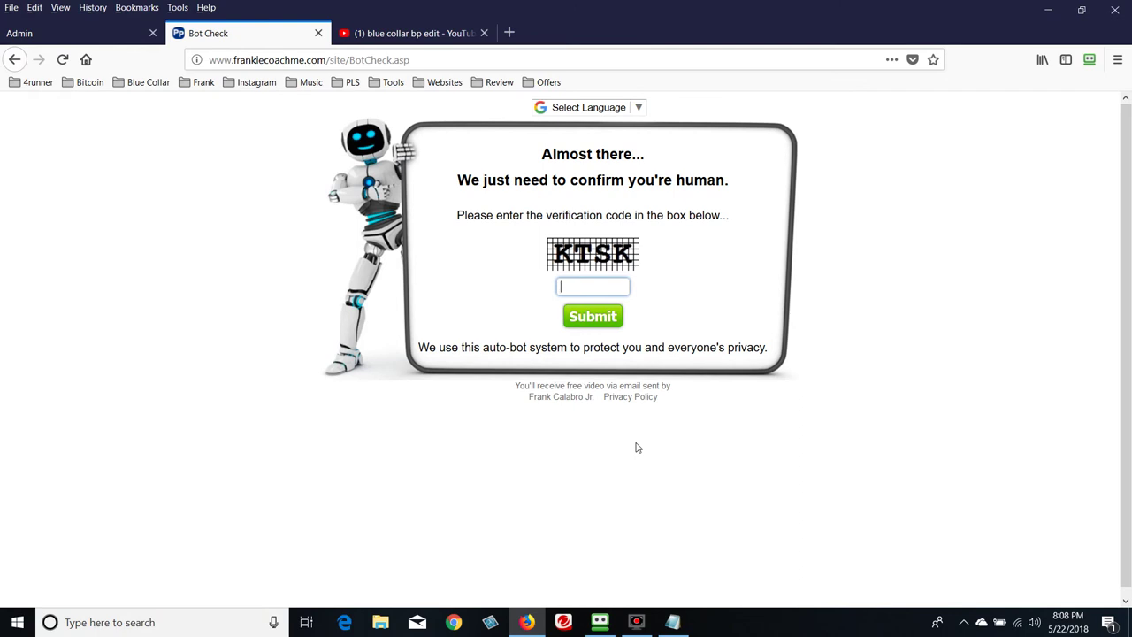
{"action": "type", "text": "ktsk"}
Pass the bot check and pause the Pocket Change Business sales video
{"action": "left_click", "coordinate": [602, 318]}
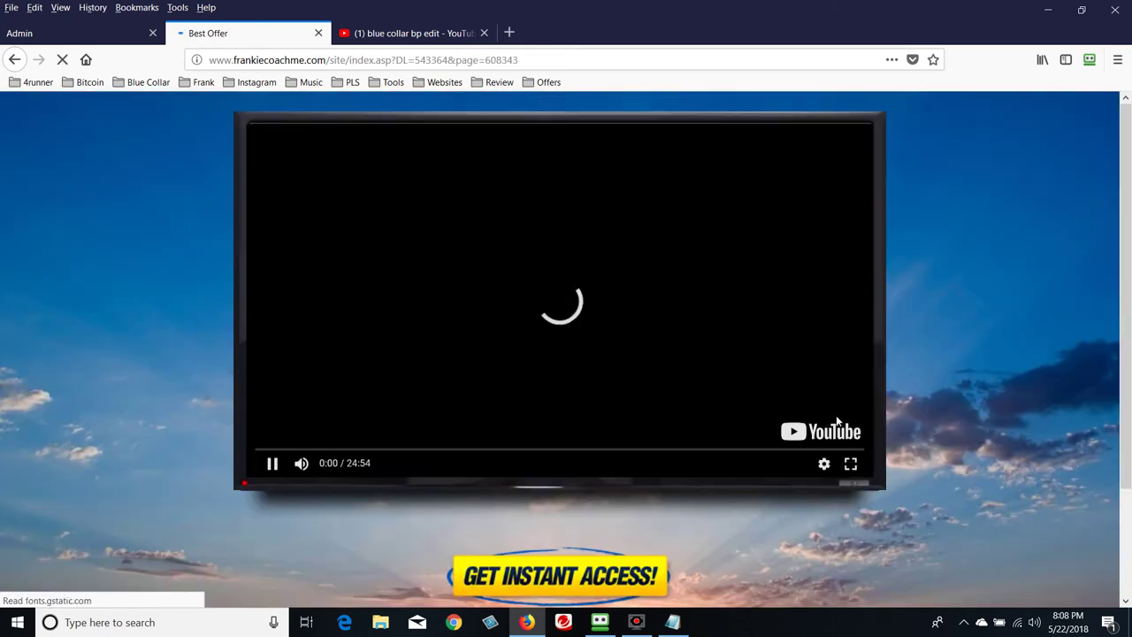
{"action": "scroll", "coordinate": [887, 444], "scroll_direction": "down", "scroll_amount": 3}
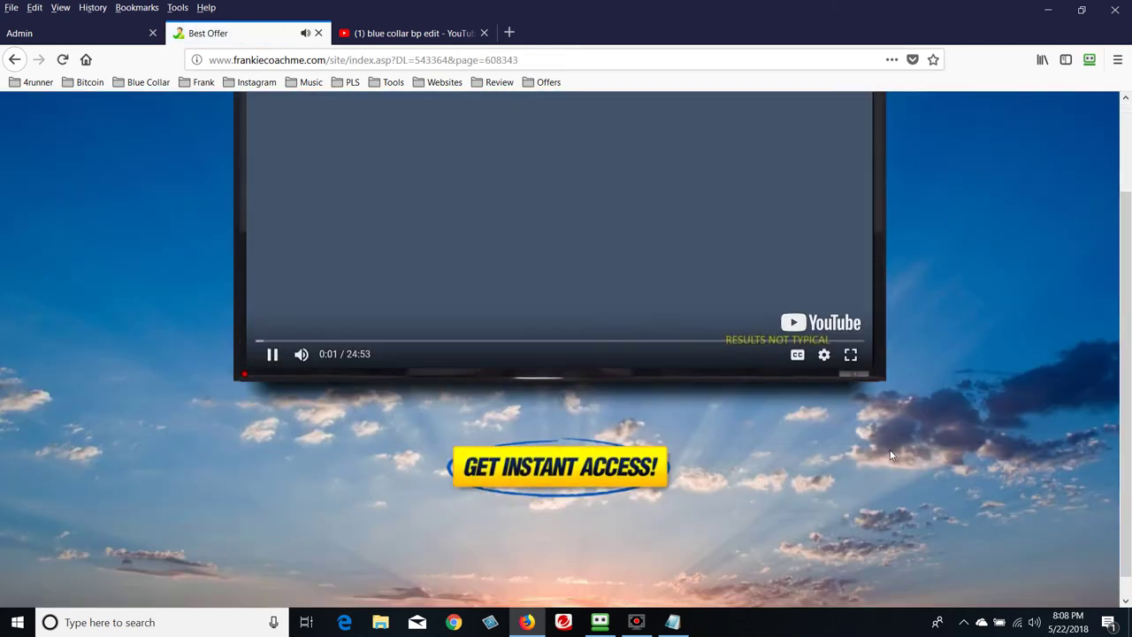
{"action": "scroll", "coordinate": [804, 462], "scroll_direction": "up", "scroll_amount": 2}
{"action": "scroll", "coordinate": [804, 463], "scroll_direction": "up", "scroll_amount": 1}
{"action": "left_click", "coordinate": [628, 393]}
Test the join link to the Four Corners signup form, then return to the admin review page
{"action": "scroll", "coordinate": [1001, 467], "scroll_direction": "down", "scroll_amount": 3}
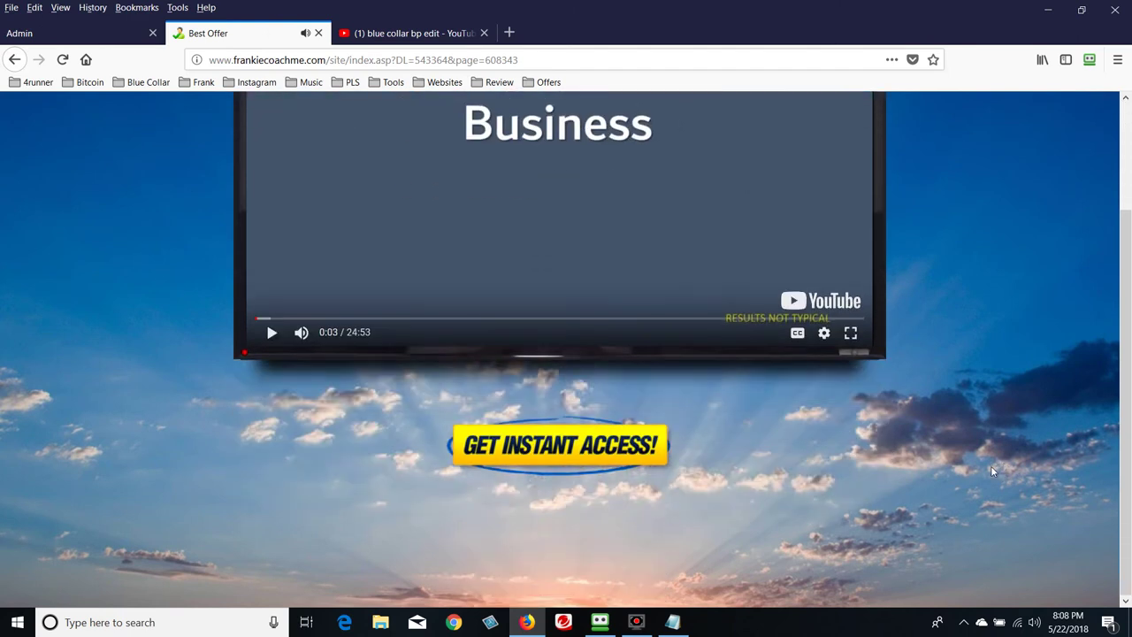
{"action": "left_click", "coordinate": [574, 452]}
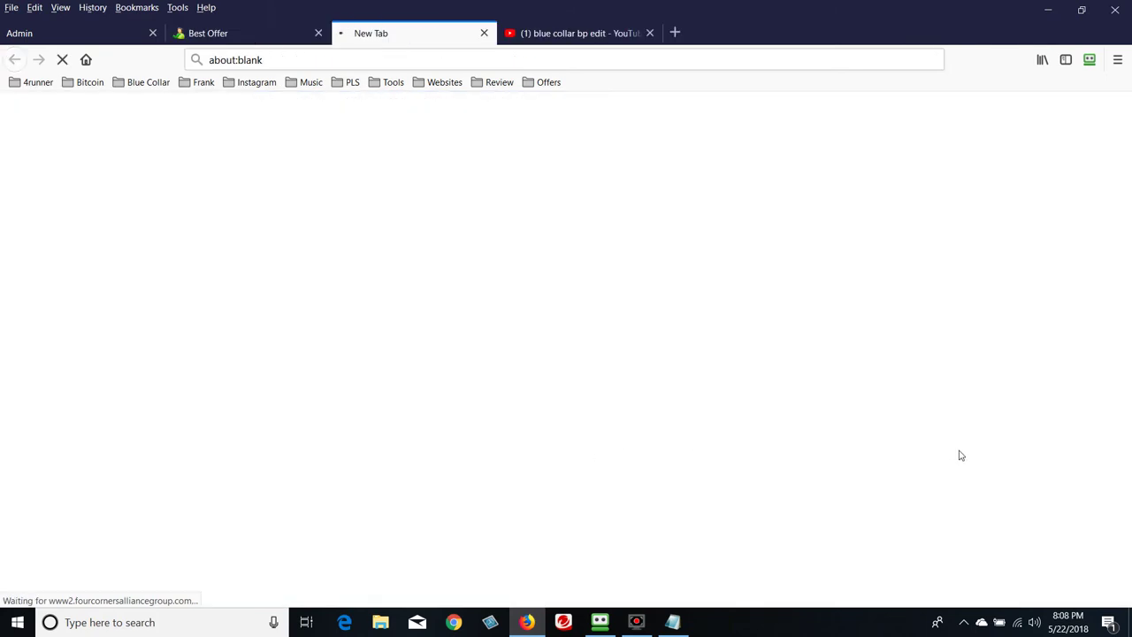
{"action": "scroll", "coordinate": [677, 459], "scroll_direction": "down", "scroll_amount": 20}
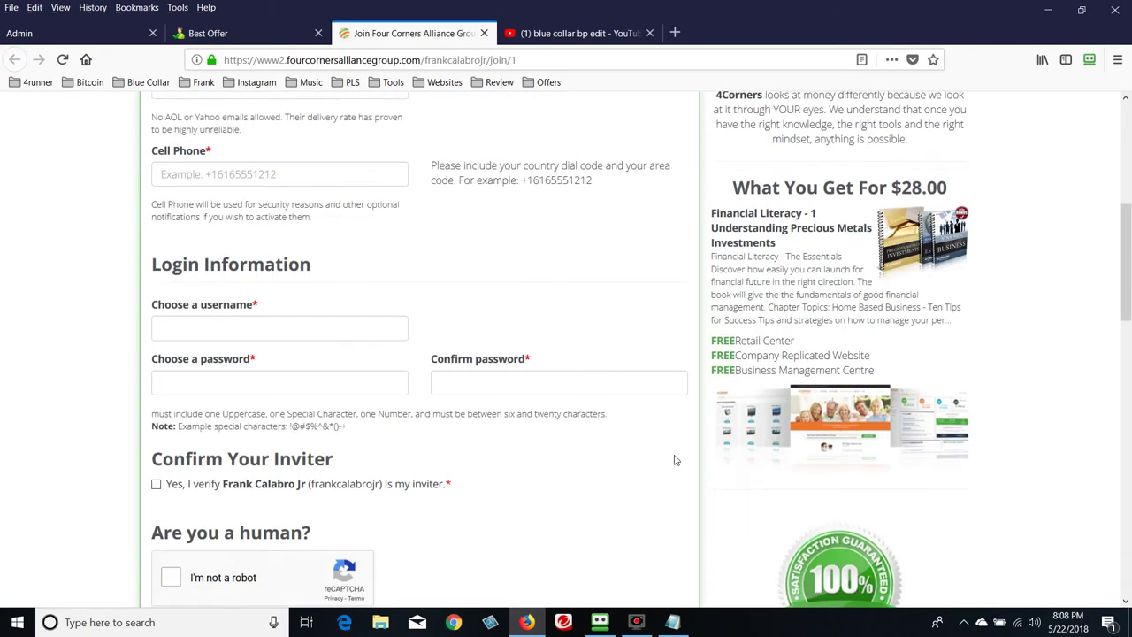
{"action": "scroll", "coordinate": [674, 461], "scroll_direction": "down", "scroll_amount": 4}
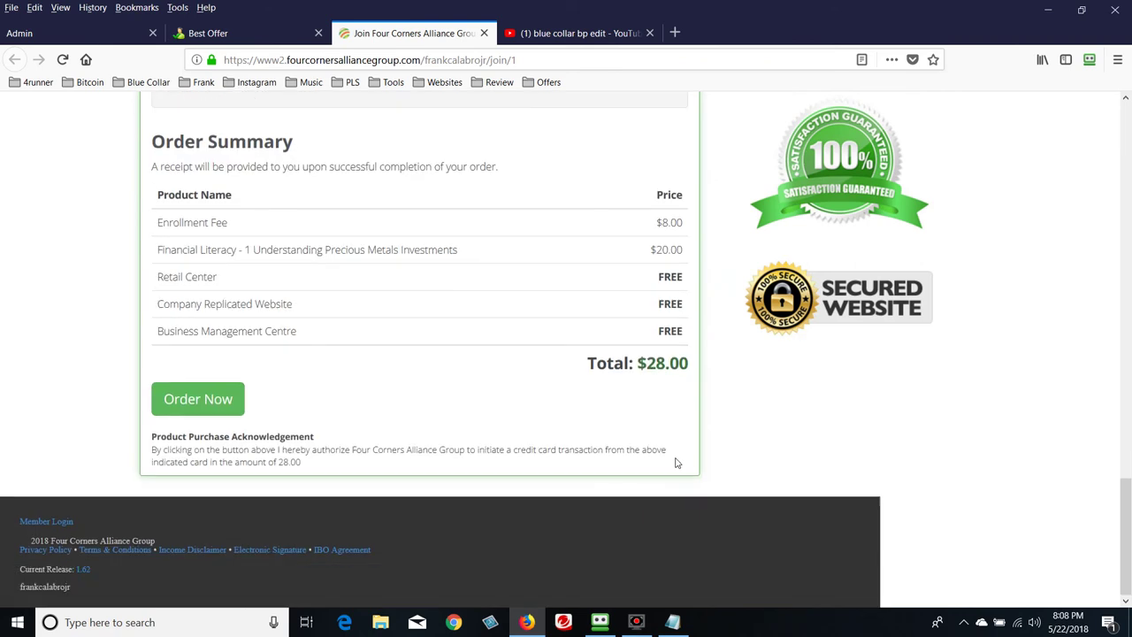
{"action": "scroll", "coordinate": [672, 456], "scroll_direction": "up", "scroll_amount": 12}
{"action": "scroll", "coordinate": [671, 452], "scroll_direction": "up", "scroll_amount": 3}
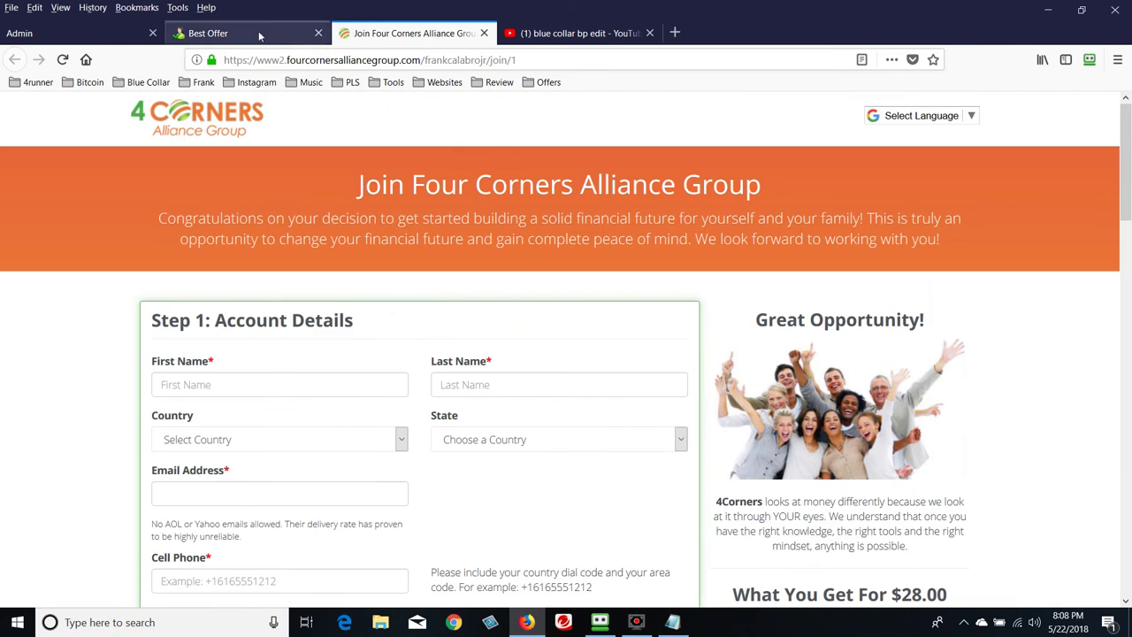
{"action": "left_click", "coordinate": [226, 33]}
{"action": "scroll", "coordinate": [117, 223], "scroll_direction": "up", "scroll_amount": 2}
{"action": "left_click", "coordinate": [103, 37]}
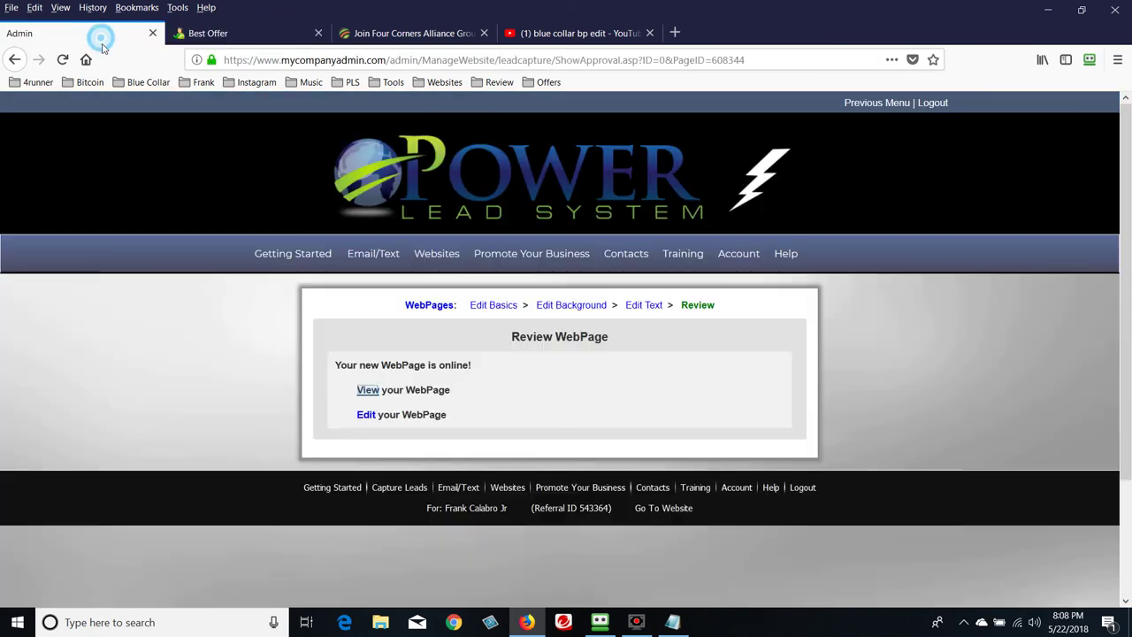
Recheck the live Pocket Change Business video sales page
{"action": "left_click", "coordinate": [284, 35]}
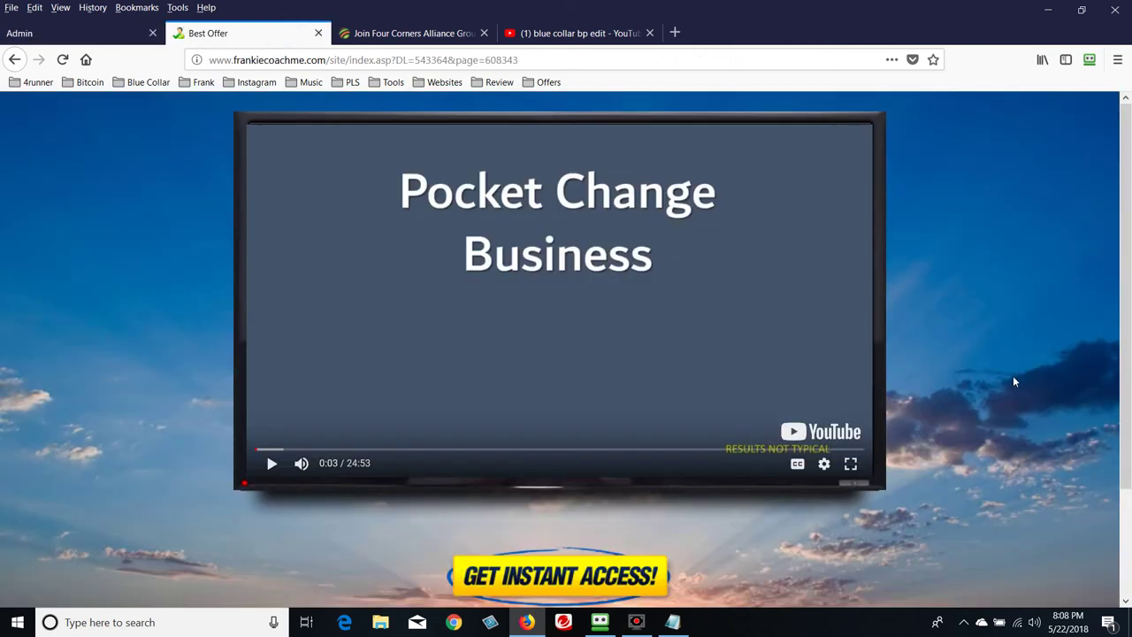
{"action": "scroll", "coordinate": [1013, 381], "scroll_direction": "down", "scroll_amount": 3}
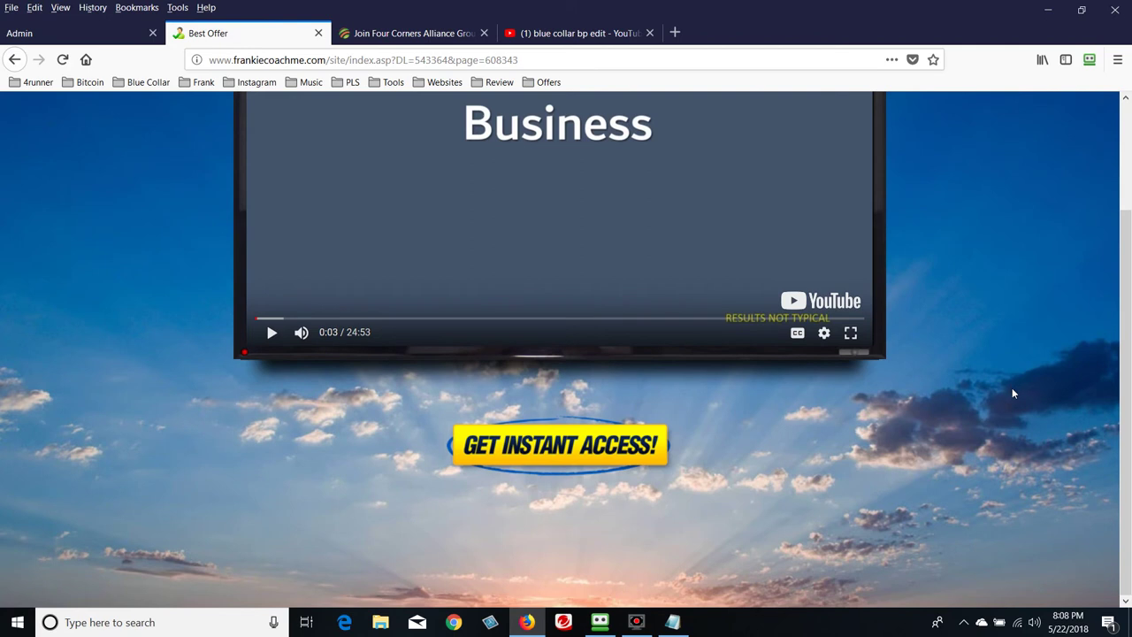
{"action": "scroll", "coordinate": [1010, 388], "scroll_direction": "up", "scroll_amount": 3}
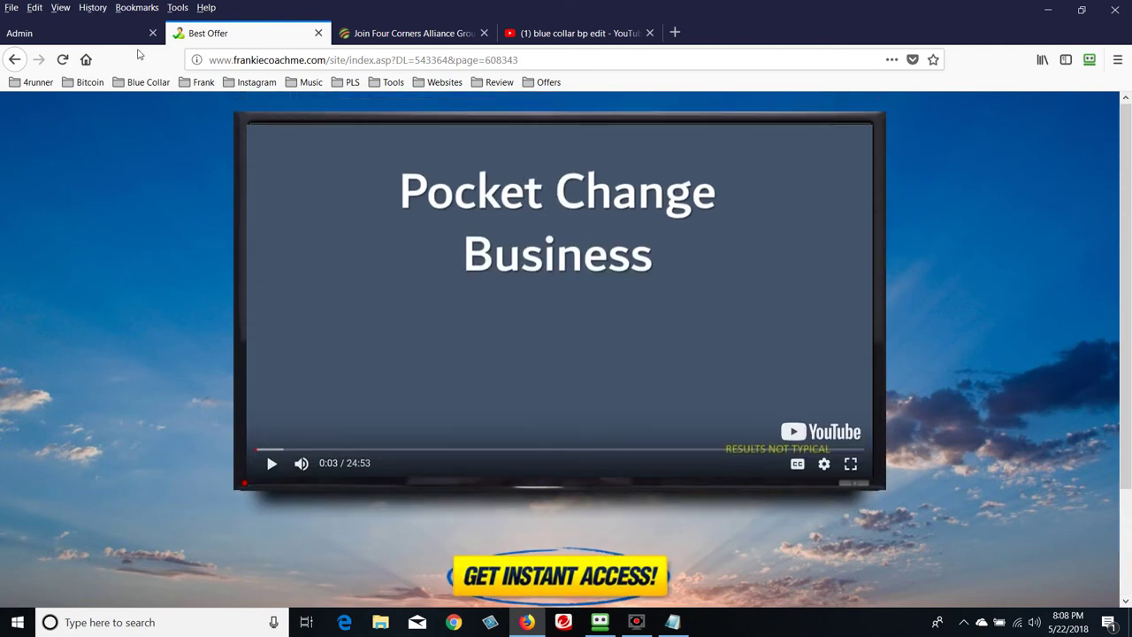
Open My WebPages listing Best Funnel Ever - LP1 and SP1, then return to the Best Offer tab
{"action": "left_click", "coordinate": [113, 34]}
{"action": "left_click", "coordinate": [445, 306]}
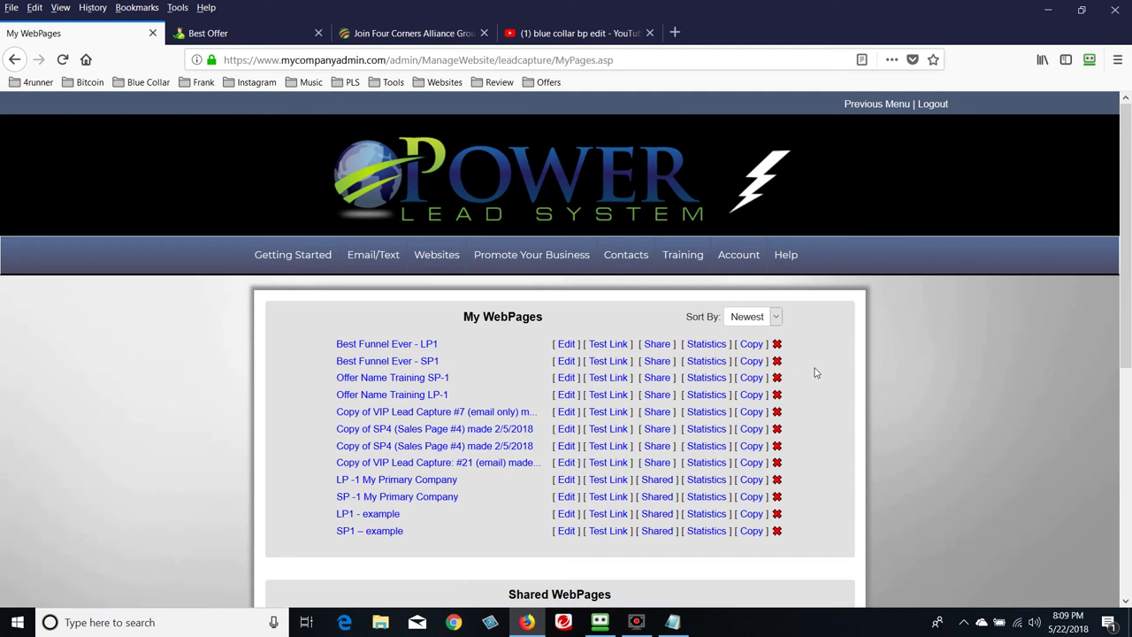
{"action": "mouse_move", "coordinate": [743, 264]}
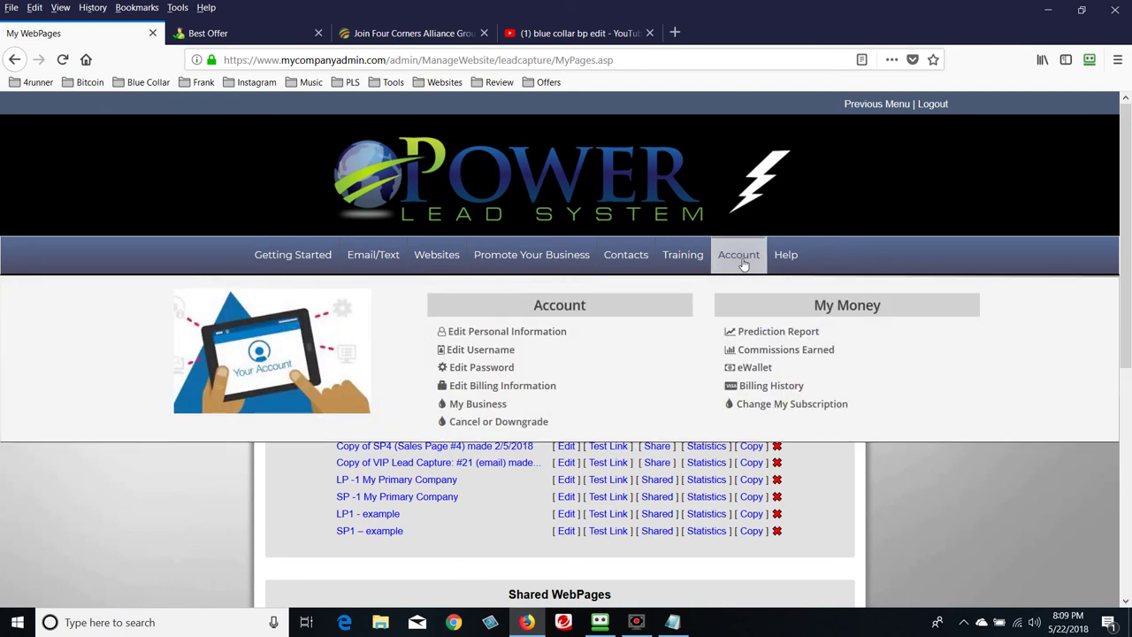
{"action": "mouse_move", "coordinate": [699, 260]}
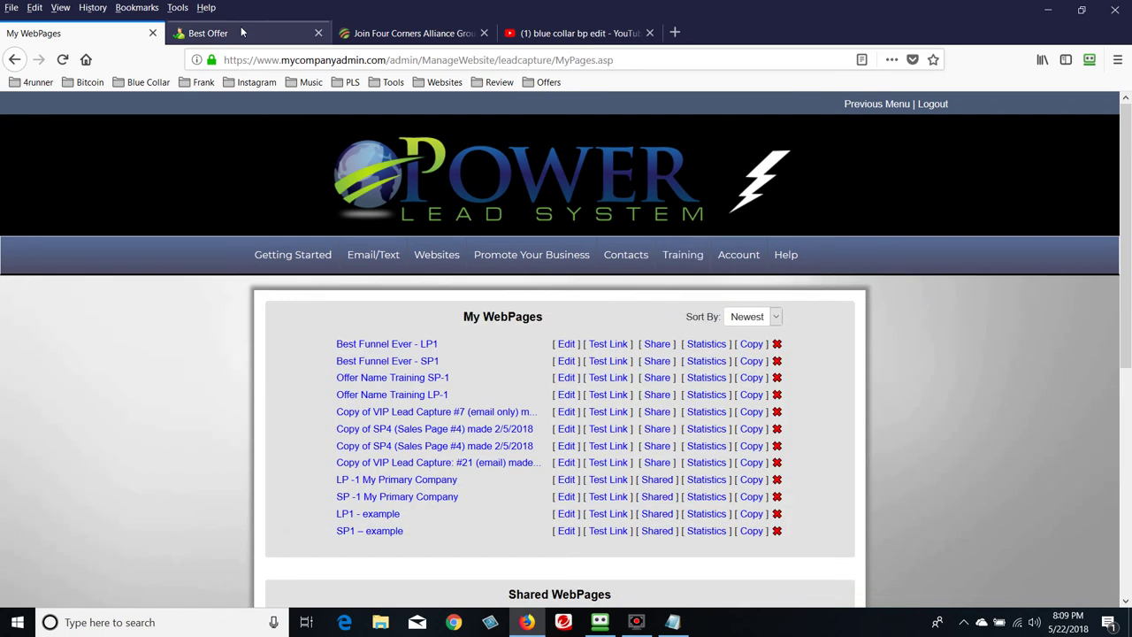
{"action": "left_click", "coordinate": [240, 32]}
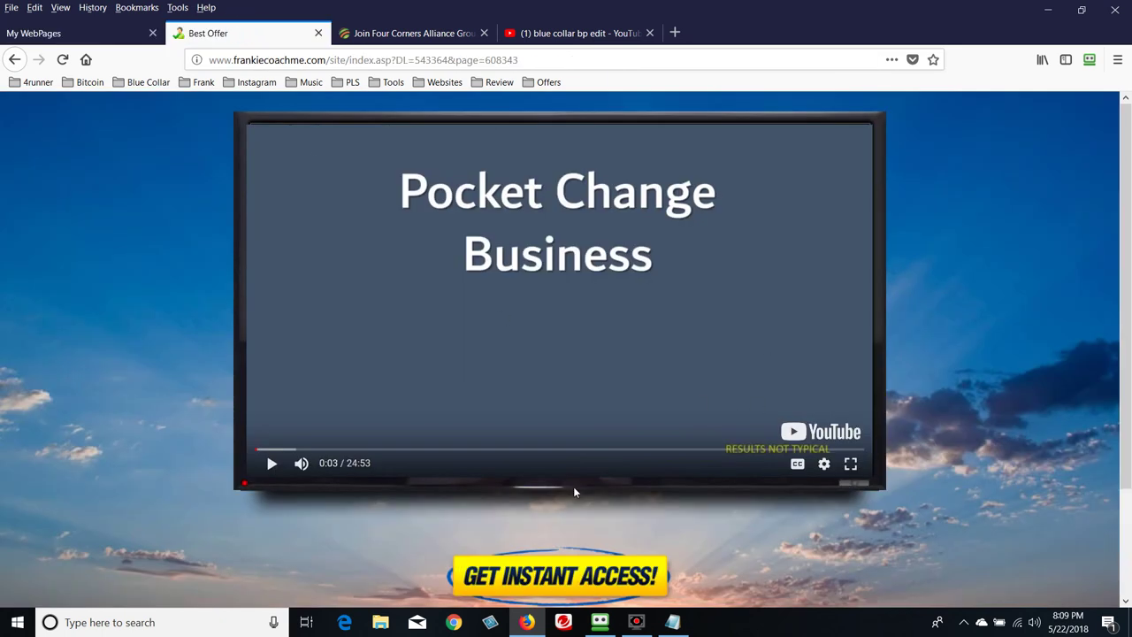